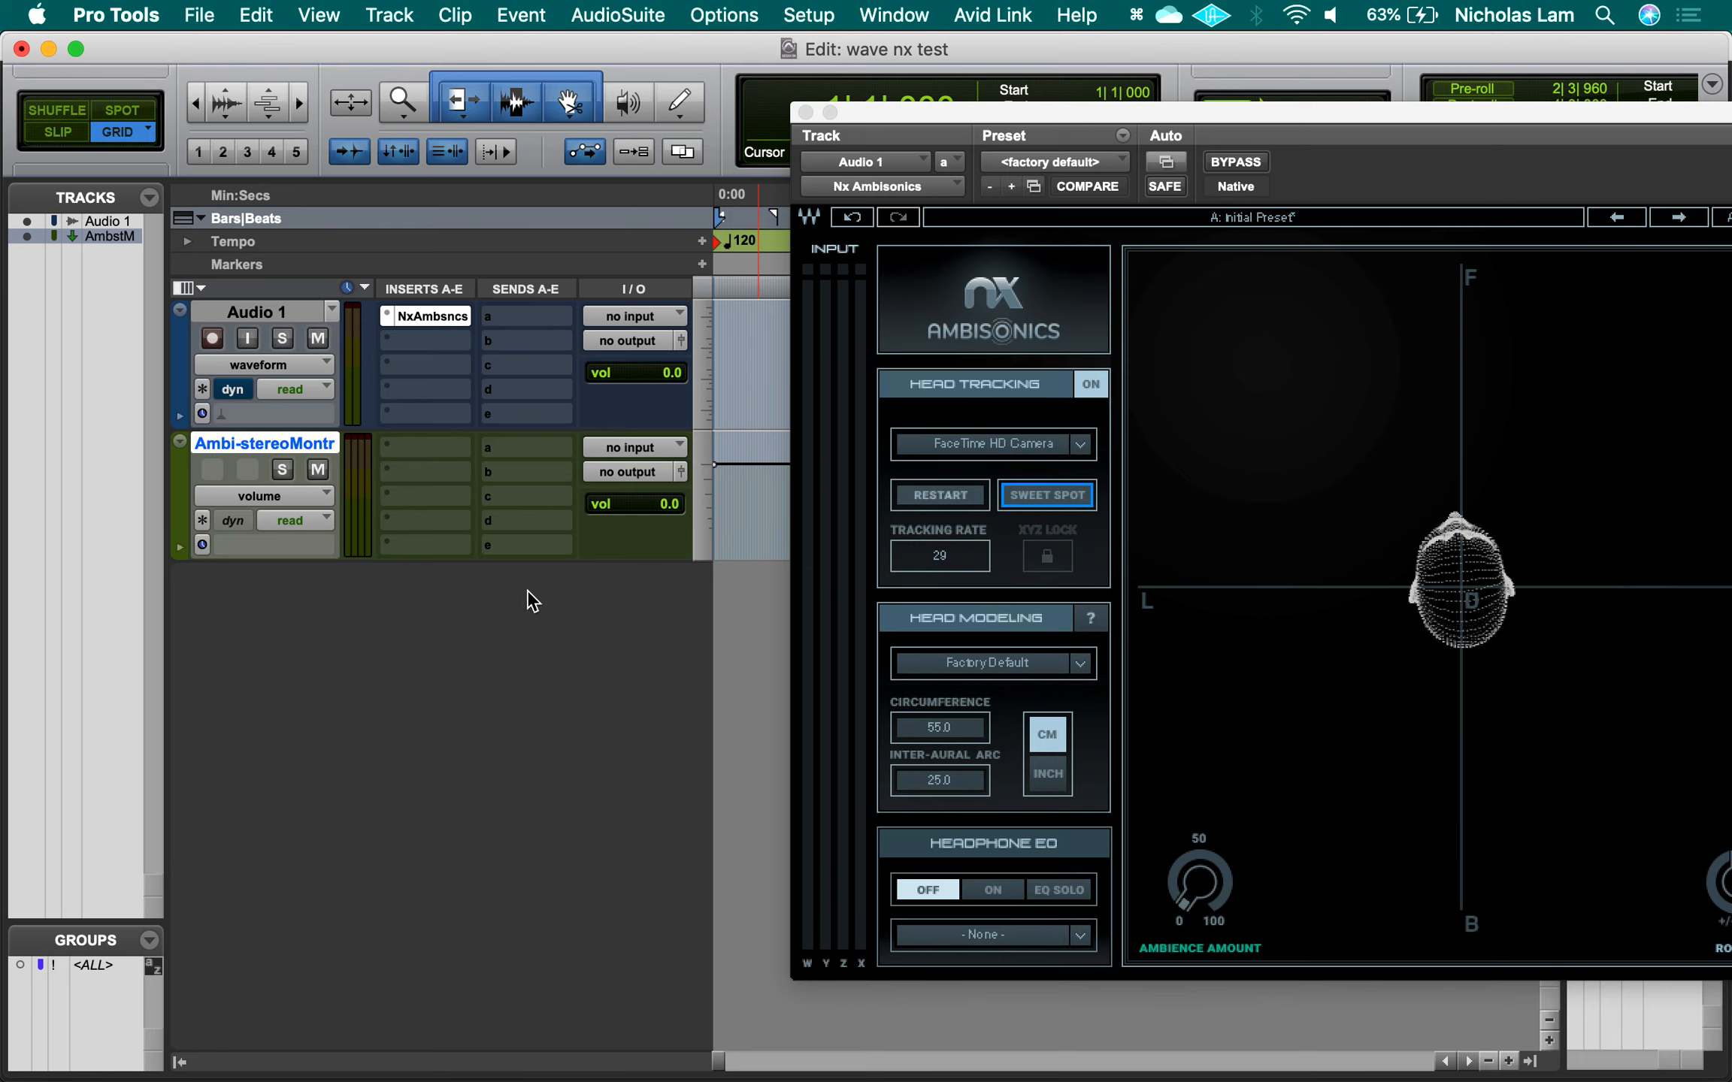
Remove the Nx Ambisonics plug-in from the first insert of the Audio 1 track.
click(385, 319)
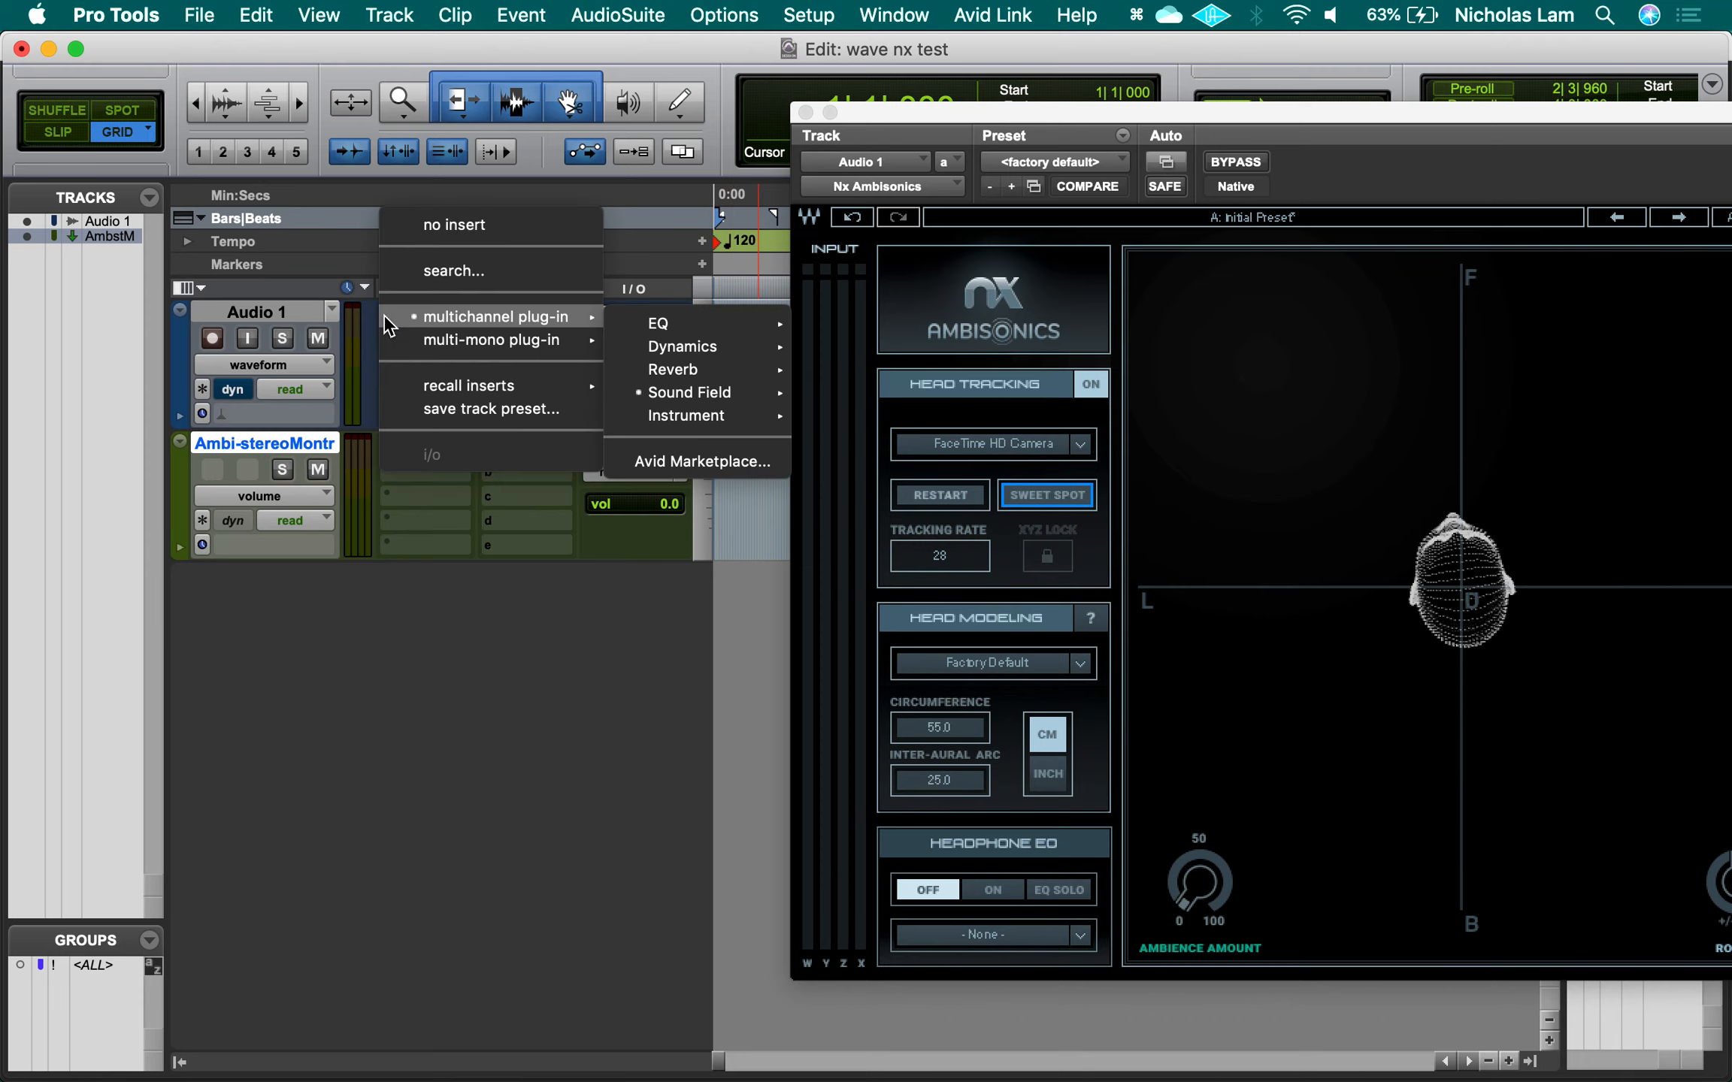
click(451, 224)
Create four new mono audio tracks directly after the Audio 1 track.
click(284, 323)
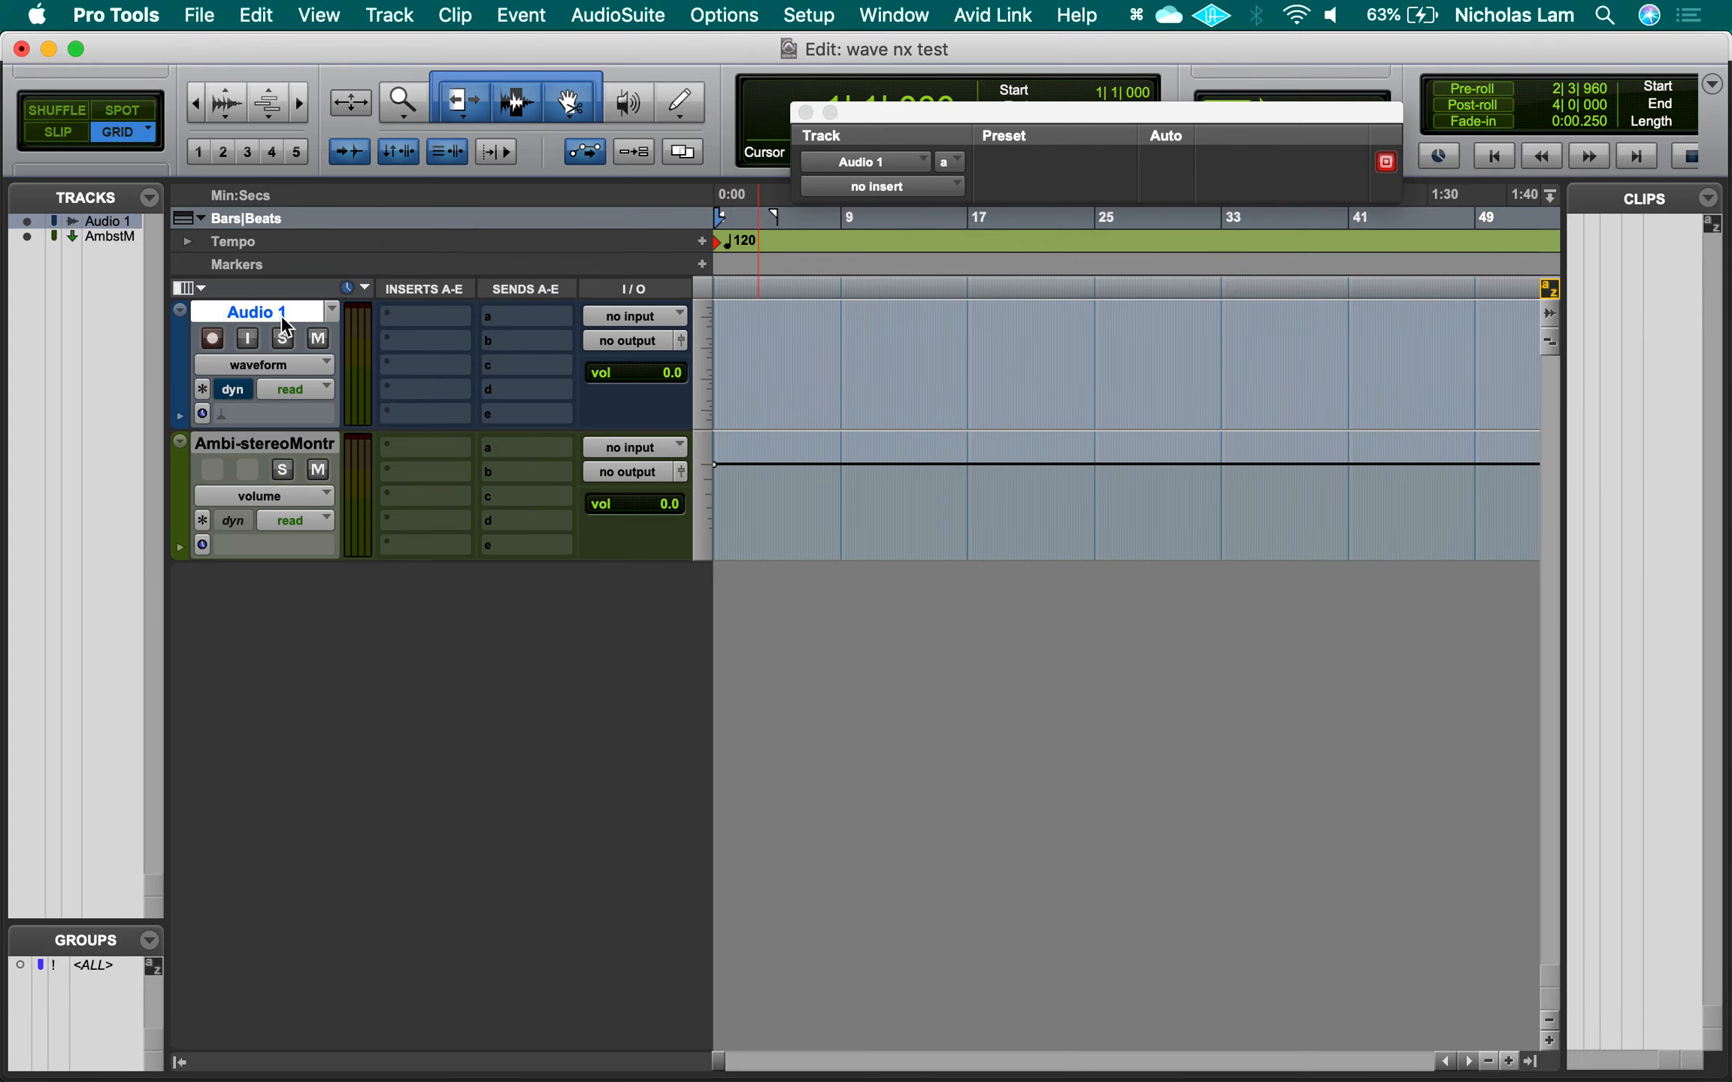
key(shift+super+n)
text(4)
key(Return)
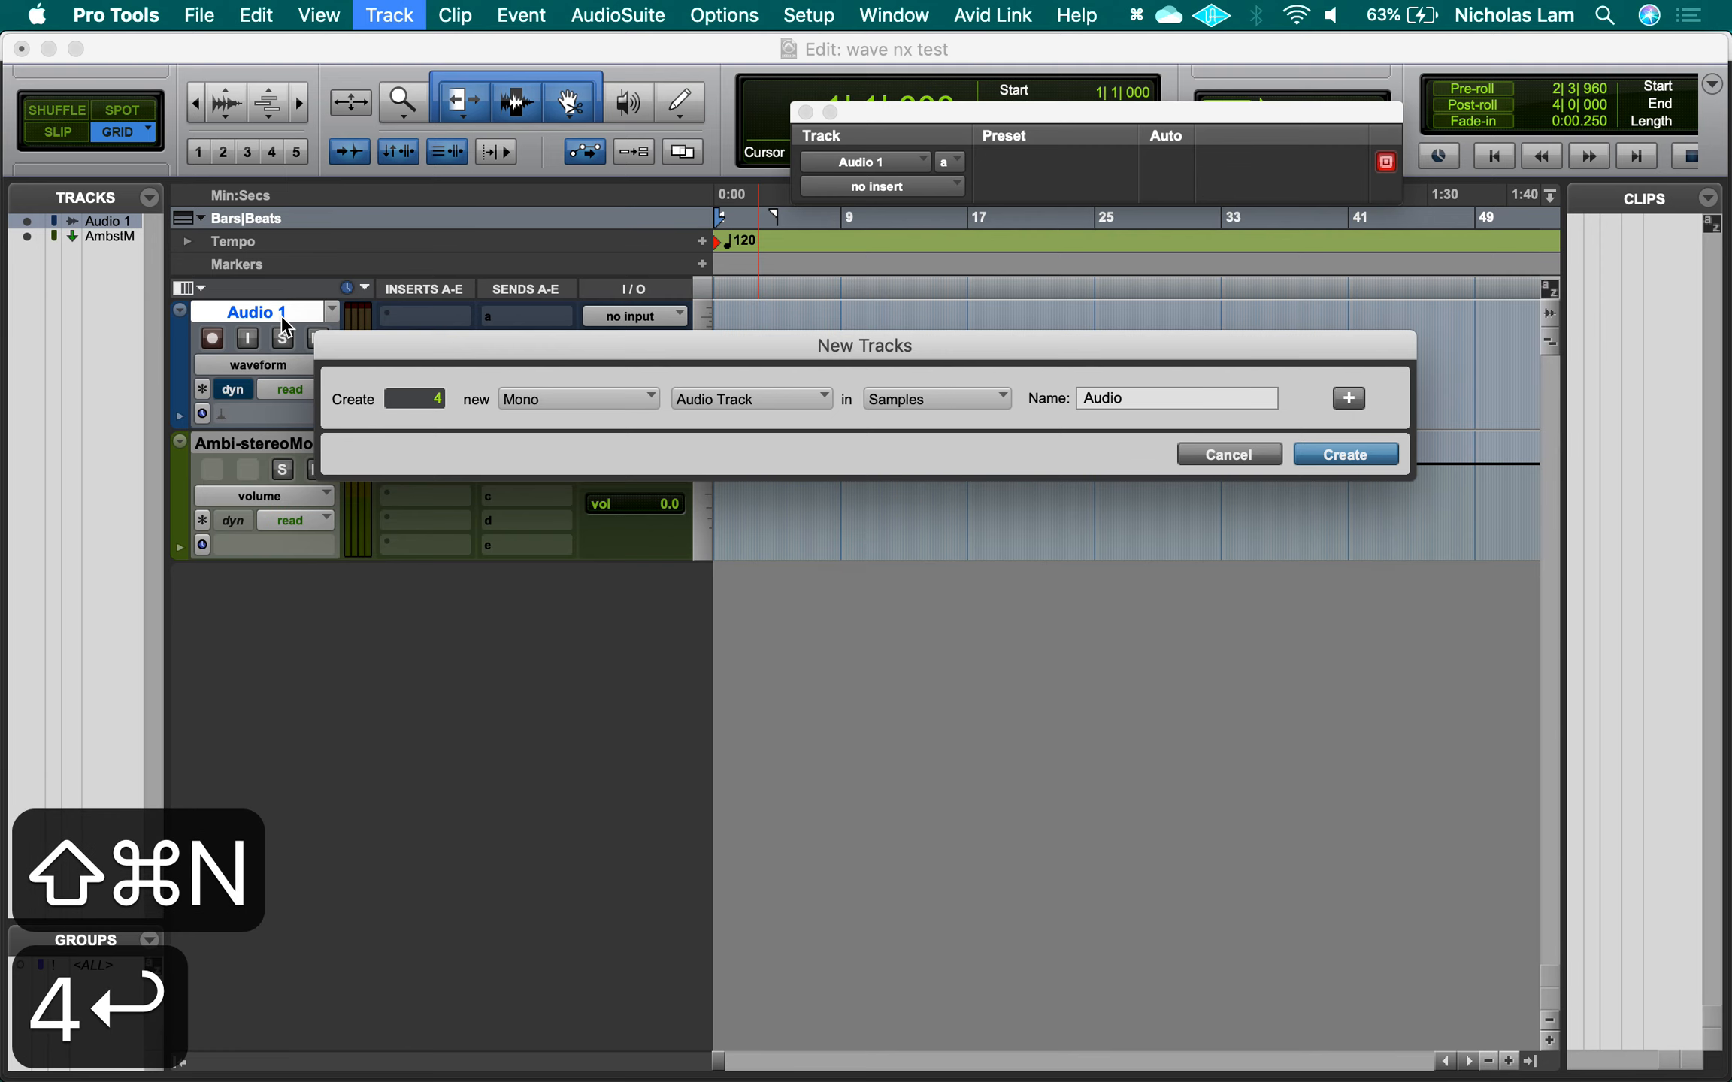
Delete the original Audio 1 track from the session.
click(290, 311)
right_click(286, 310)
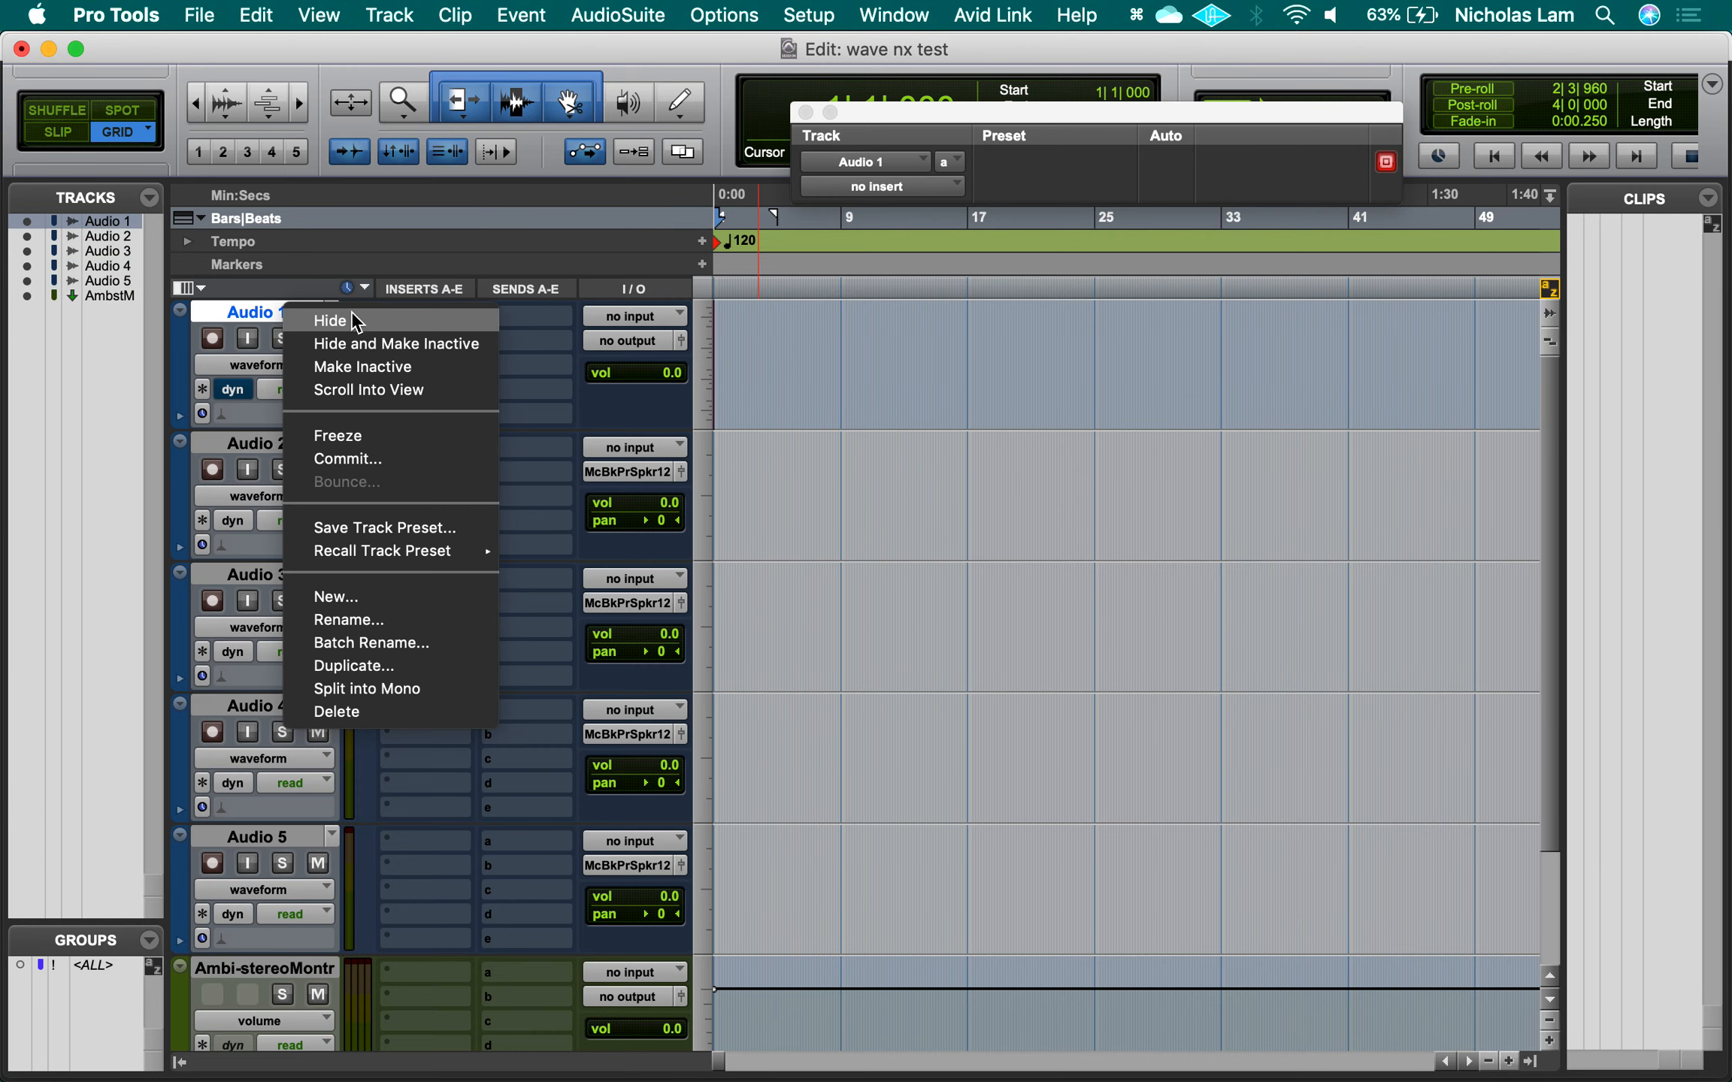
click(434, 712)
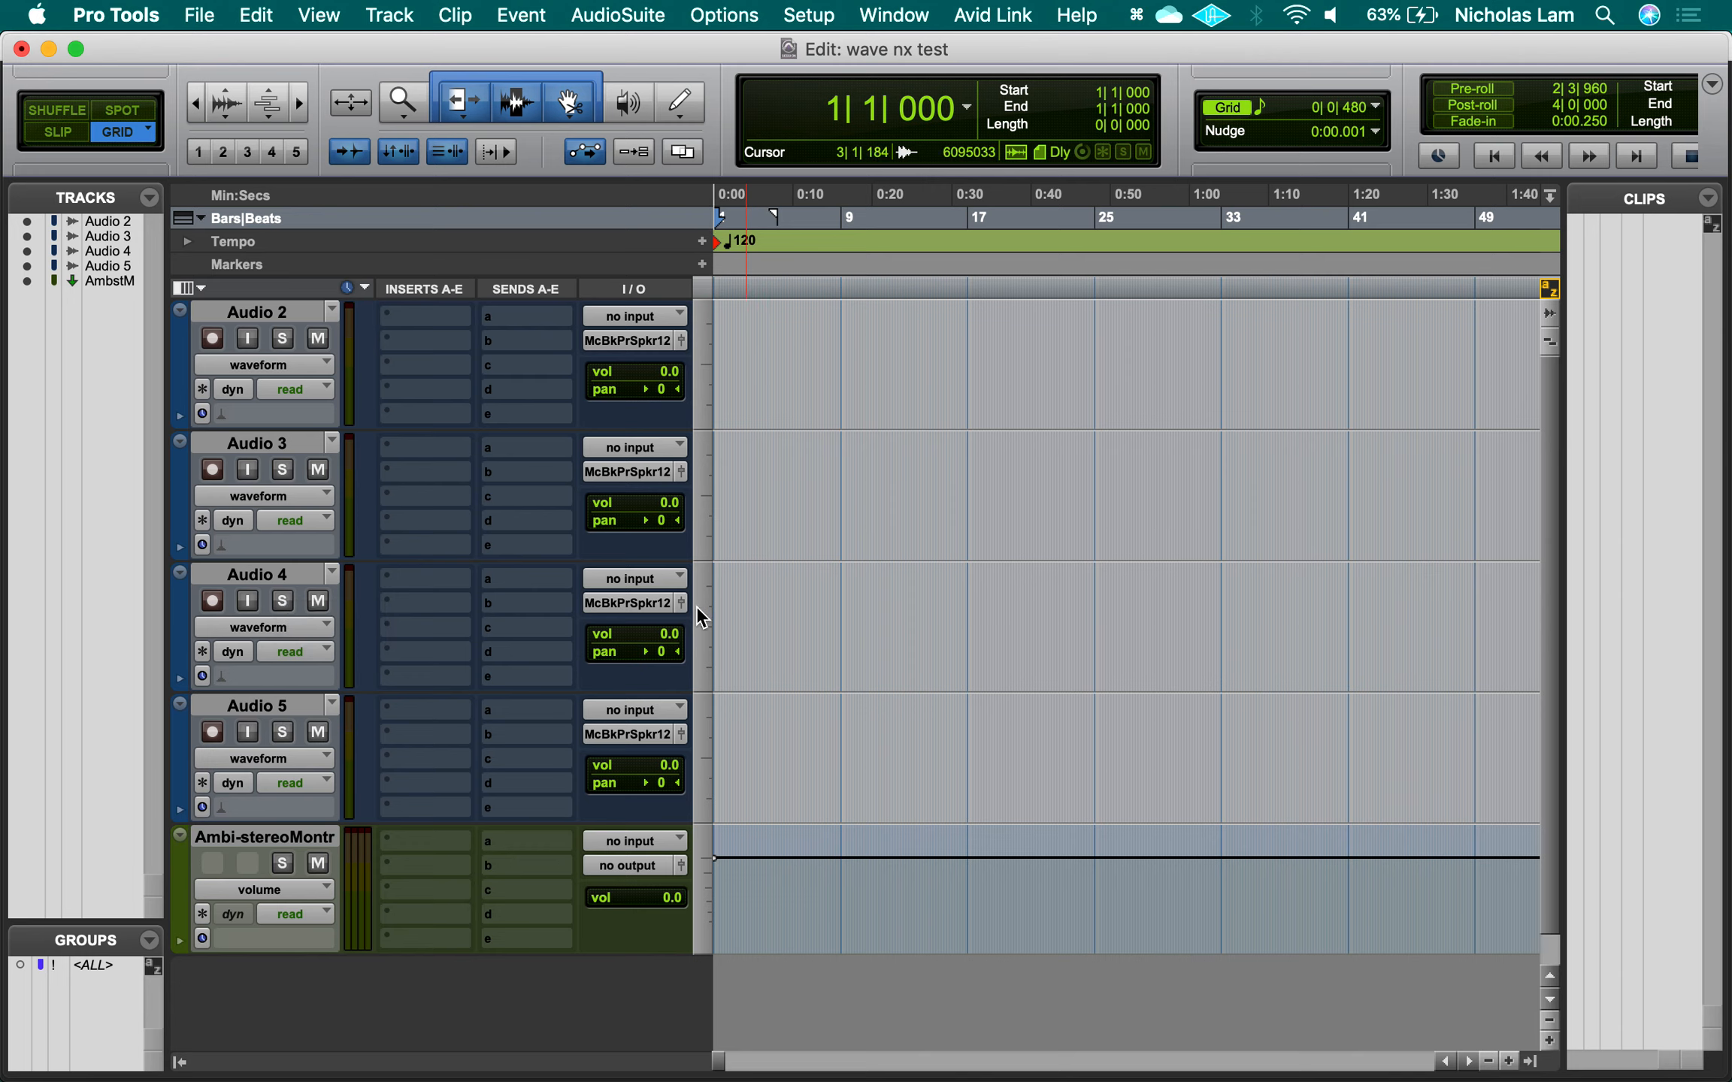
Select tracks Audio 2 to Audio 5 and route the Audio 2 output to the Ambi-stereoMonitor track.
click(300, 707)
shift+click(294, 311)
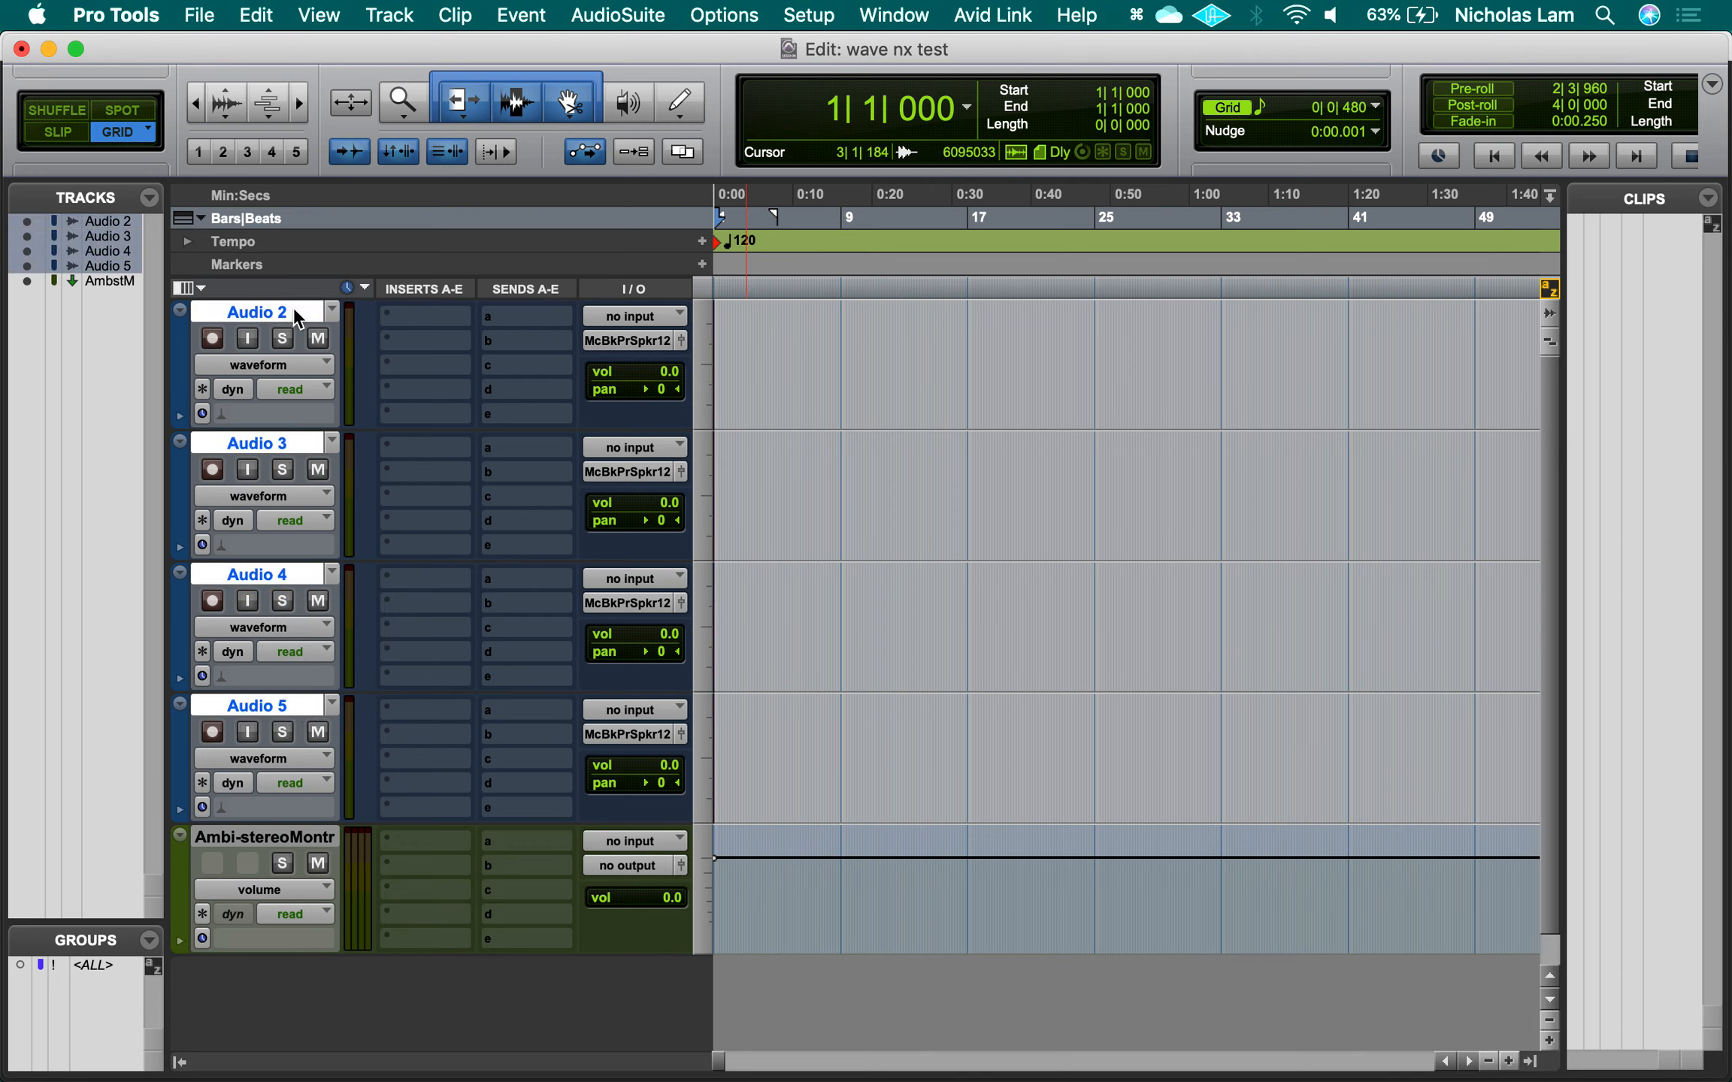
click(664, 342)
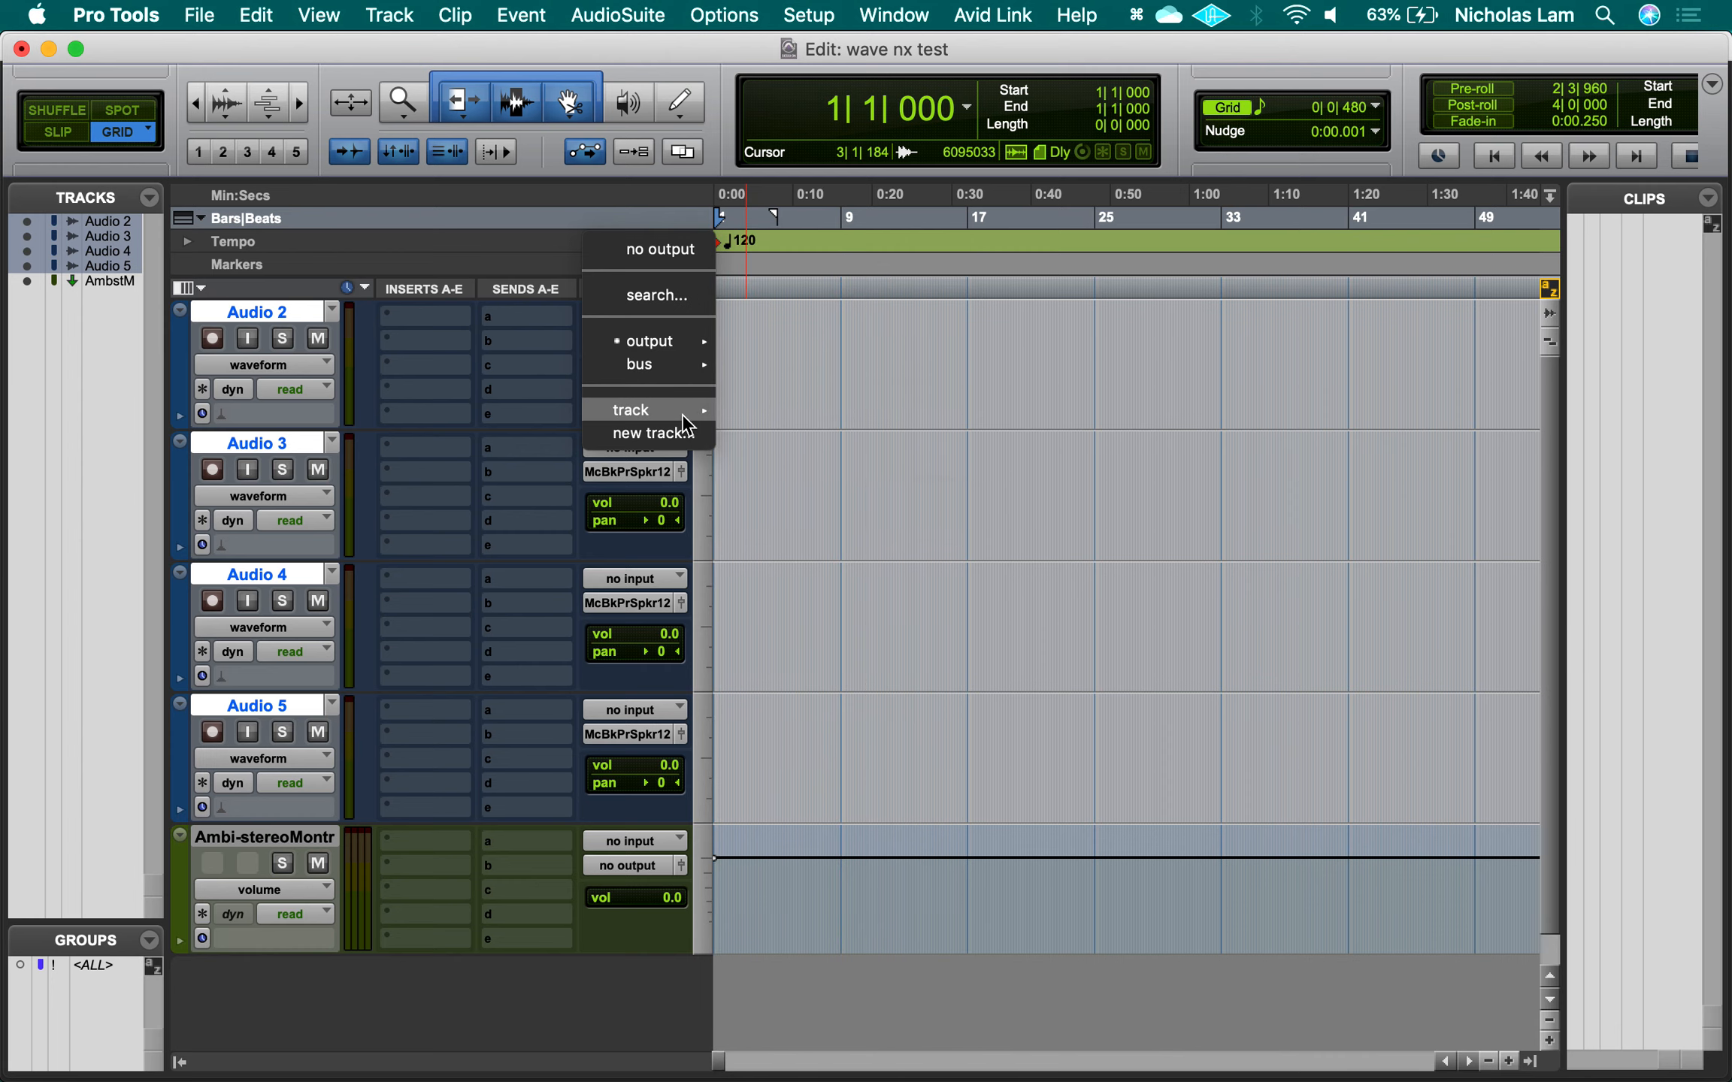
mouse_move(682, 414)
click(811, 516)
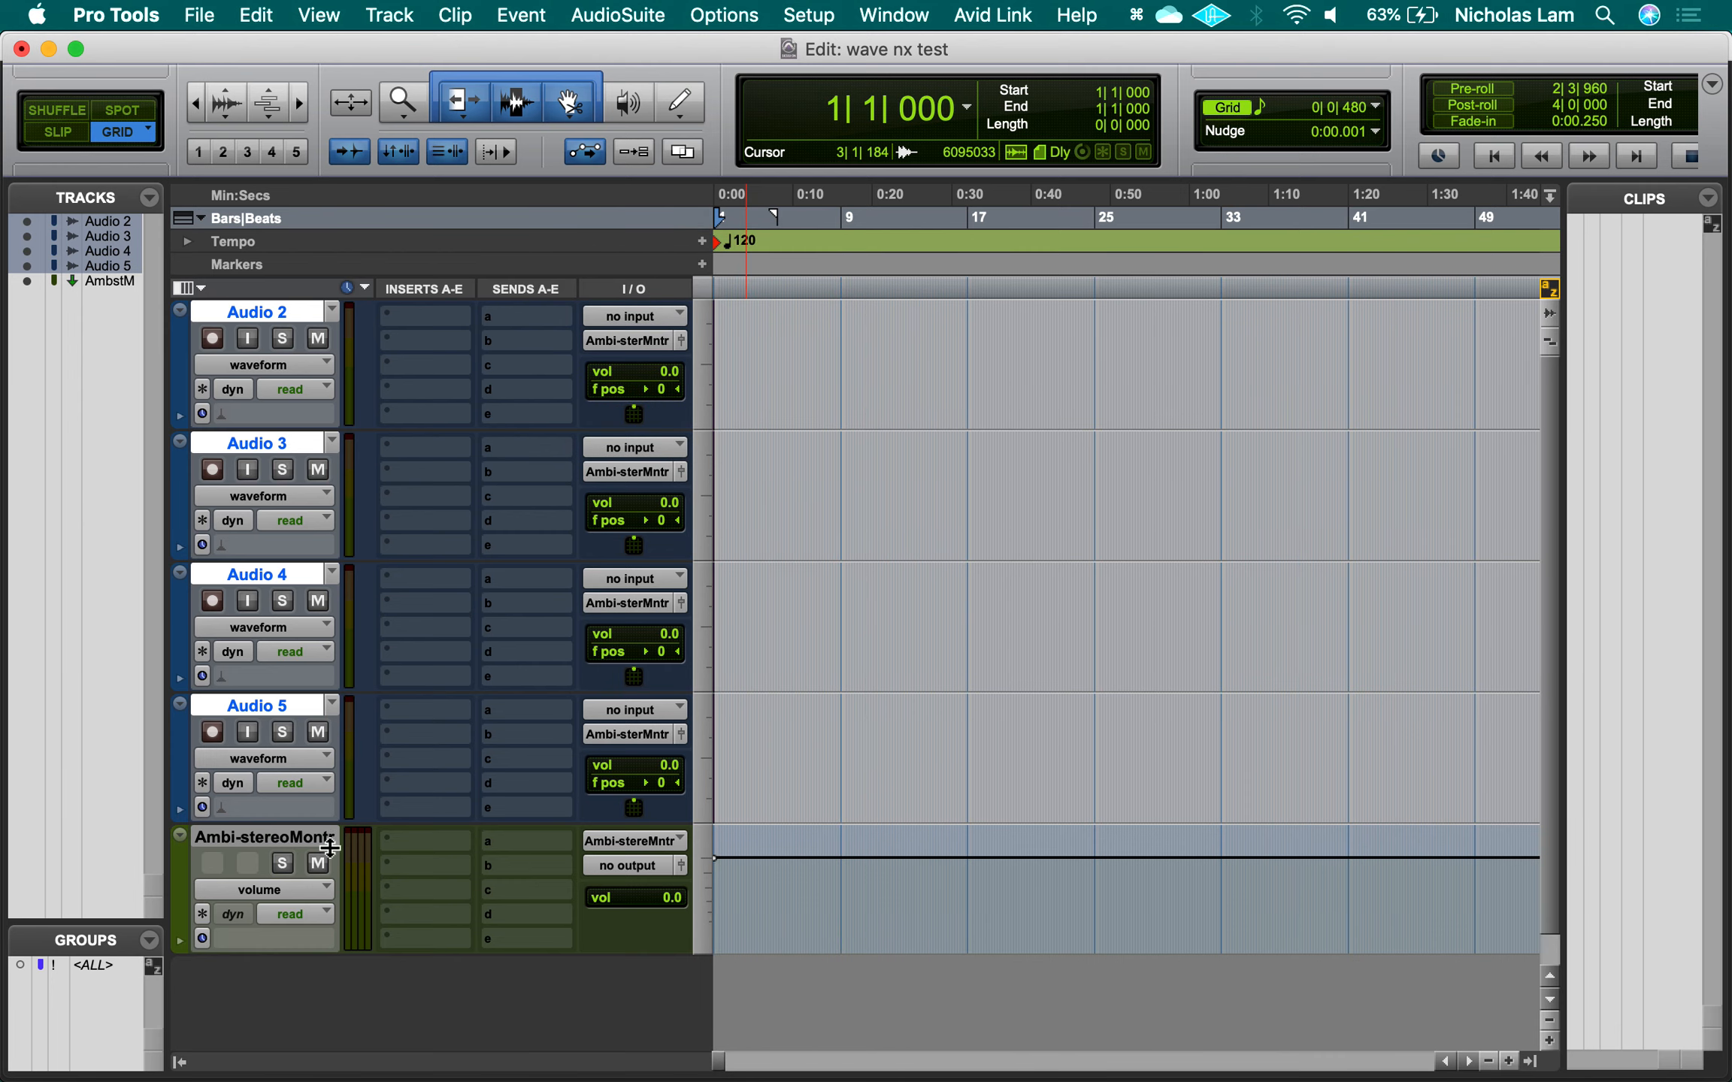
Insert the multichannel Nx Ambisonics (Quad/stereo) plug-in on the Ambi-stereoMonitor track and move the head tracker and plug-in windows aside.
click(428, 849)
mouse_move(429, 842)
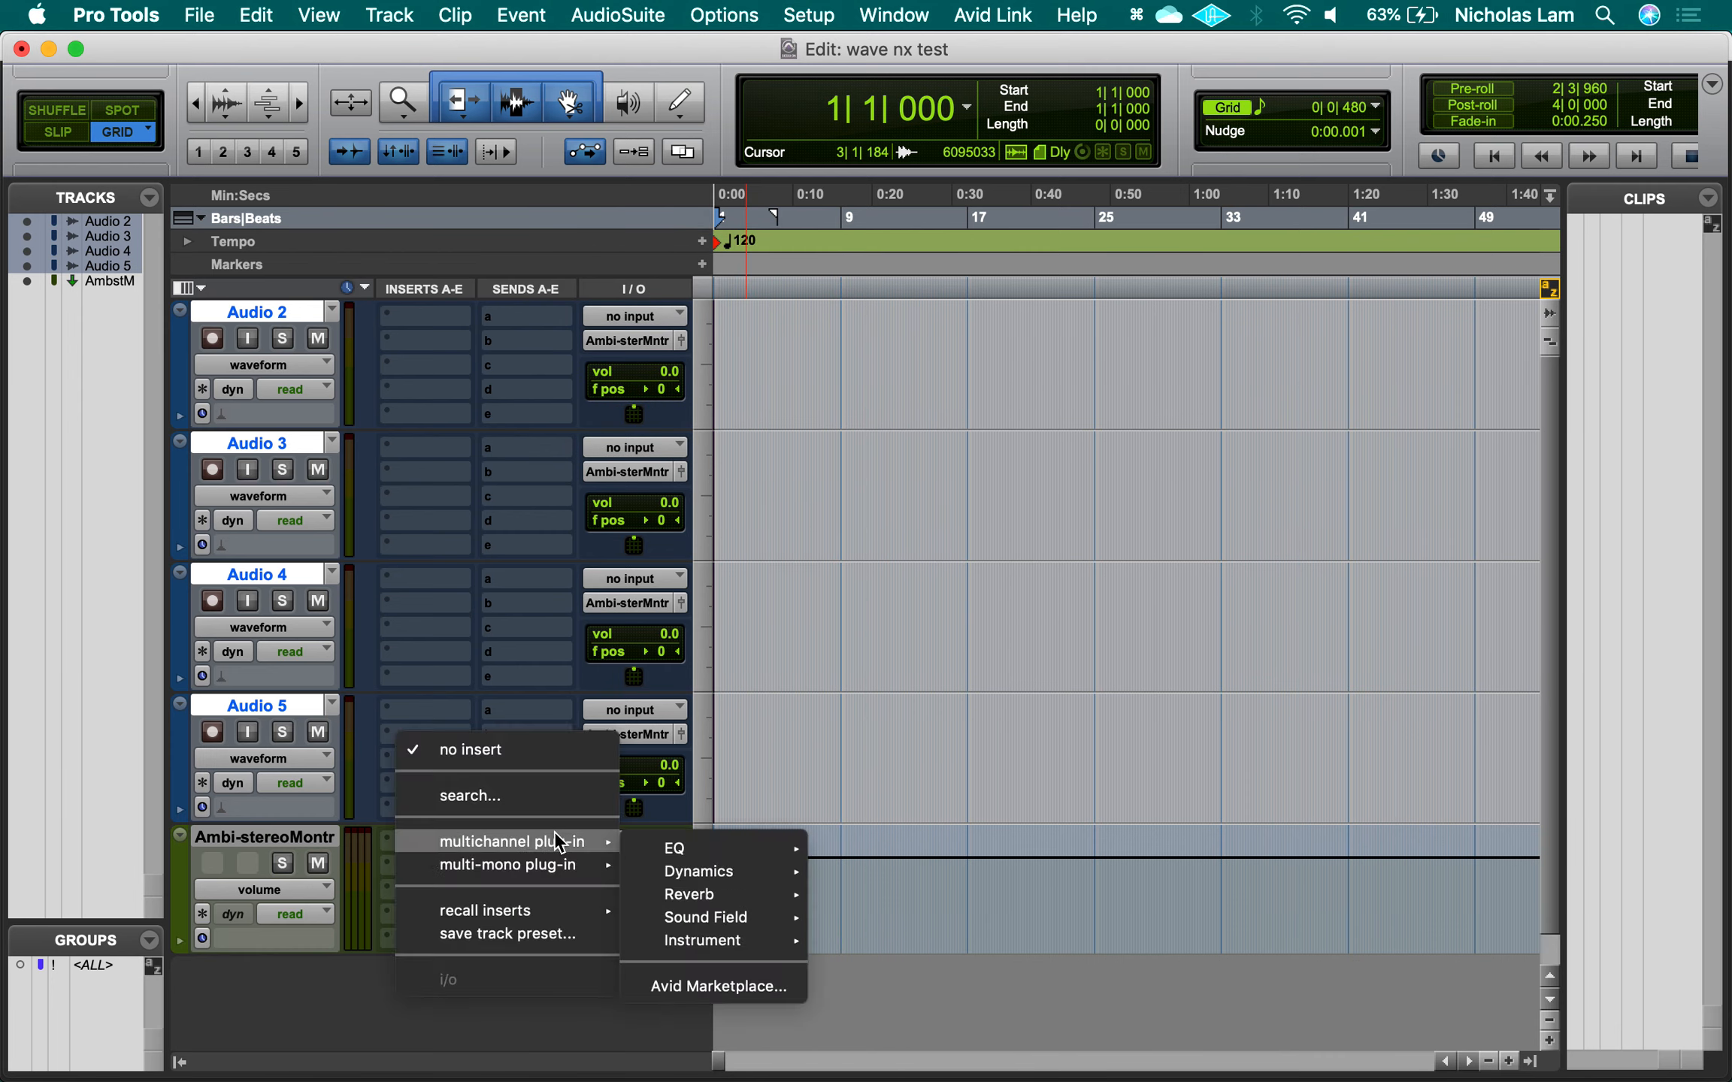
mouse_move(767, 923)
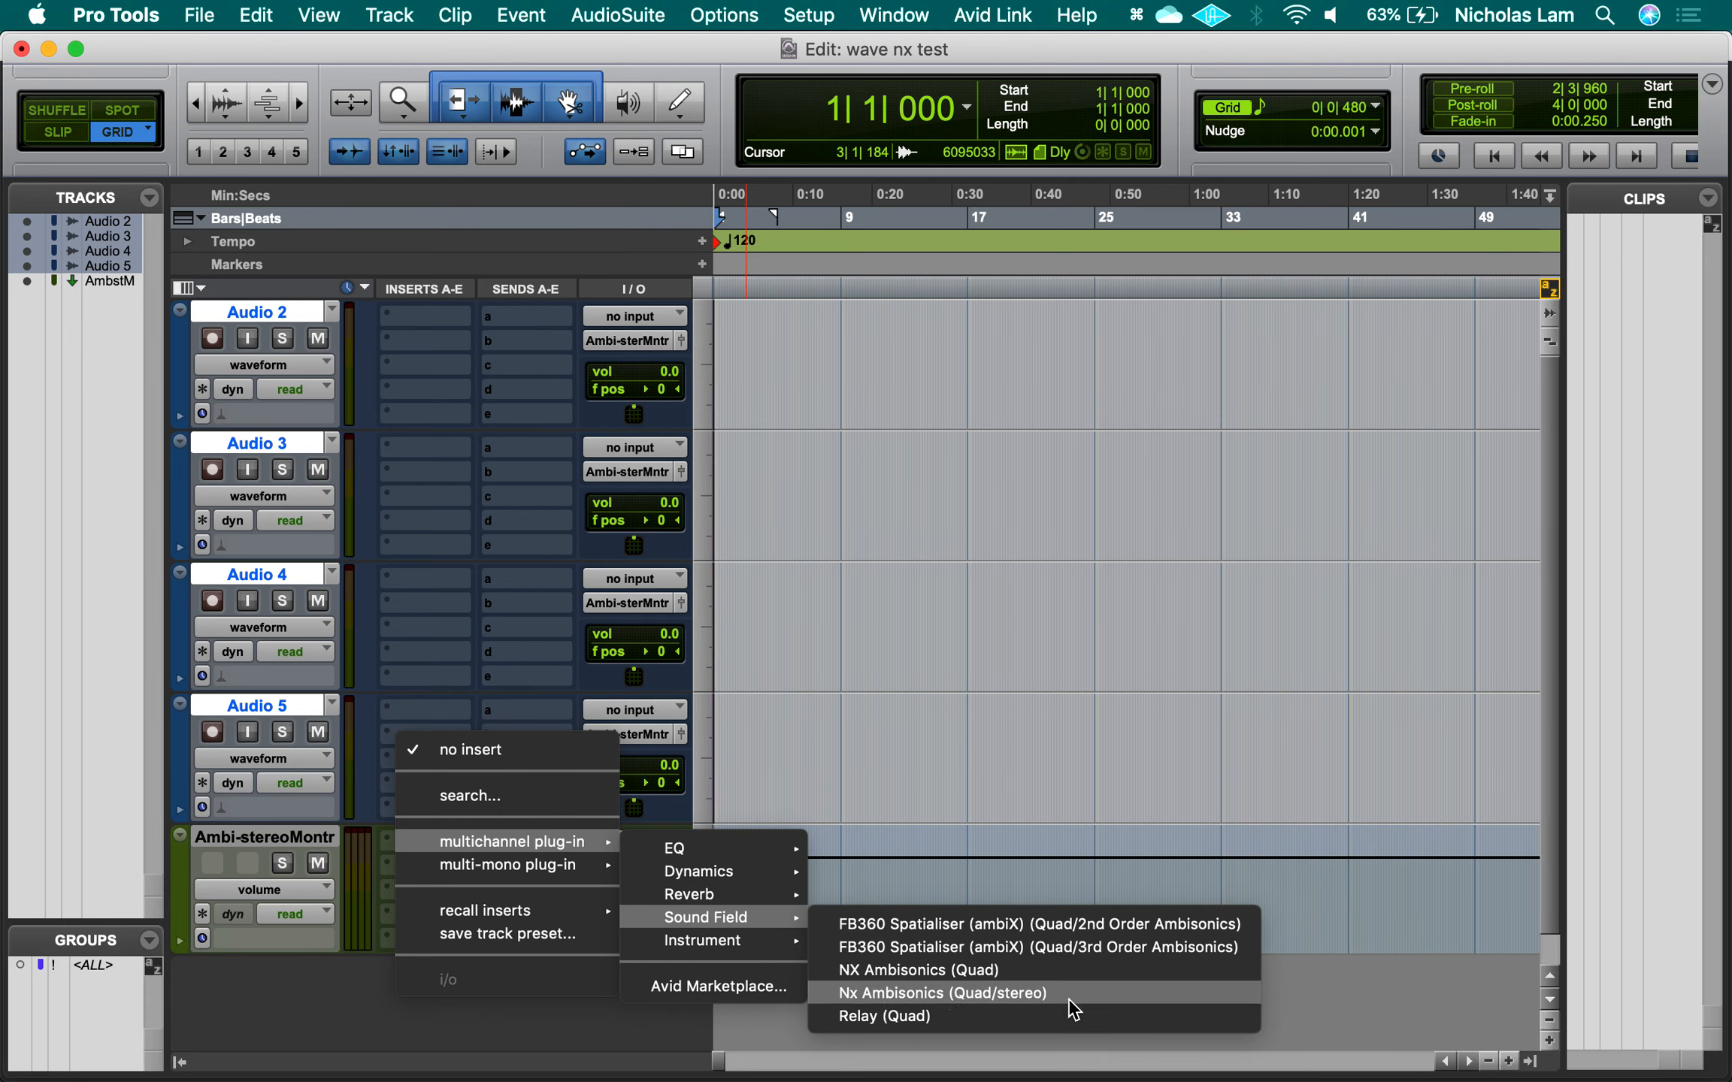
click(1068, 999)
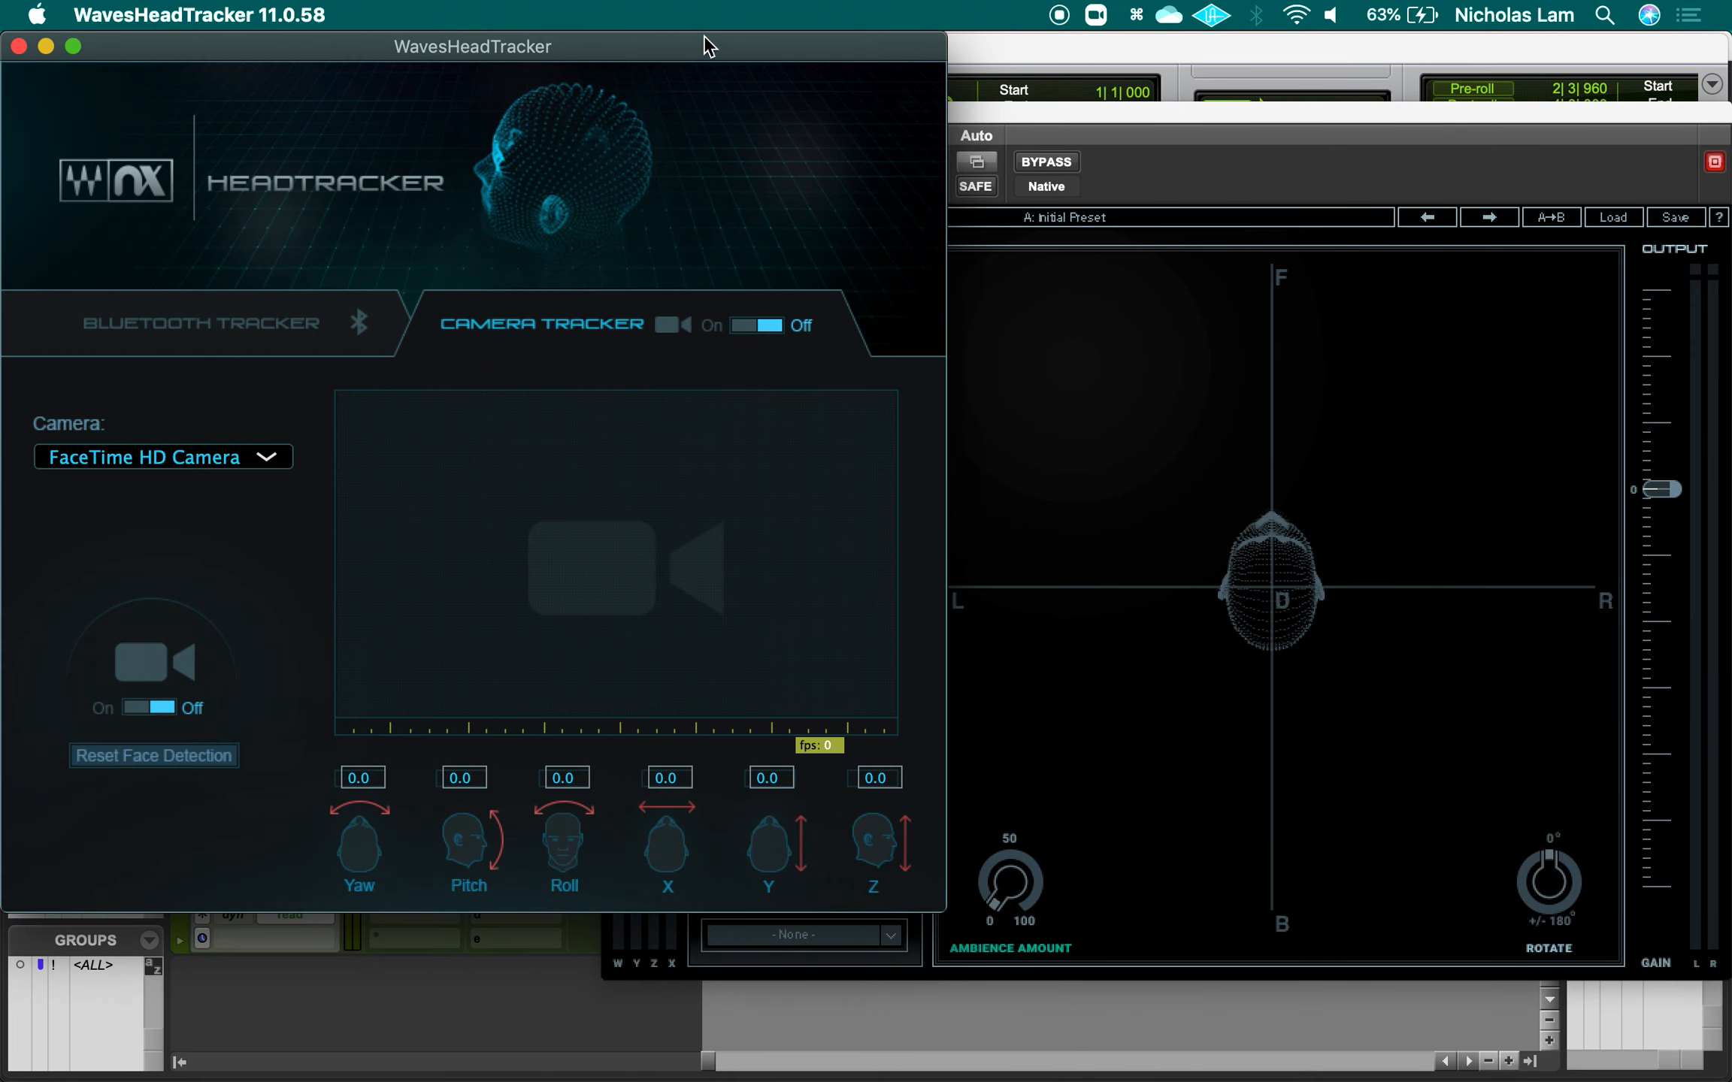
drag(704, 35, 1729, 565)
drag(1194, 143, 1210, 58)
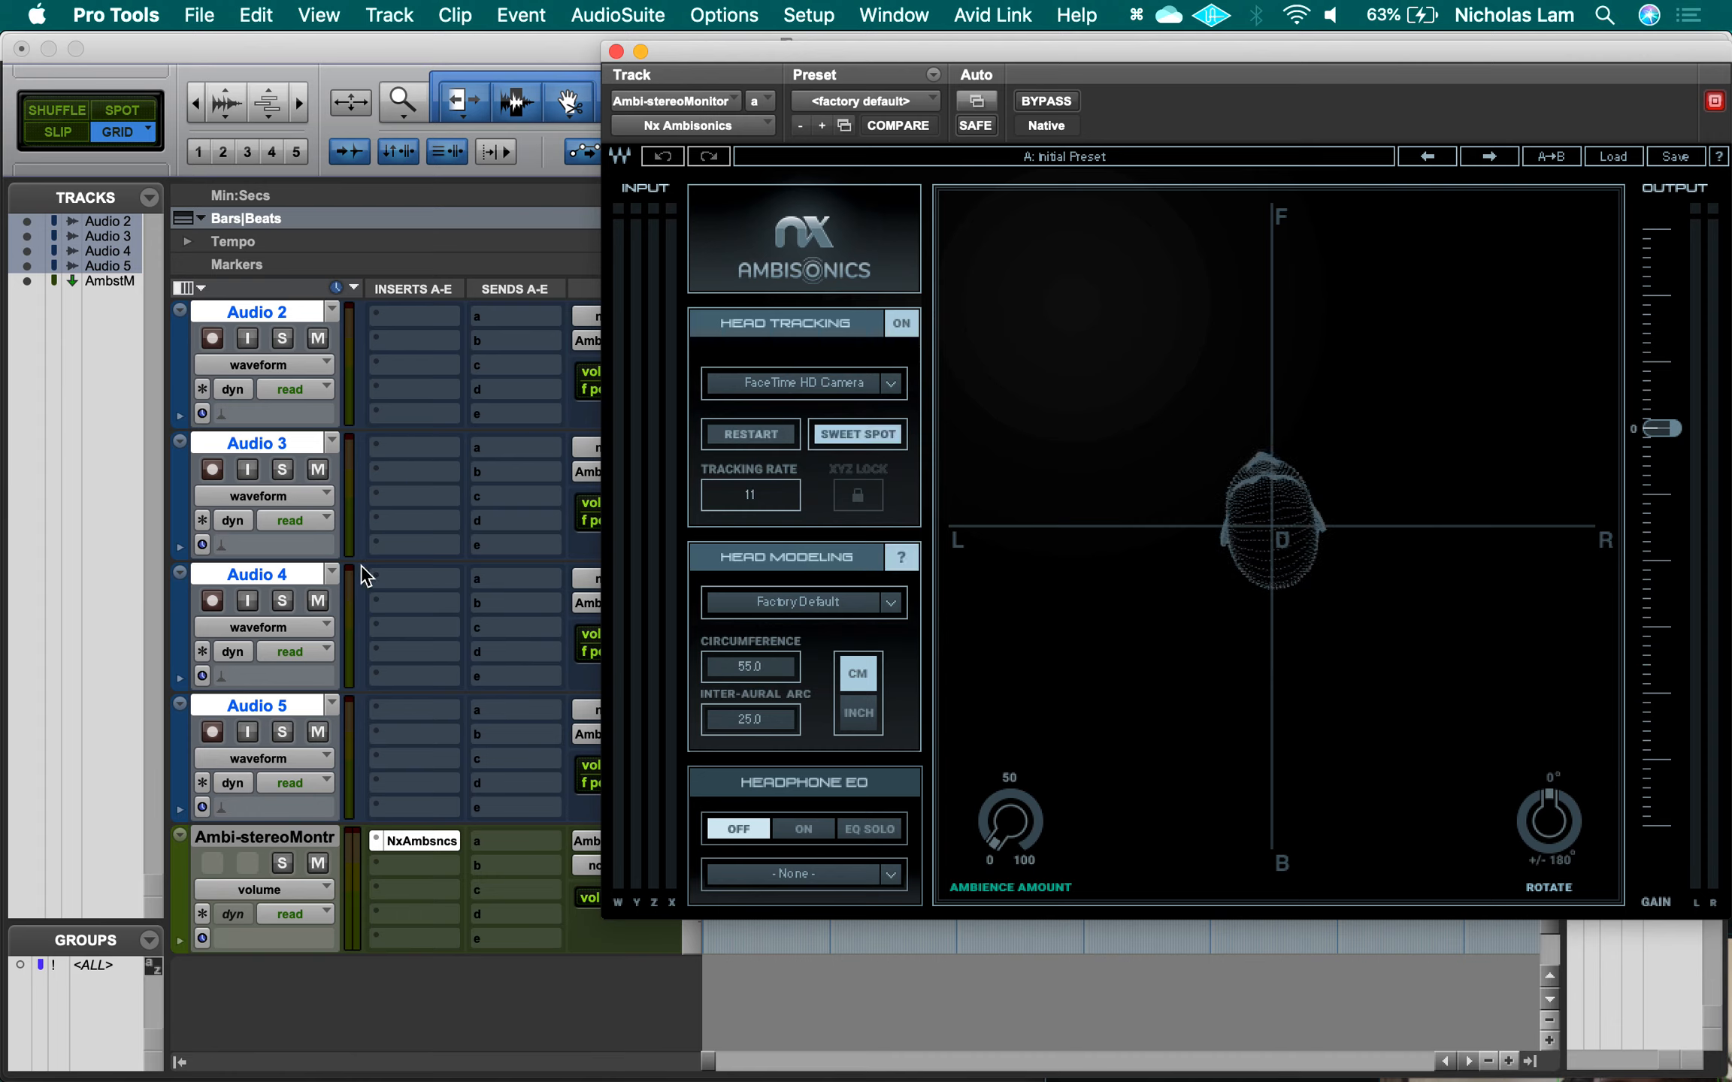
Check which Sound Field plug-ins the mono Audio 2 track offers and bring back the Nx Ambisonics window of the monitor track.
click(422, 316)
mouse_move(419, 317)
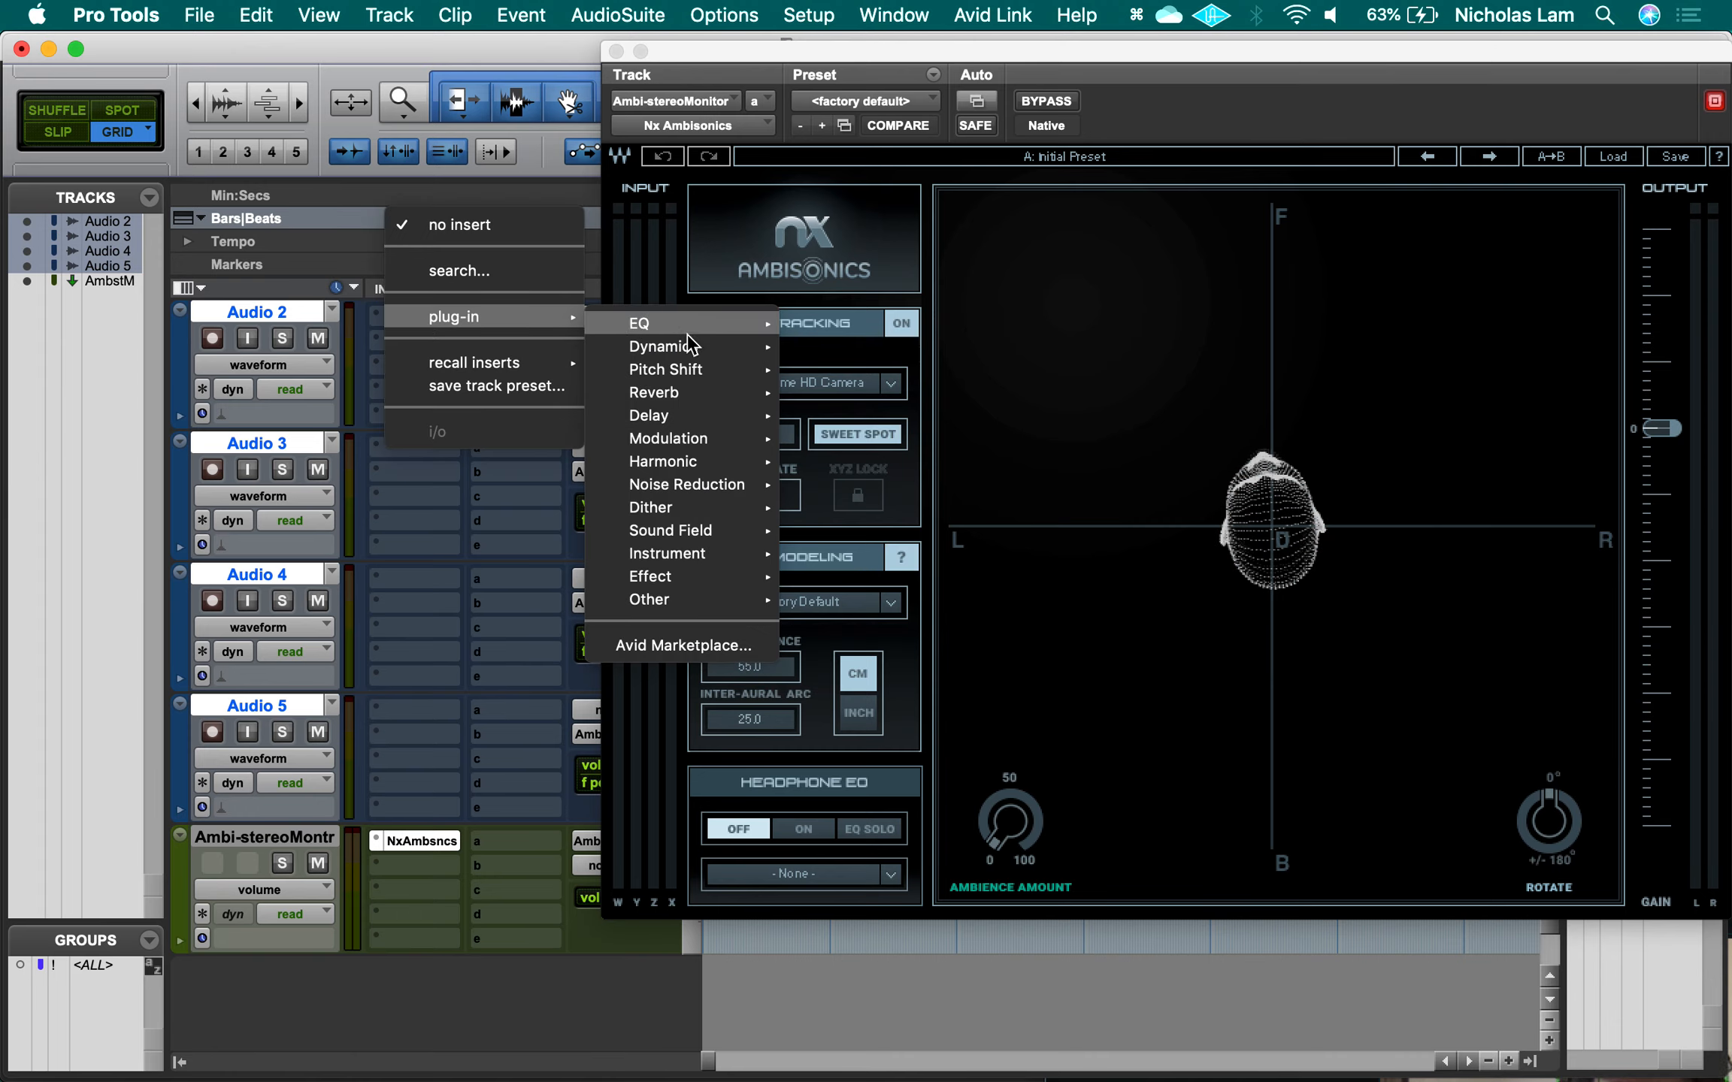
mouse_move(743, 532)
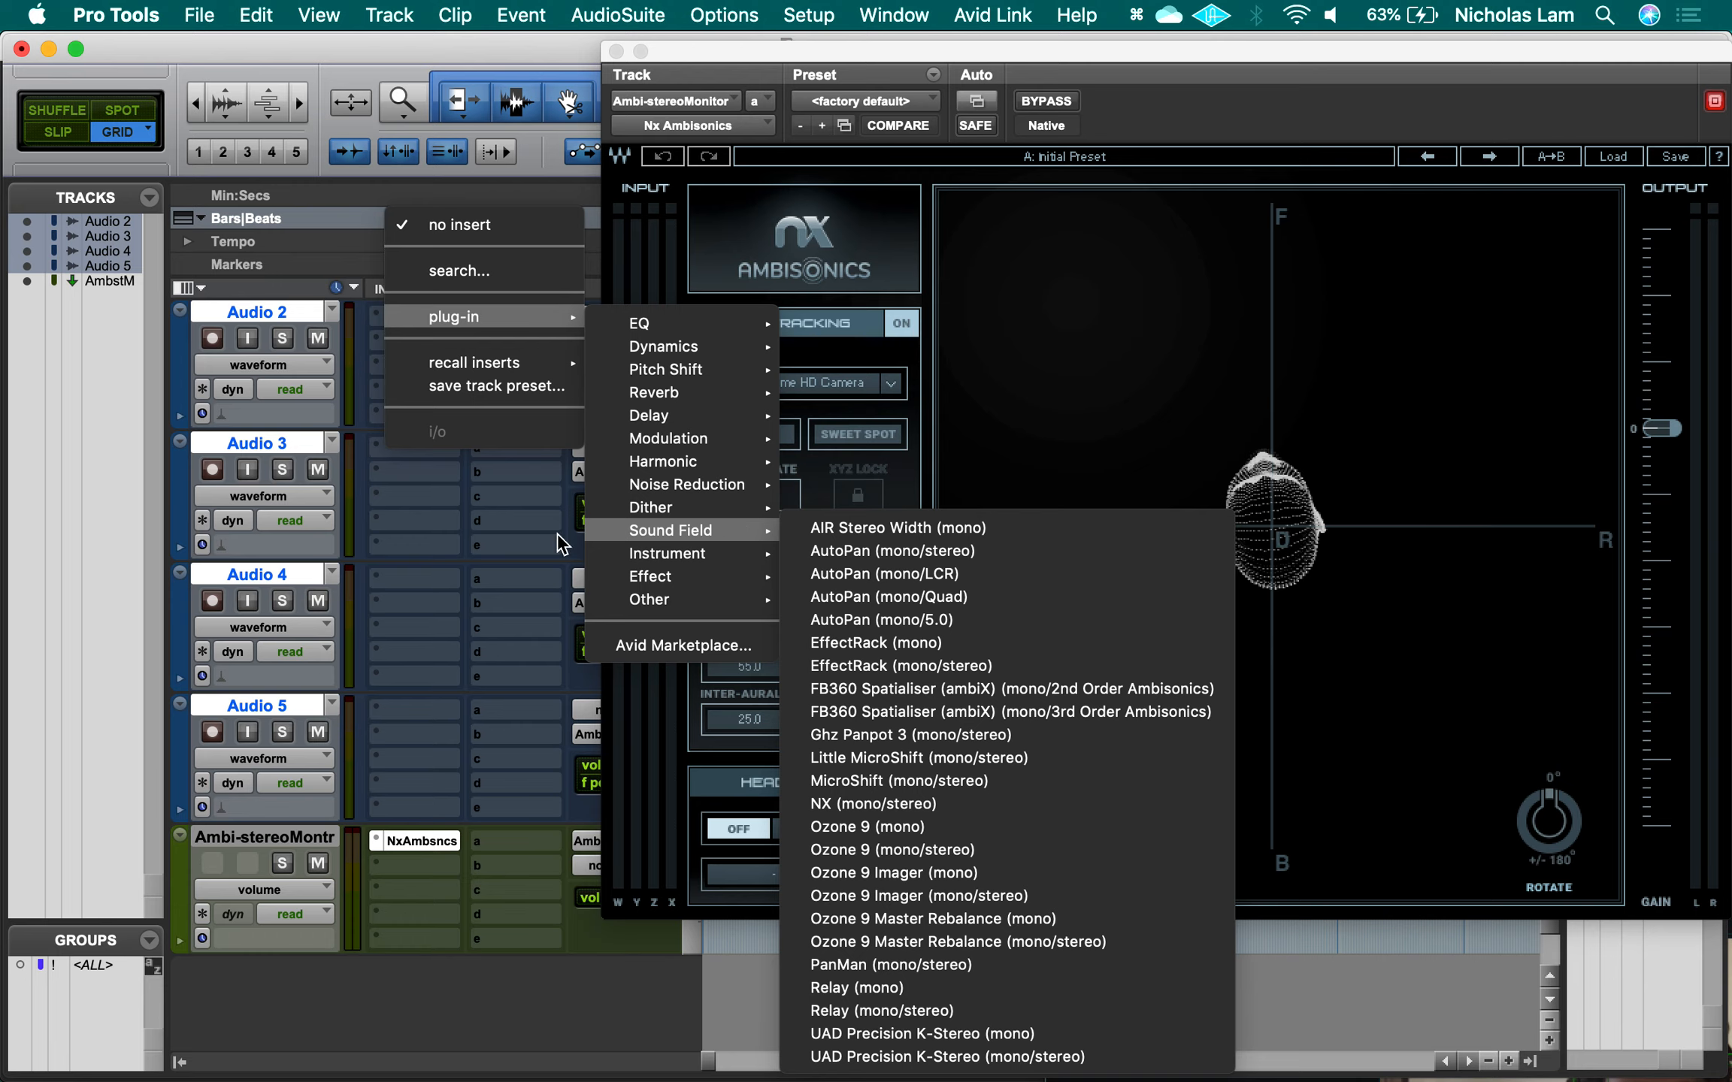
click(389, 461)
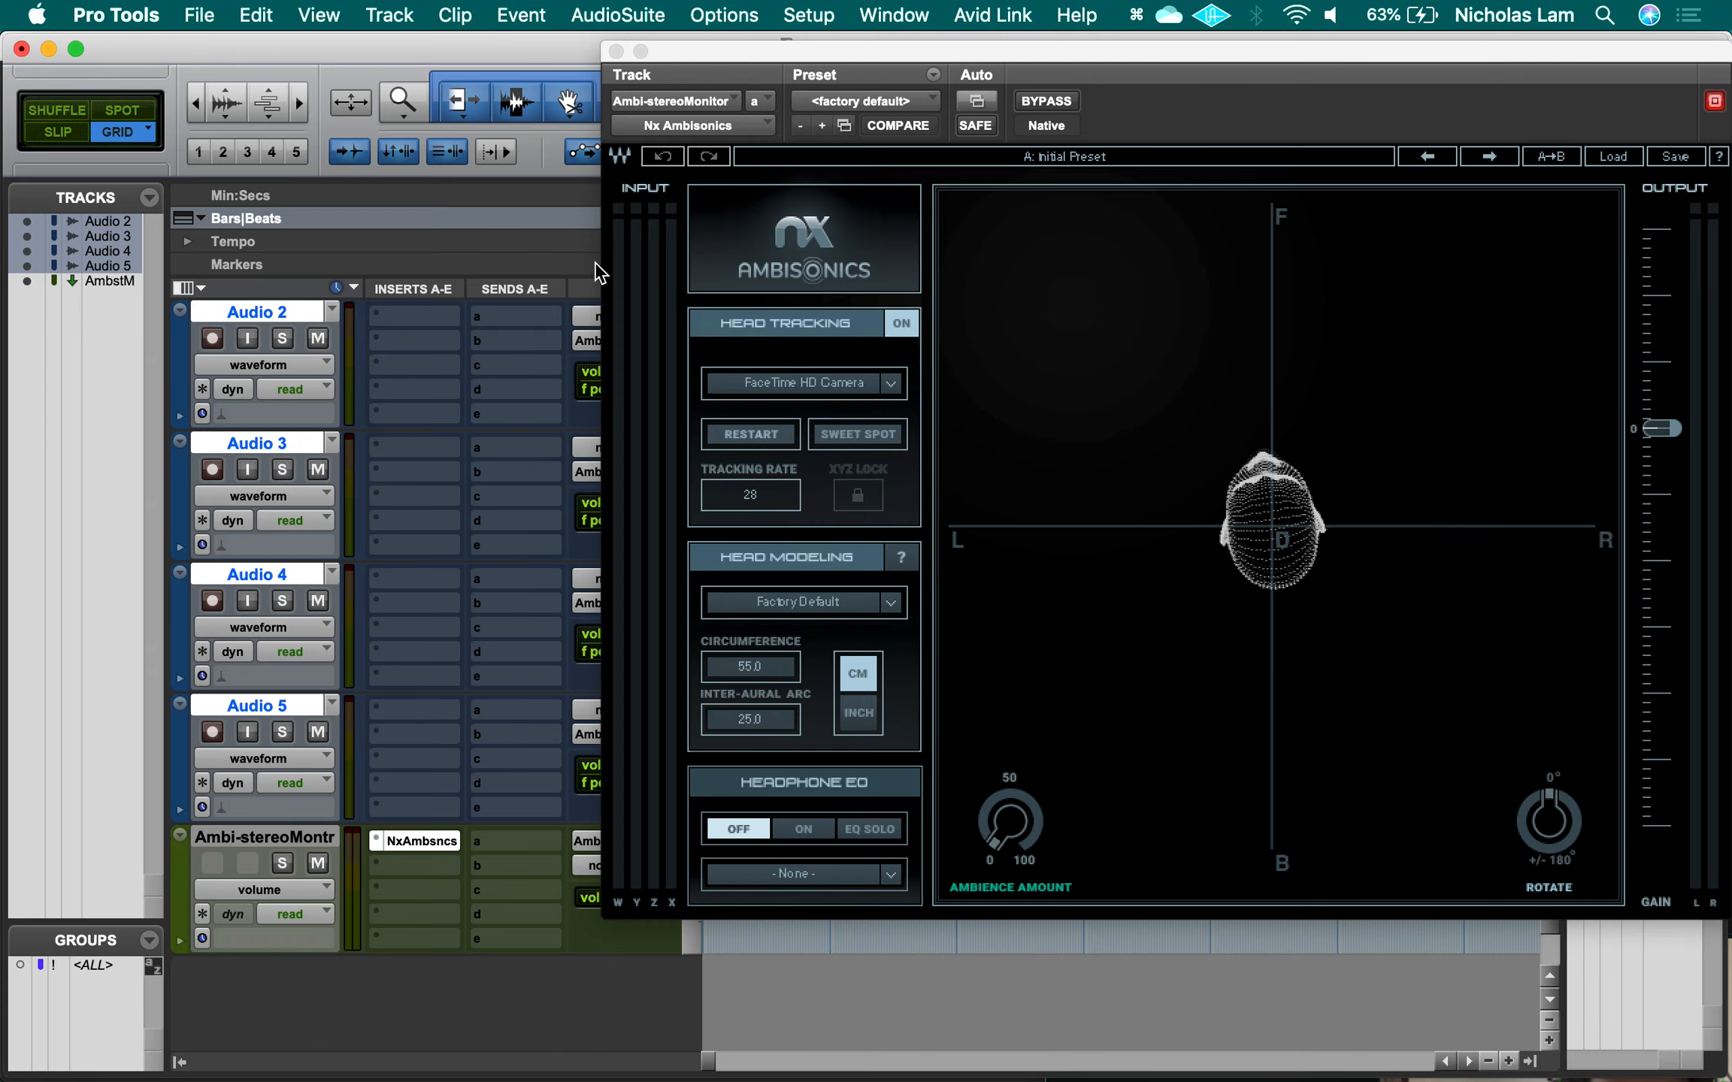
click(435, 838)
click(432, 843)
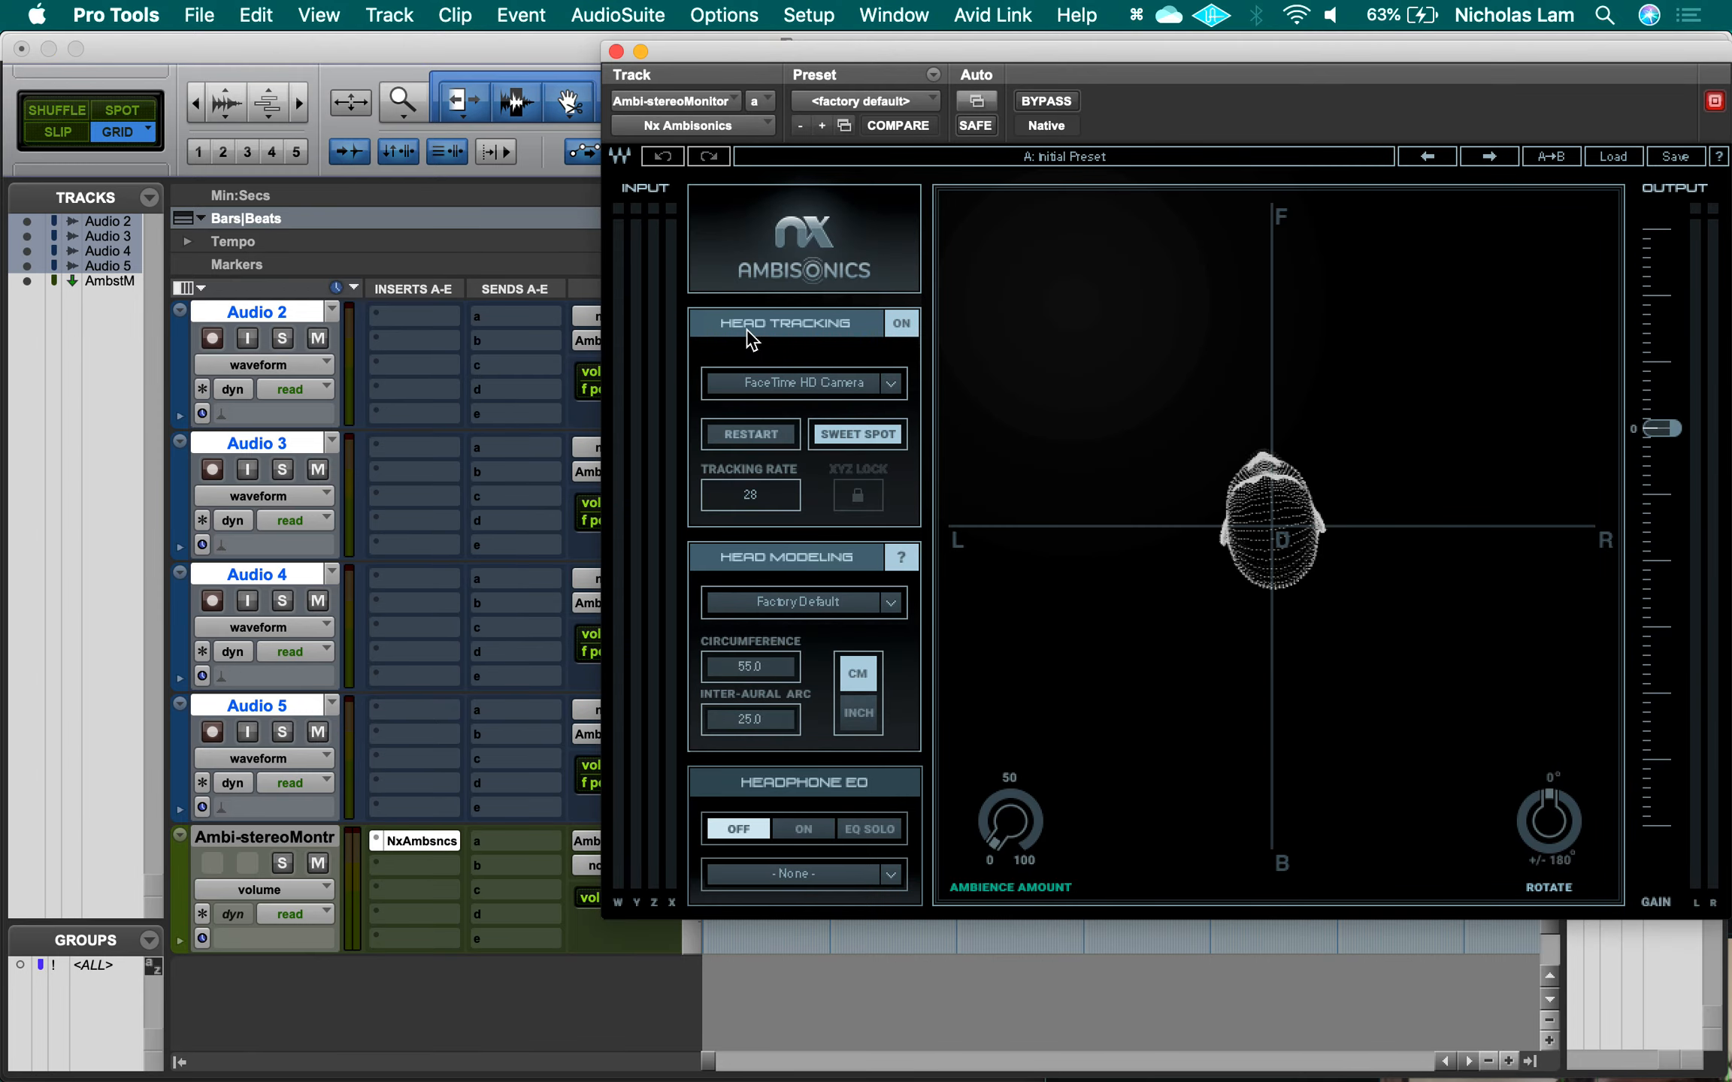
Switch to Max and examine the vst~ object and the ambiencode~ and ambidecode~ patch, comparing them with the Pro Tools track setup.
key(super+Tab)
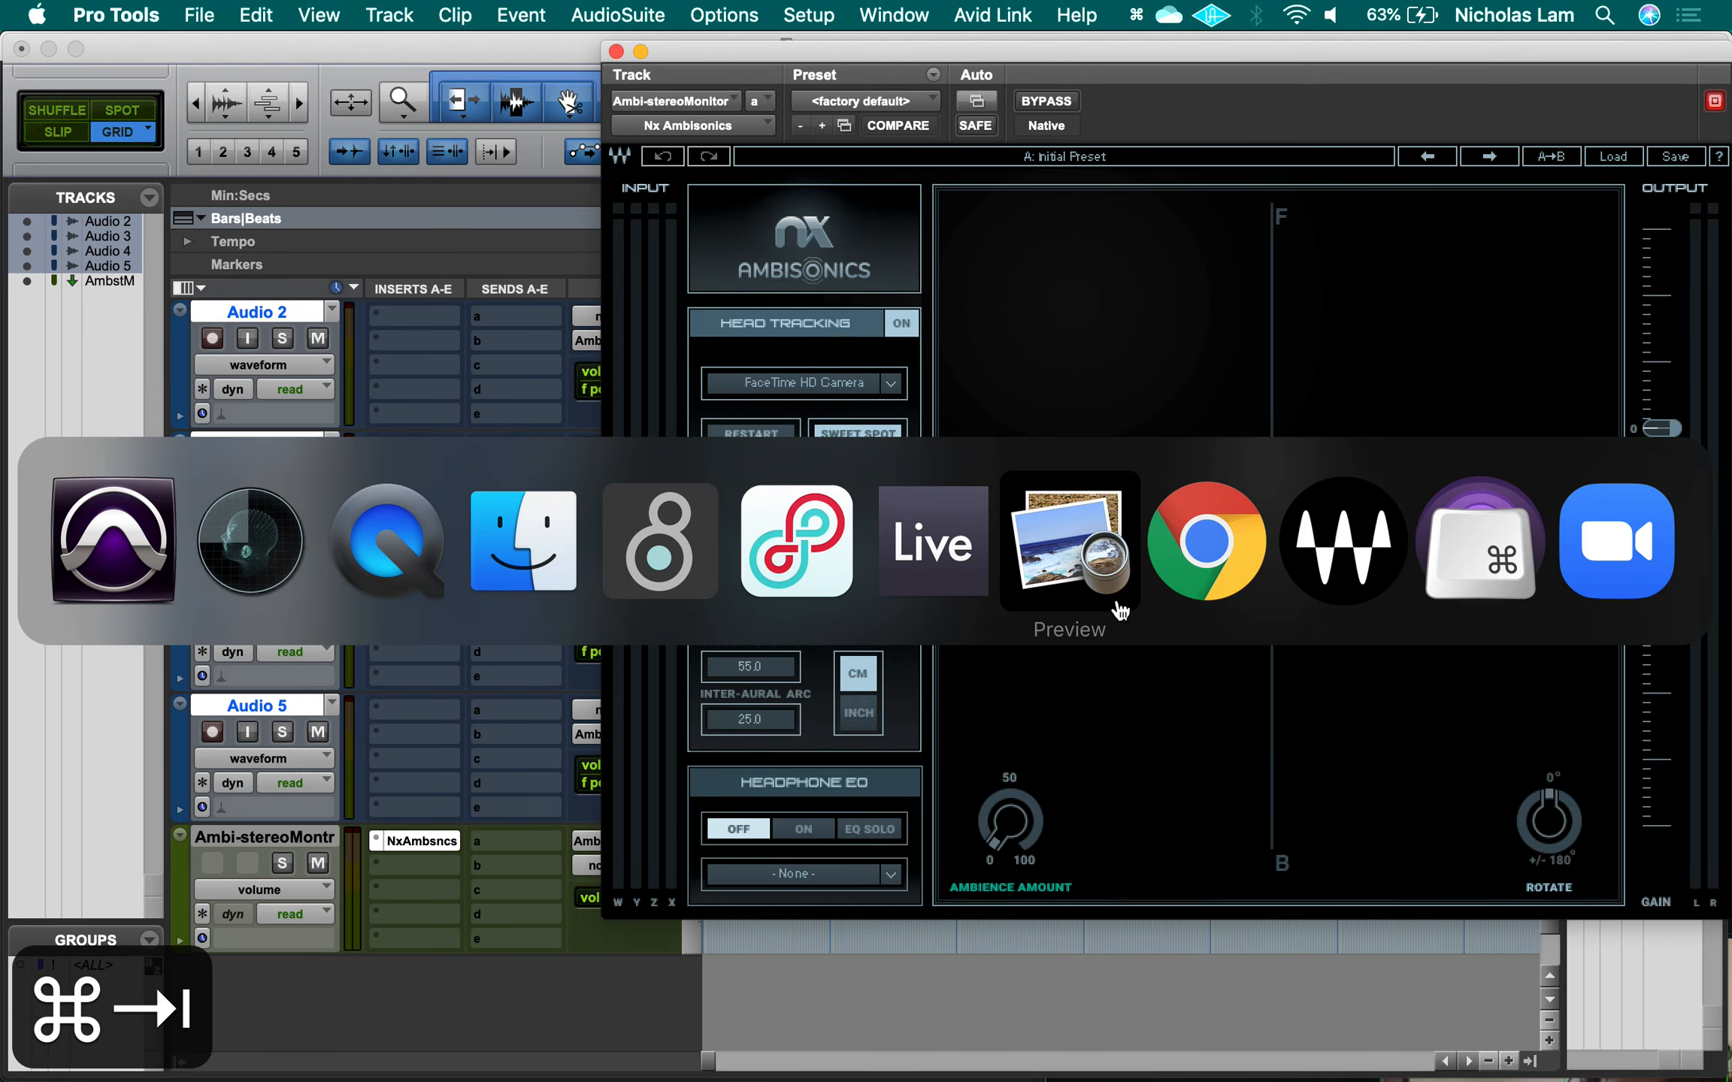
click(656, 551)
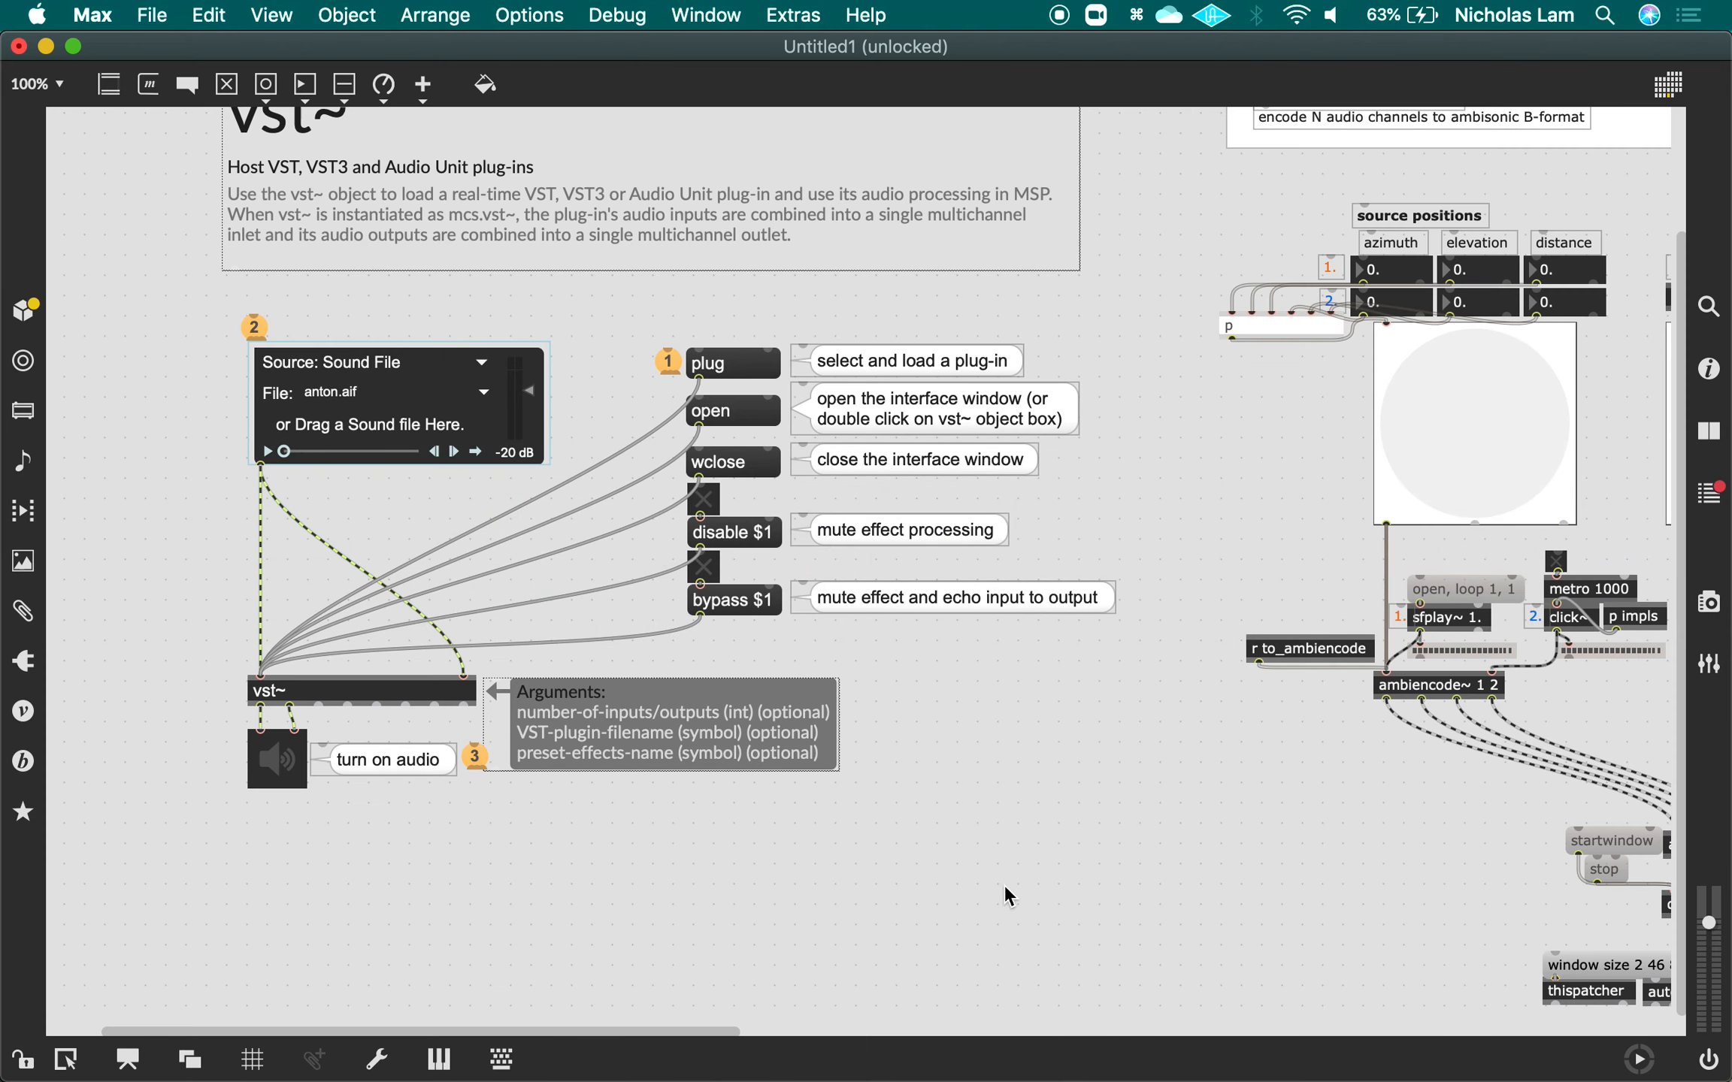
scroll(1004, 885, right, 6)
scroll(1166, 780, right, 8)
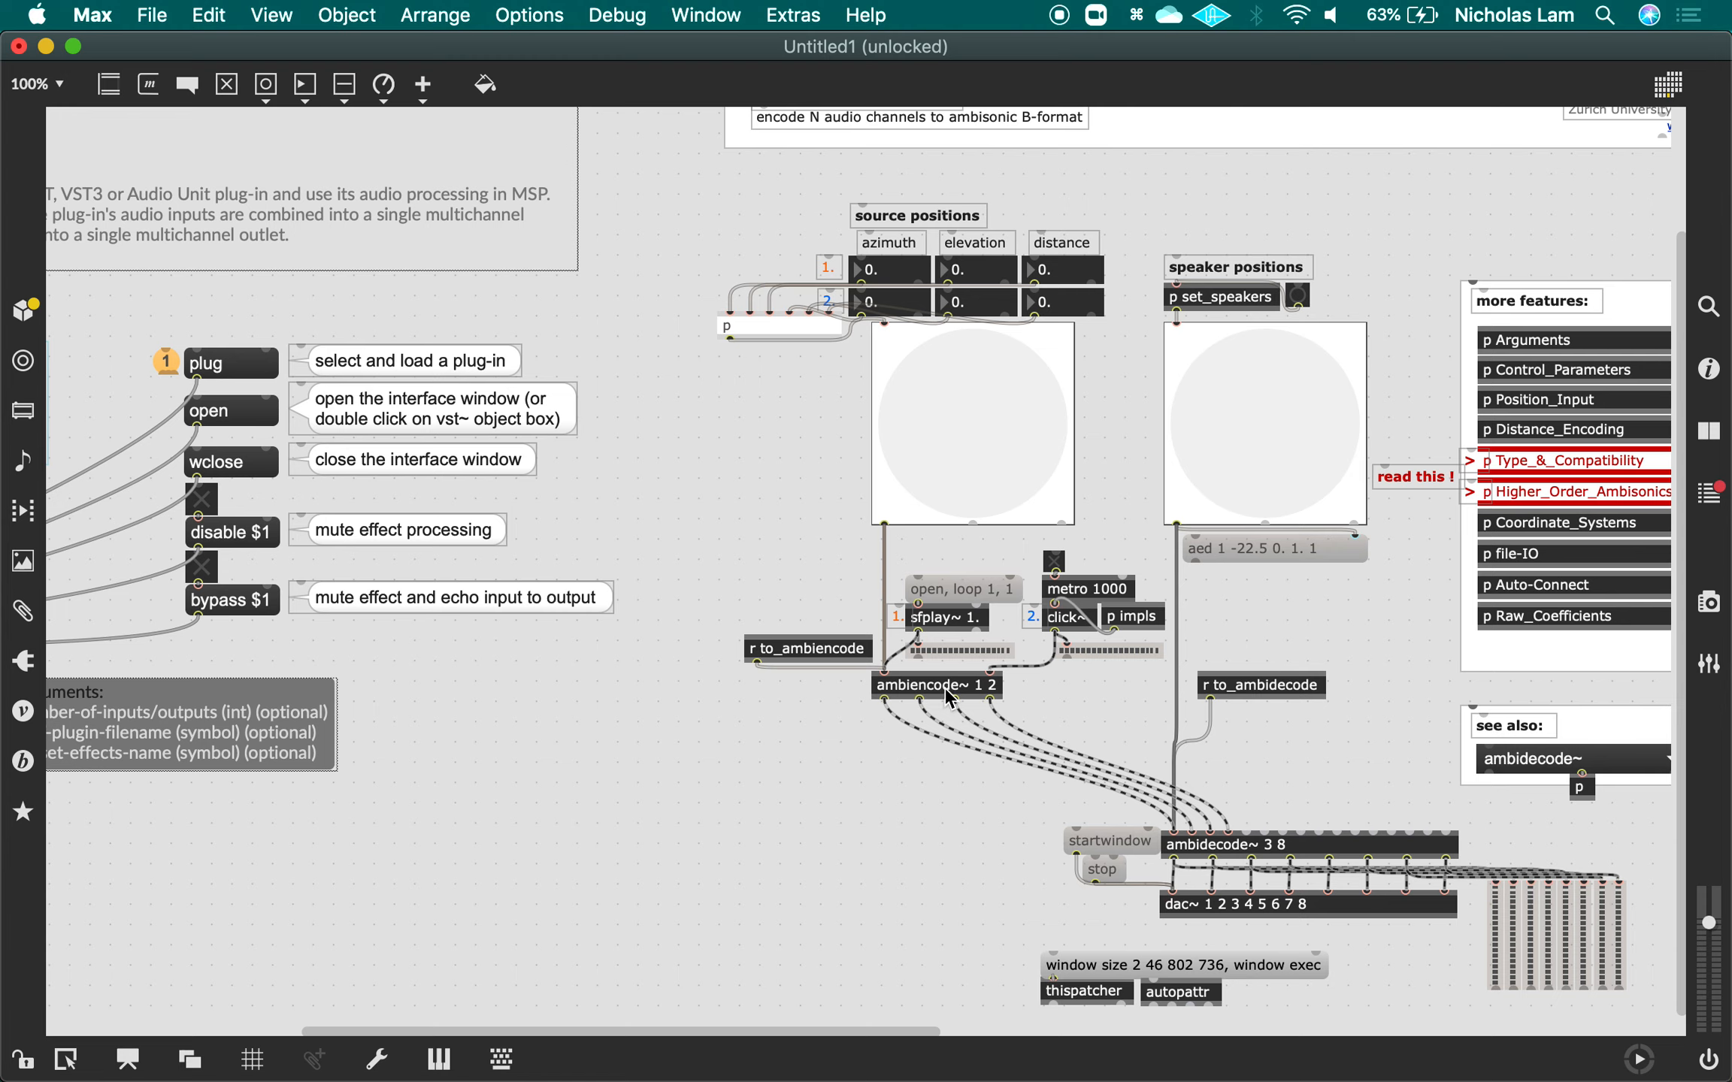
scroll(788, 820, left, 5)
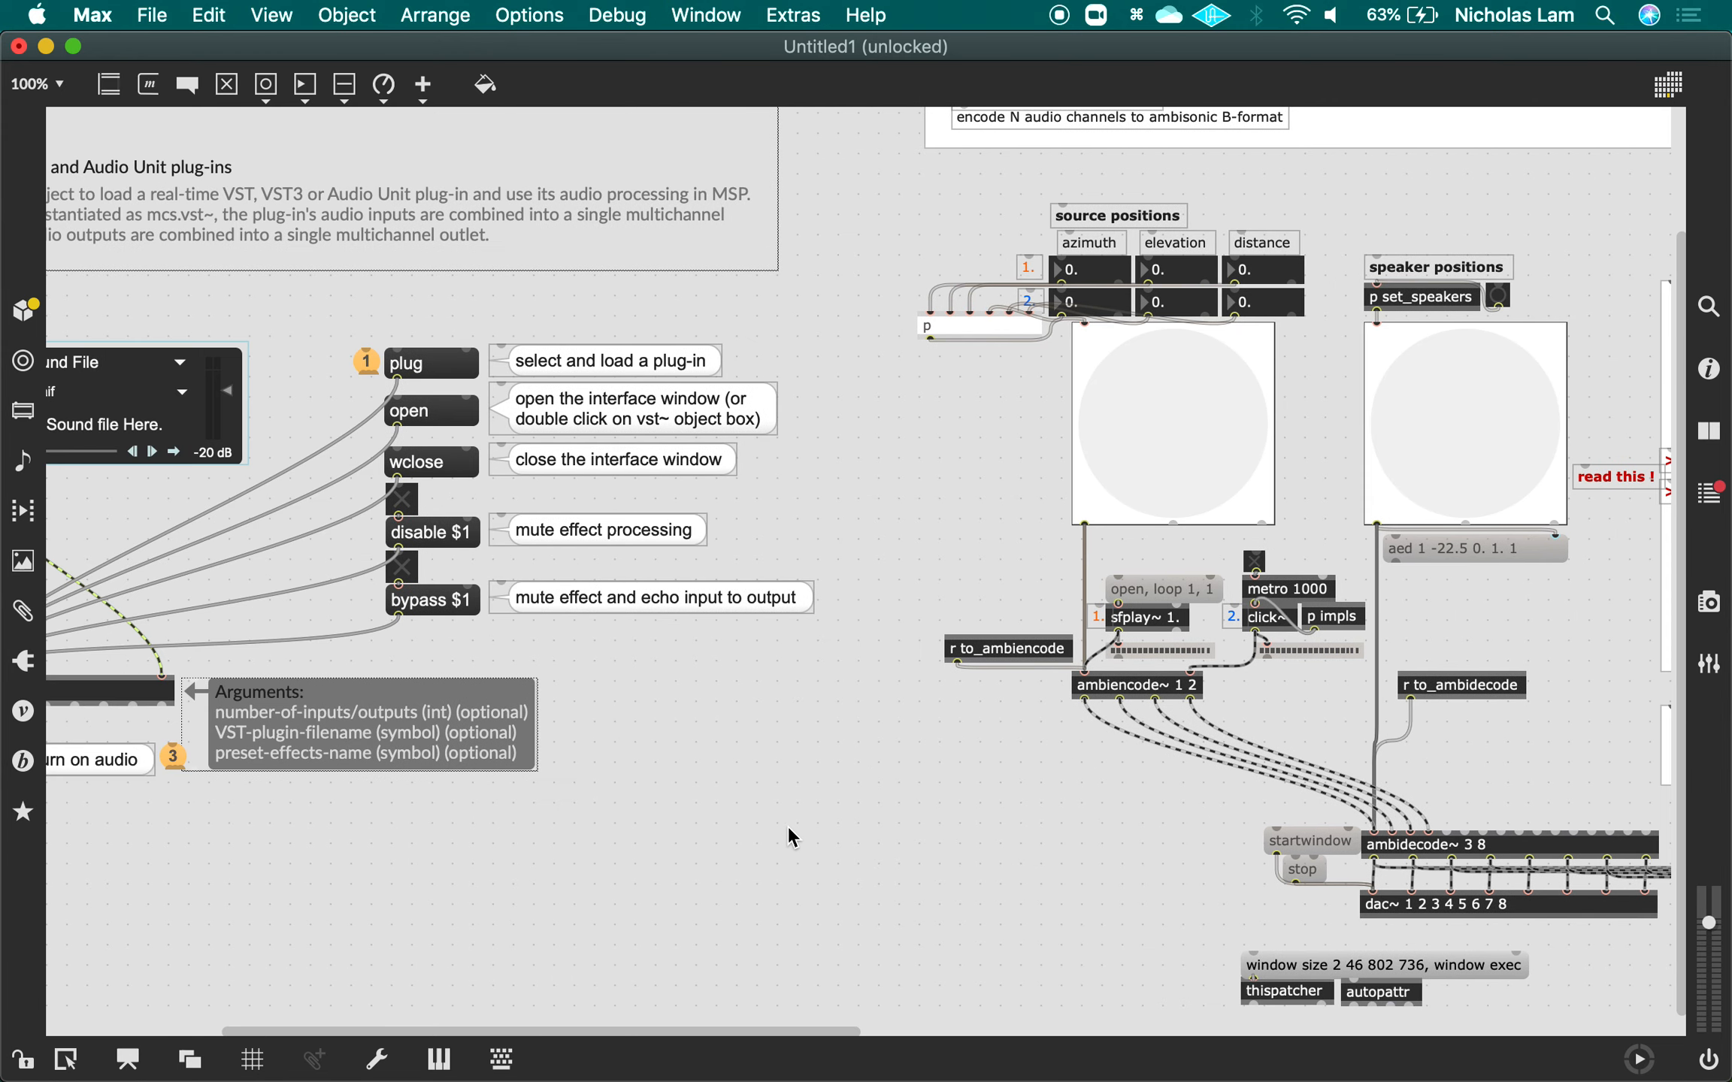
scroll(788, 827, left, 5)
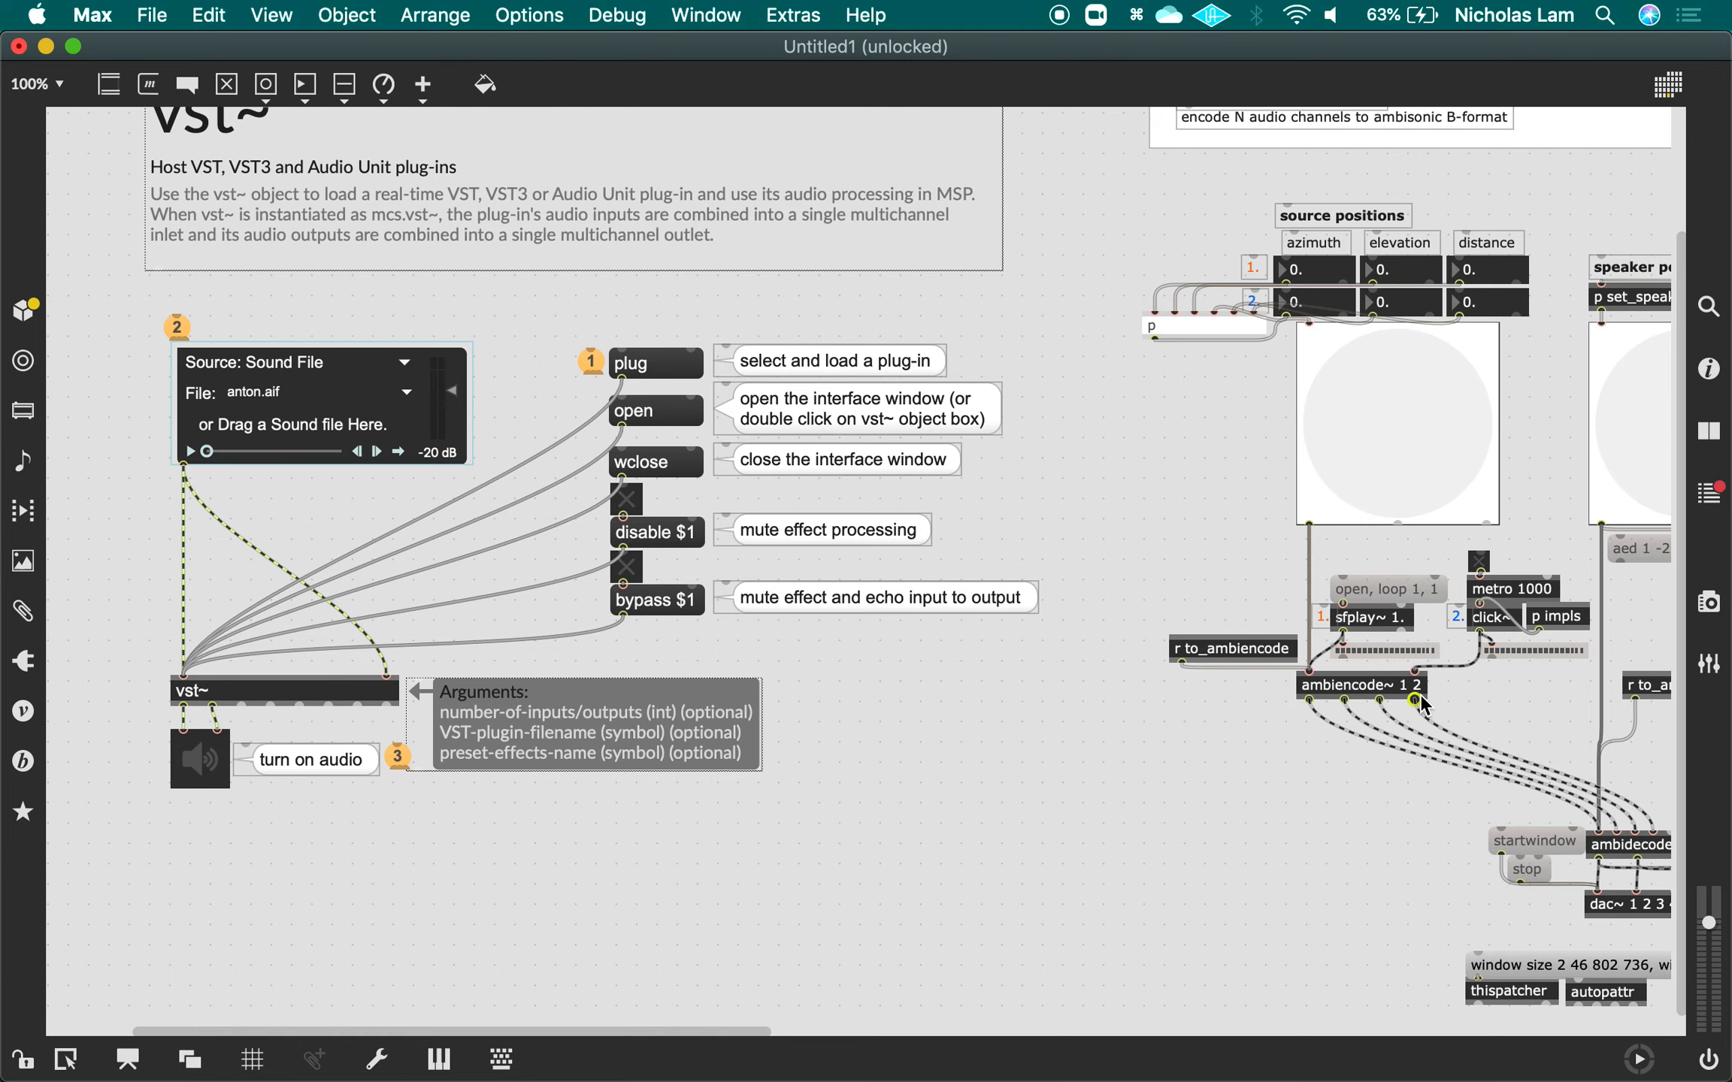
key(super+Tab)
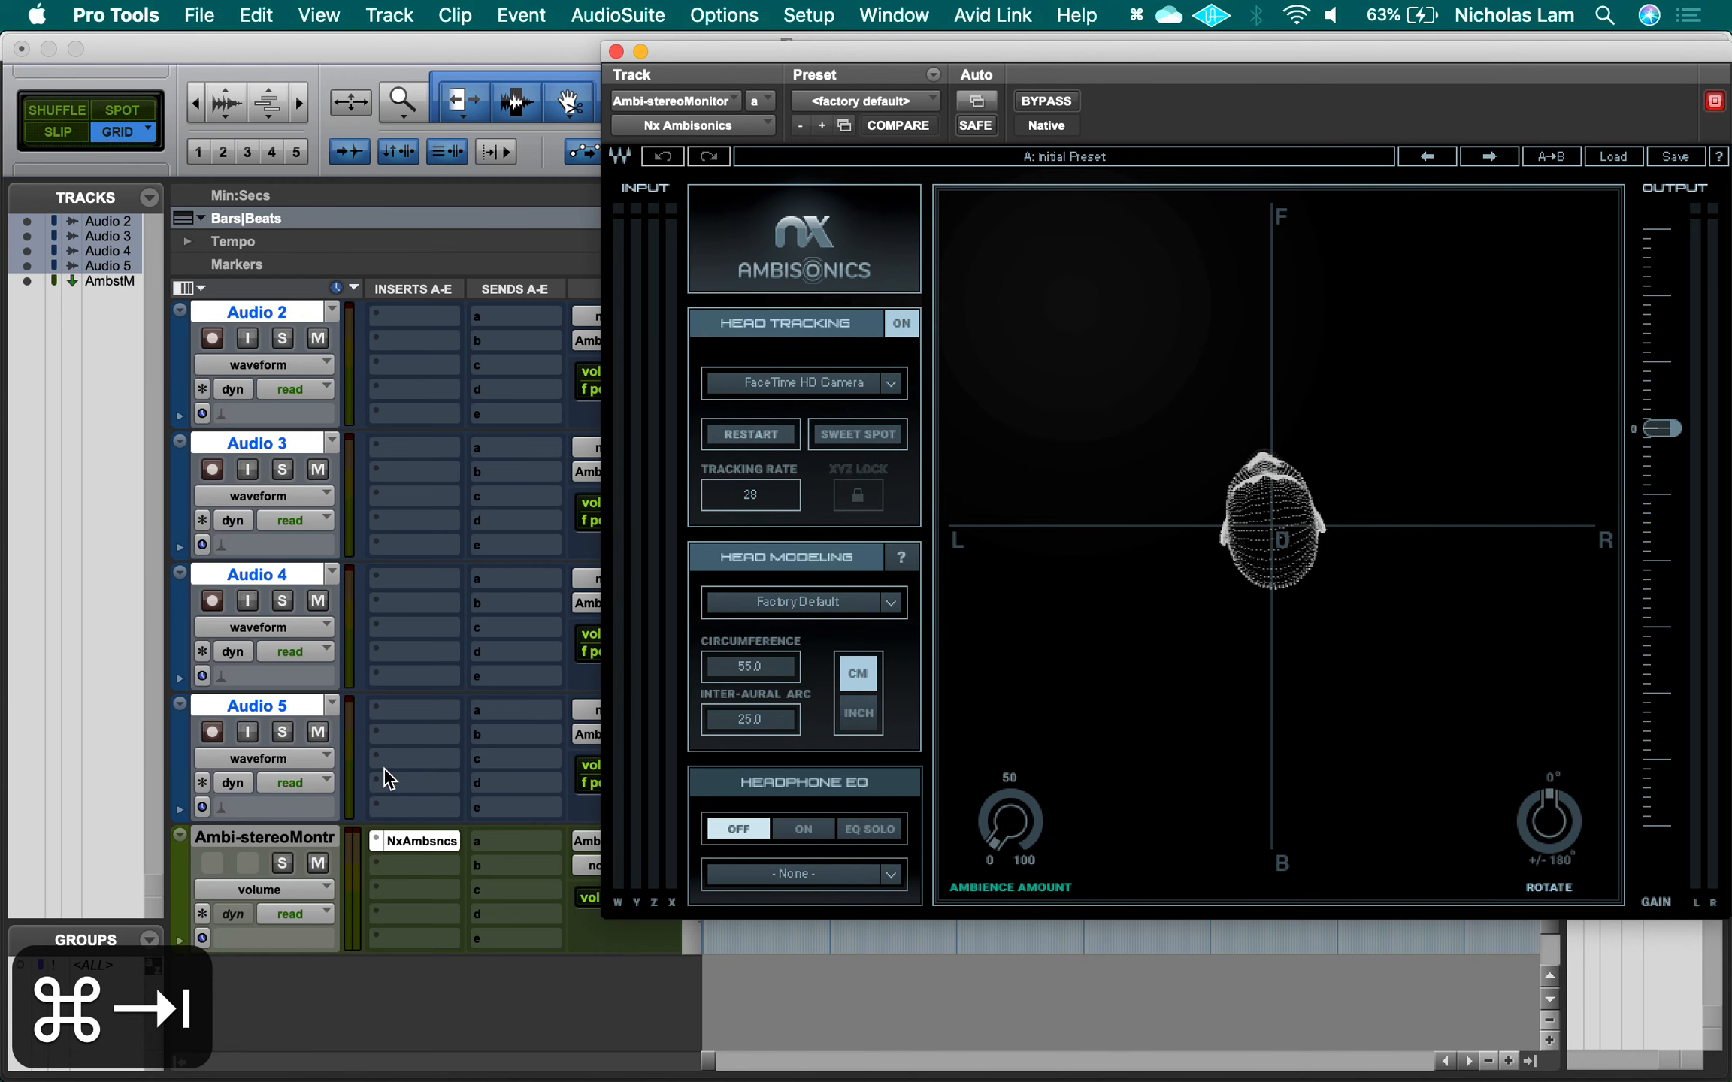
key(super+Tab)
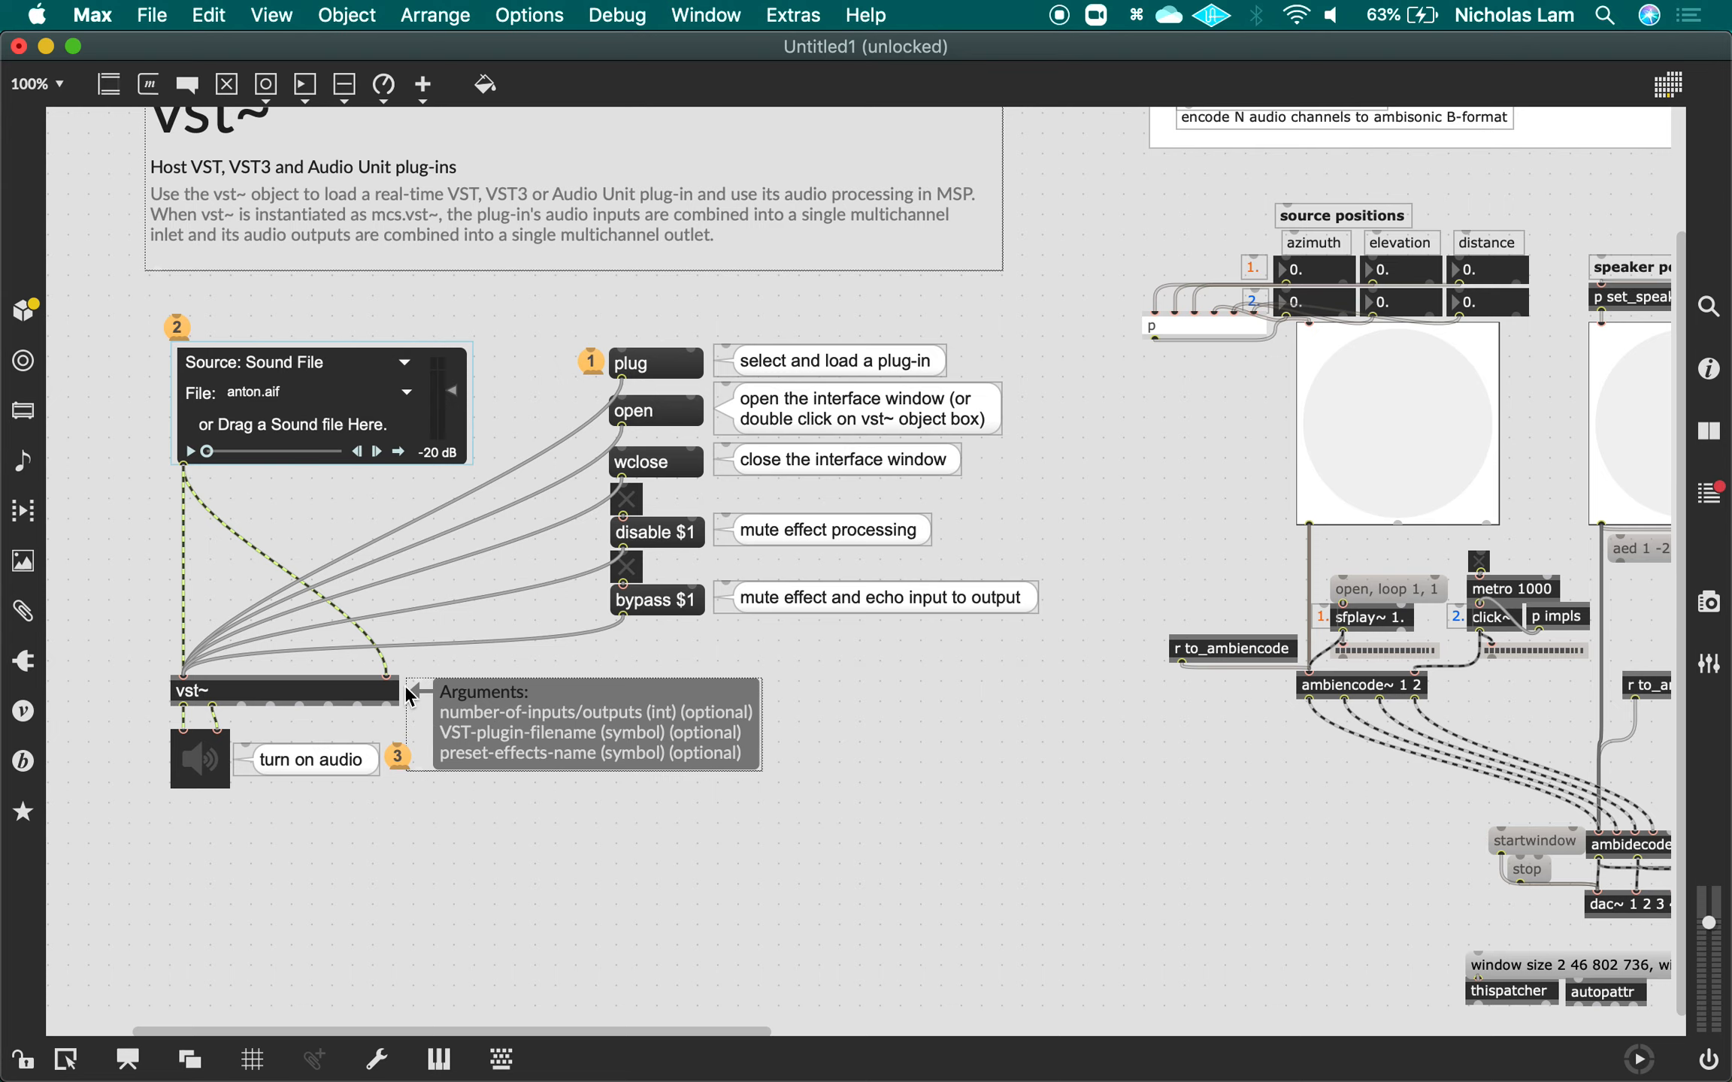
Load NX from WaveShell1-VST 11.0.vst into the vst~ object, view its interface and close it.
click(656, 364)
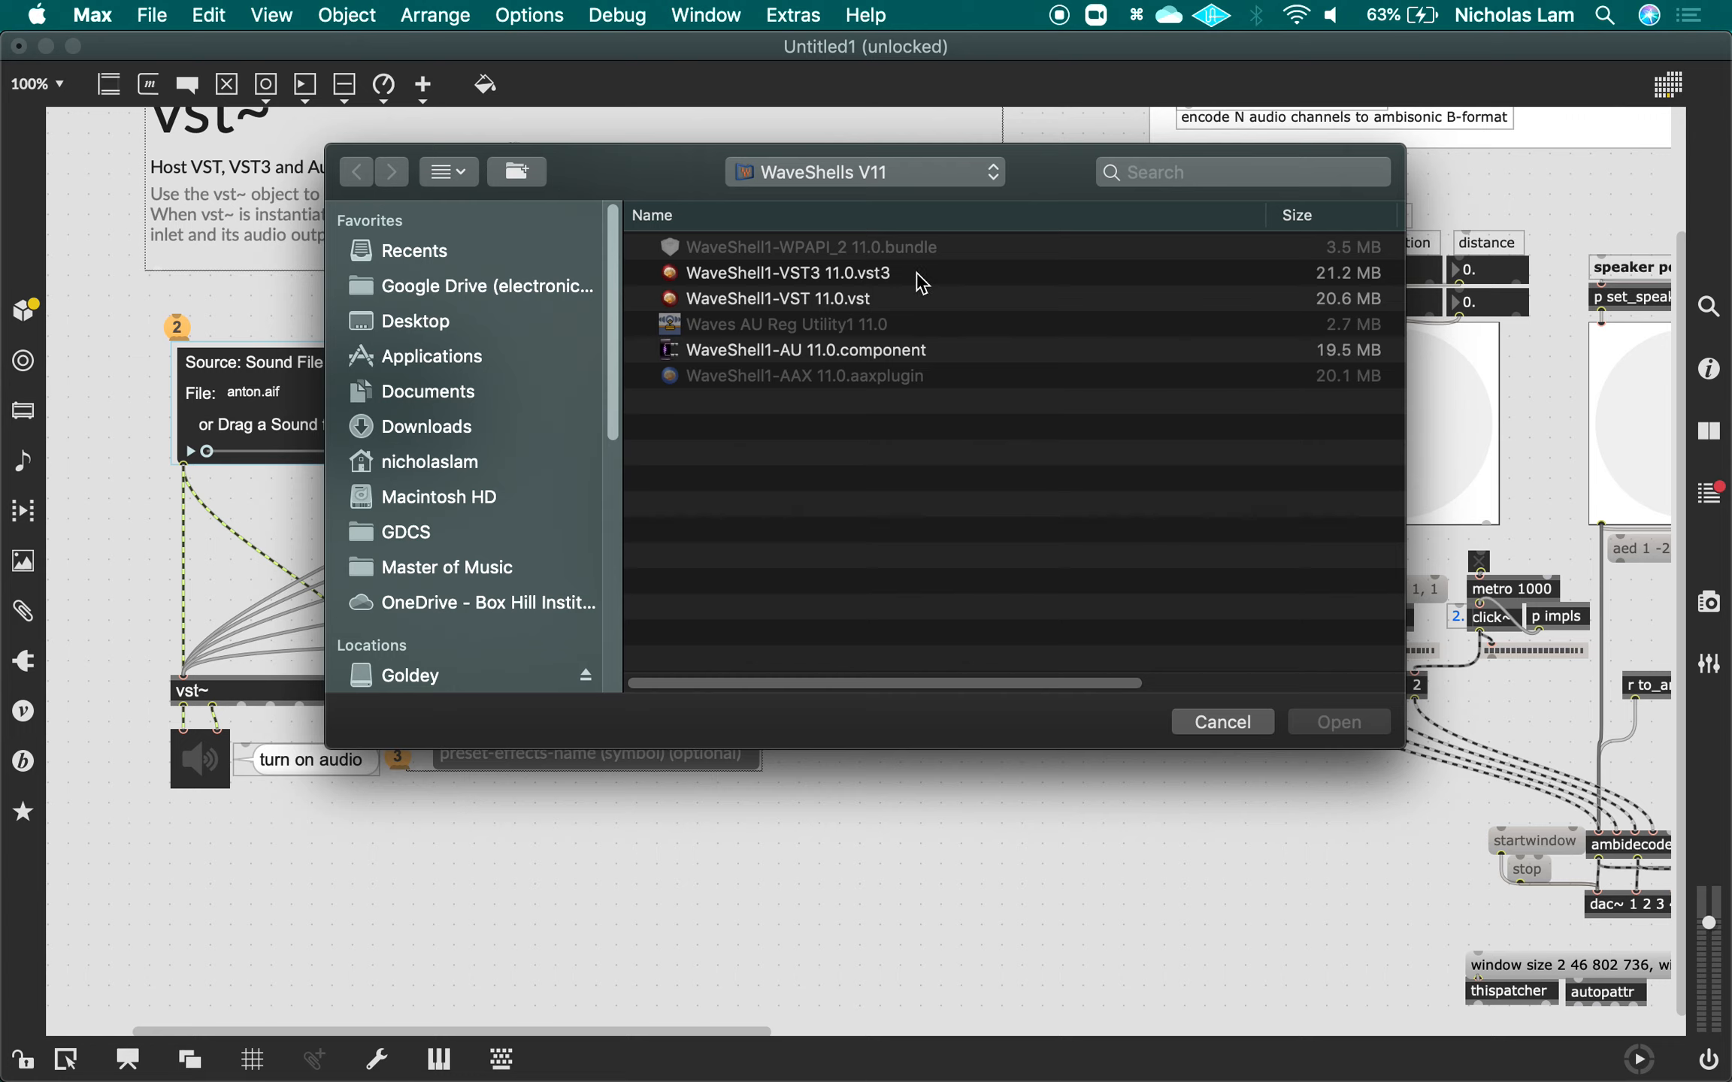
click(859, 299)
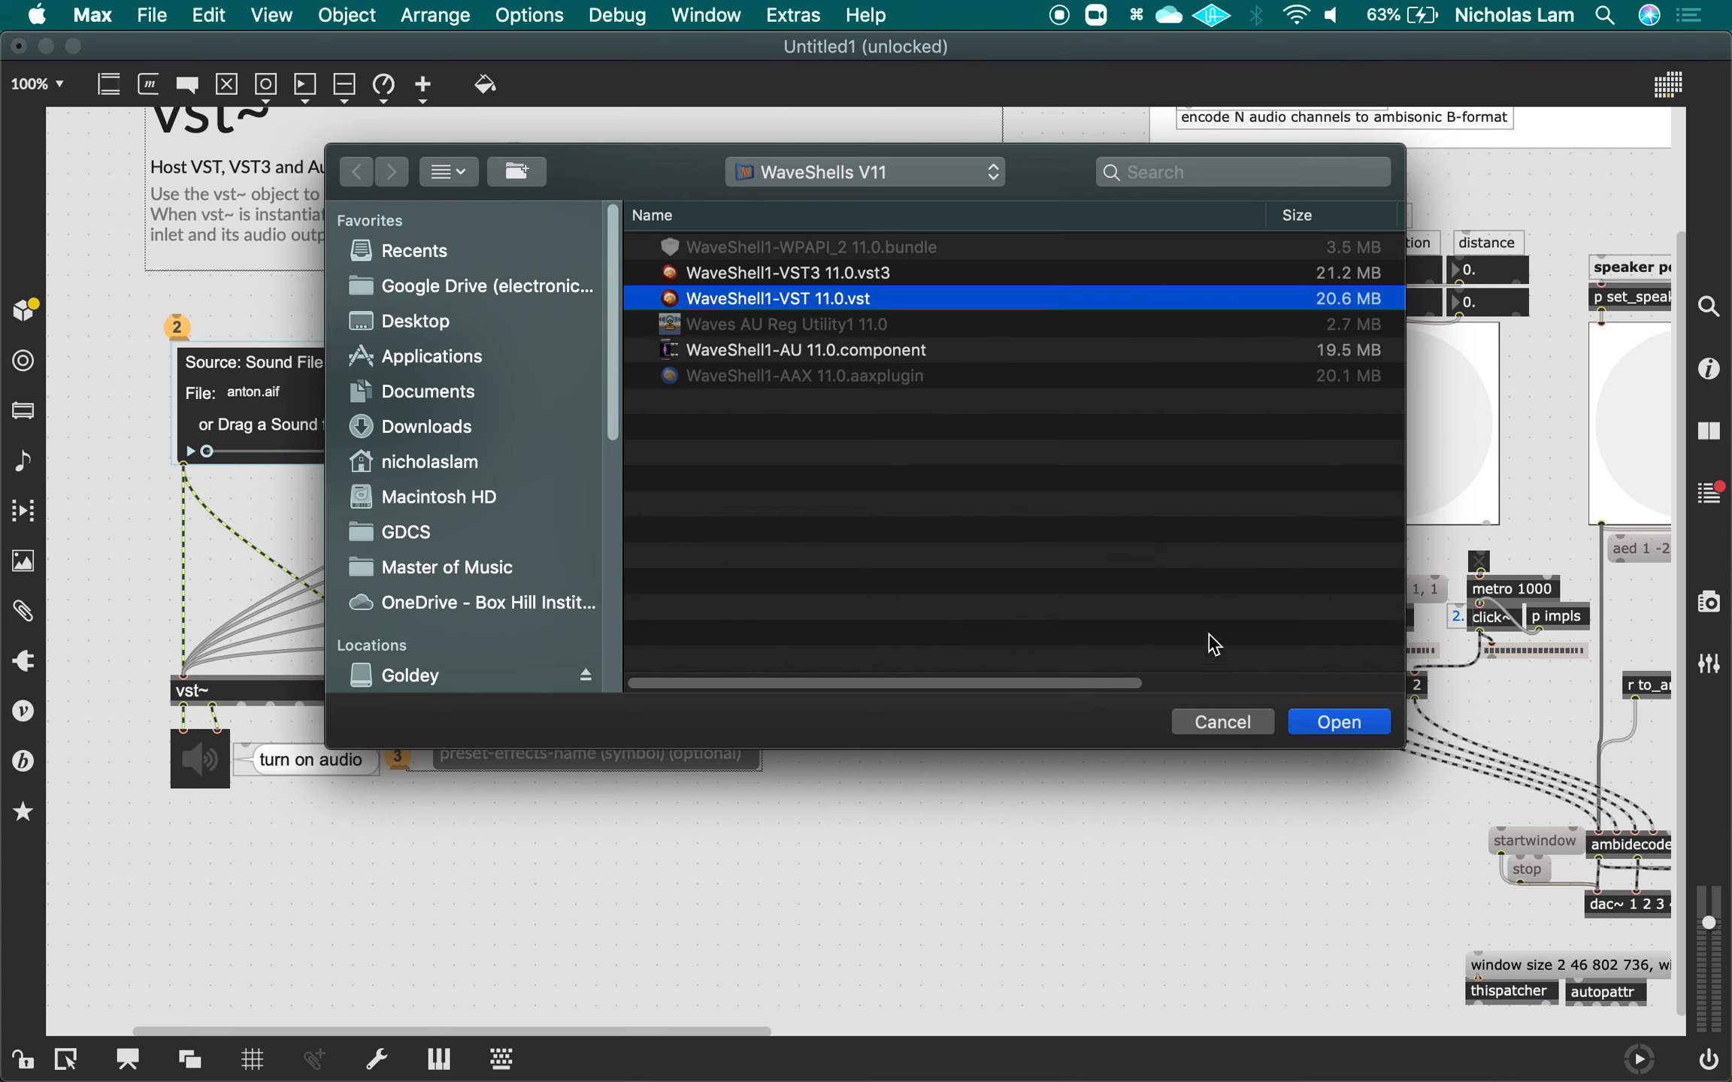
click(1325, 723)
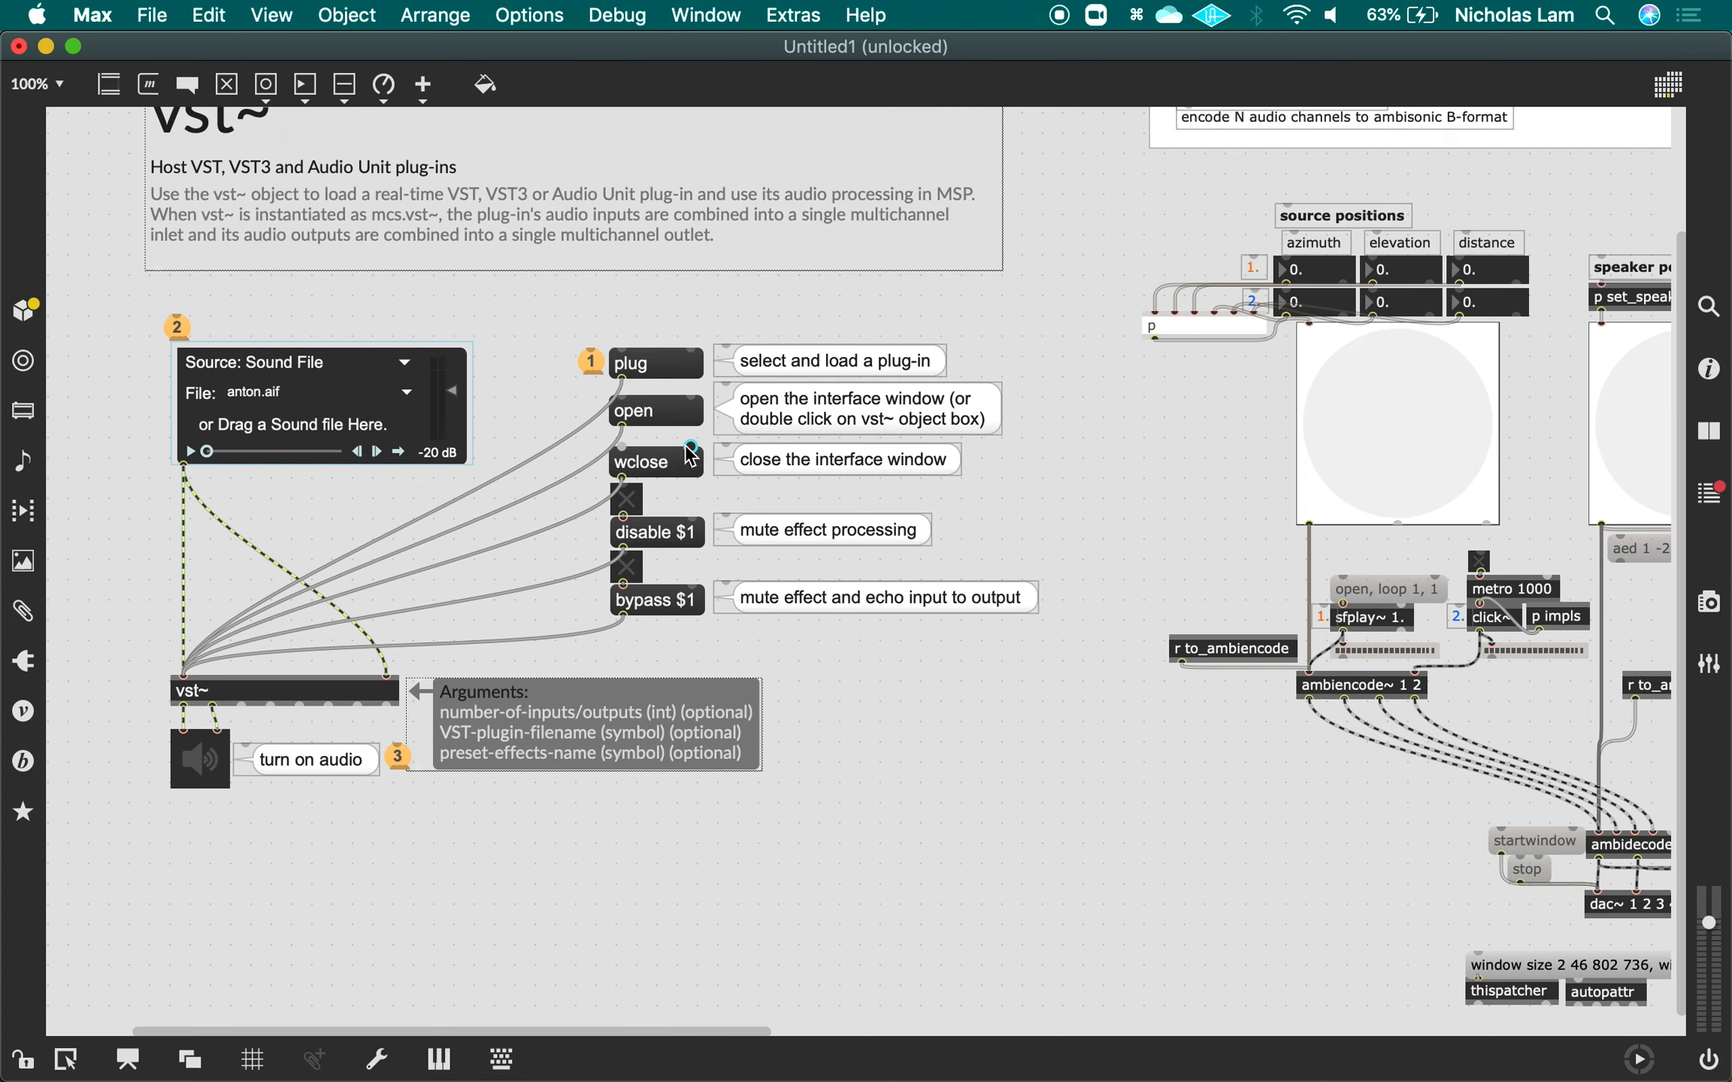
click(666, 411)
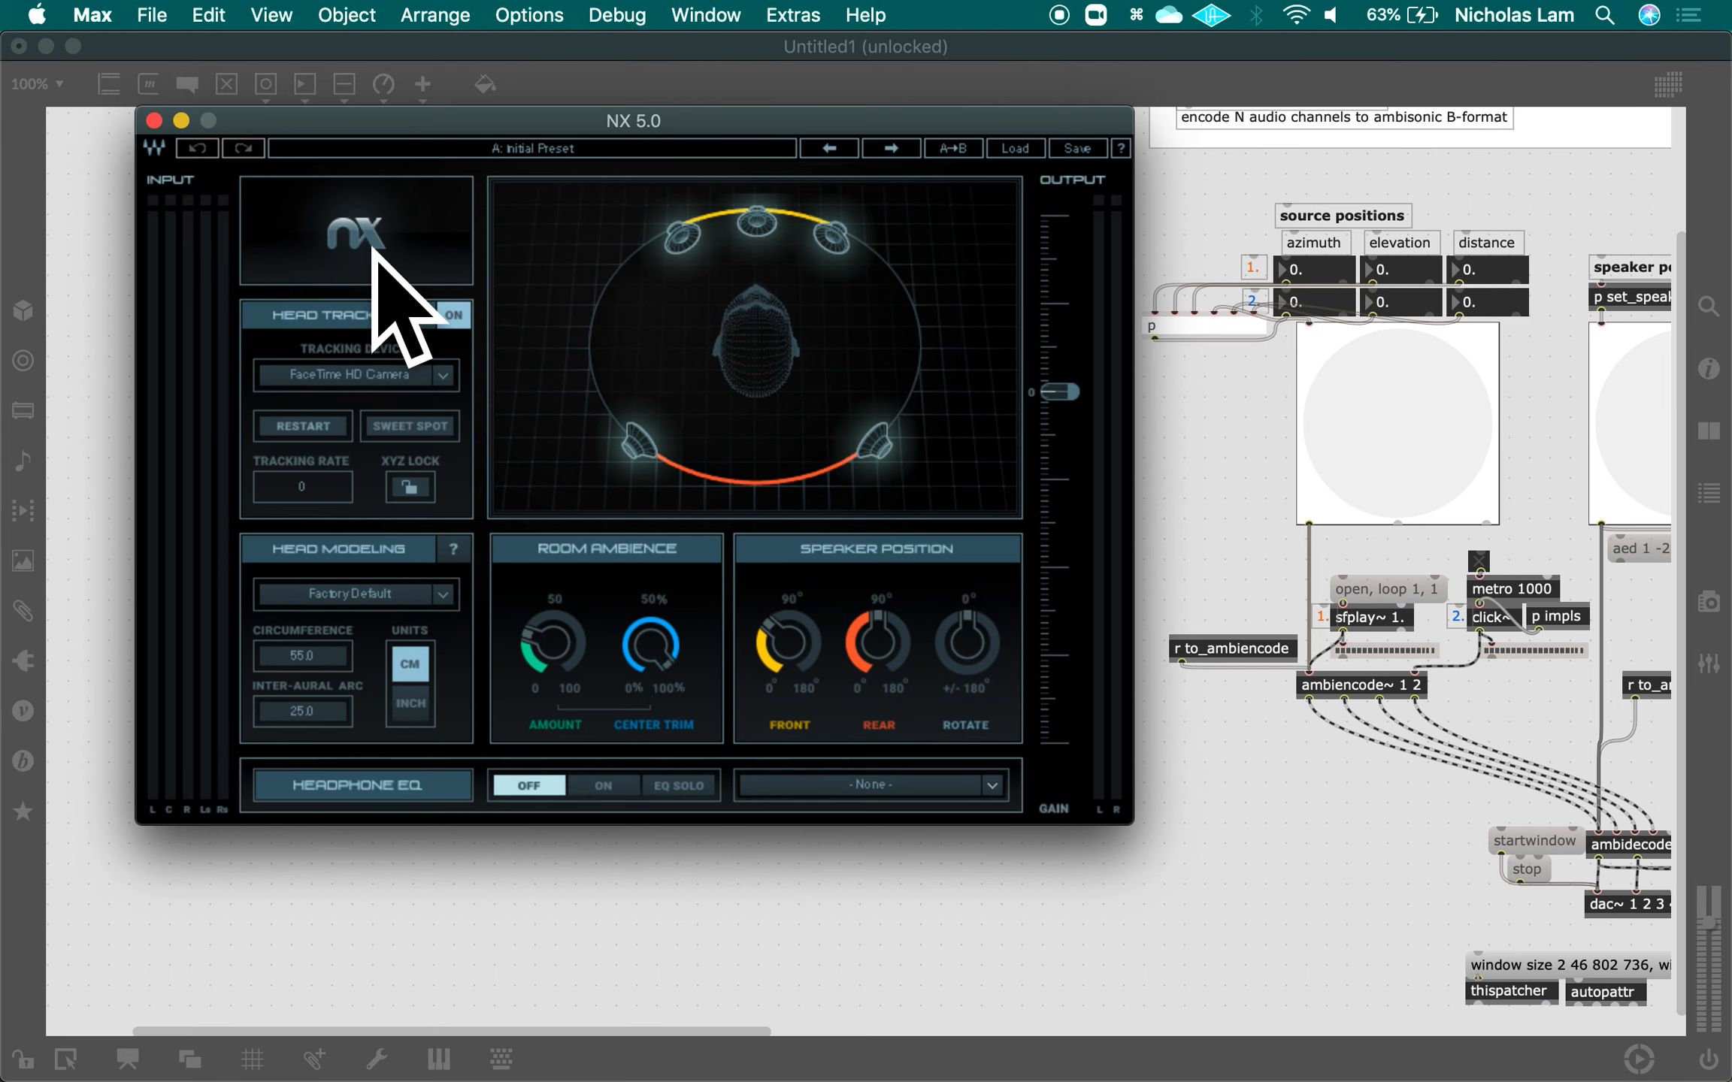
click(153, 120)
Try loading a plug-in from WaveShell1-AU 11.0.component into the vst~ object.
click(649, 375)
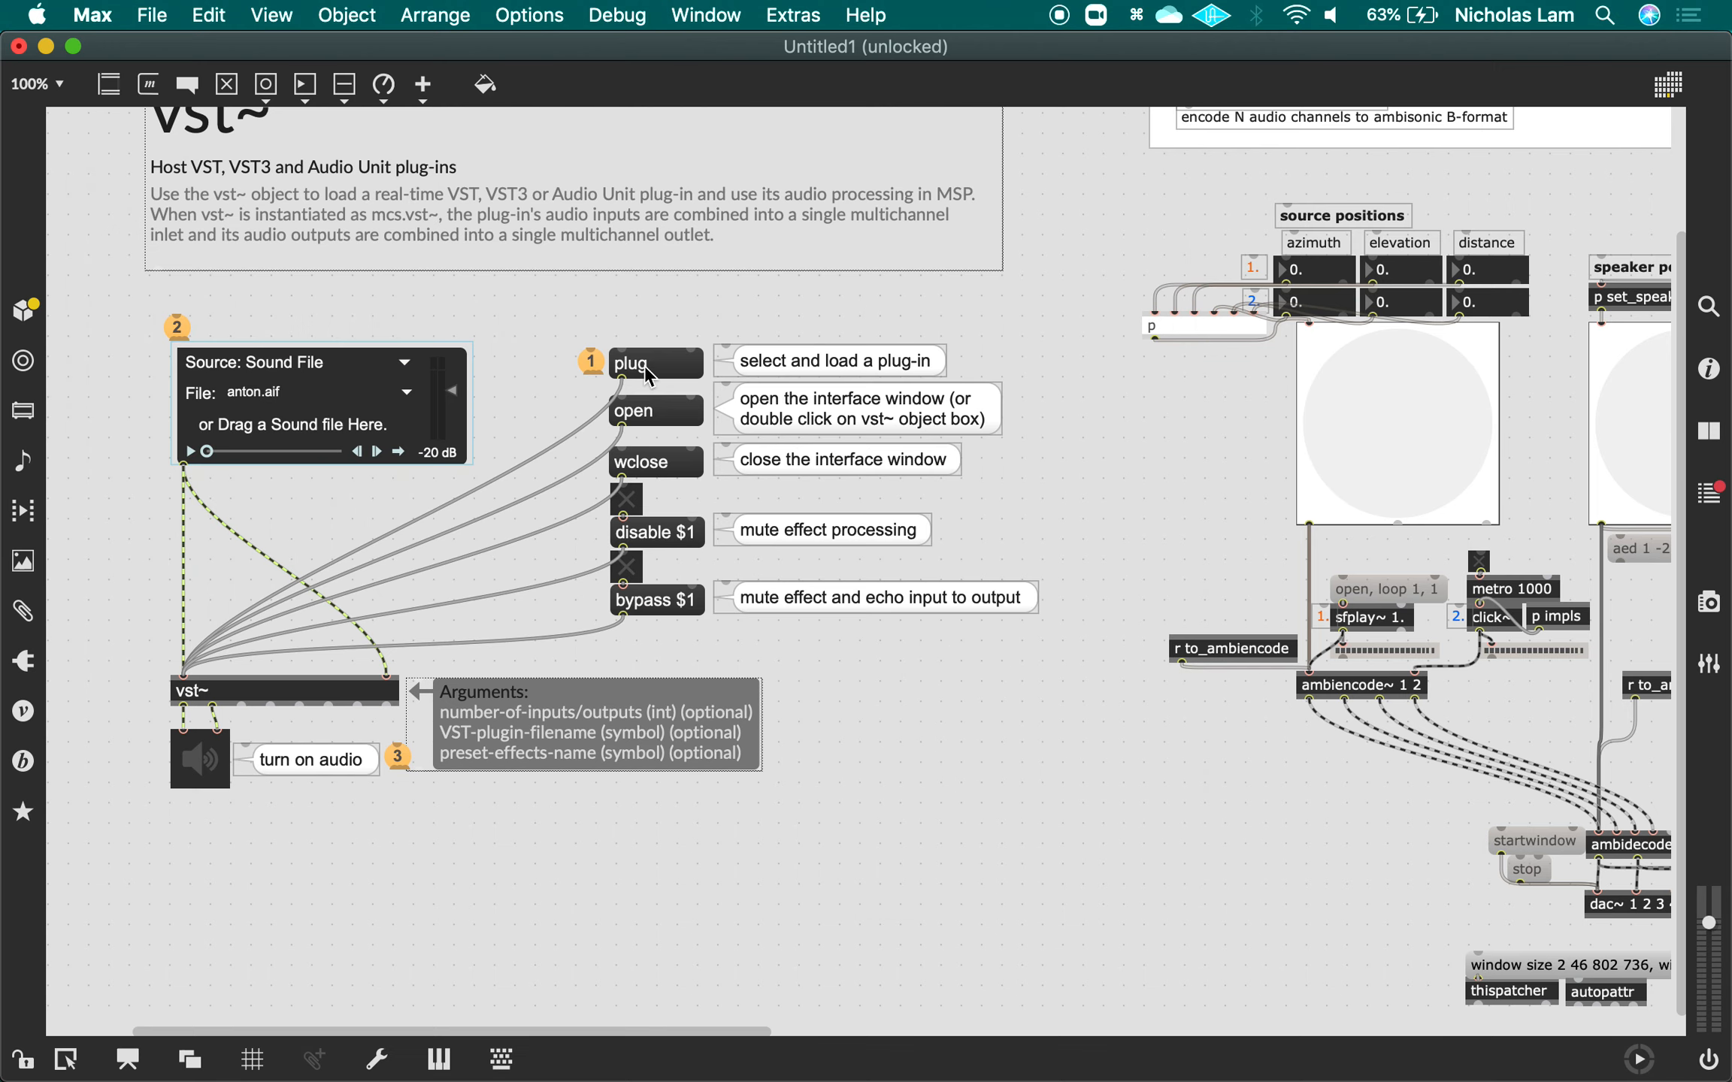
click(865, 351)
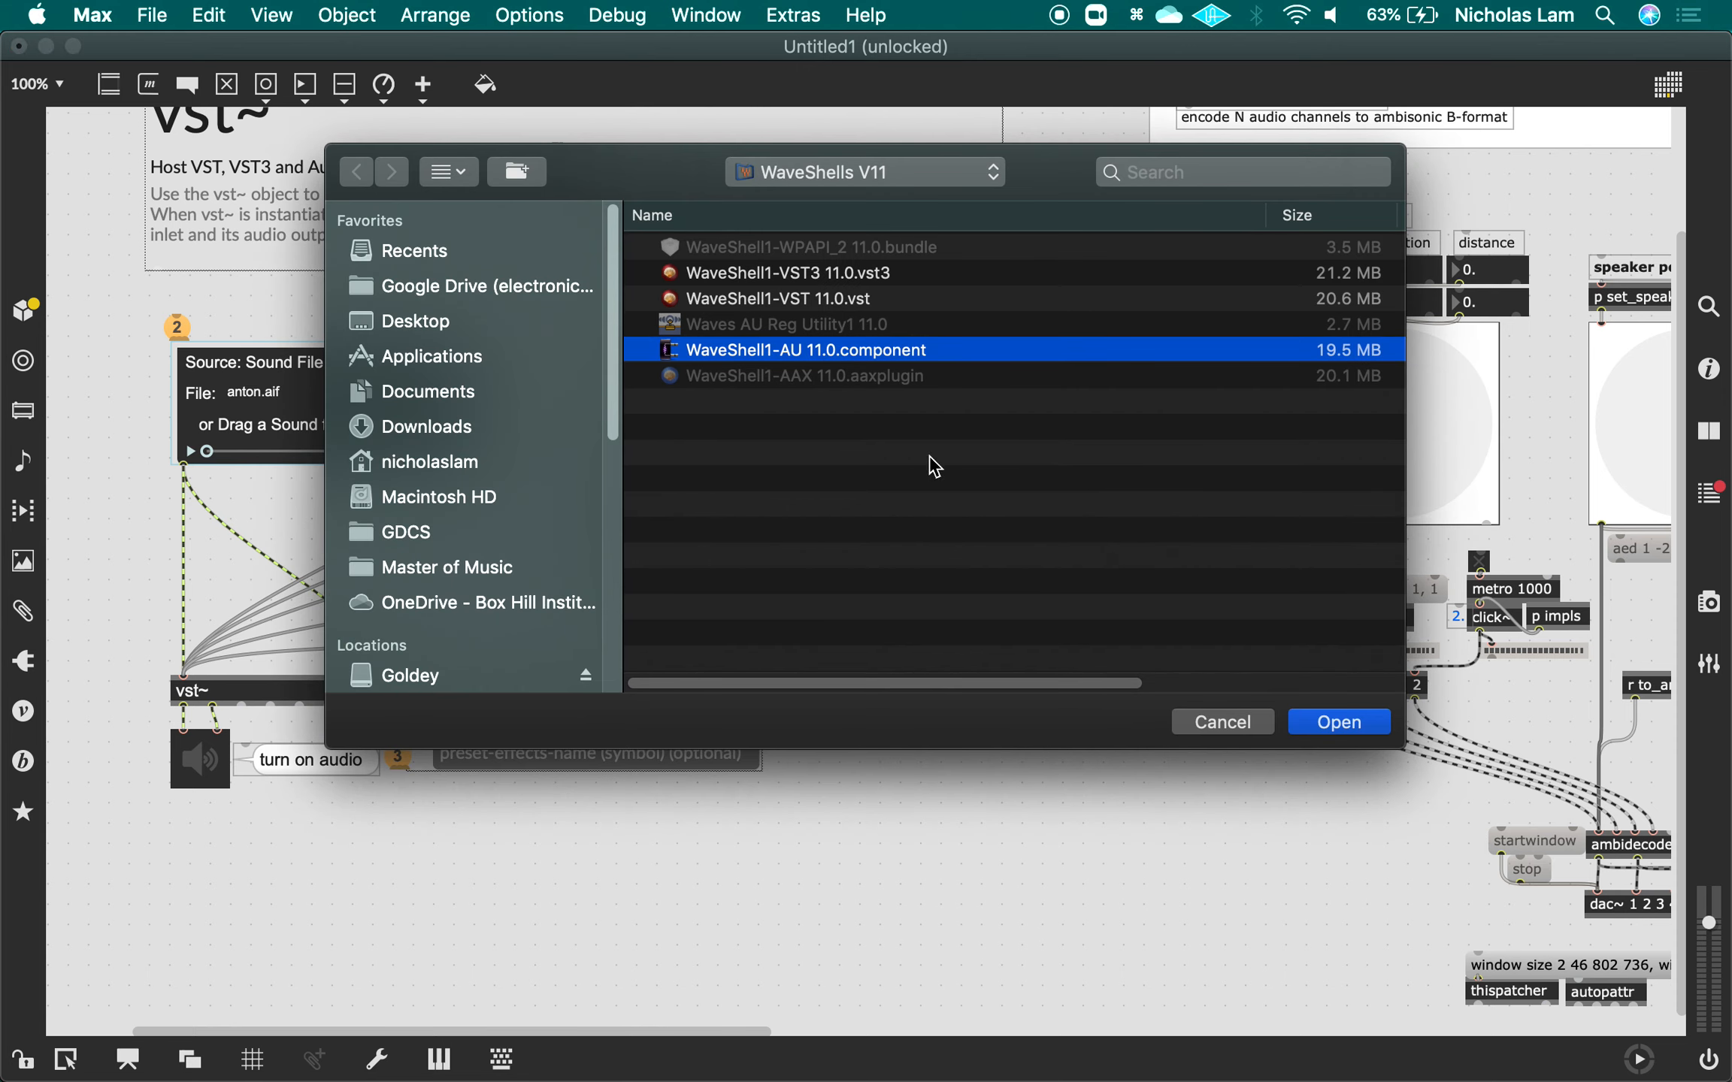
click(1320, 723)
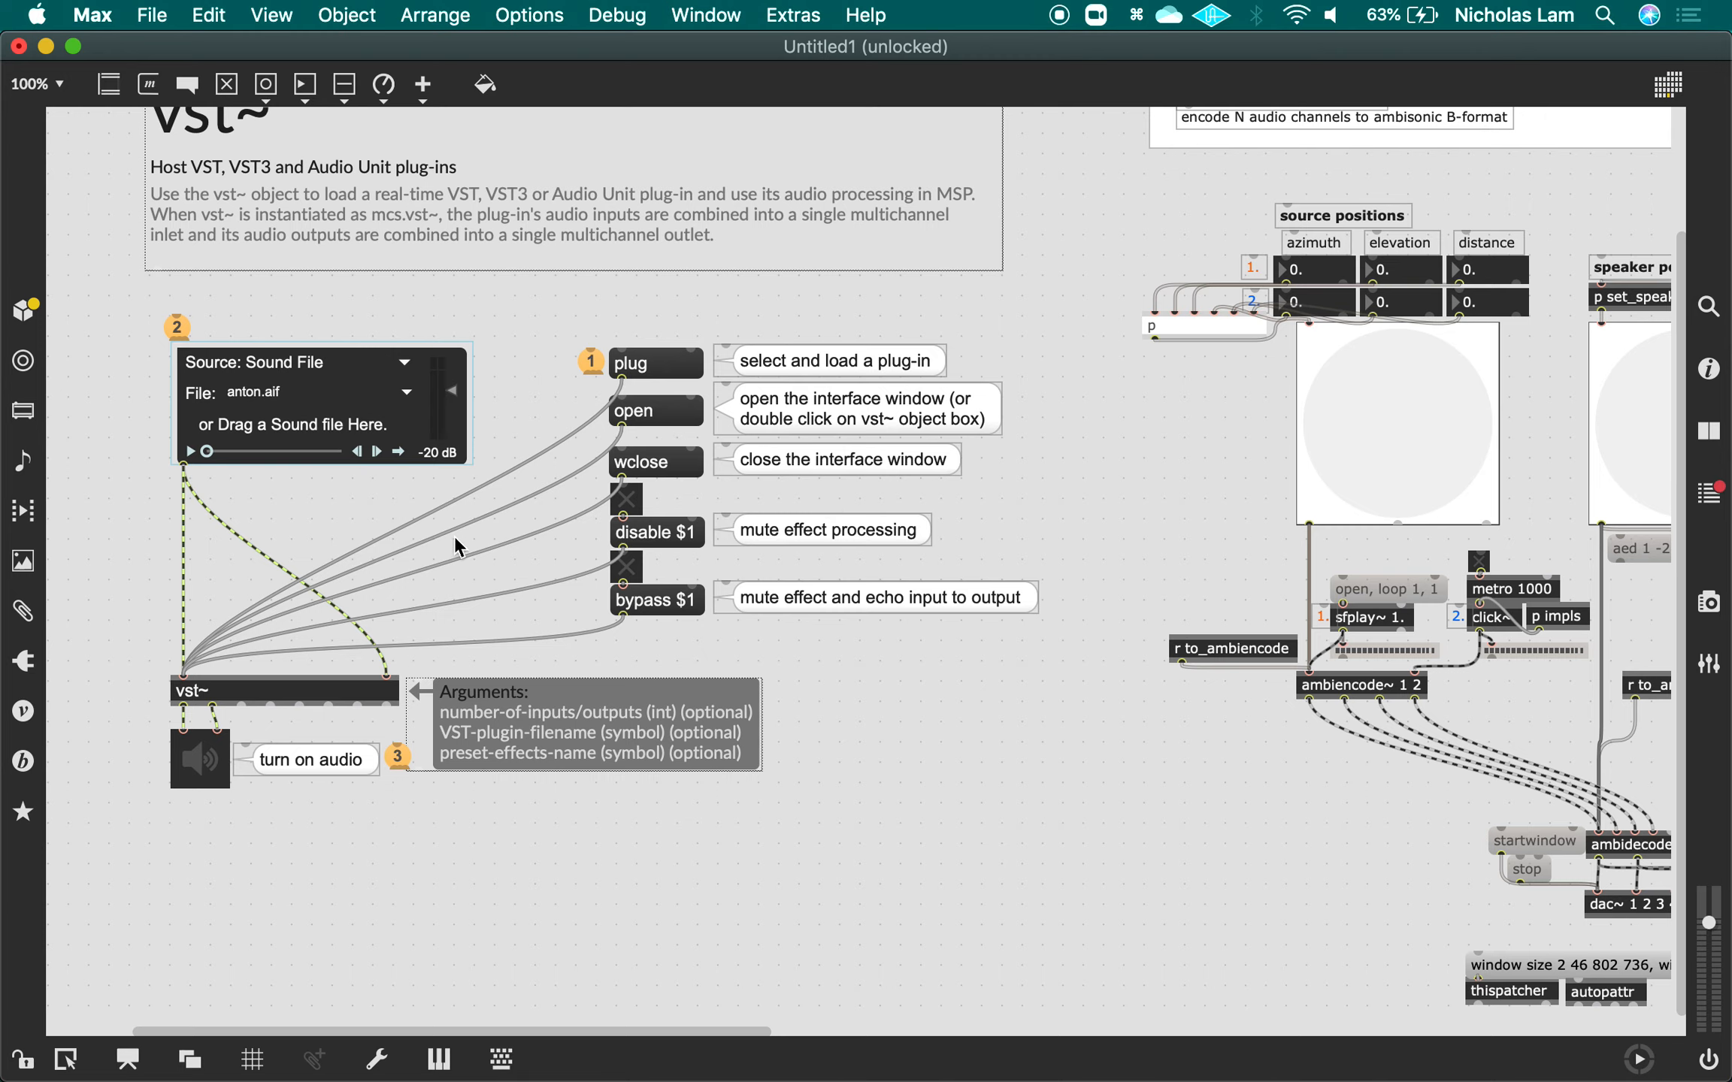
Load Nx Ambisonics Quad/Stereo from WaveShell1-VST3 11.0.vst3 into the vst~ object, open its interface and reposition its window.
click(651, 369)
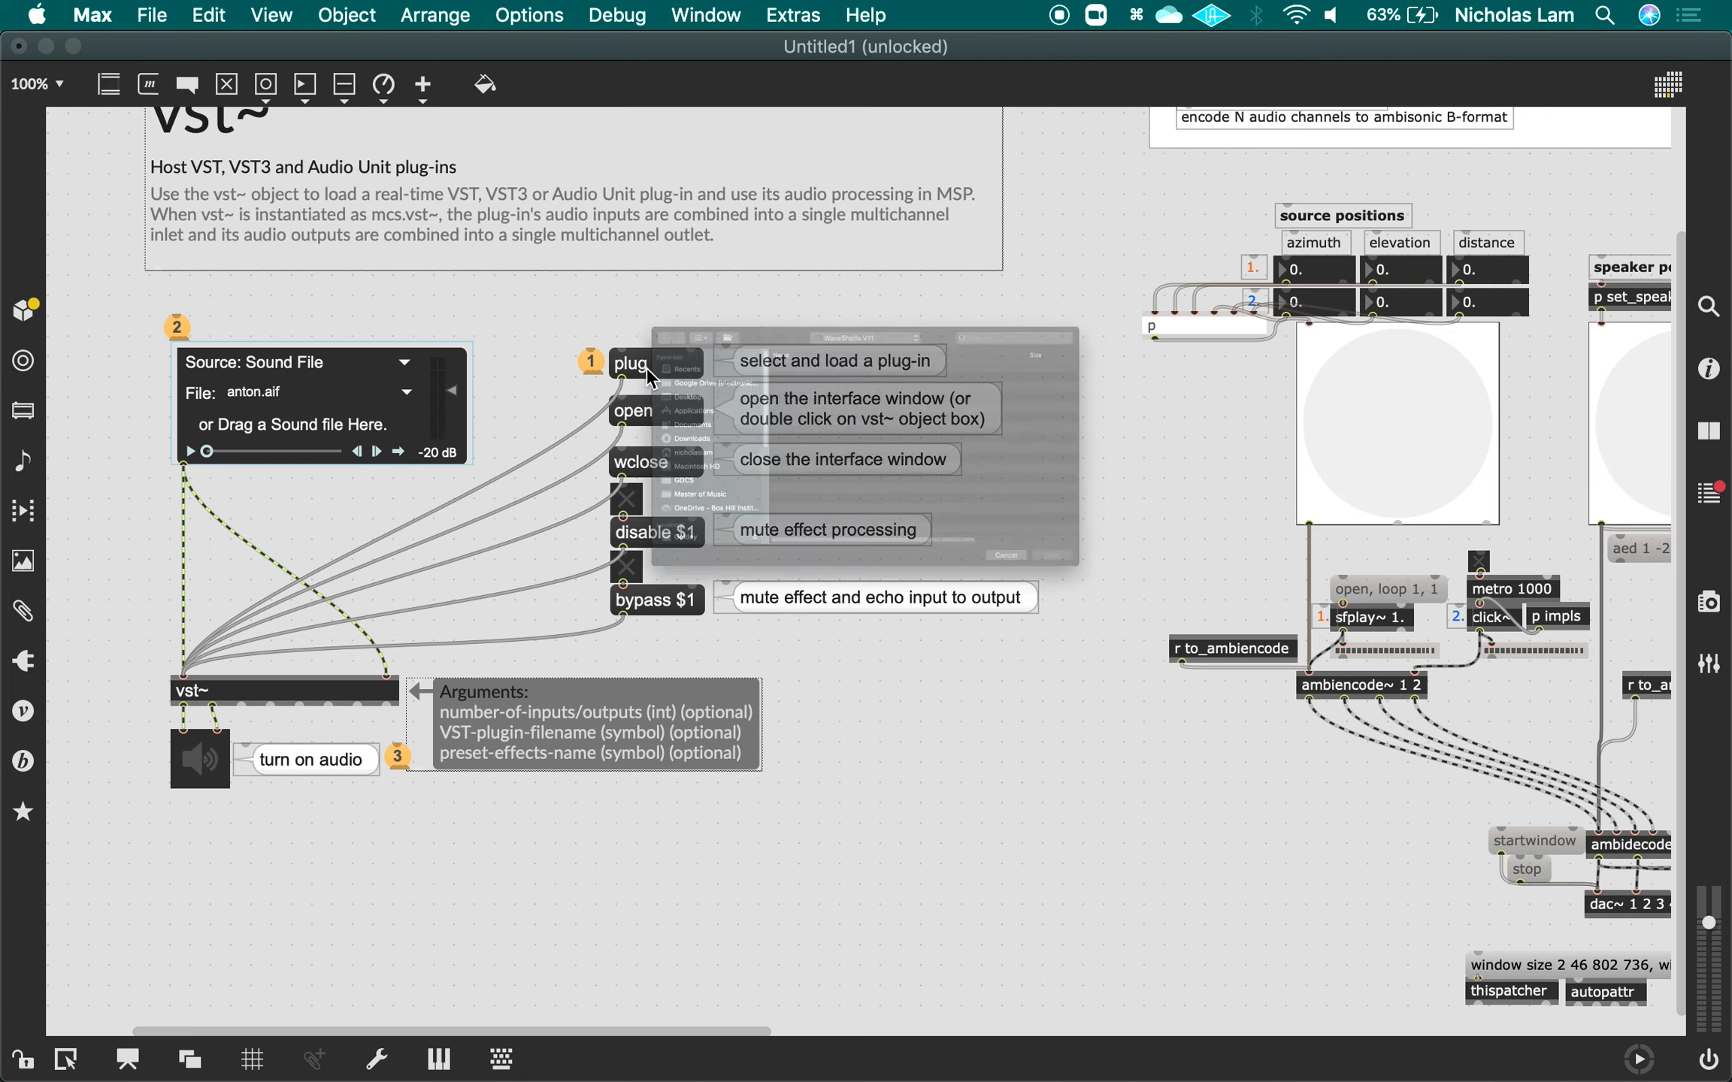
click(830, 280)
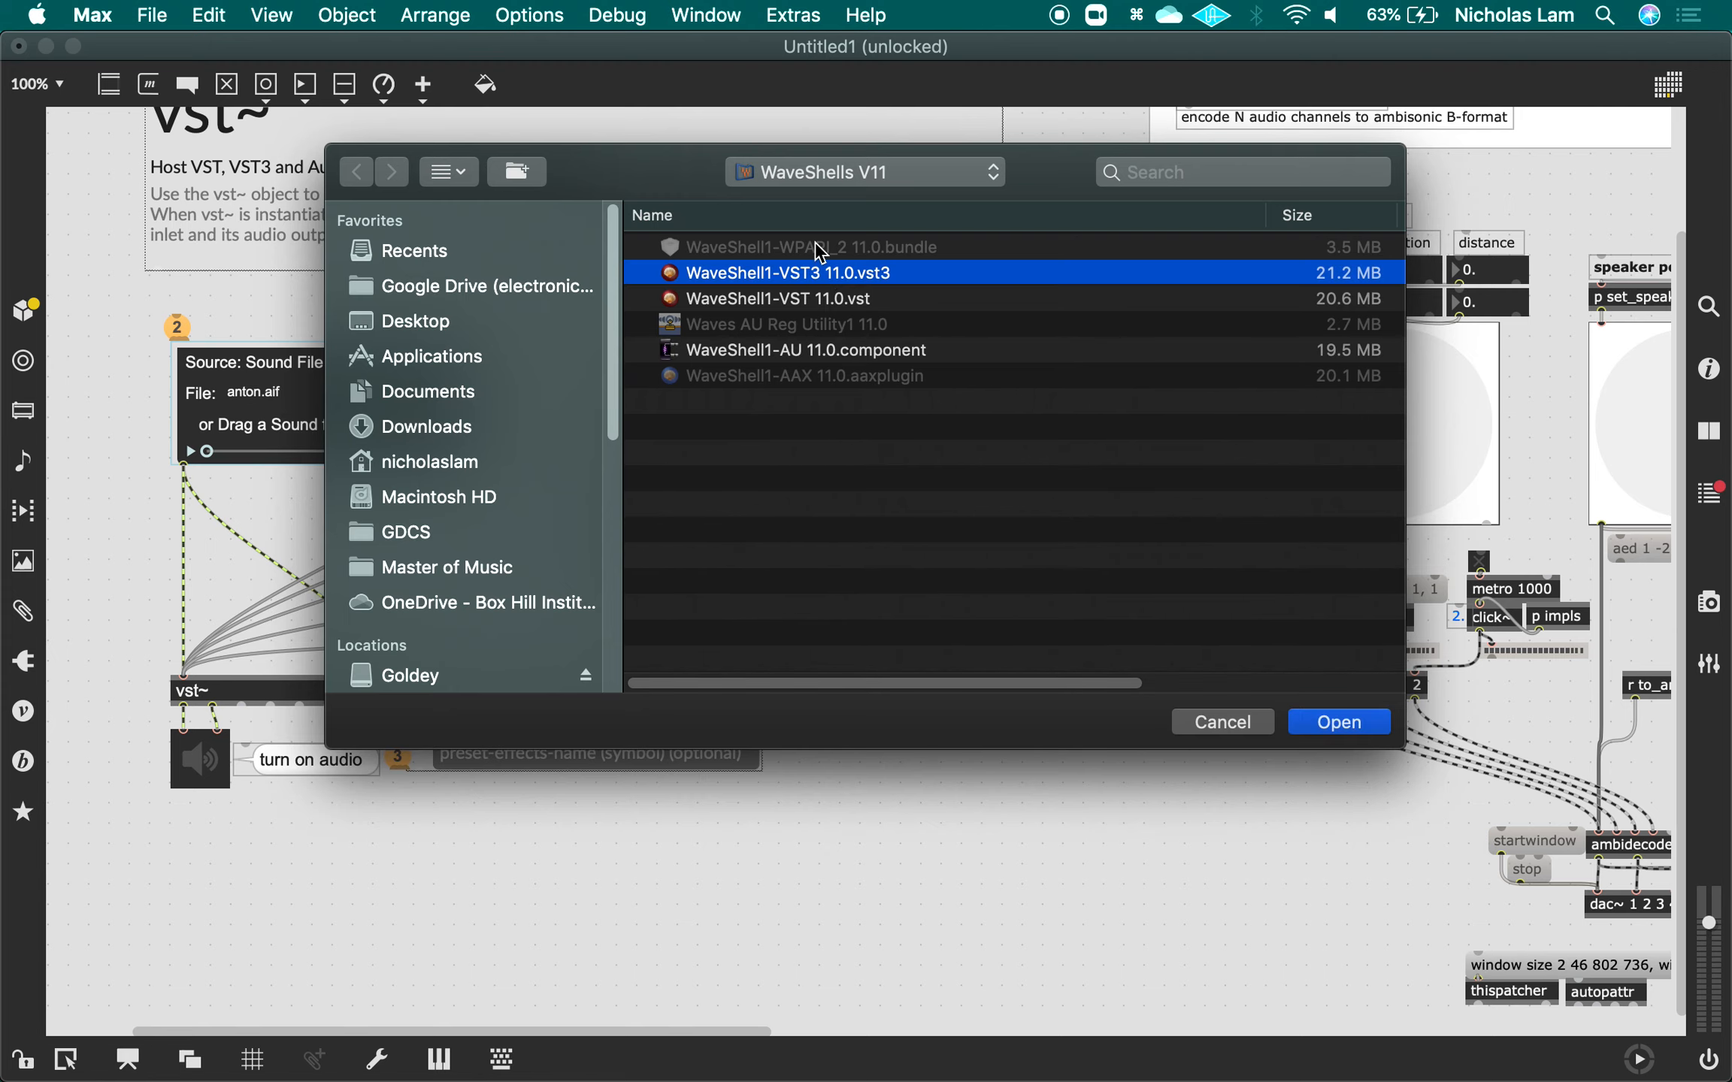
click(1335, 722)
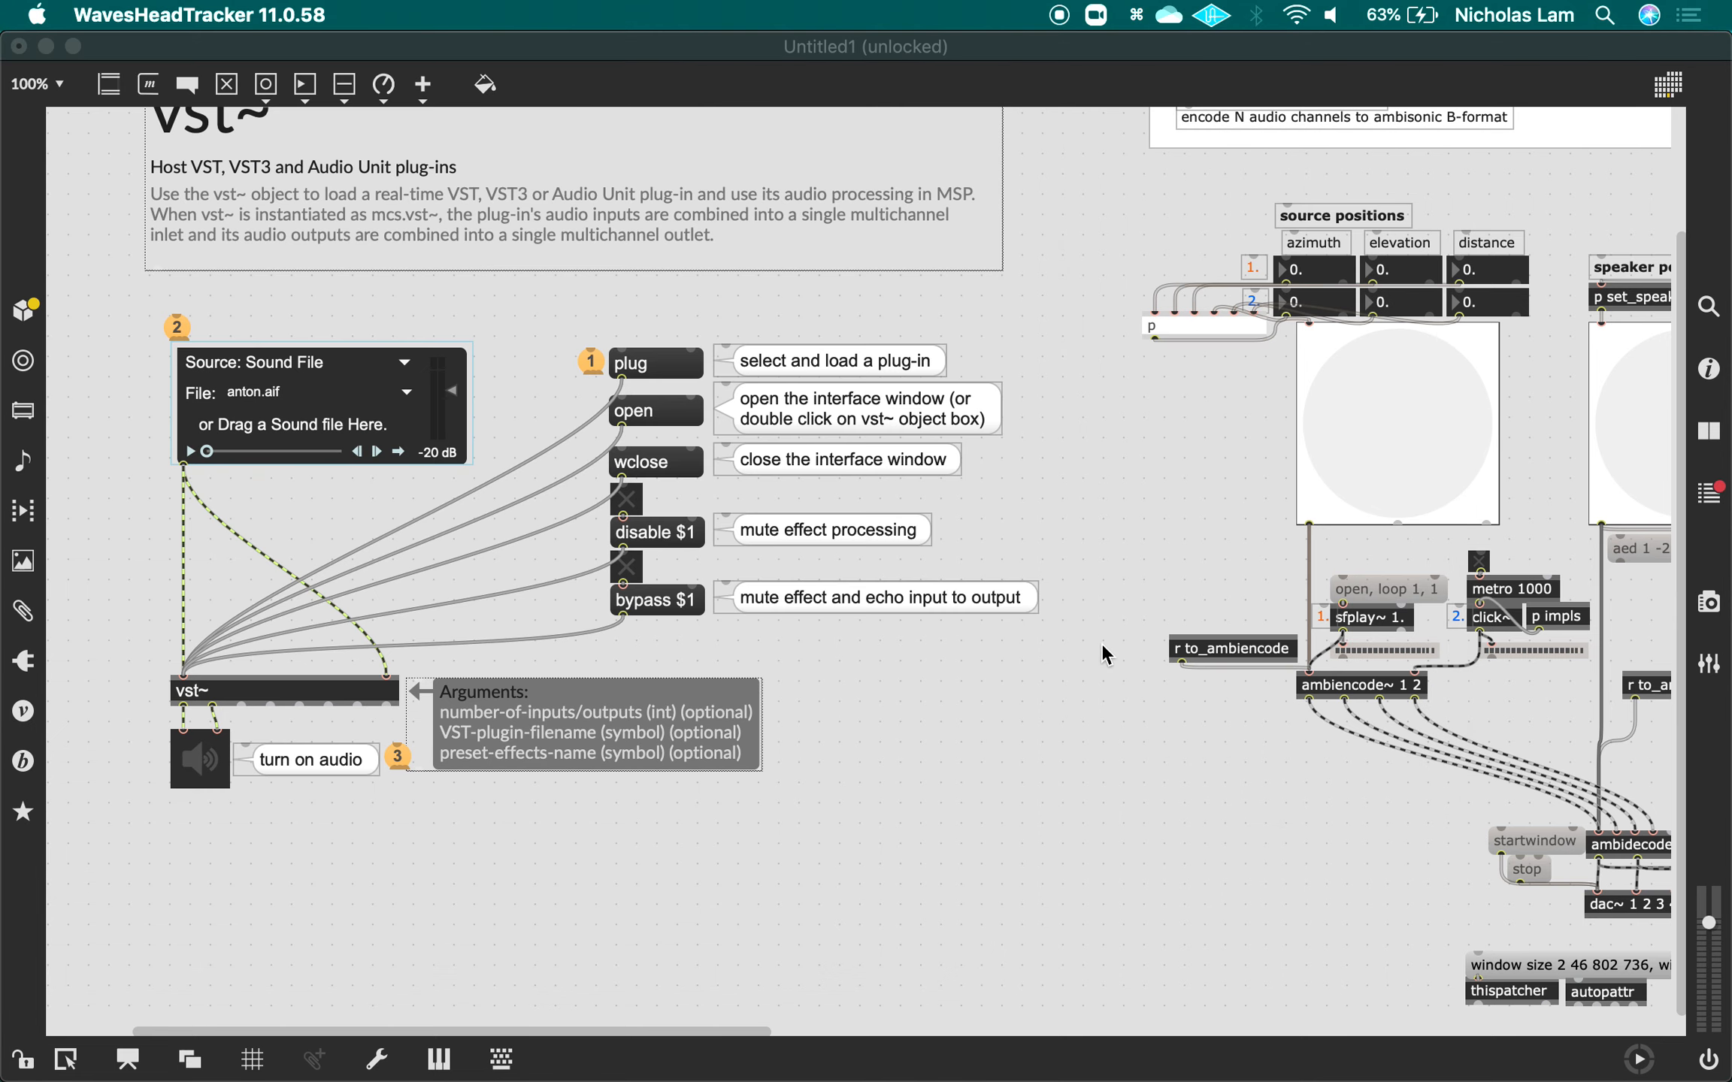
click(669, 414)
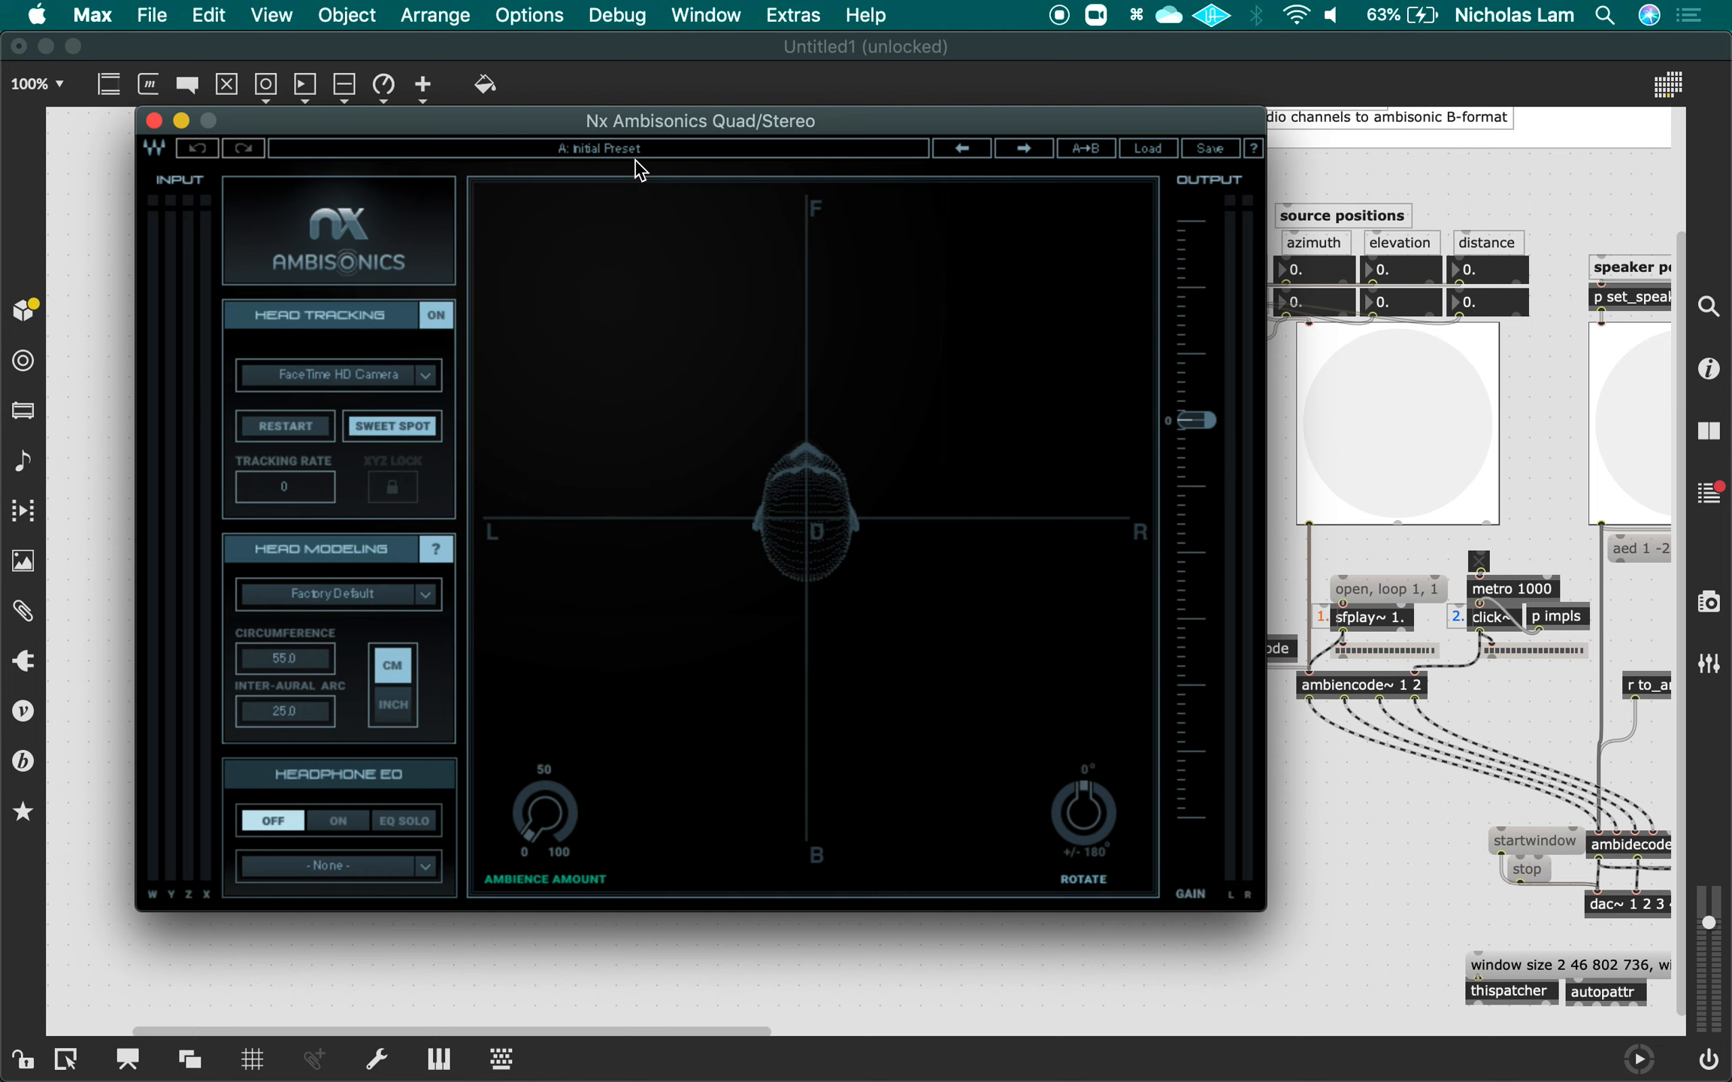
drag(637, 123, 789, 170)
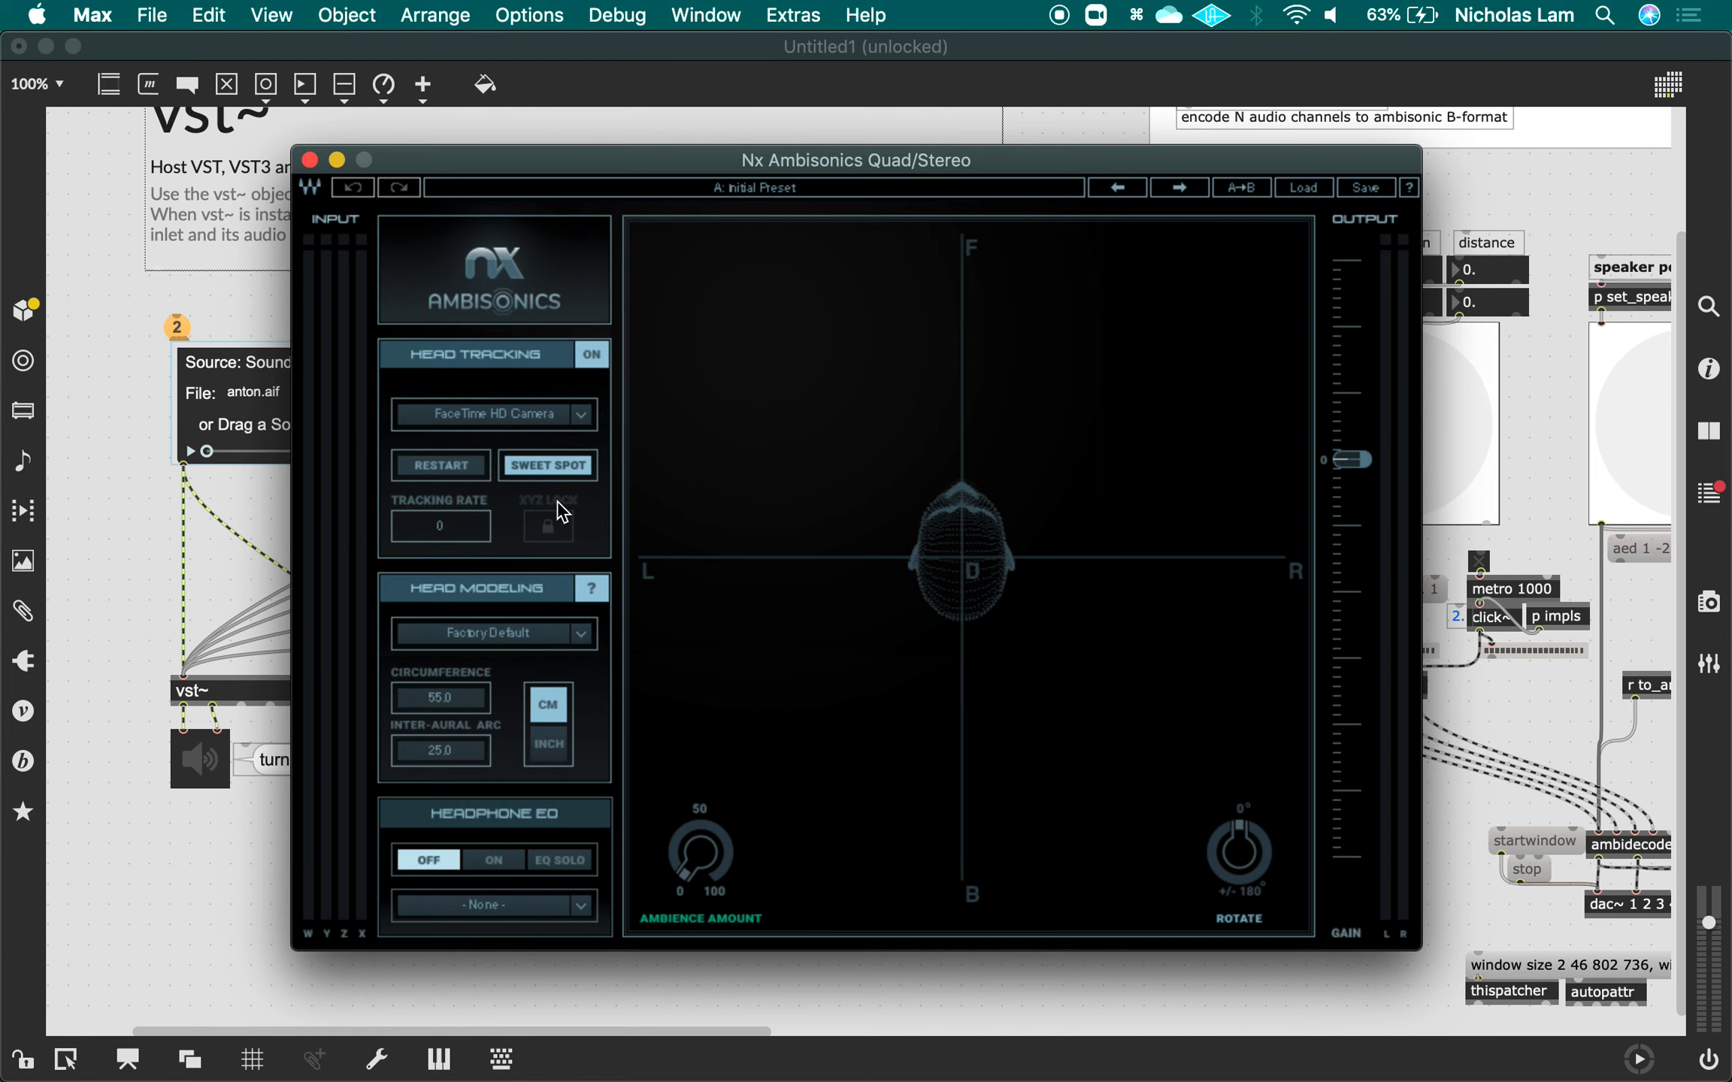
Switch to WavesHeadTracker to check the camera tracking, and return to the Nx Ambisonics interface in Max.
key(super+grave)
key(super+grave)
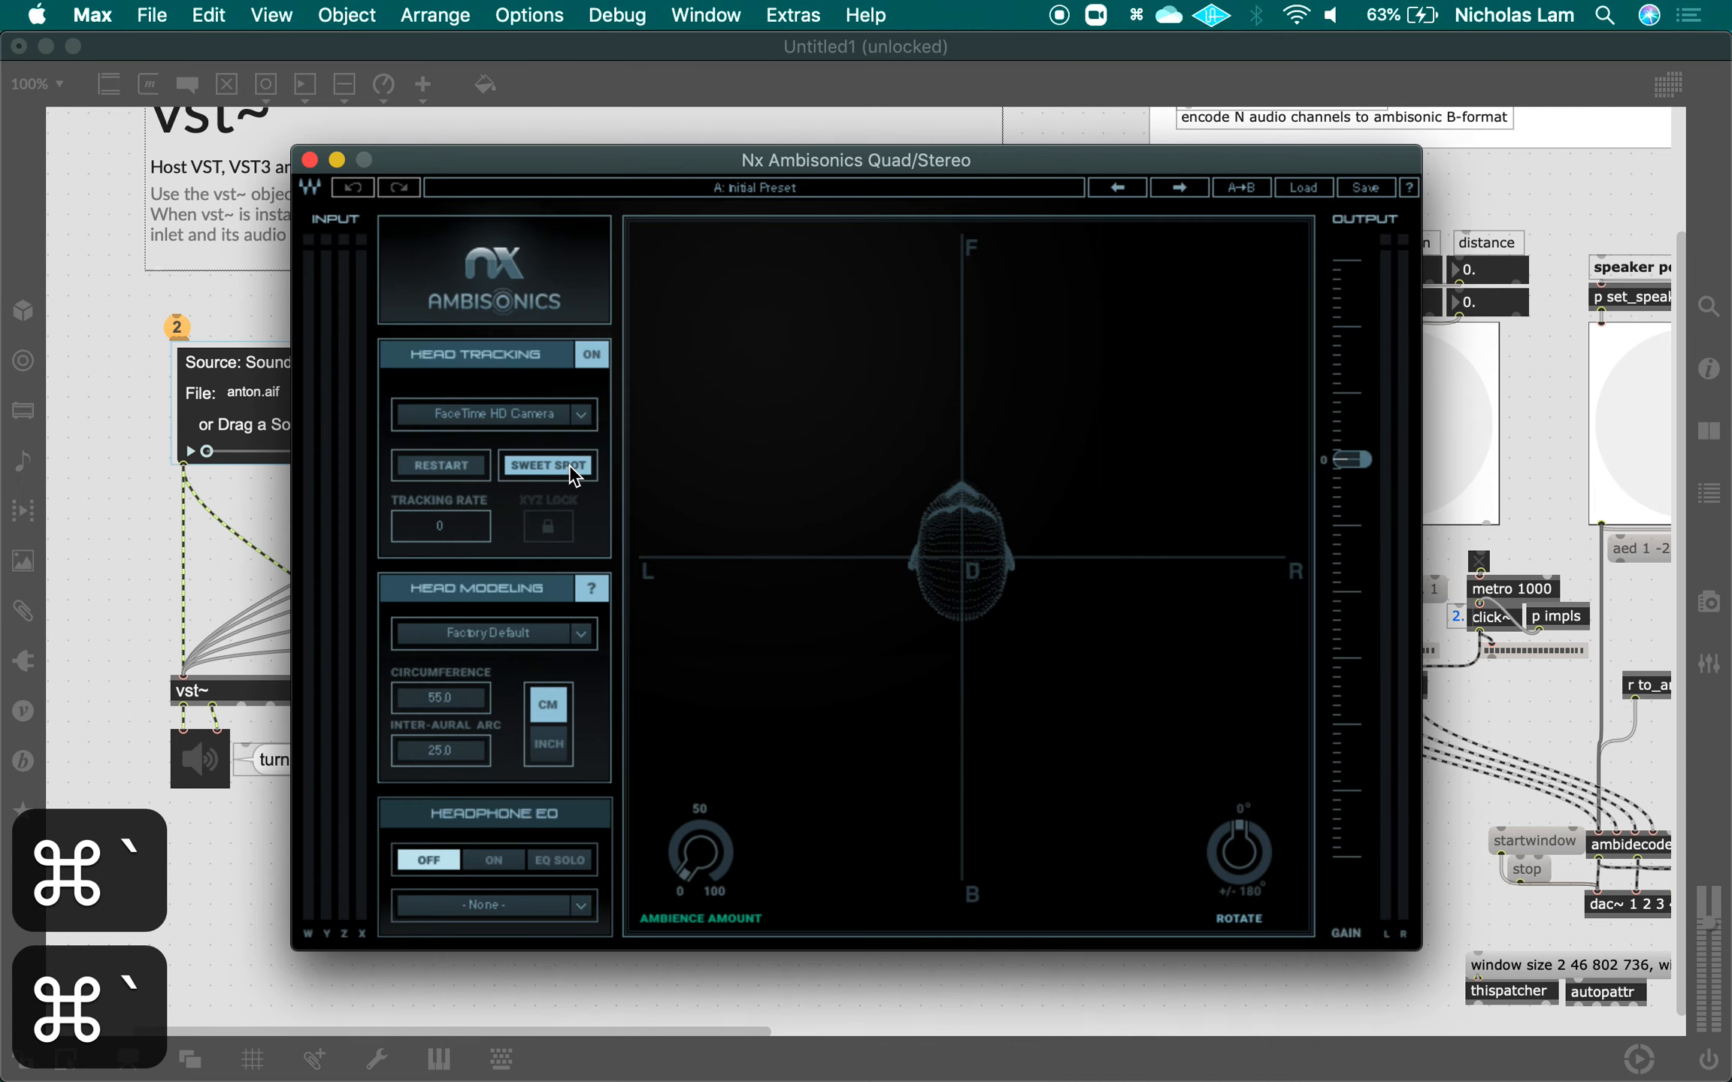
mouse_move(552, 1075)
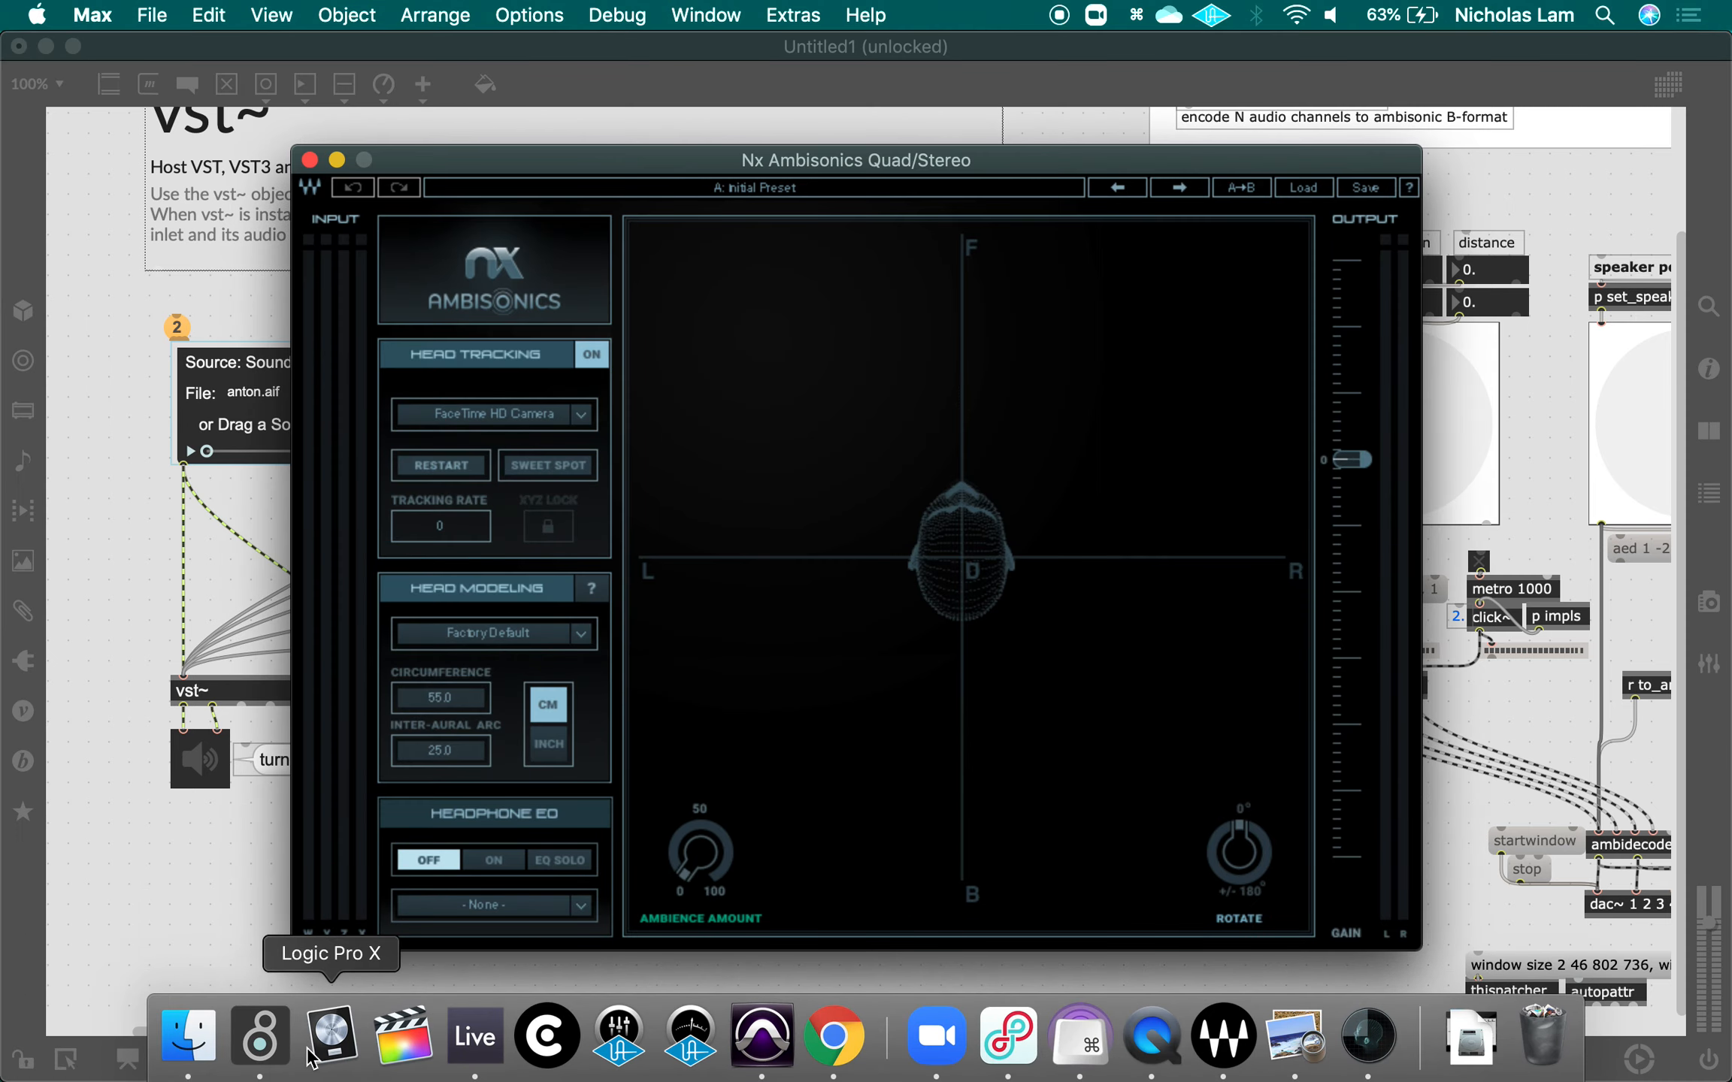
click(1368, 1037)
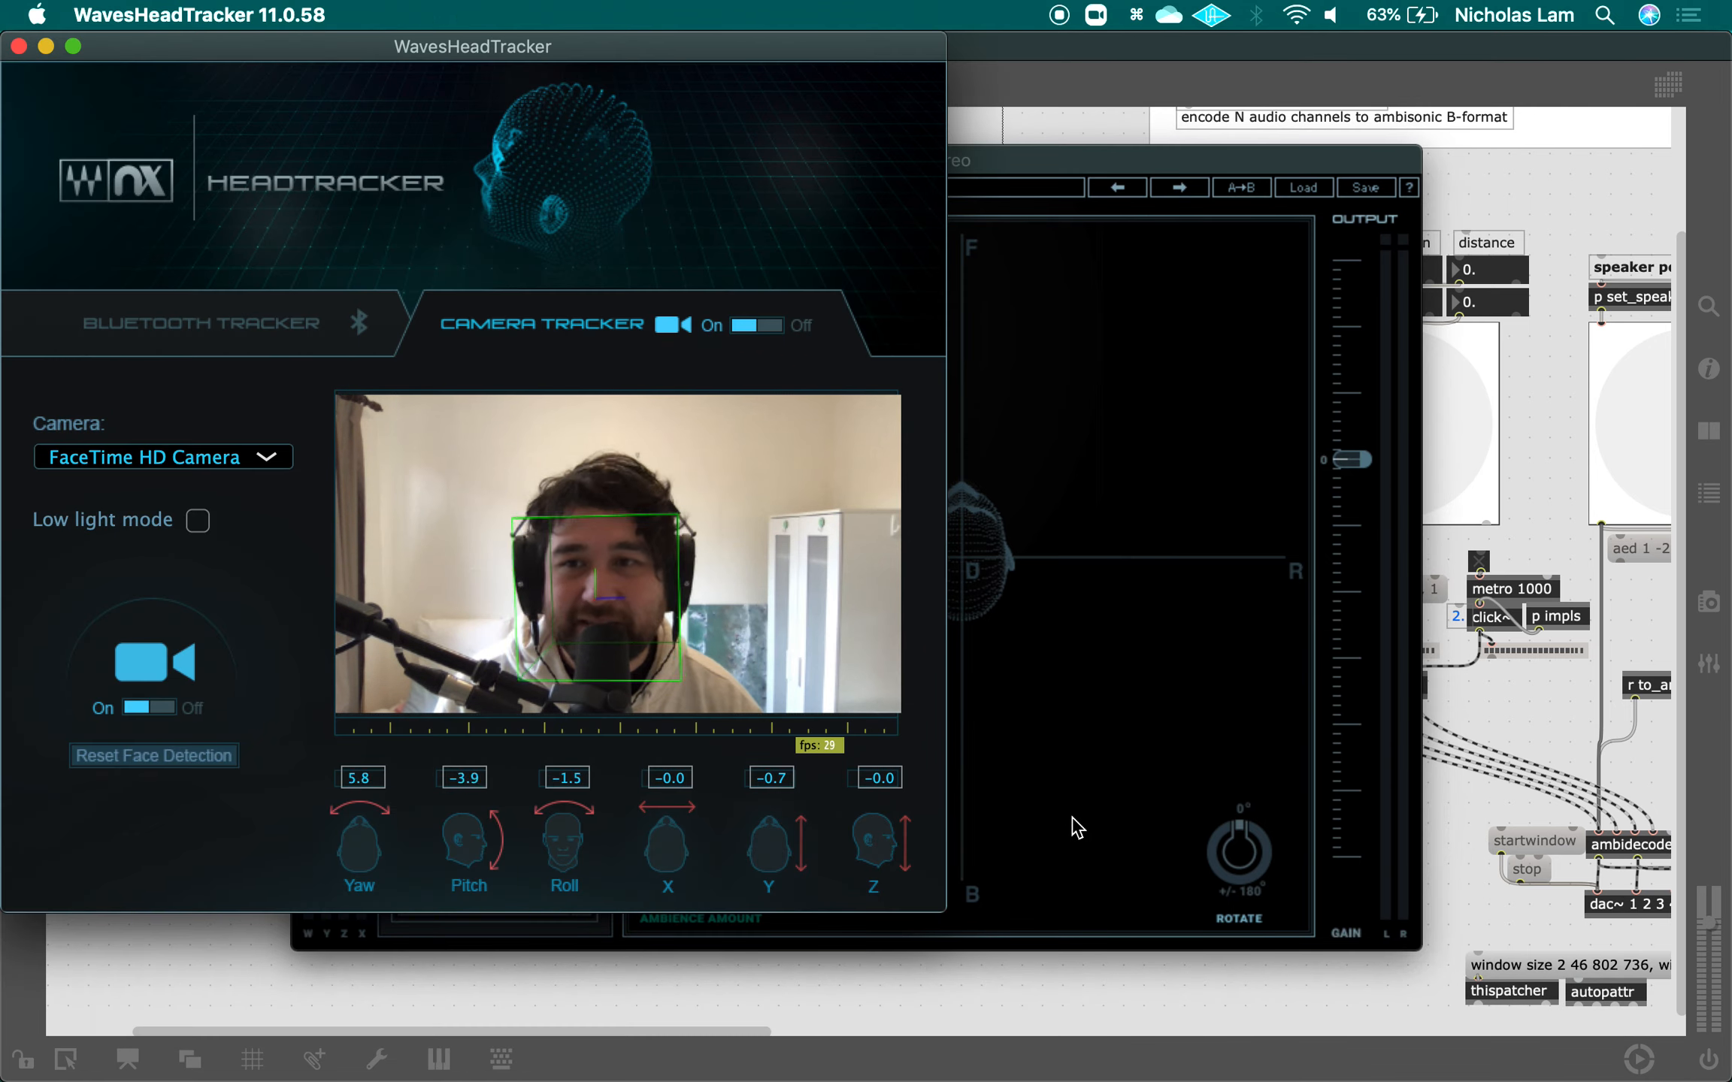
click(1145, 662)
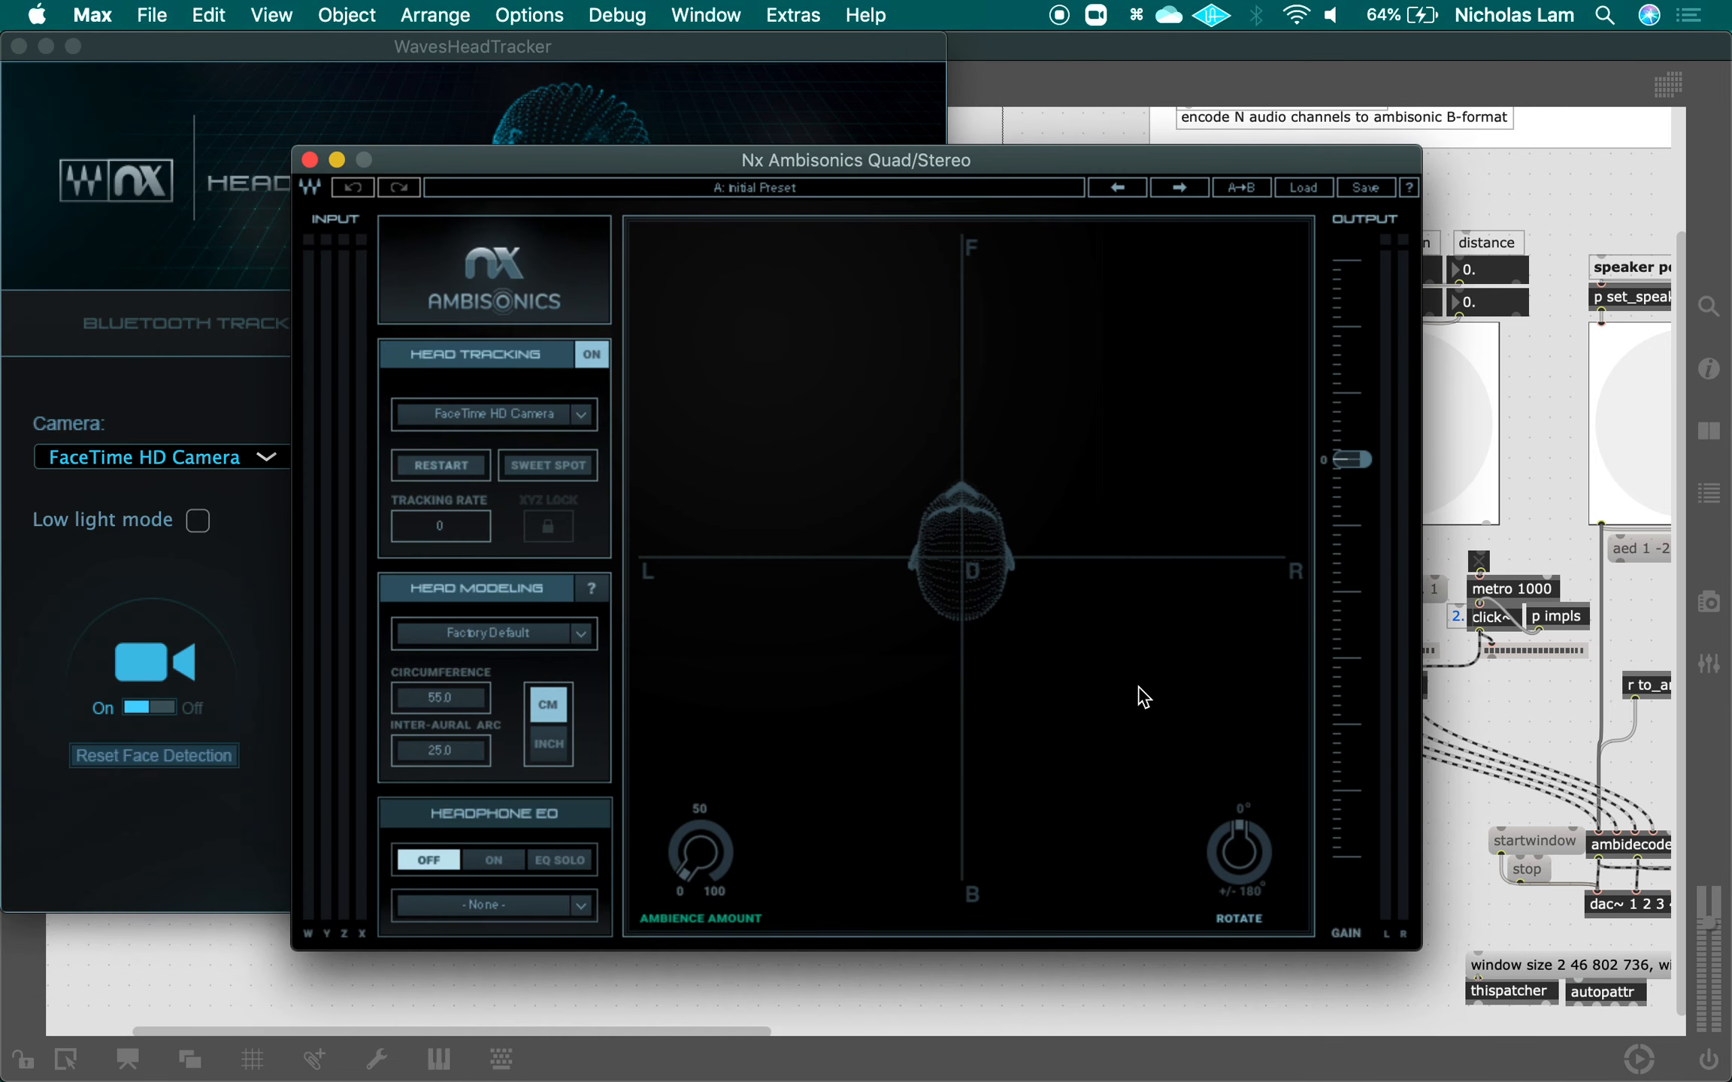
Switch to Pro Tools to compare its Nx Ambisonics head tracking with the Max instance, and return to Max.
key(super+Tab)
key(super+Tab)
key(super+Tab)
key(super+Tab)
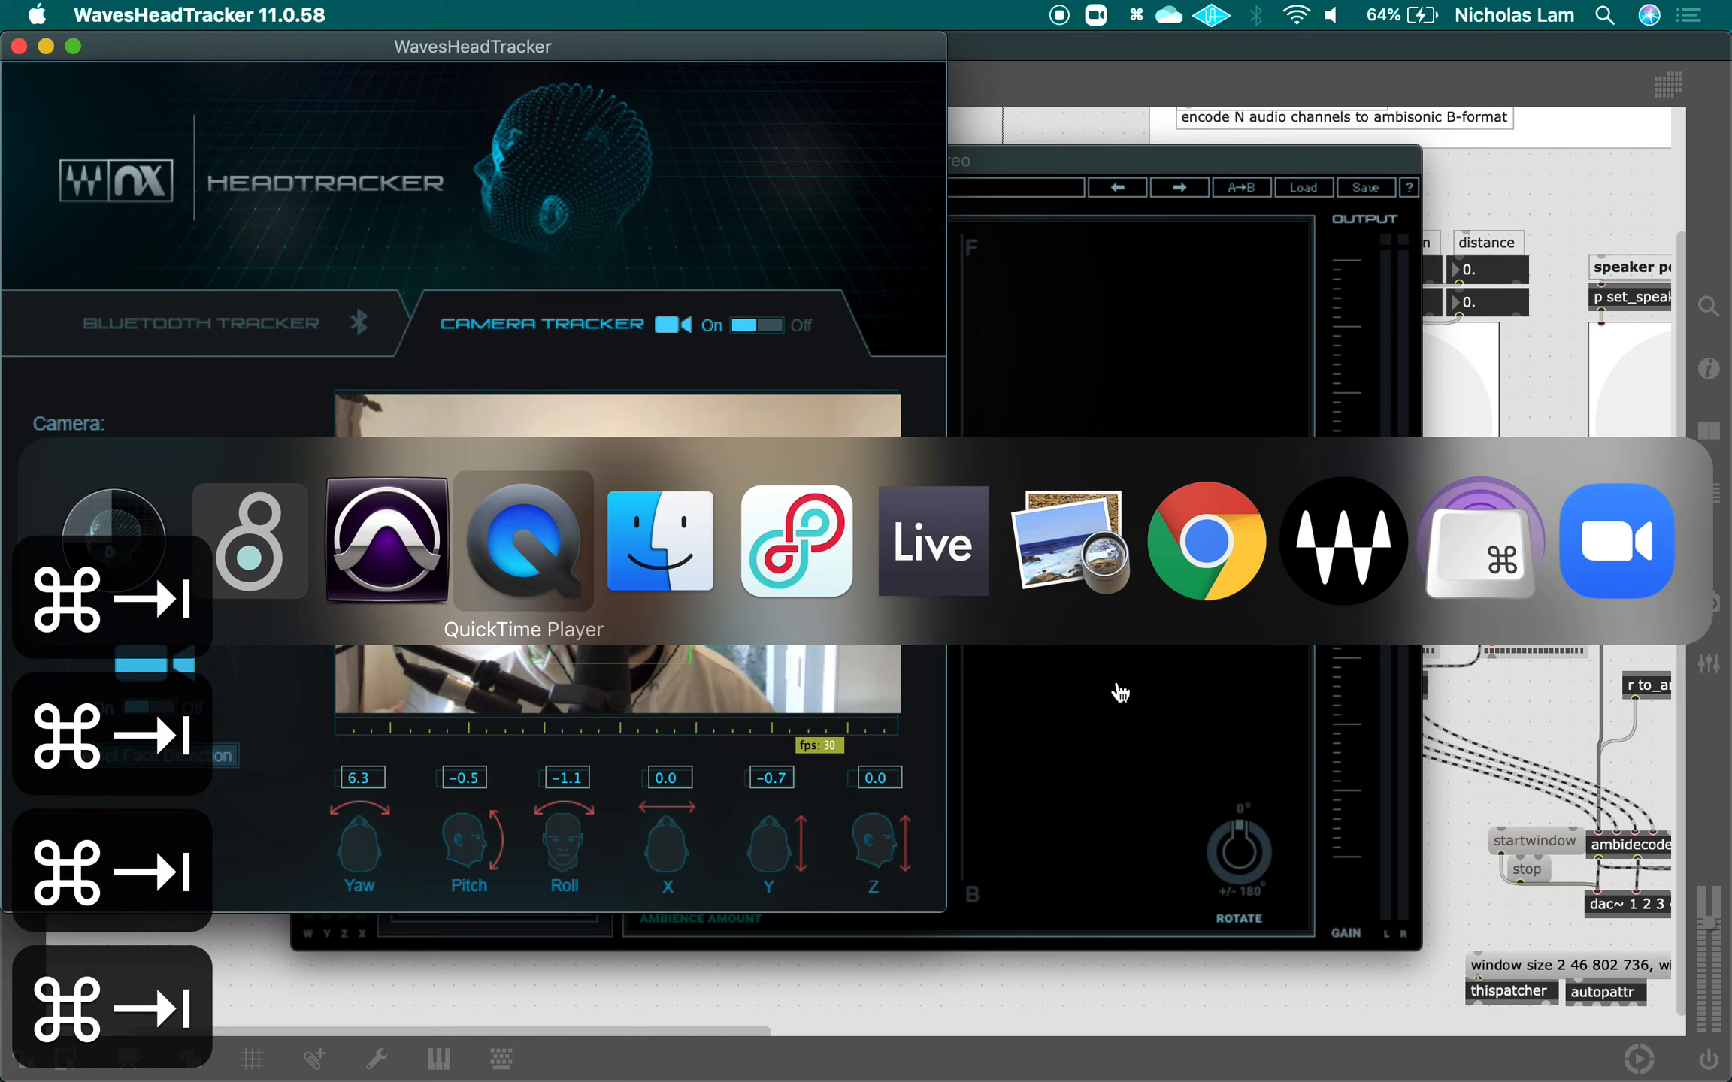
key(super+grave)
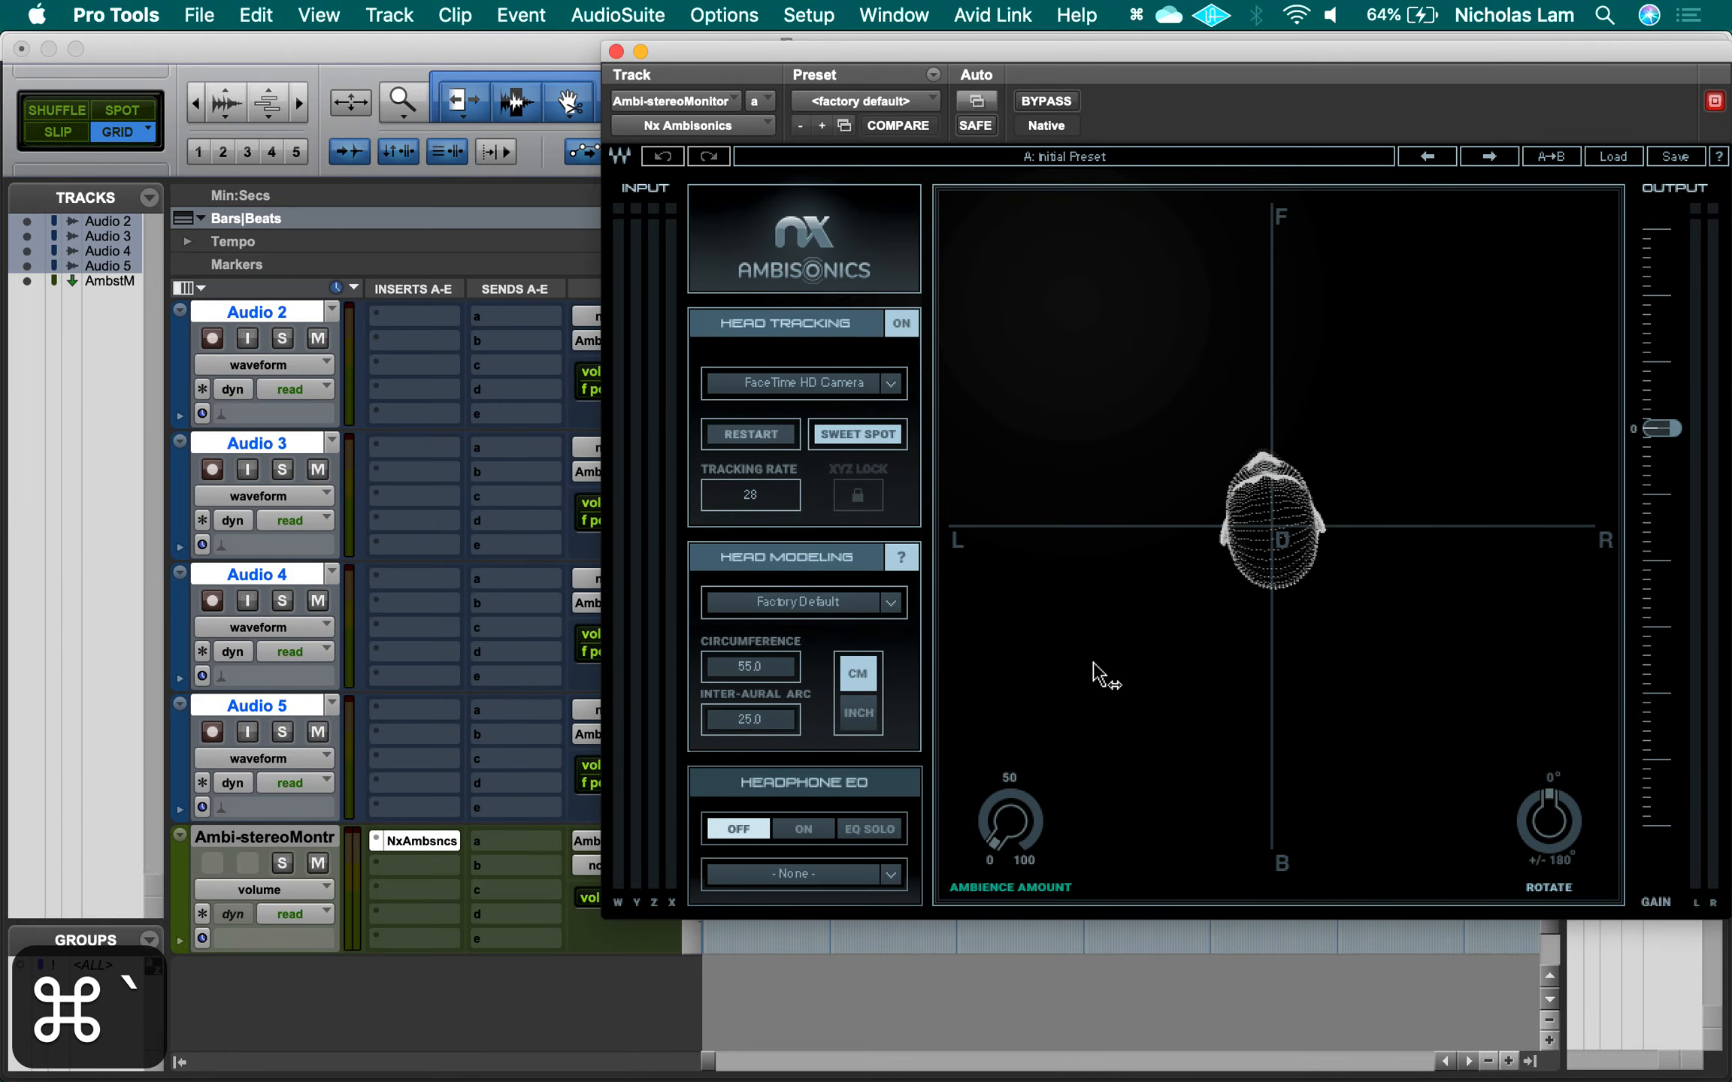
key(super+Tab)
key(super+Tab)
key(super+Tab)
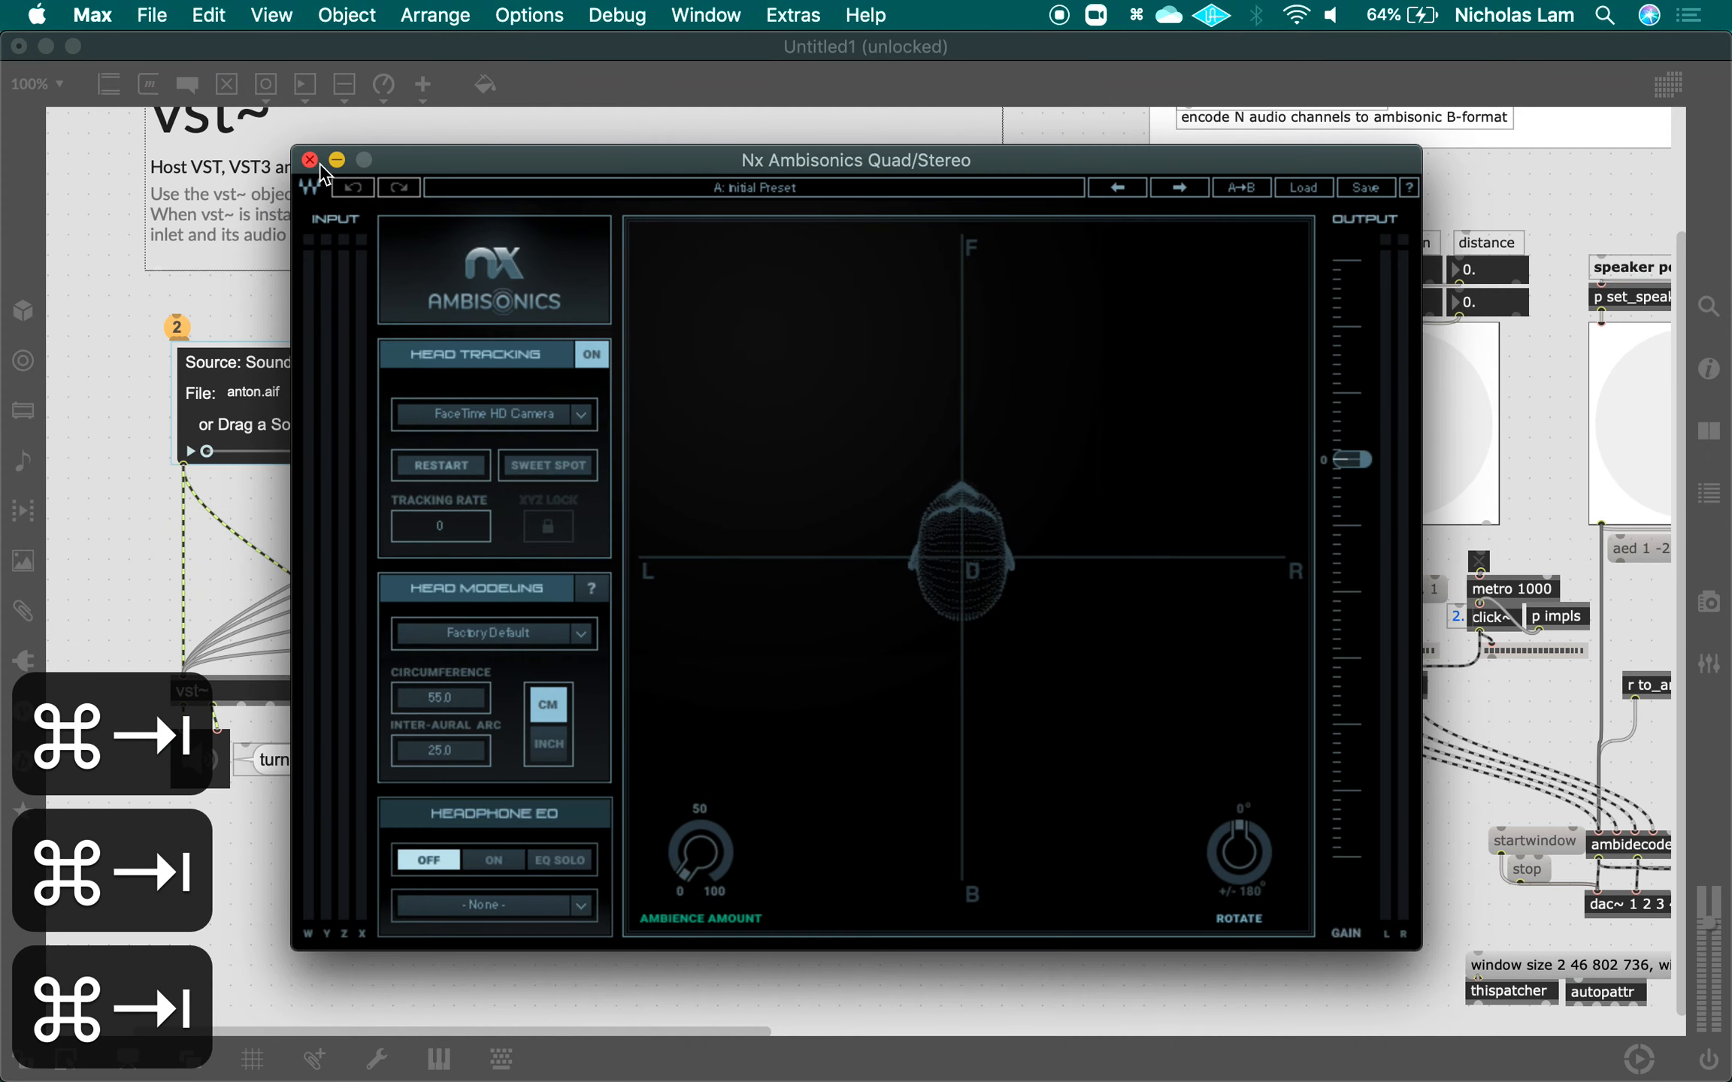
Close the Nx Ambisonics interface and delete the vst~ example patch below its description header.
click(309, 160)
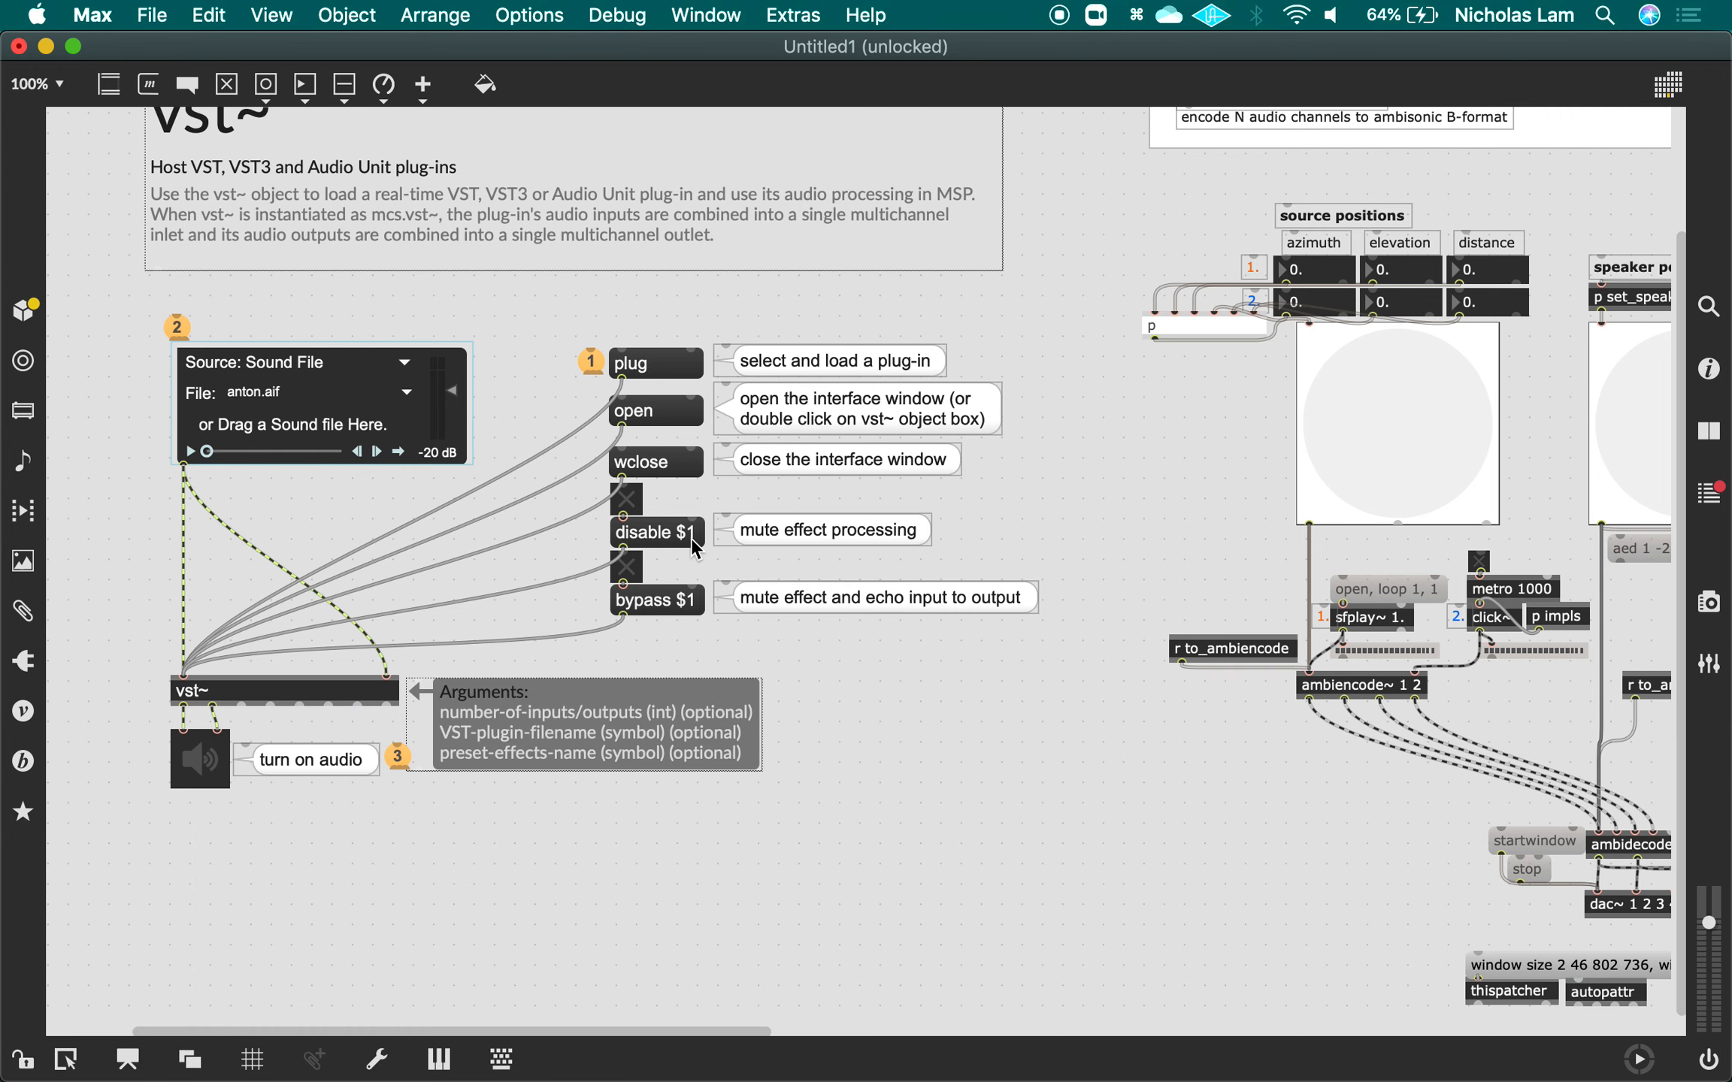
drag(947, 854, 164, 288)
key(BackSpace)
Switch to Pro Tools and quit it, saving the changes to the "wave nx test" session.
key(super+Tab)
key(super+Tab)
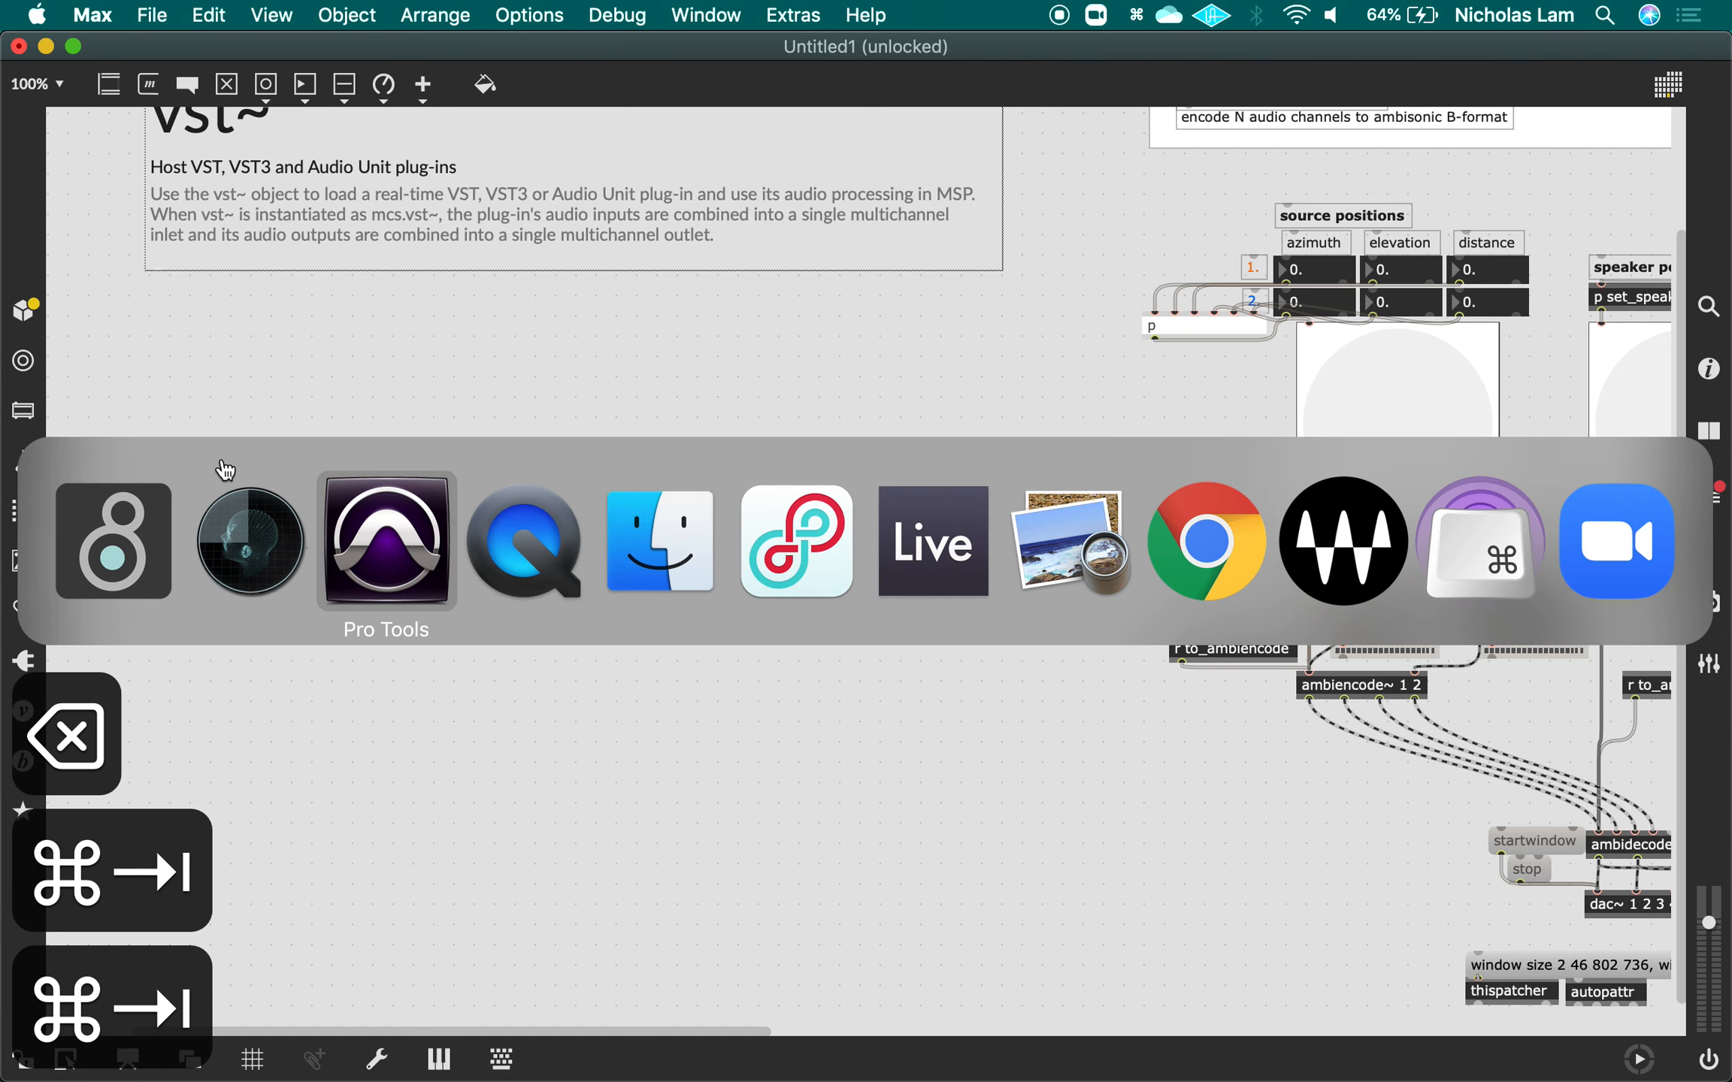
key(super+q)
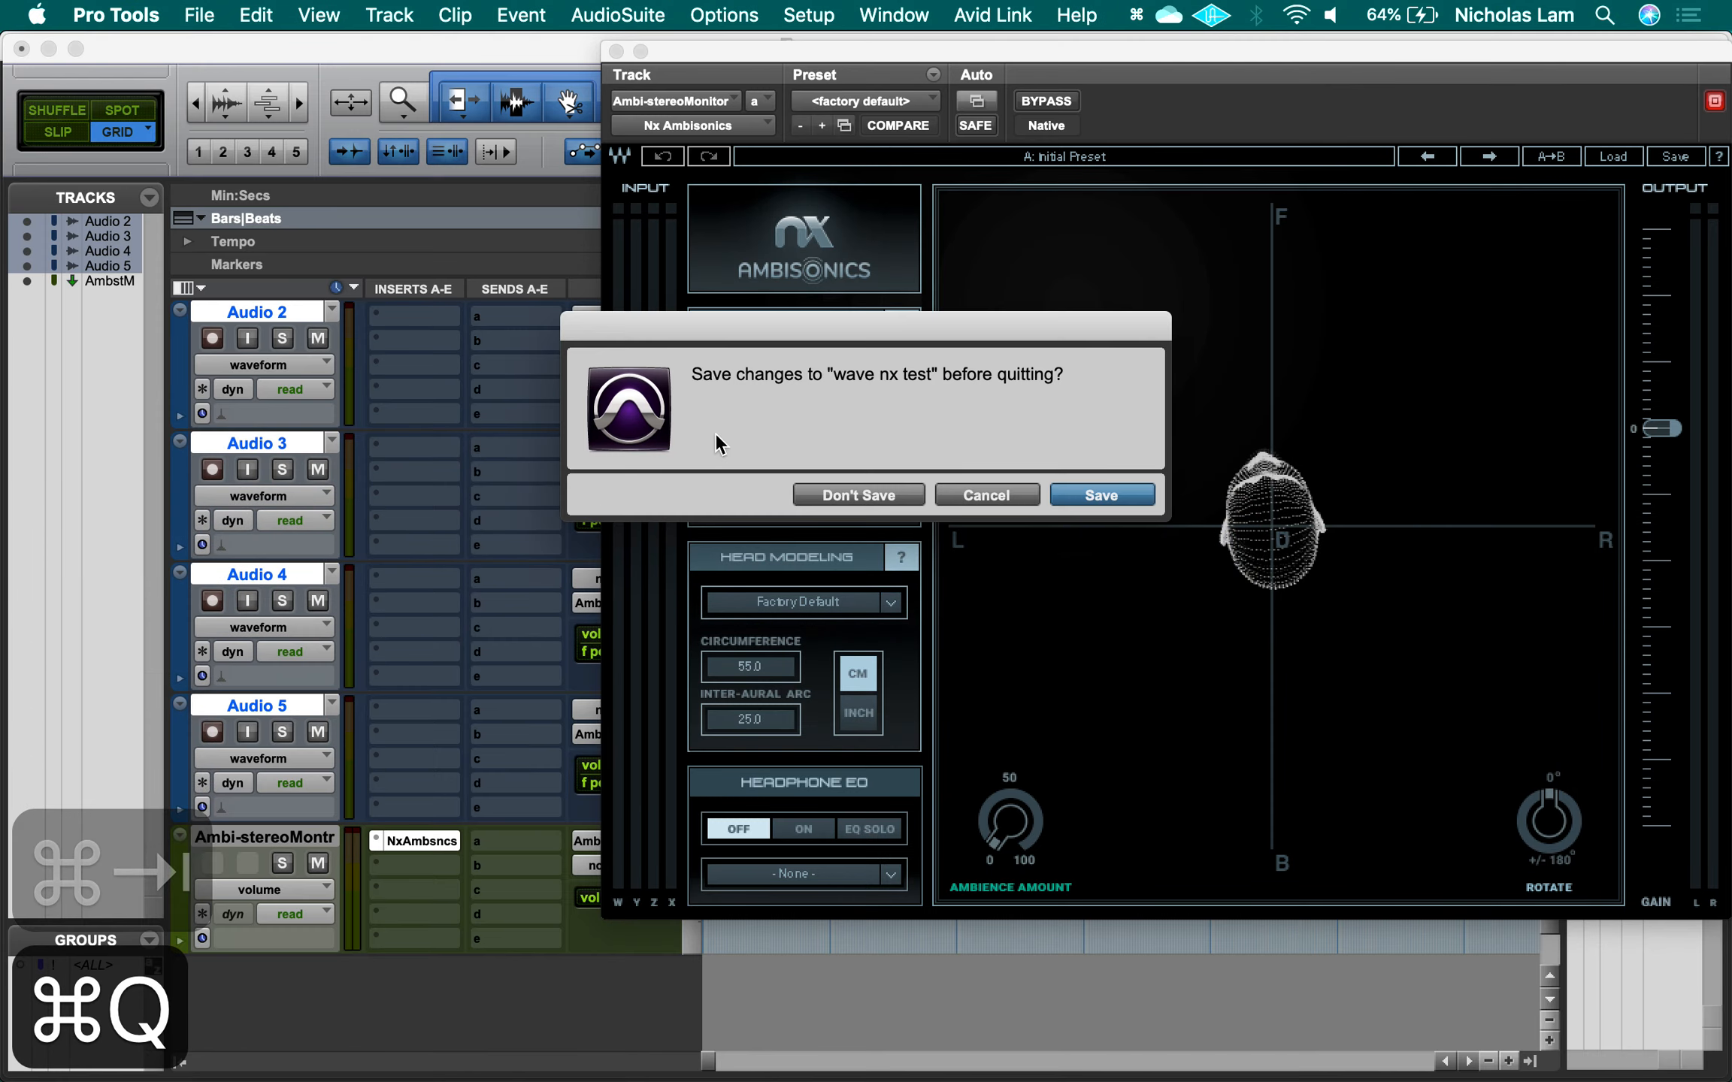
click(1100, 495)
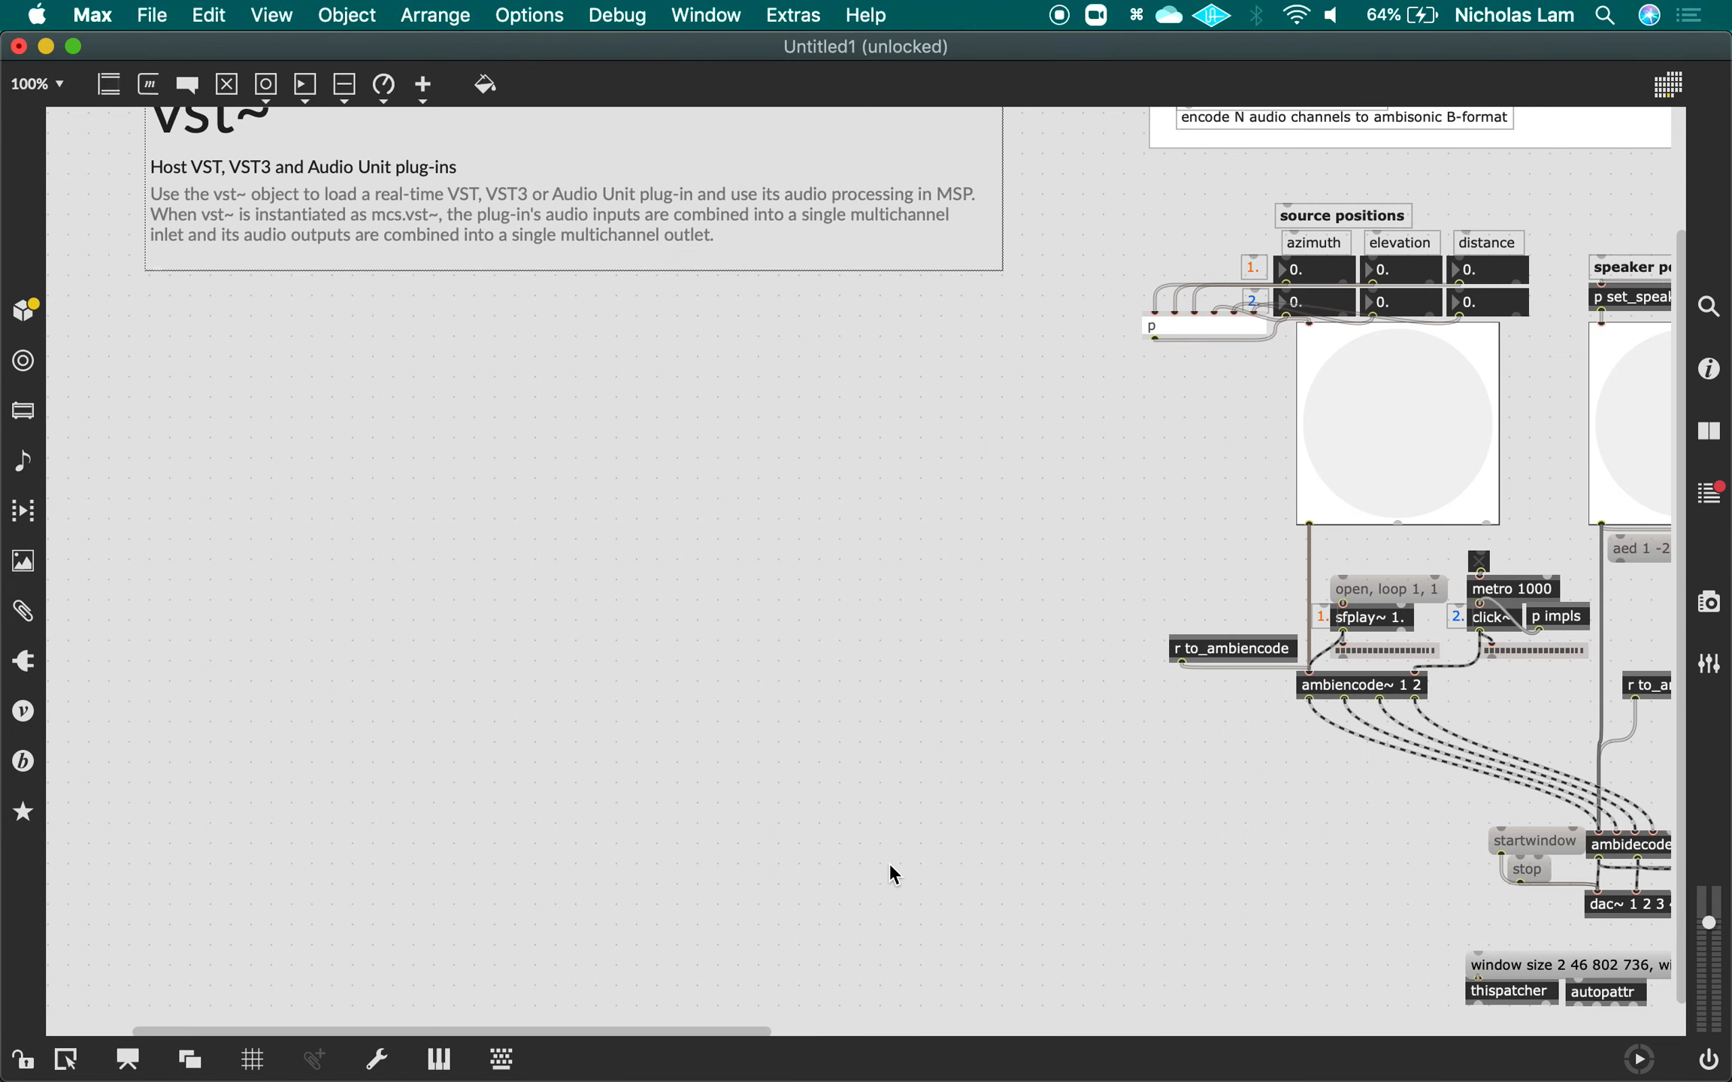
Return to Max and delete the remaining vst~ title and description header.
key(super+Tab)
key(super+Tab)
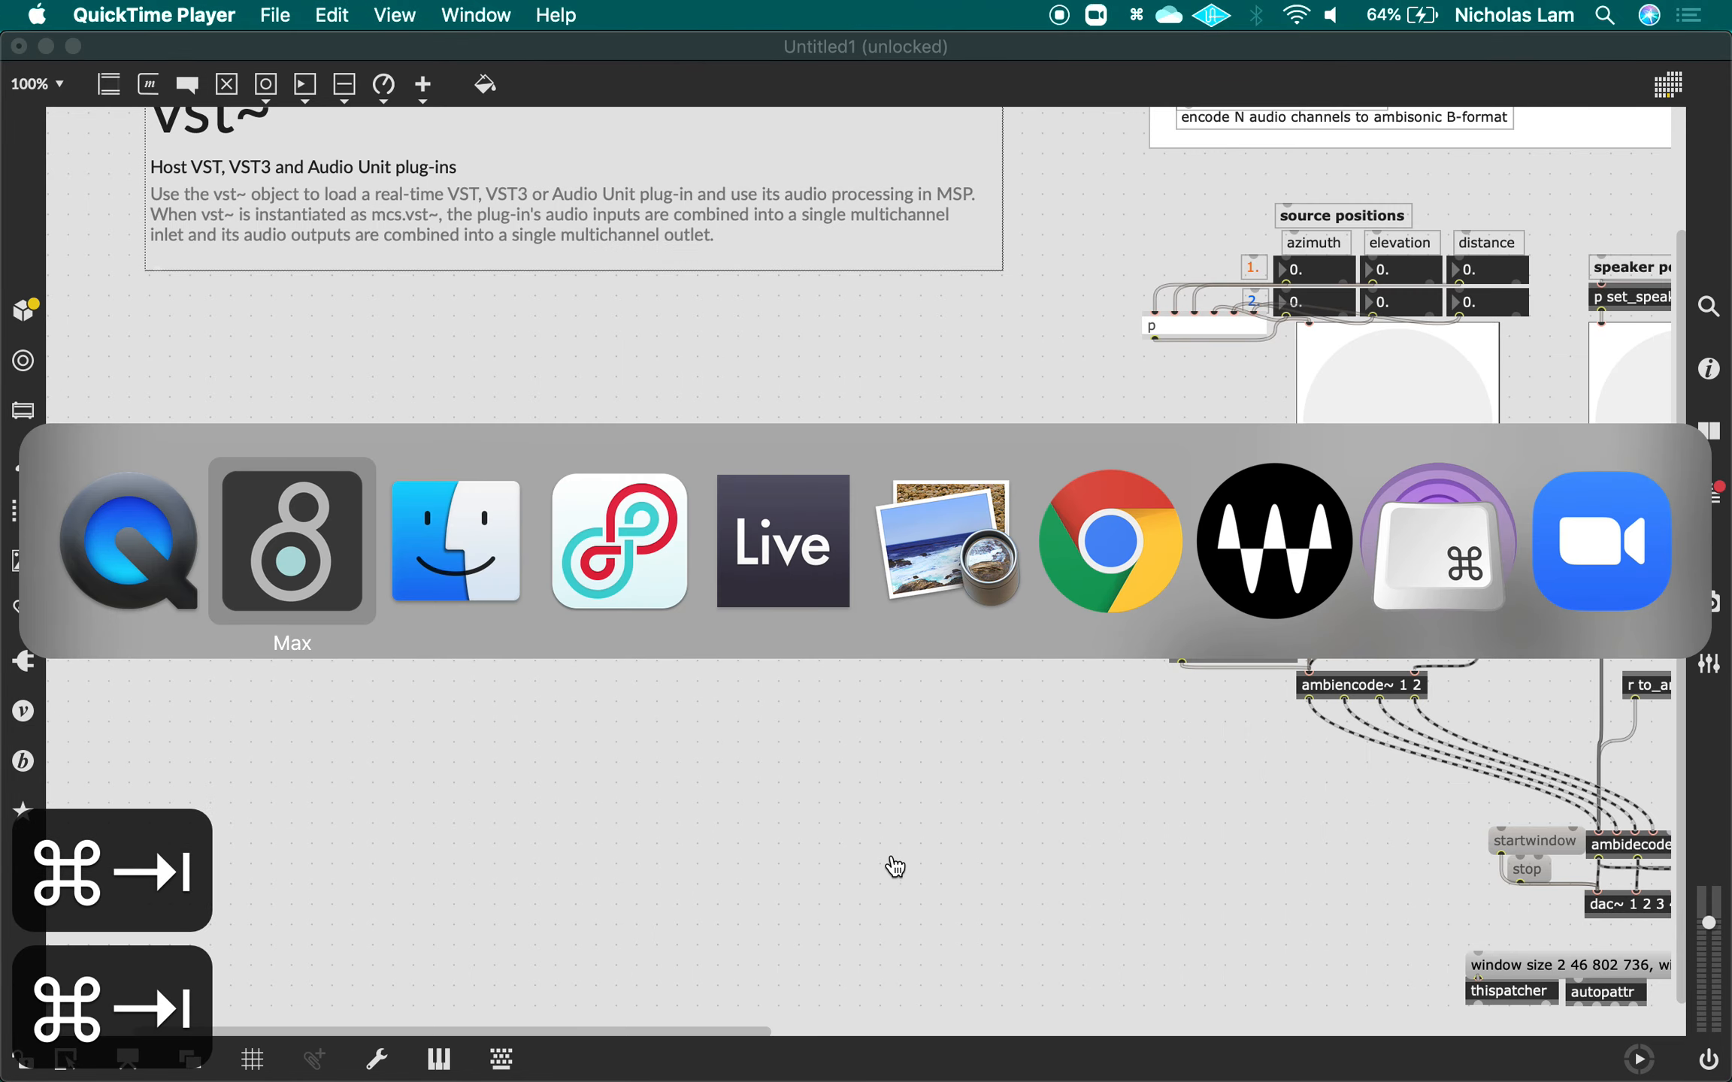
key(super+grave)
key(super+Tab)
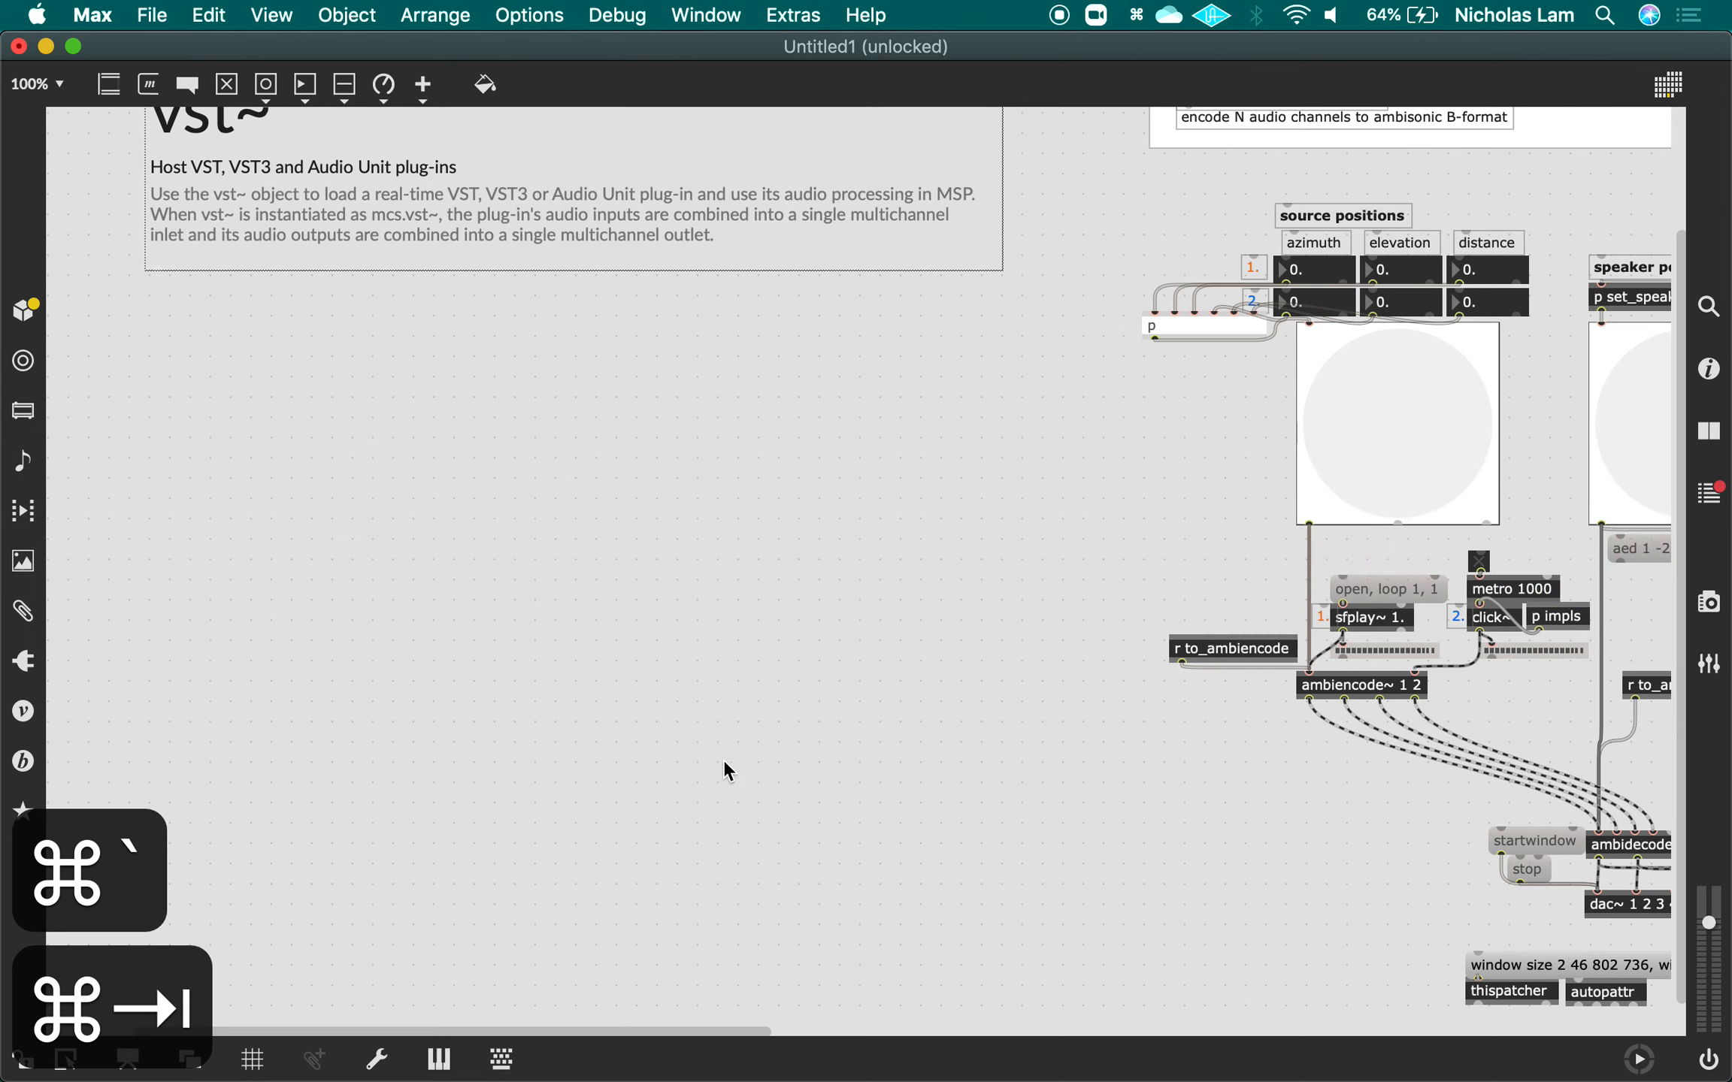
click(197, 158)
key(BackSpace)
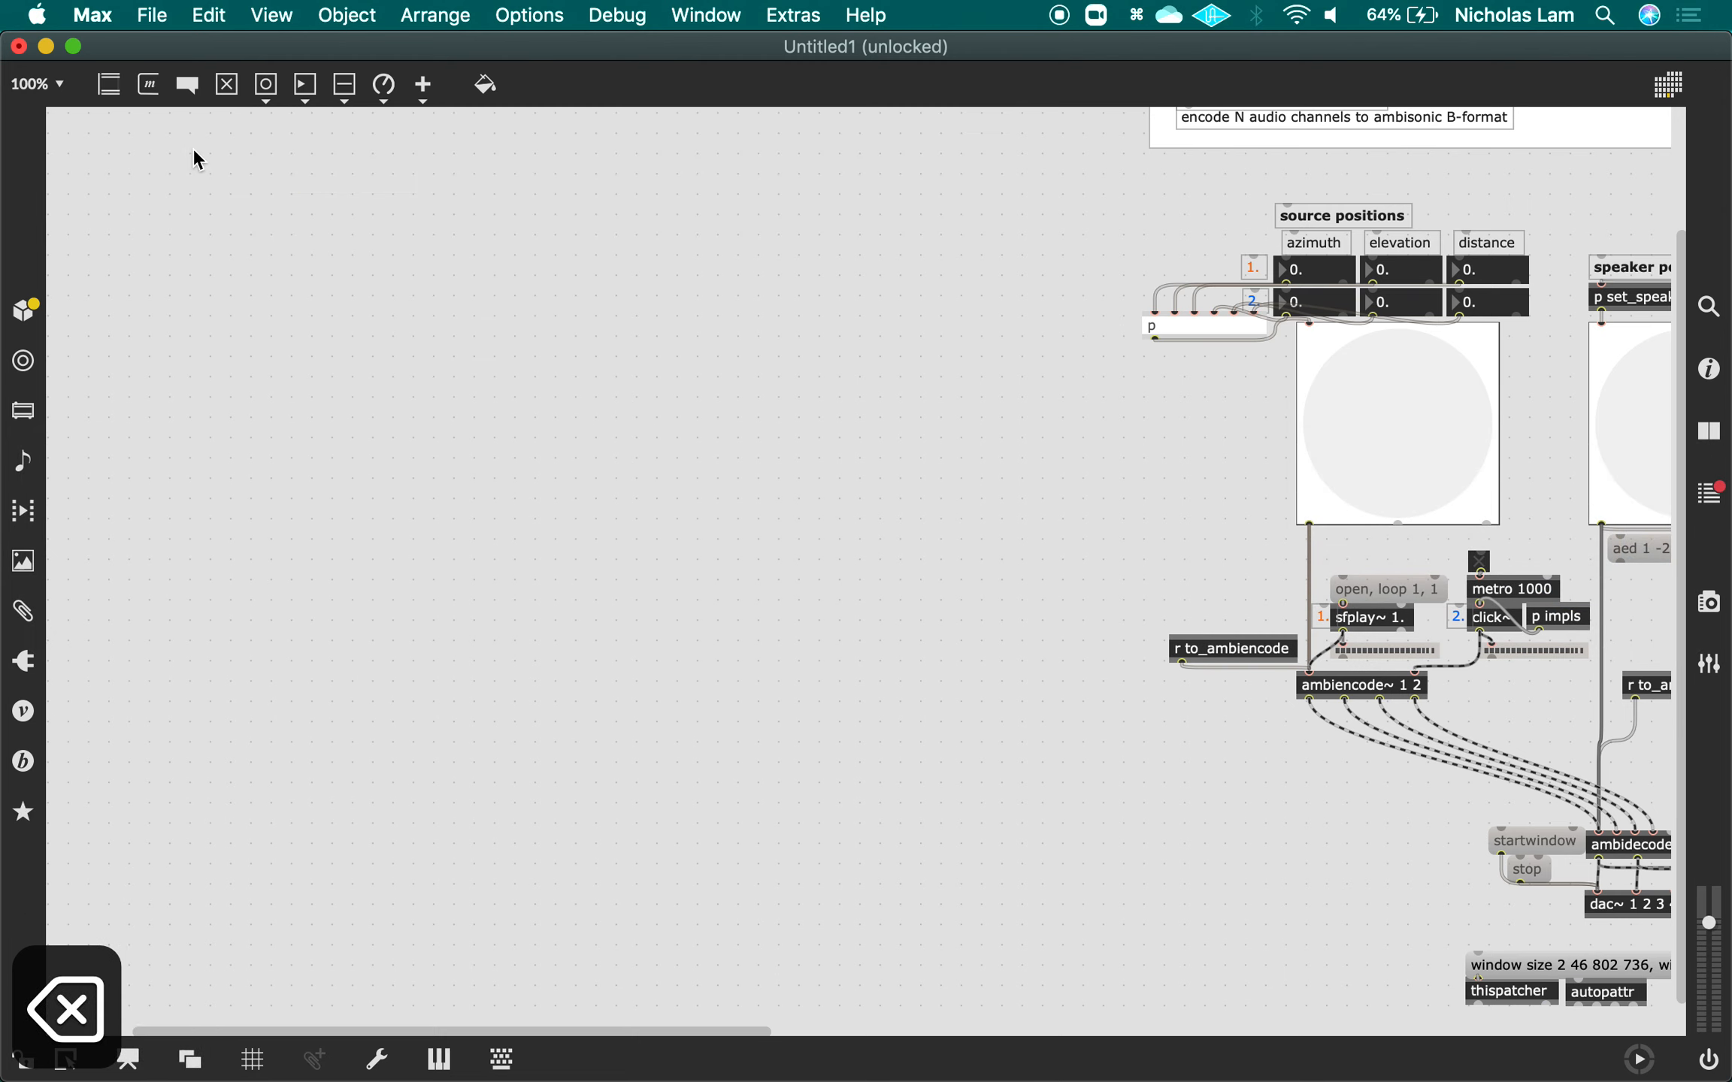
Create a new vst~ object in the empty patch area and open its help patch.
text(n)
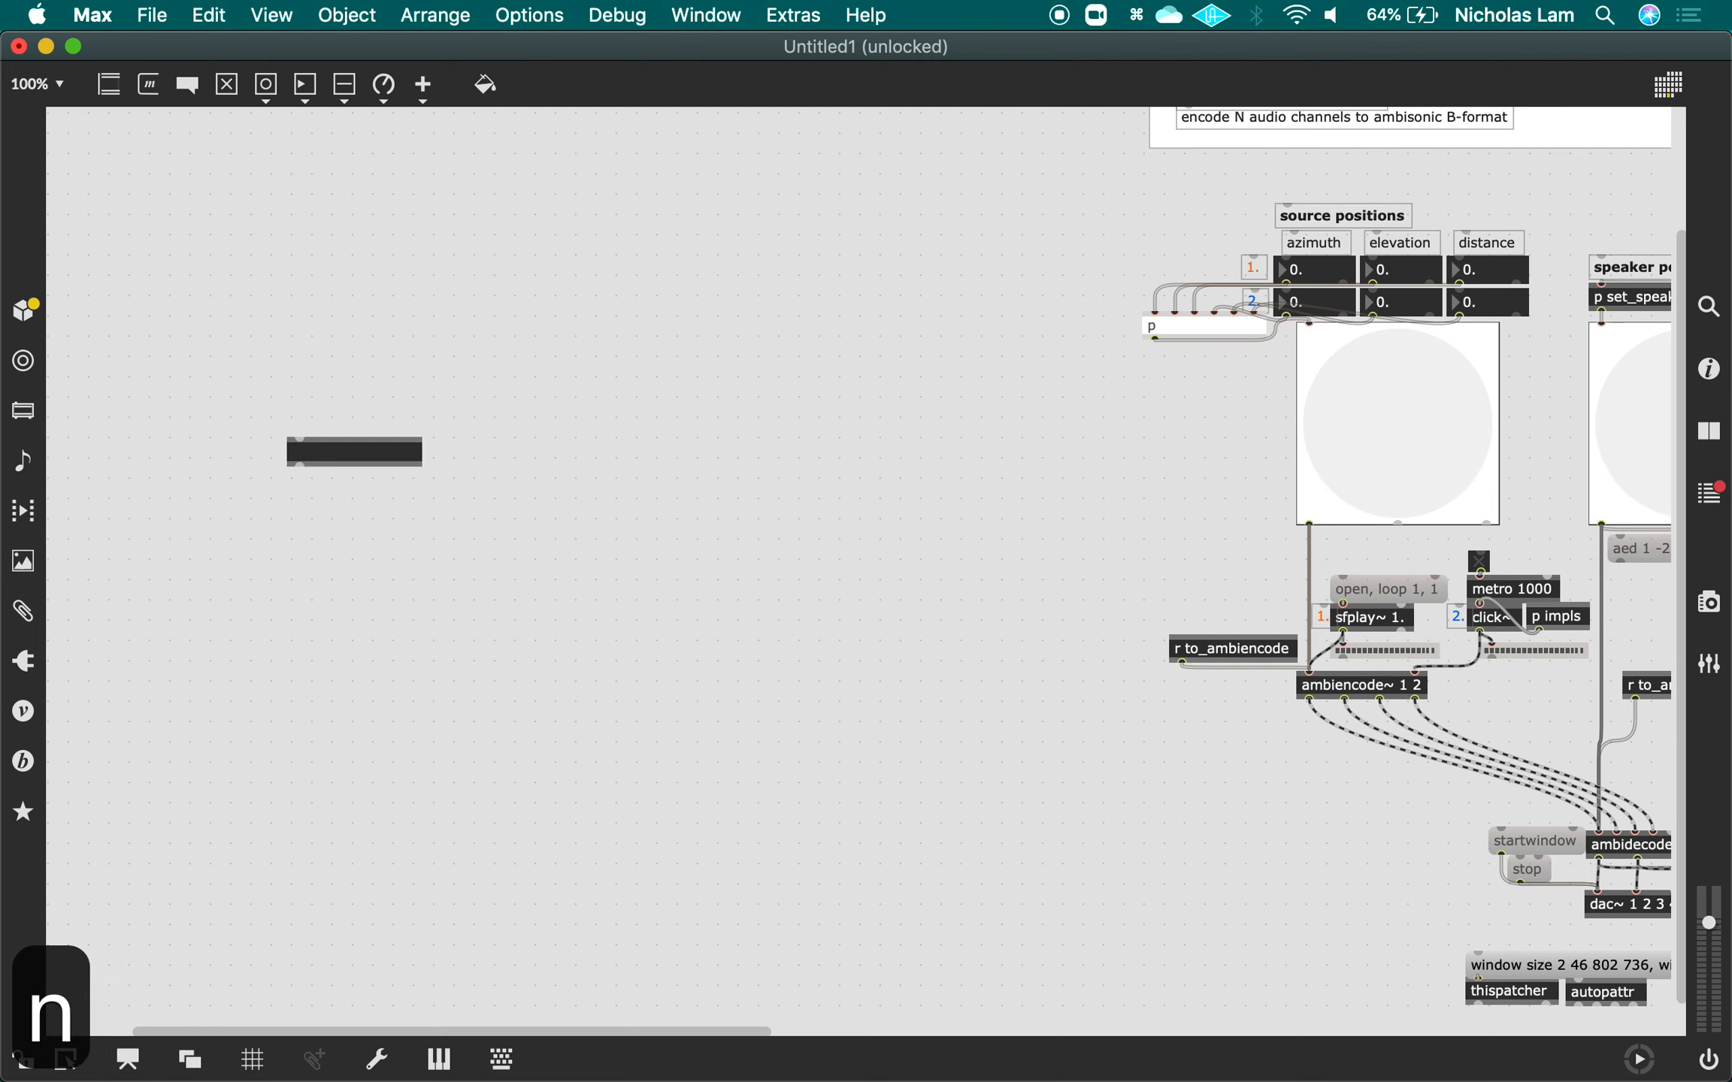
text(vst~)
key(Return)
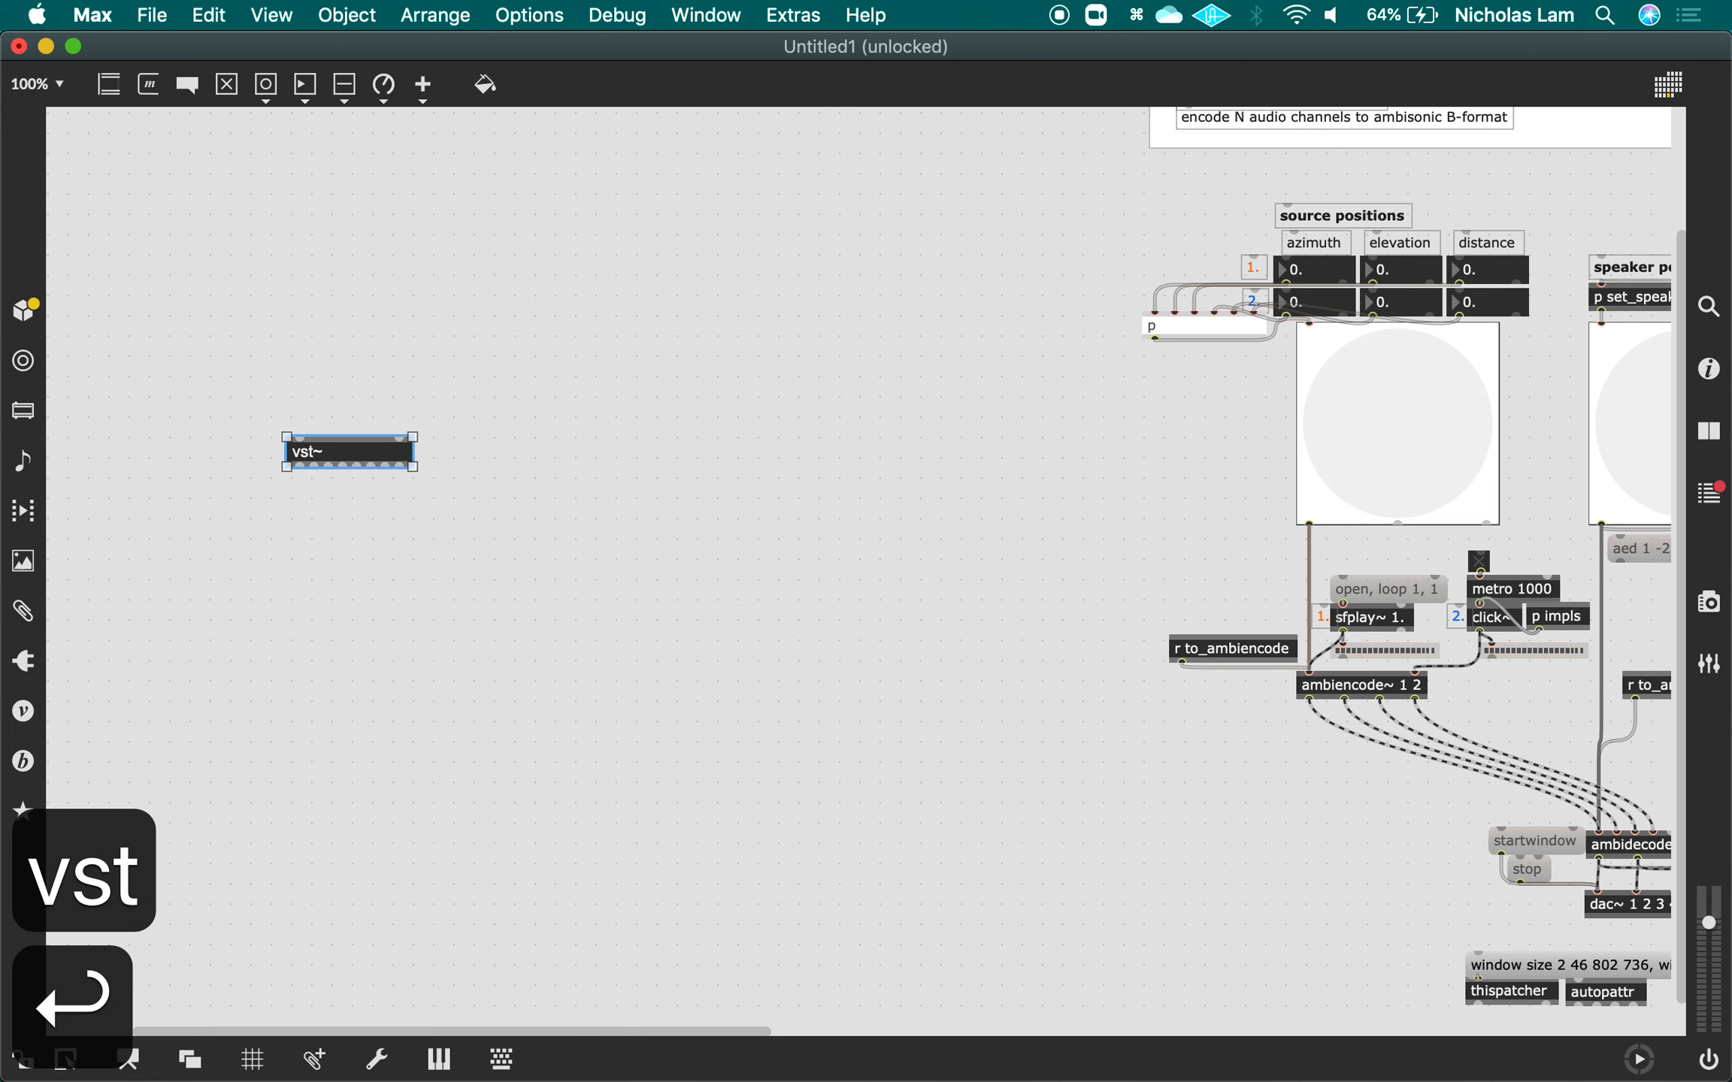
right_click(355, 450)
click(451, 393)
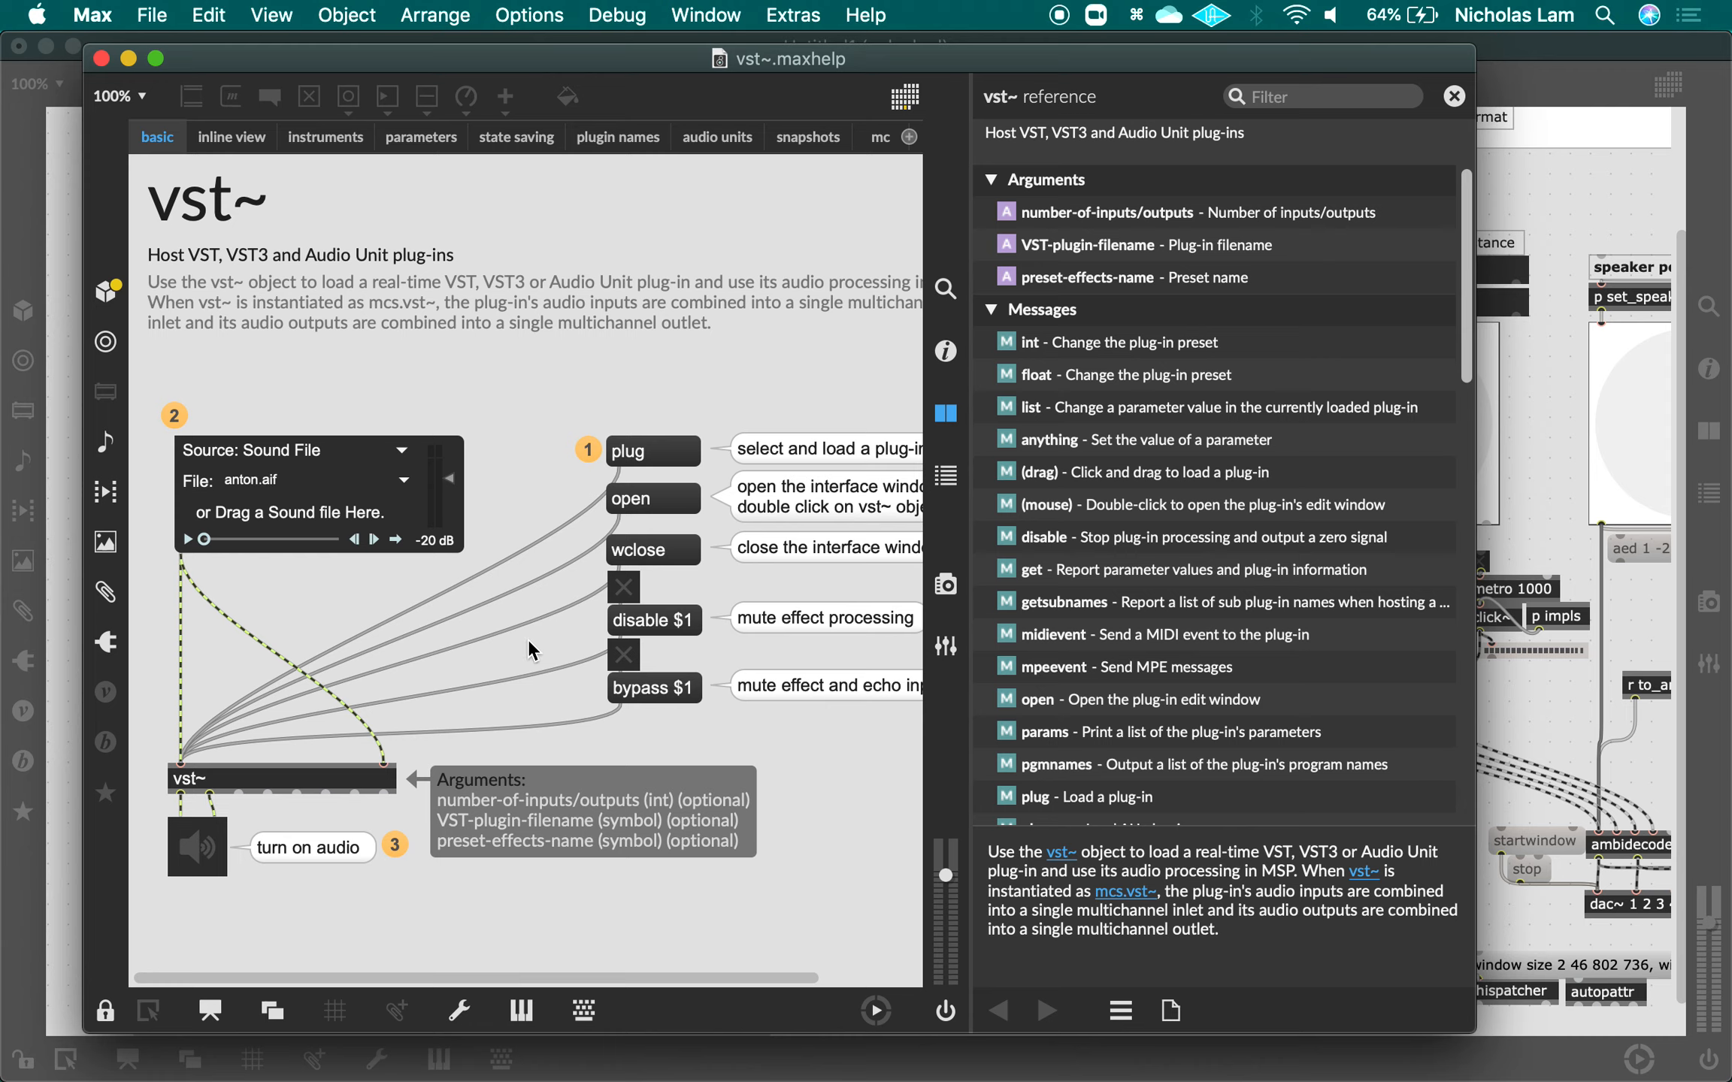
Unlock the vst~ help patch, copy all of its contents and close it.
key(super+e)
key(super+a)
key(super+c)
key(super+w)
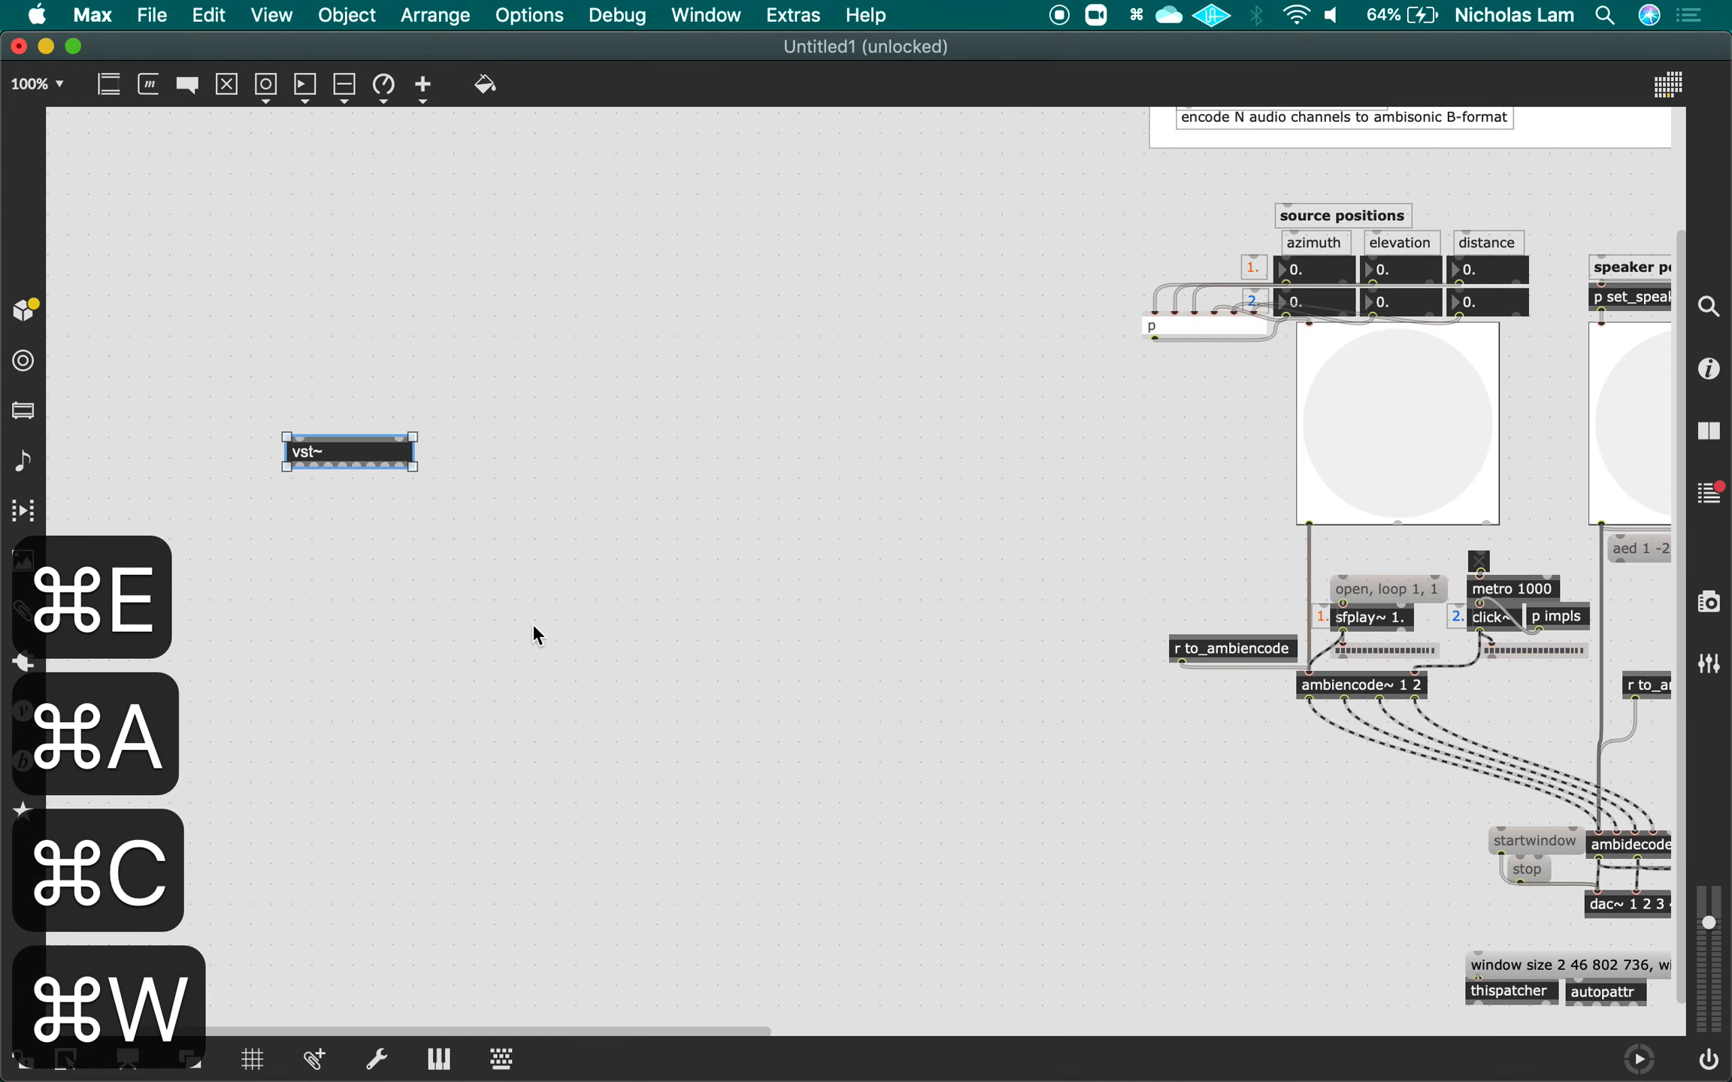
Replace the new vst~ object with the copied help patch contents and position them beside the ambiencode~ patch.
drag(556, 587, 269, 416)
key(BackSpace)
key(super+v)
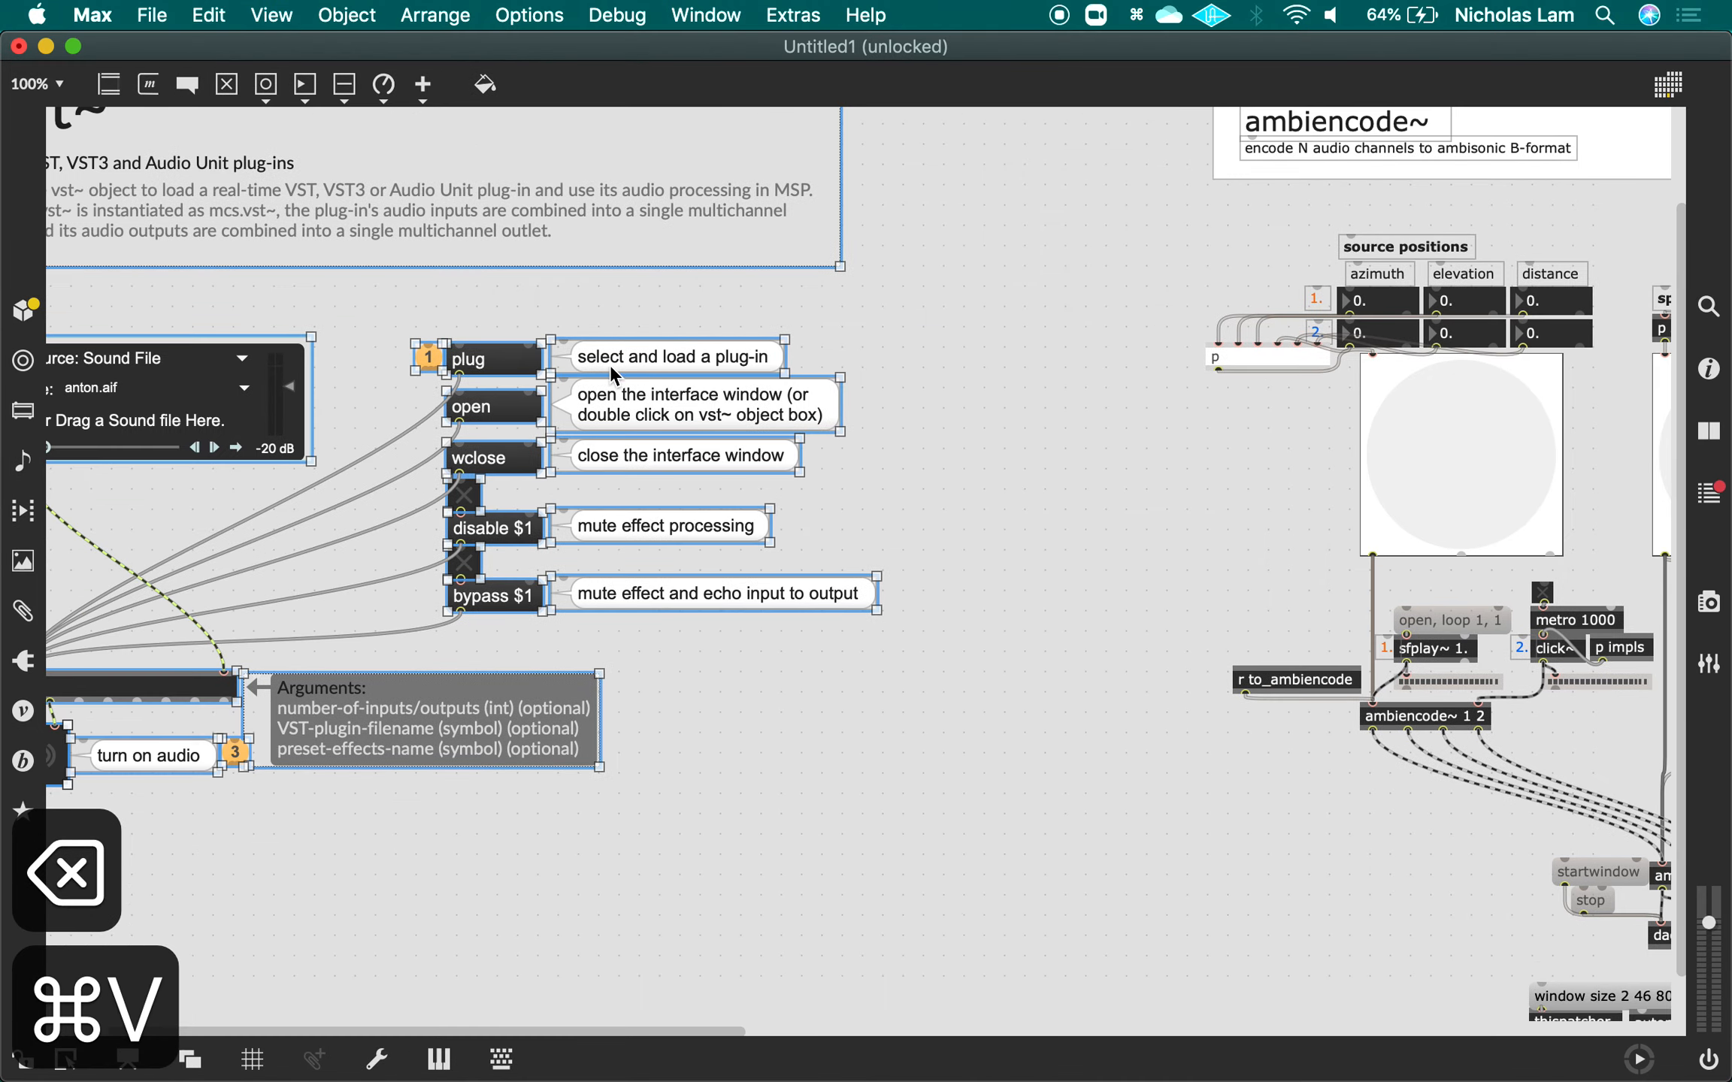
scroll(610, 367, left, 2)
scroll(610, 367, up, 1)
drag(564, 251, 757, 326)
click(800, 408)
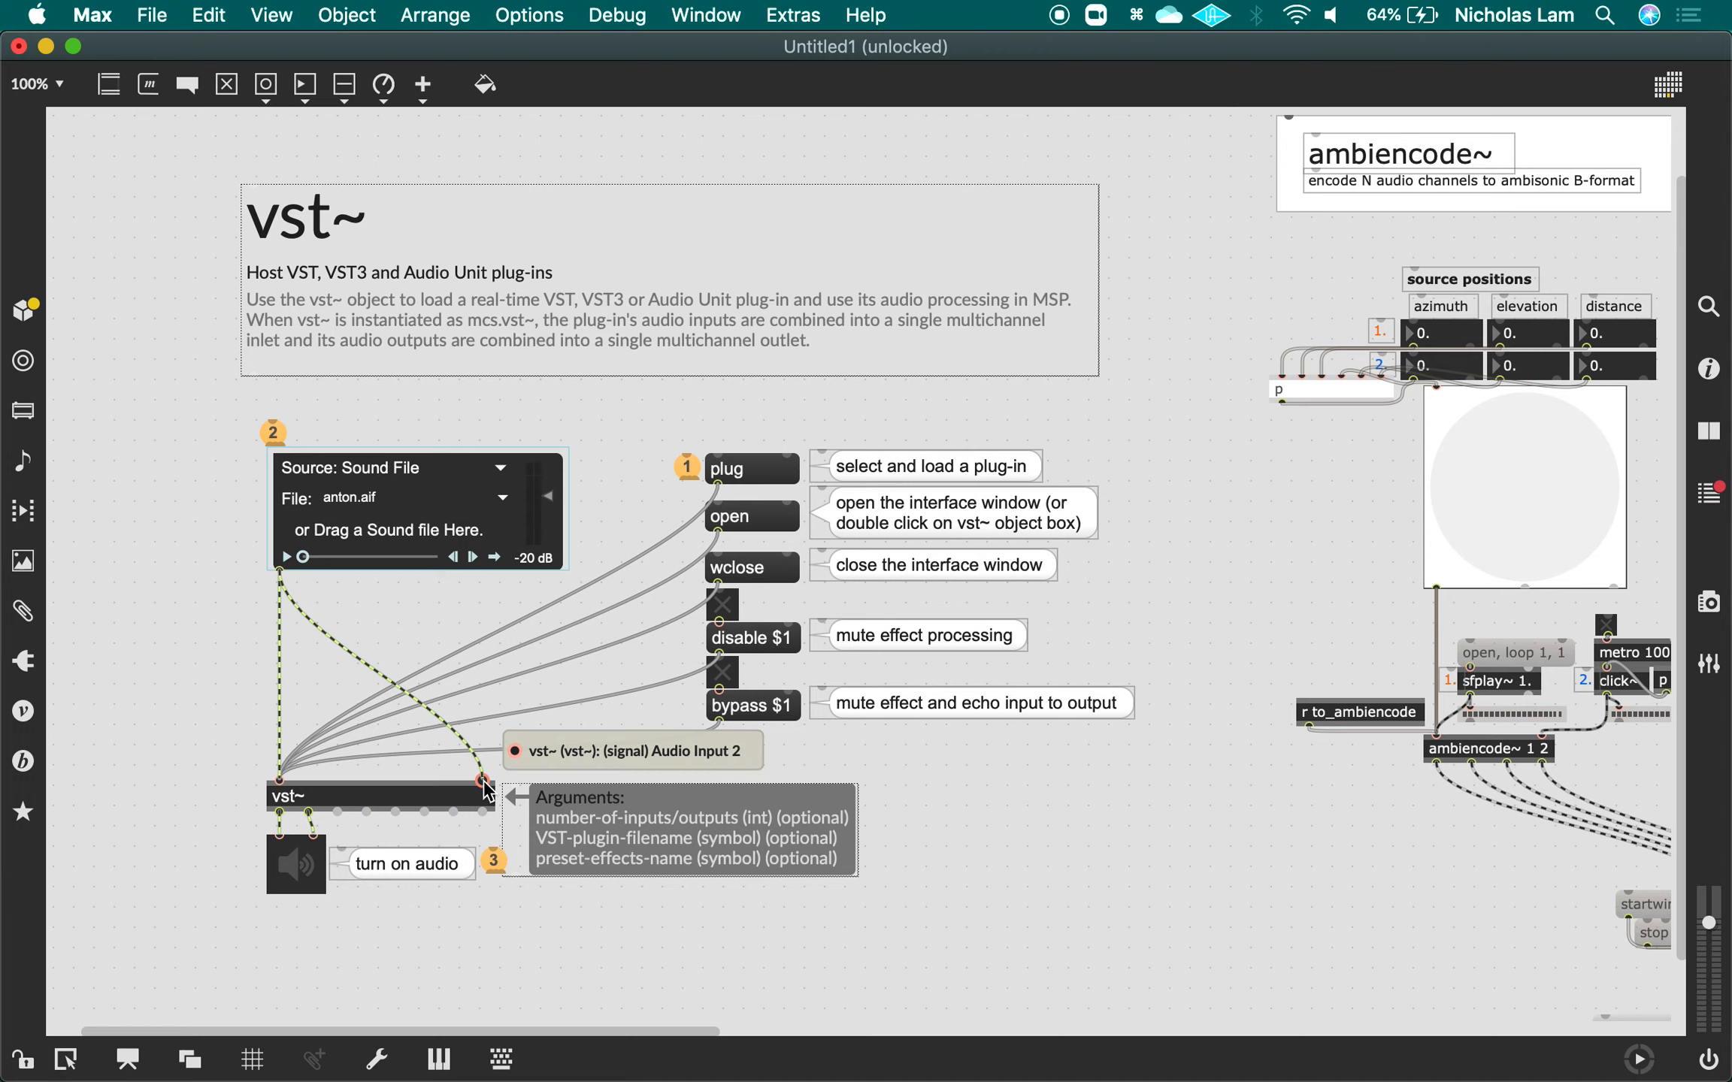
Switch to Chrome and bring up the Max documentation page for vst~.
key(super+Tab)
key(super+Tab)
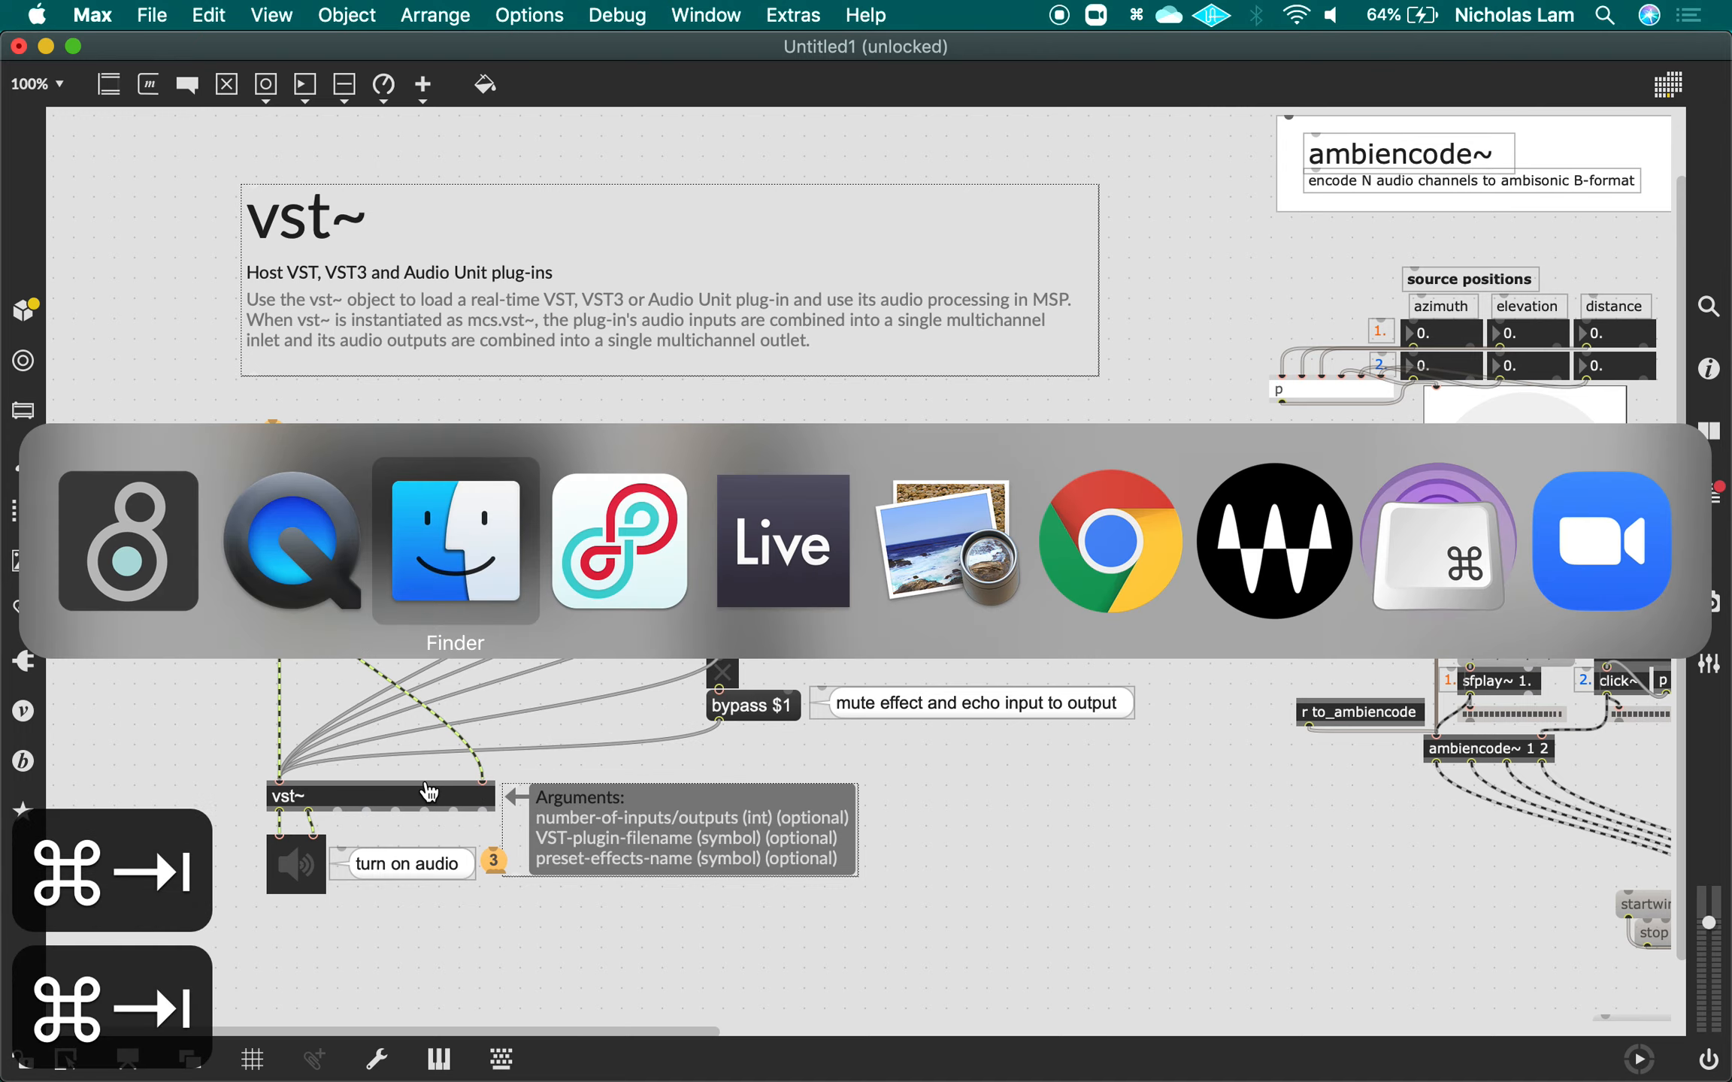
key(super+grave)
key(super+Tab)
key(super+Tab)
key(super+Tab)
key(super+Tab)
key(super+Tab)
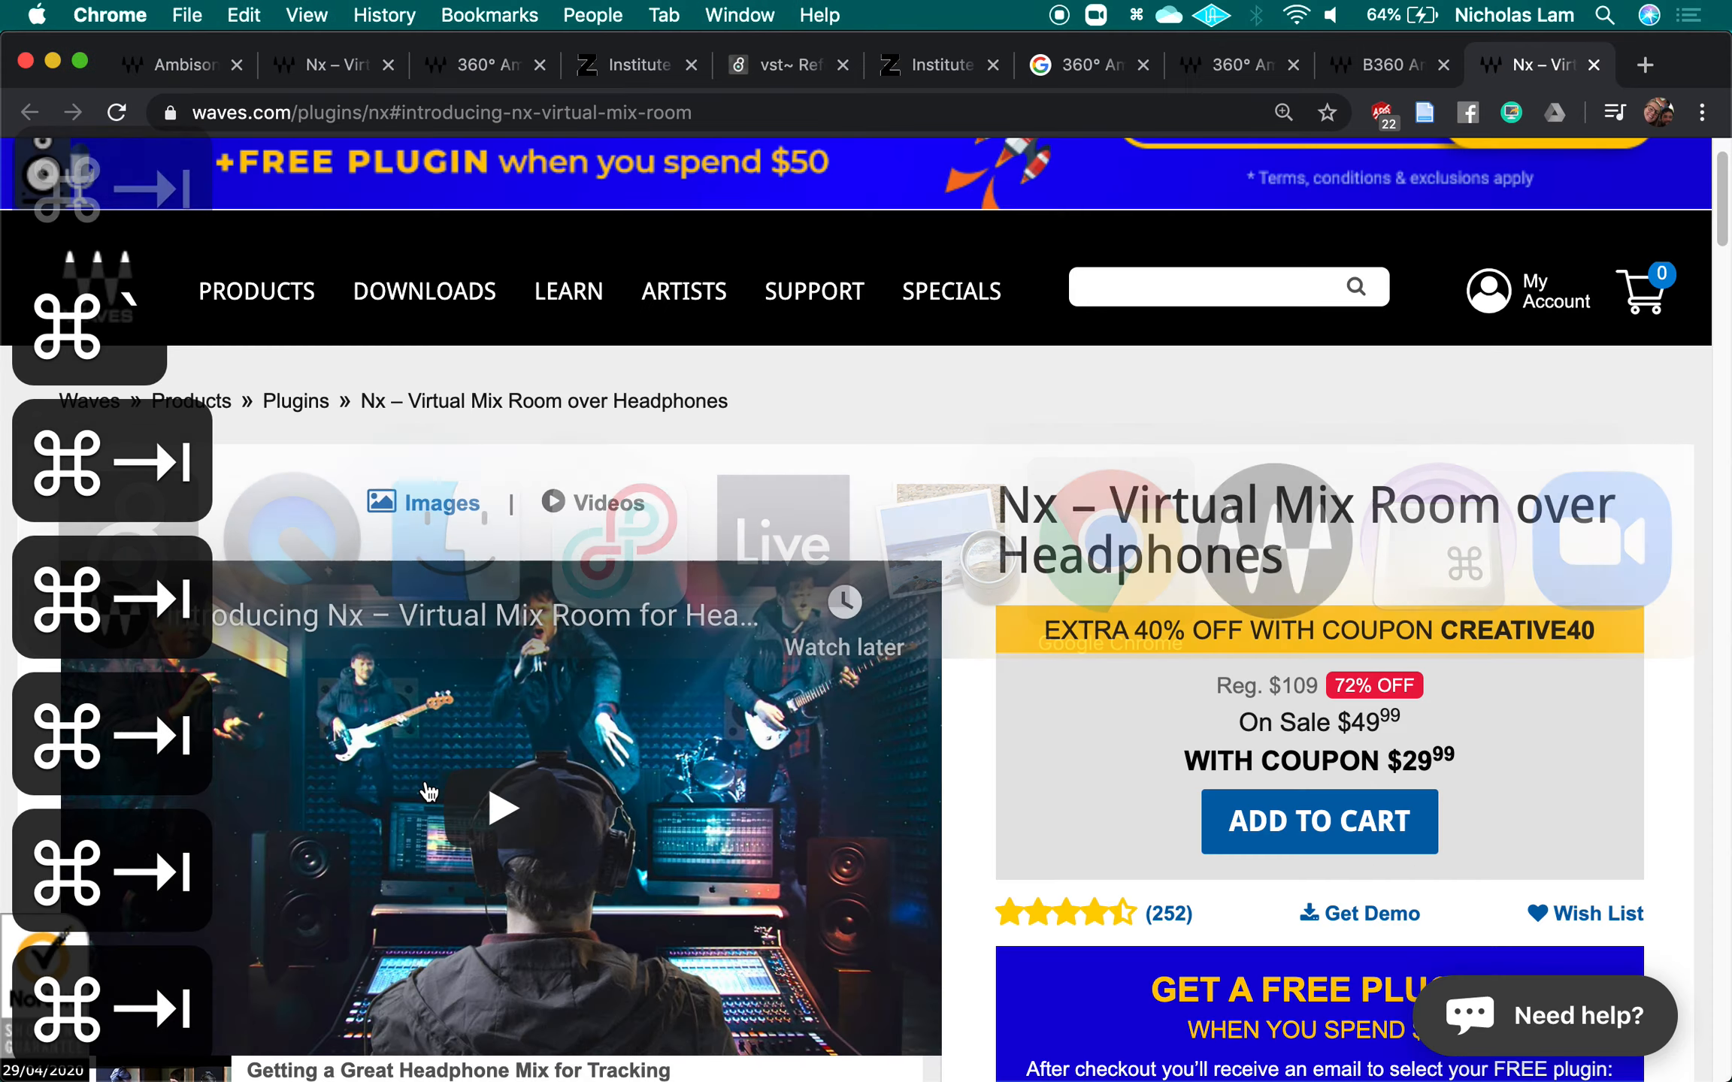
key(super+grave)
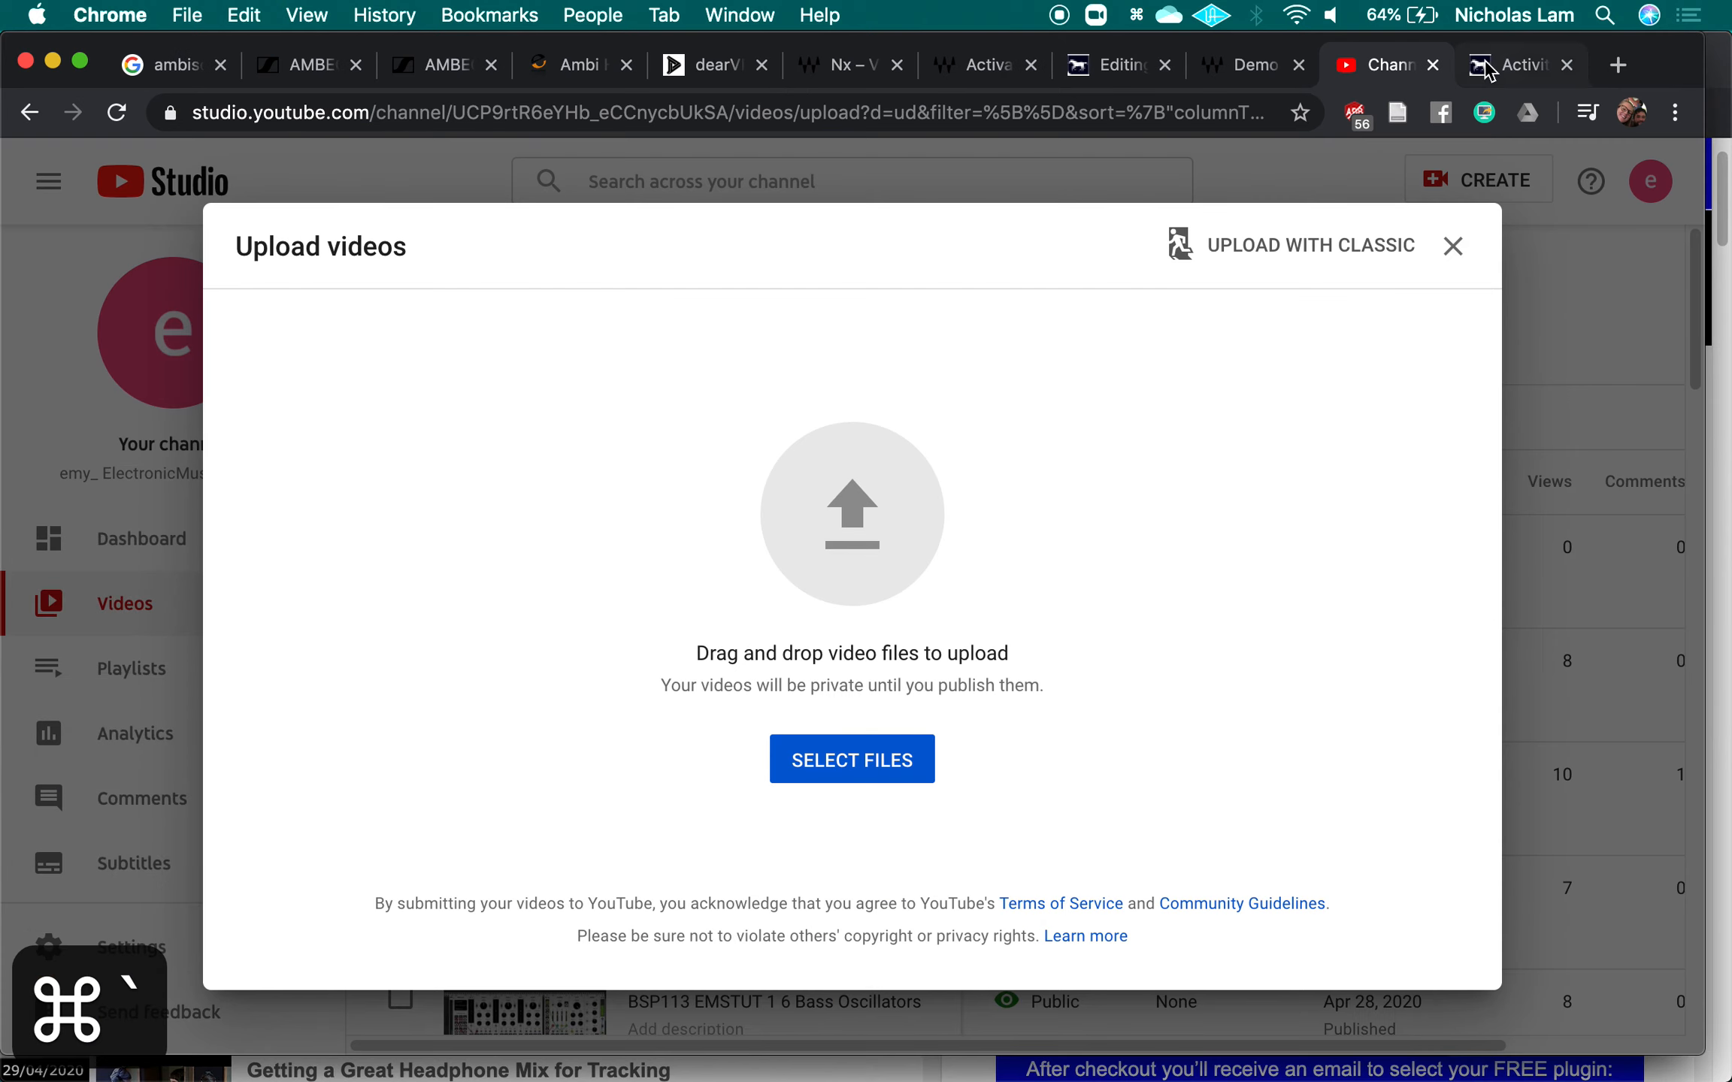
key(super+grave)
key(super+grave)
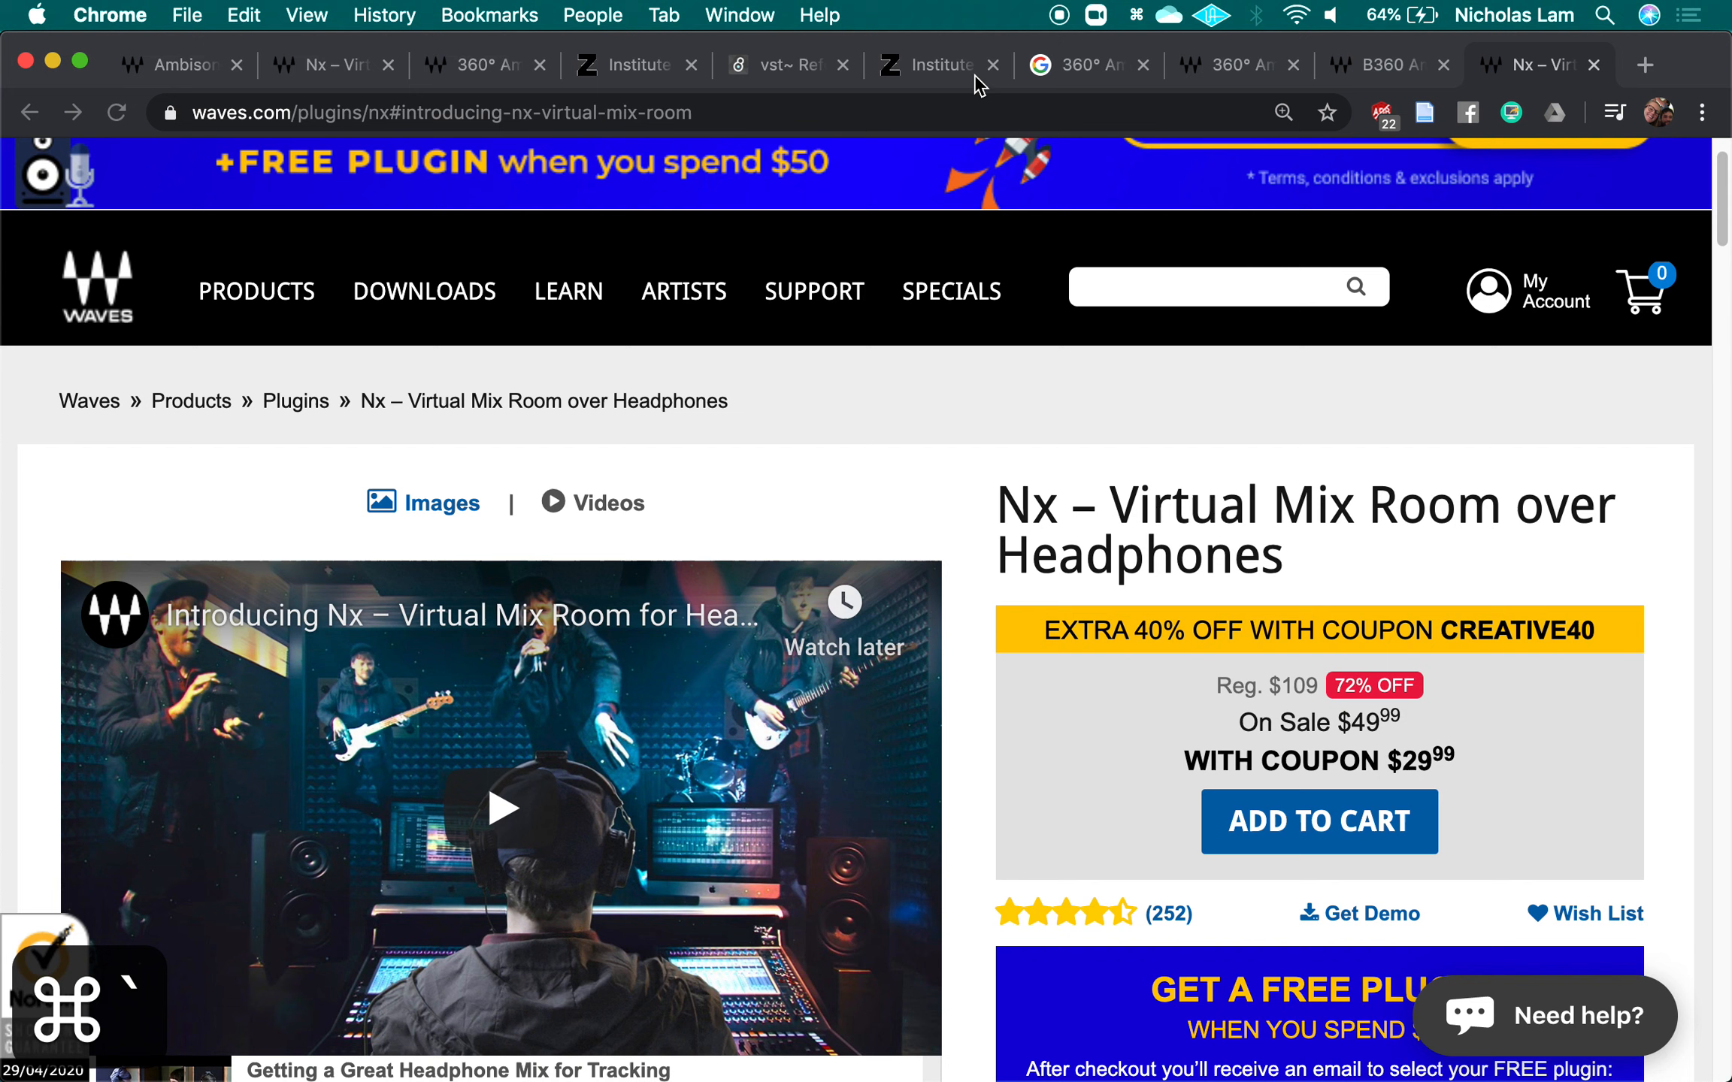
click(797, 67)
Read the vst~ reference, focusing on the number-of-inputs/outputs argument.
scroll(889, 571, up, 10)
scroll(890, 616, up, 7)
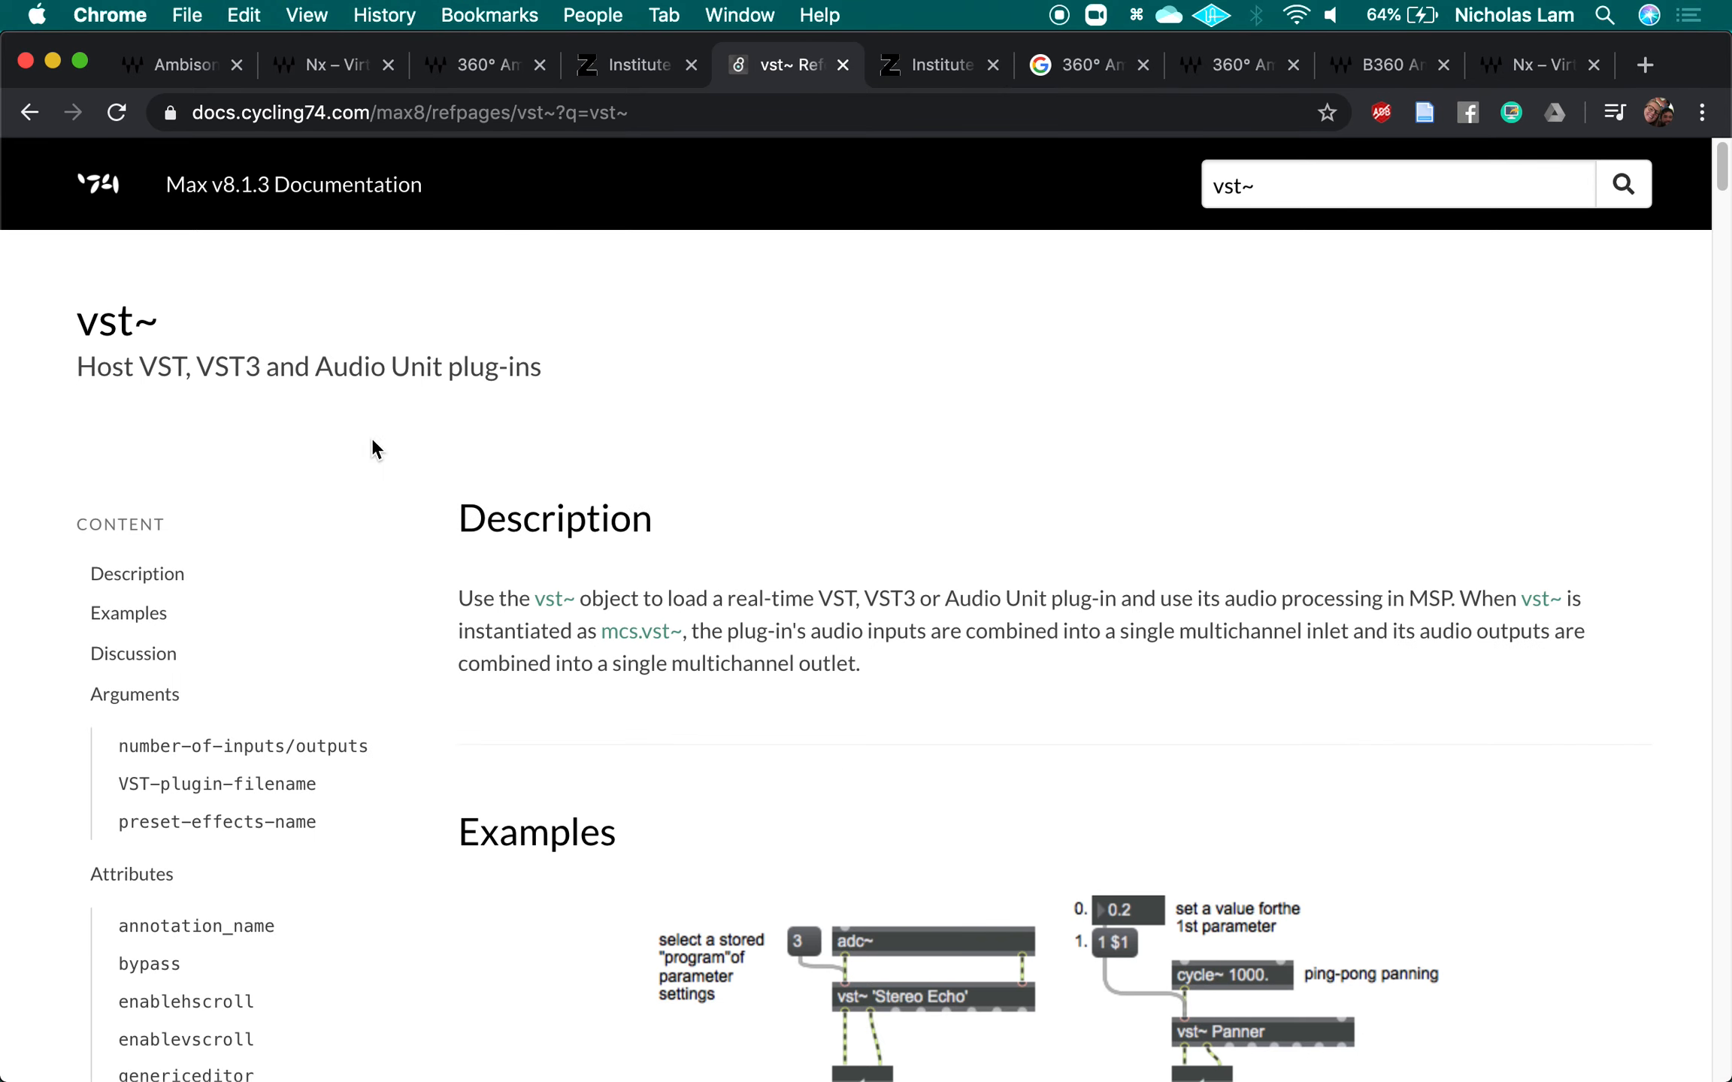
drag(82, 327, 710, 427)
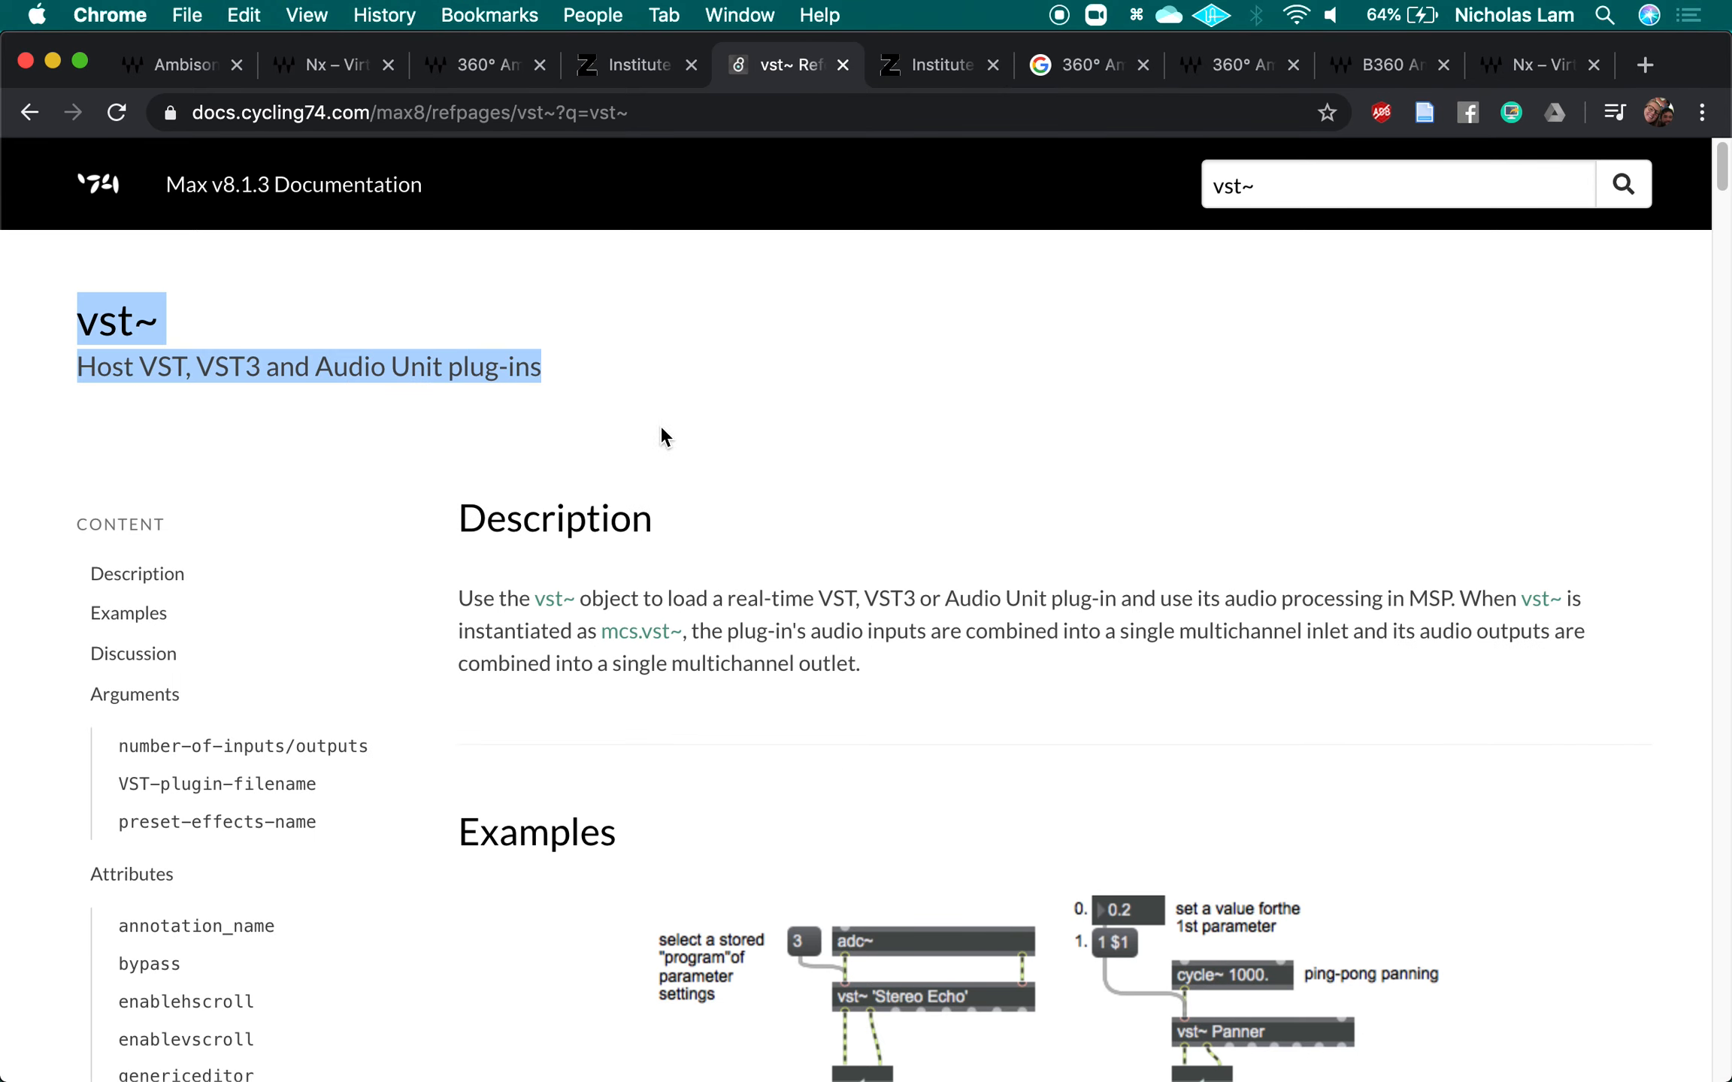
scroll(700, 509, down, 15)
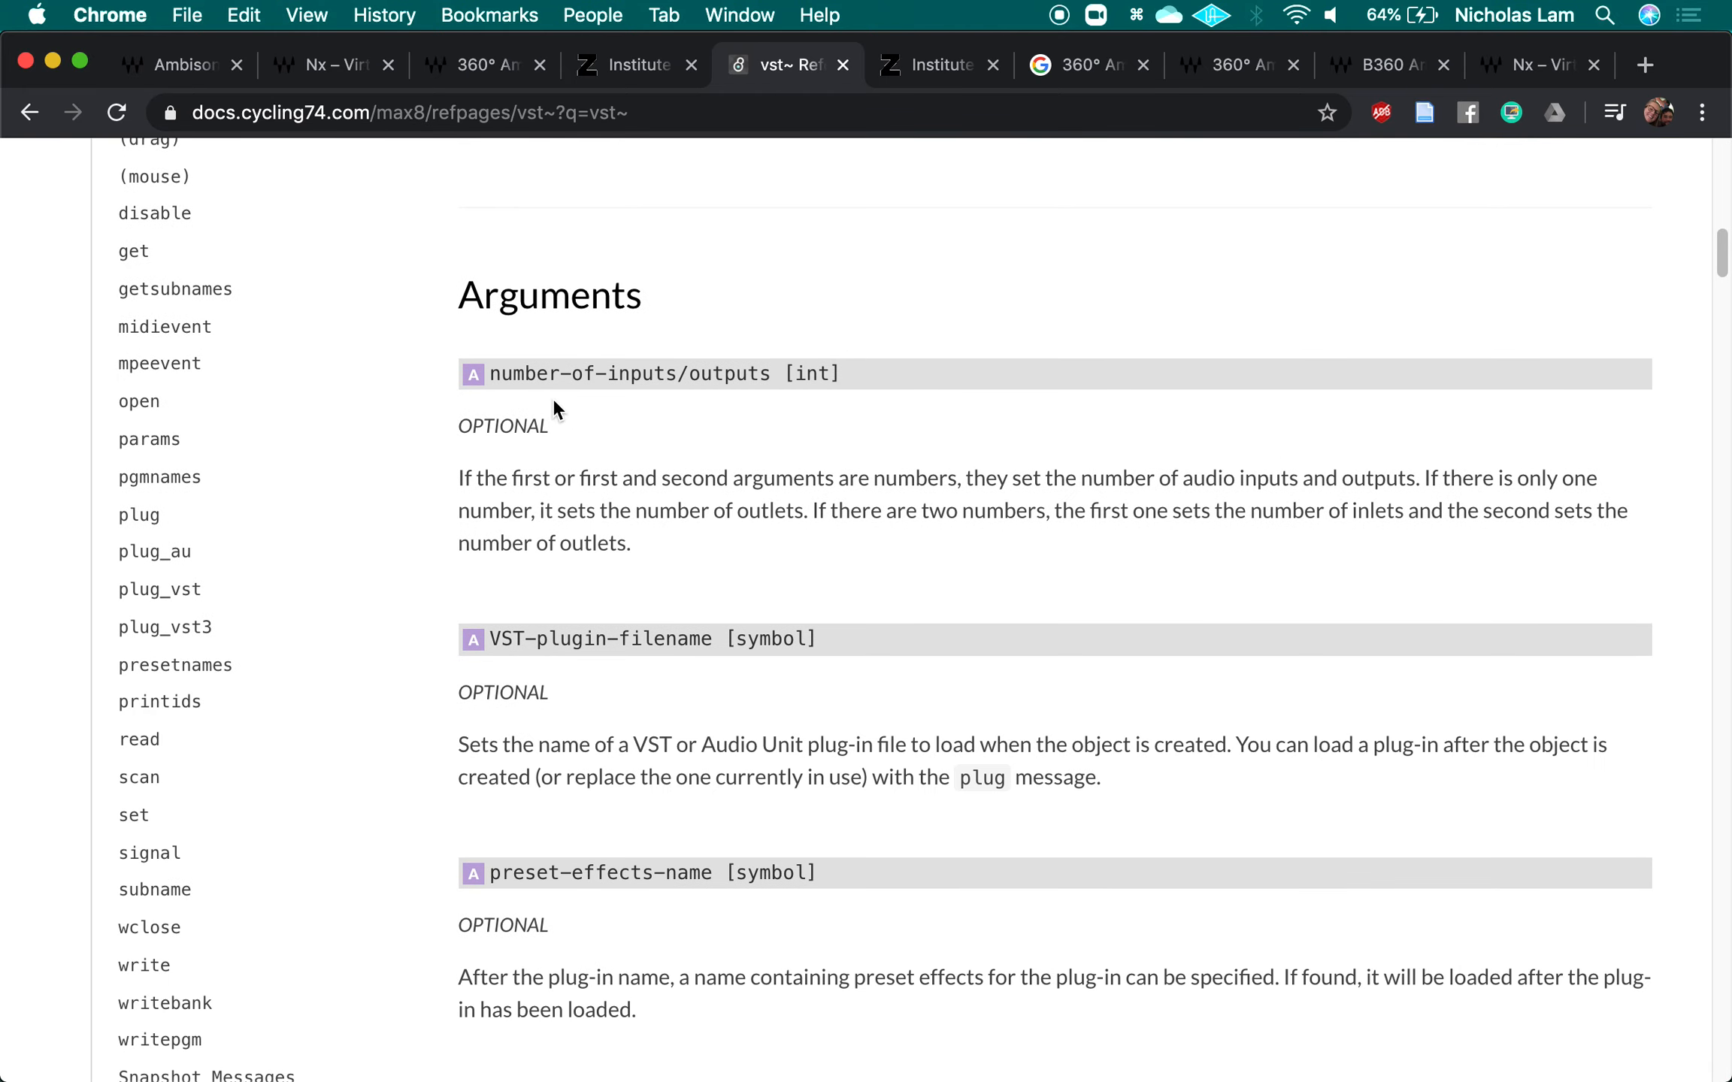
drag(502, 375, 792, 374)
click(864, 430)
Switch back to Max, set the vst~ object's arguments to 4 2 and widen the object box.
key(super+Tab)
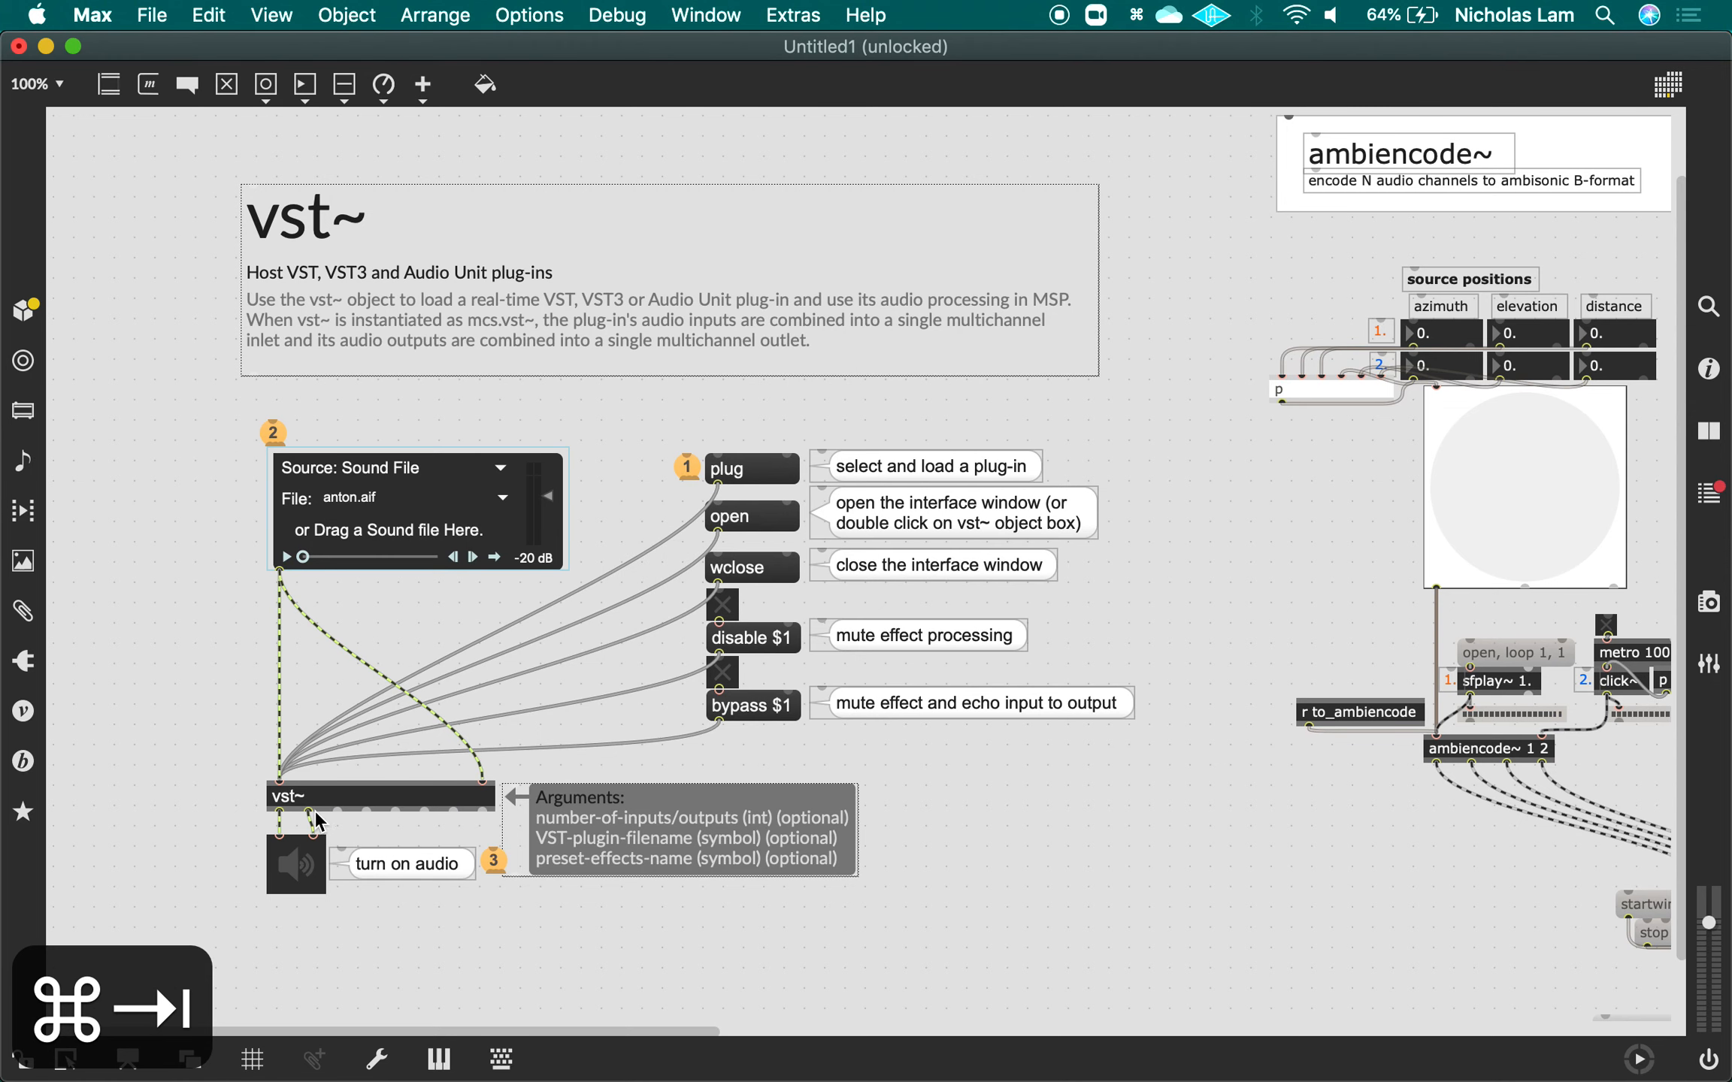
click(350, 791)
click(352, 795)
click(352, 796)
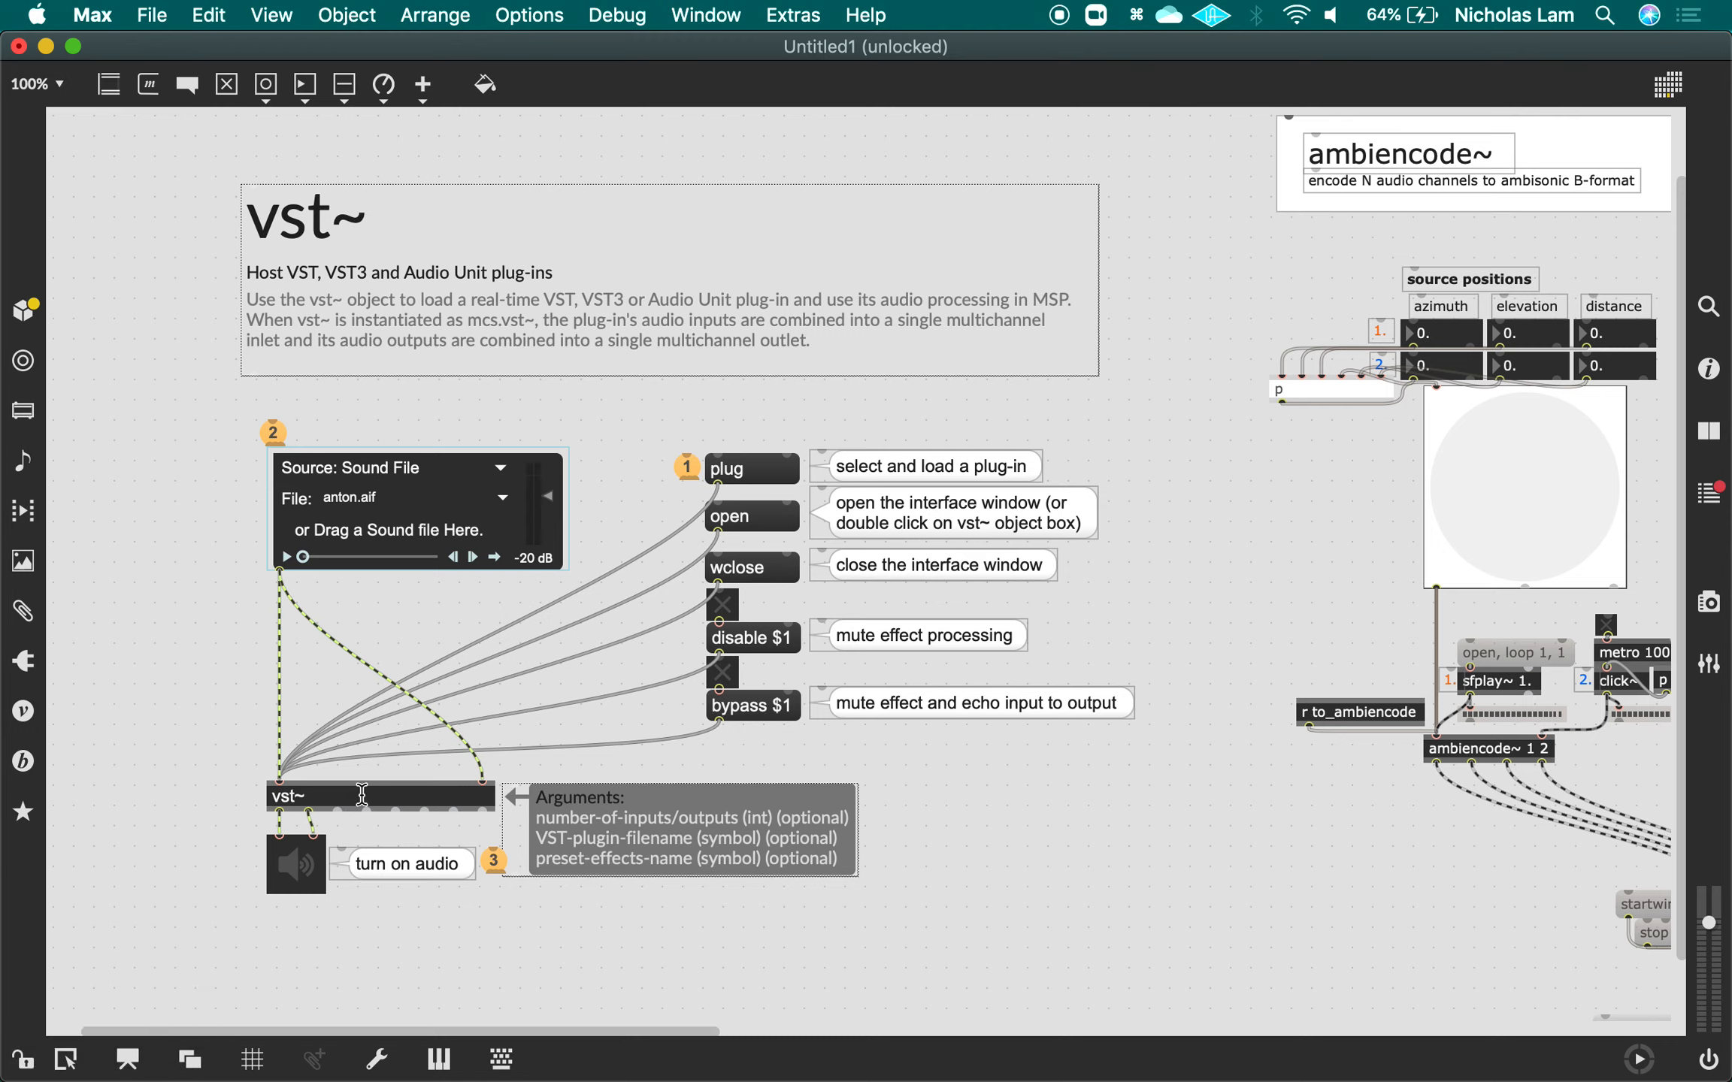
text(4)
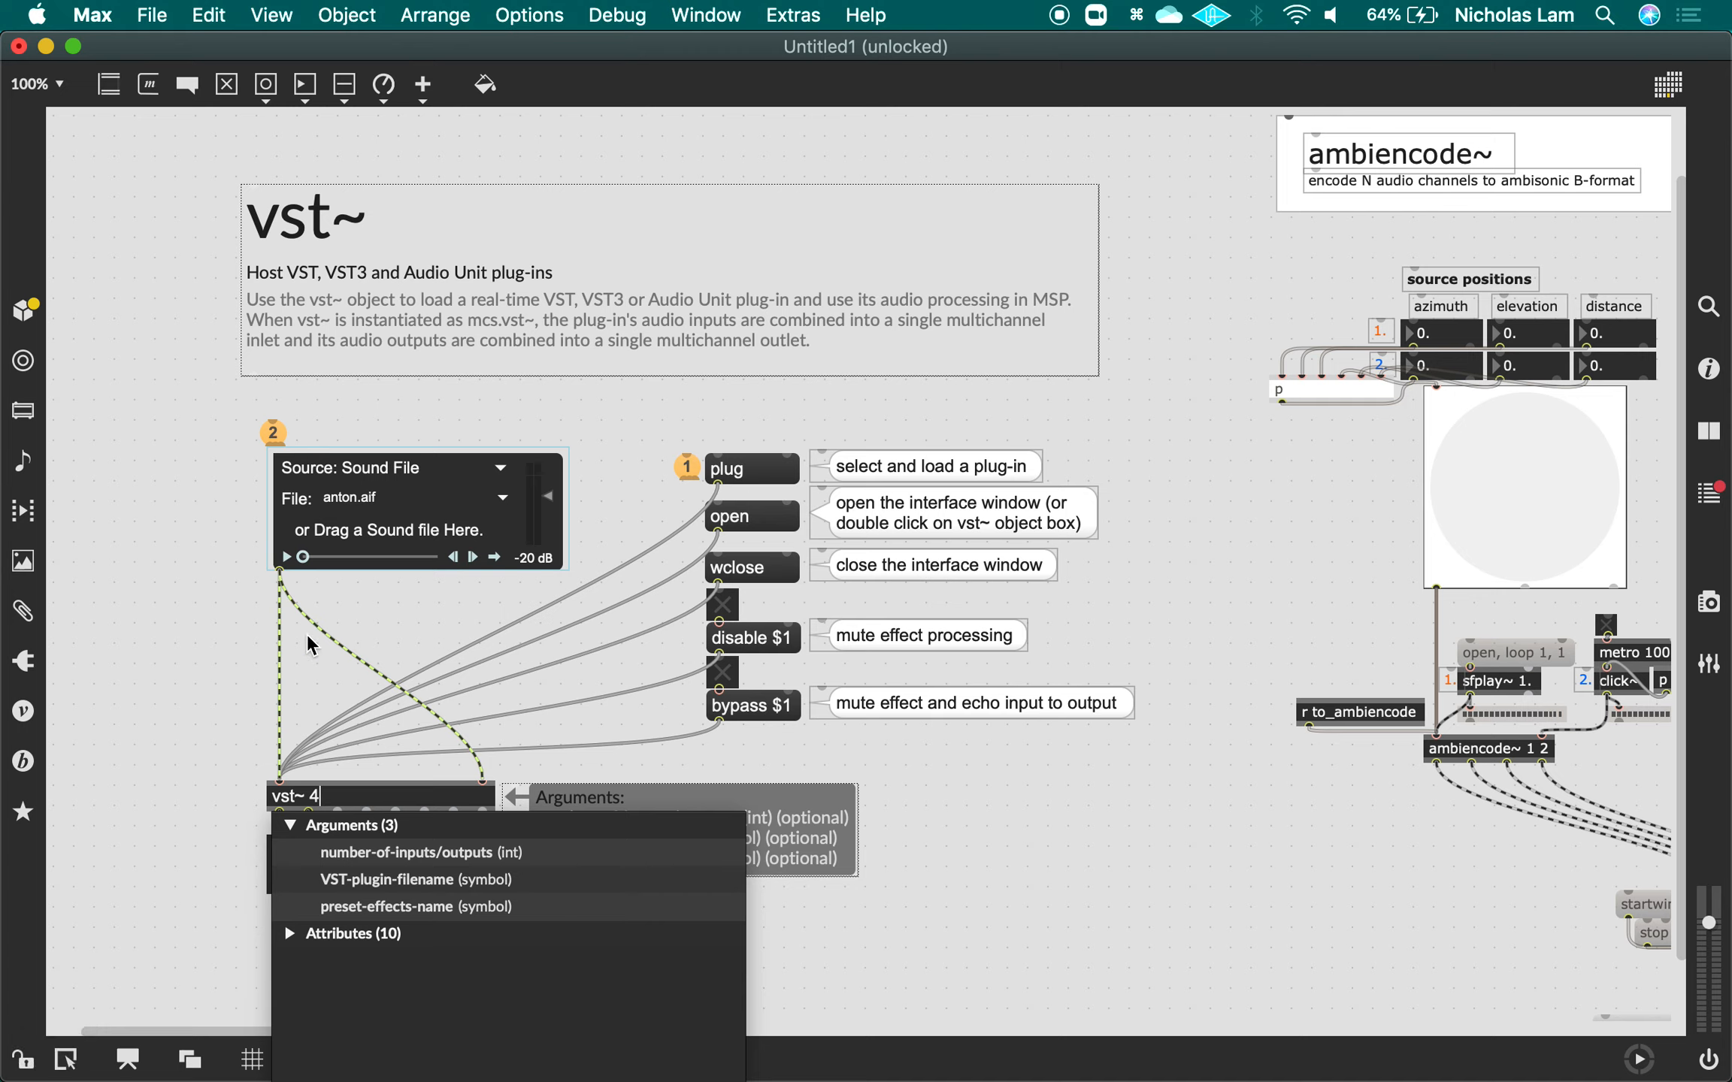
text( 2)
key(Return)
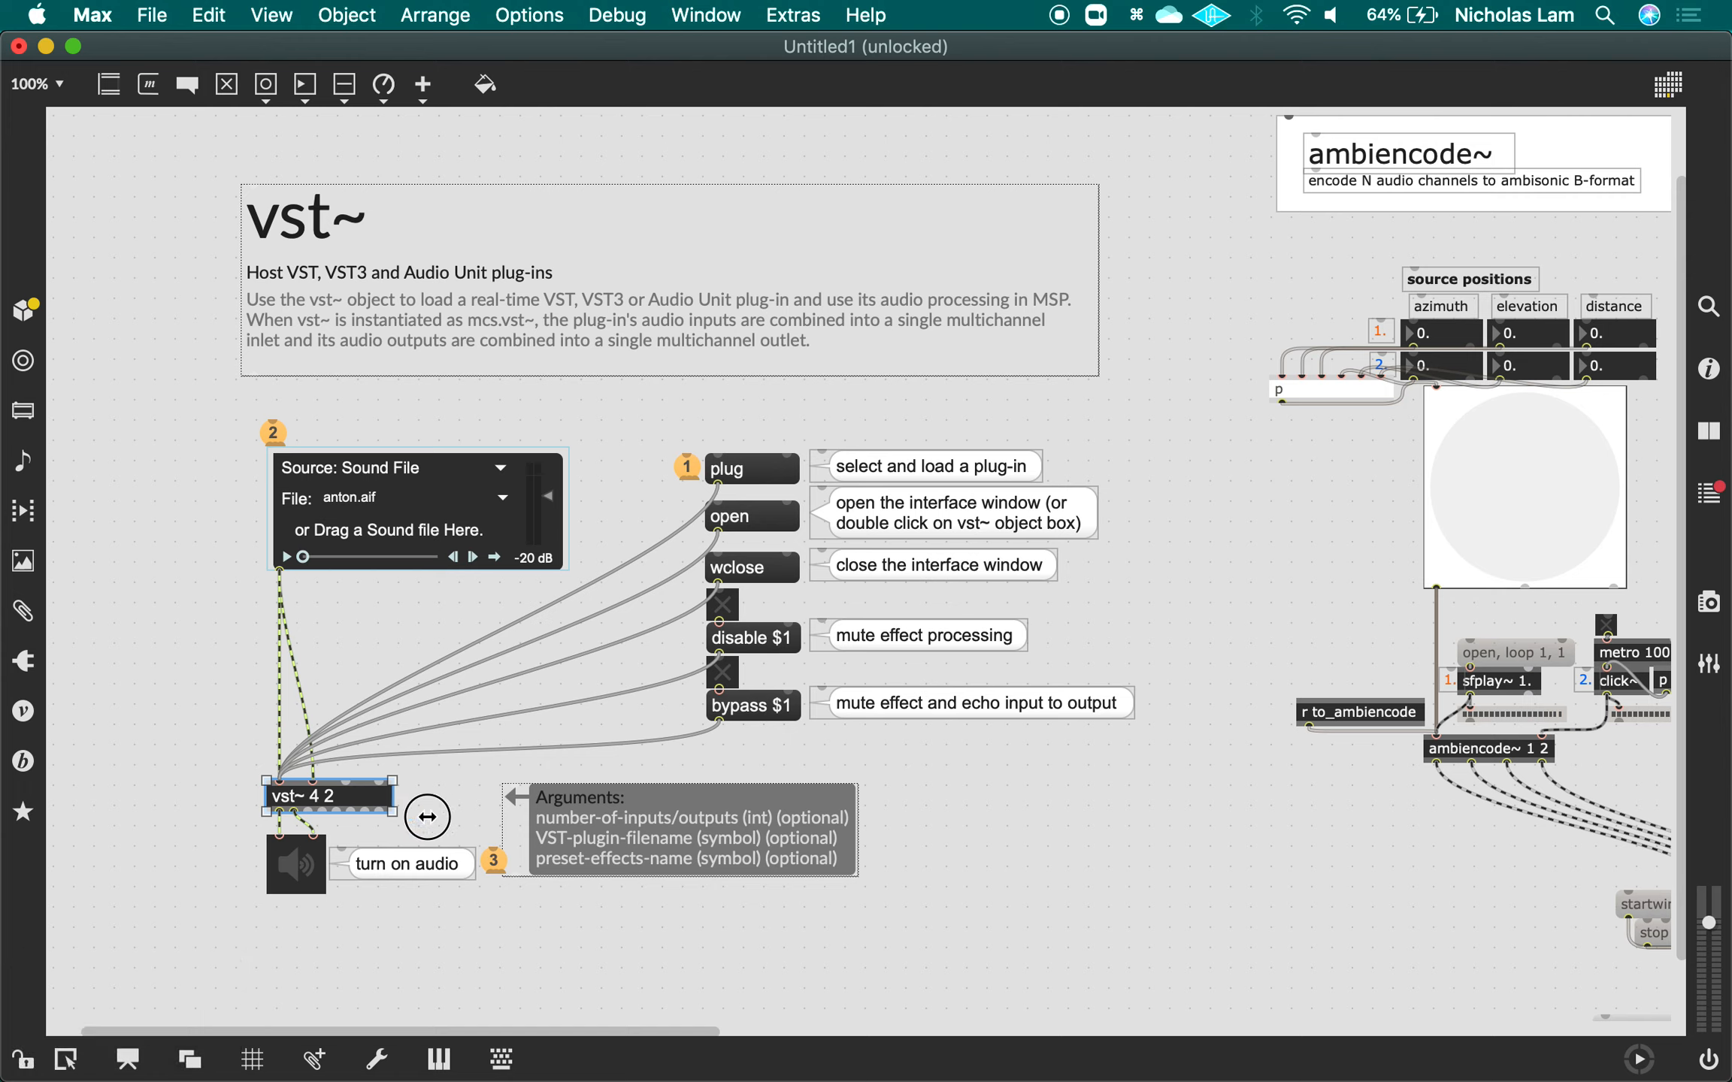
drag(427, 816, 491, 817)
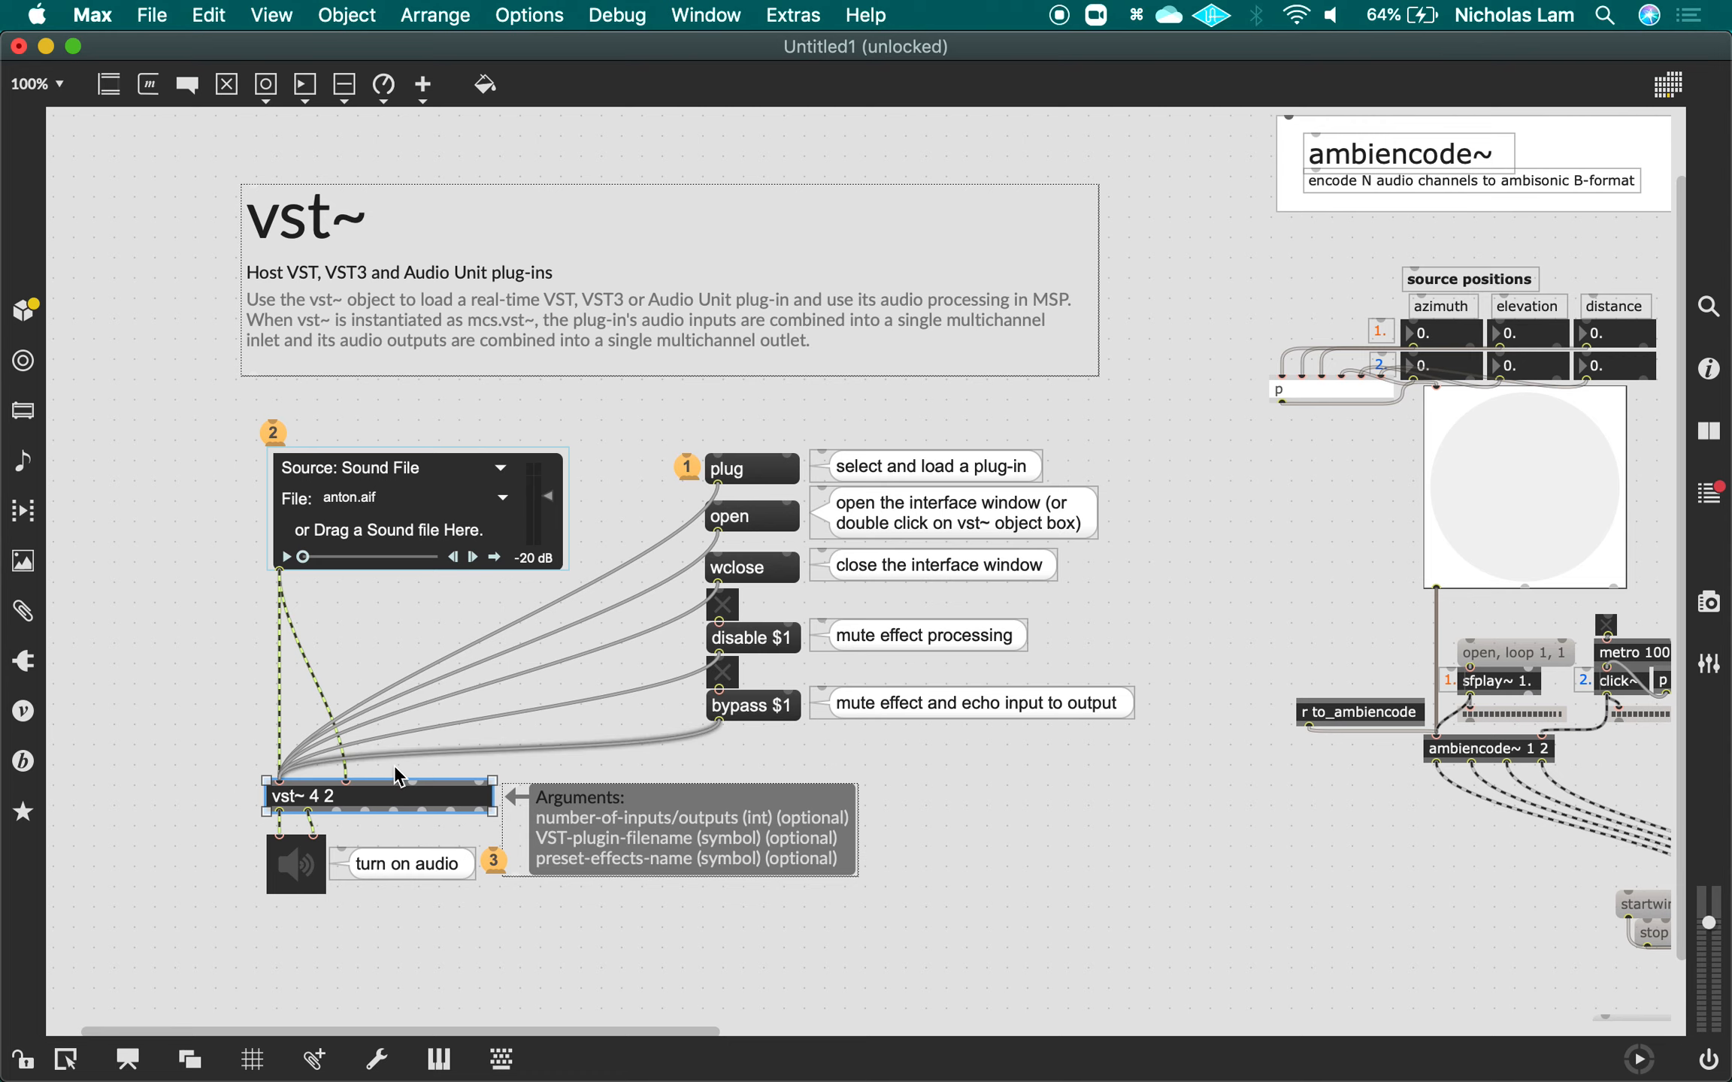
Load the WaveShell1-VST3 11.0.vst3 plug-in into the vst~ object.
super+click(755, 472)
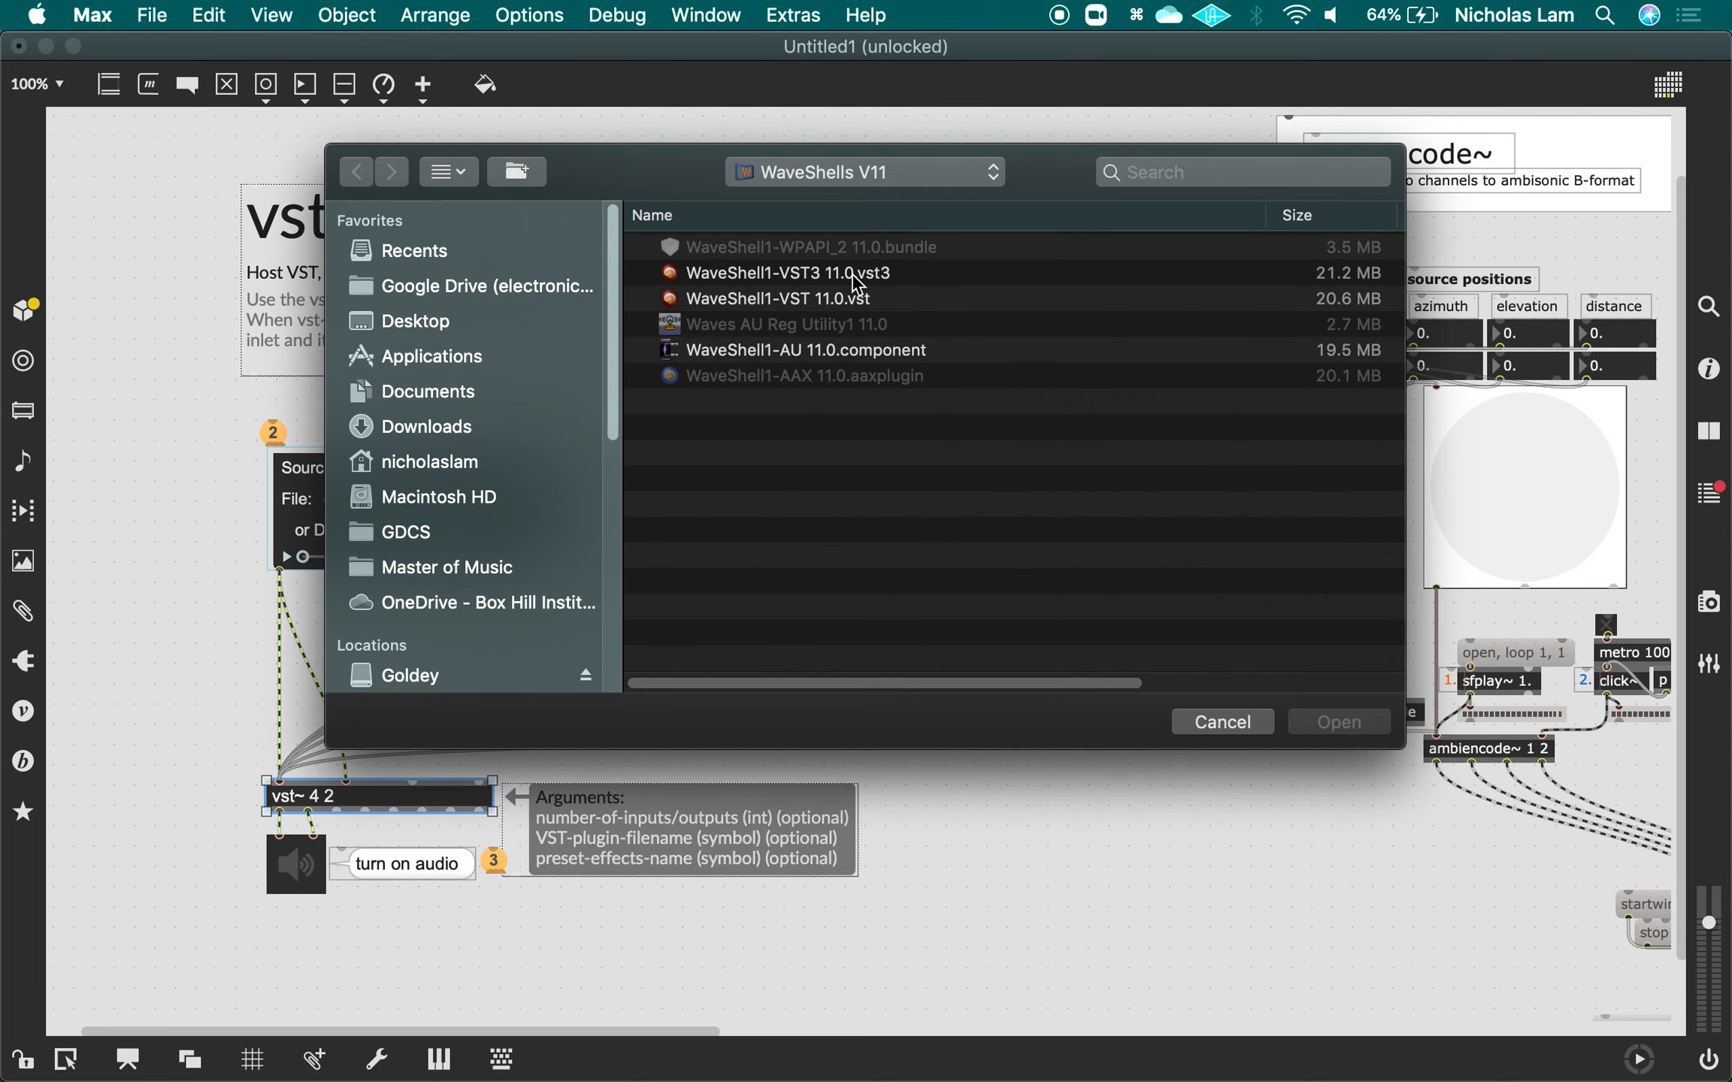
click(854, 275)
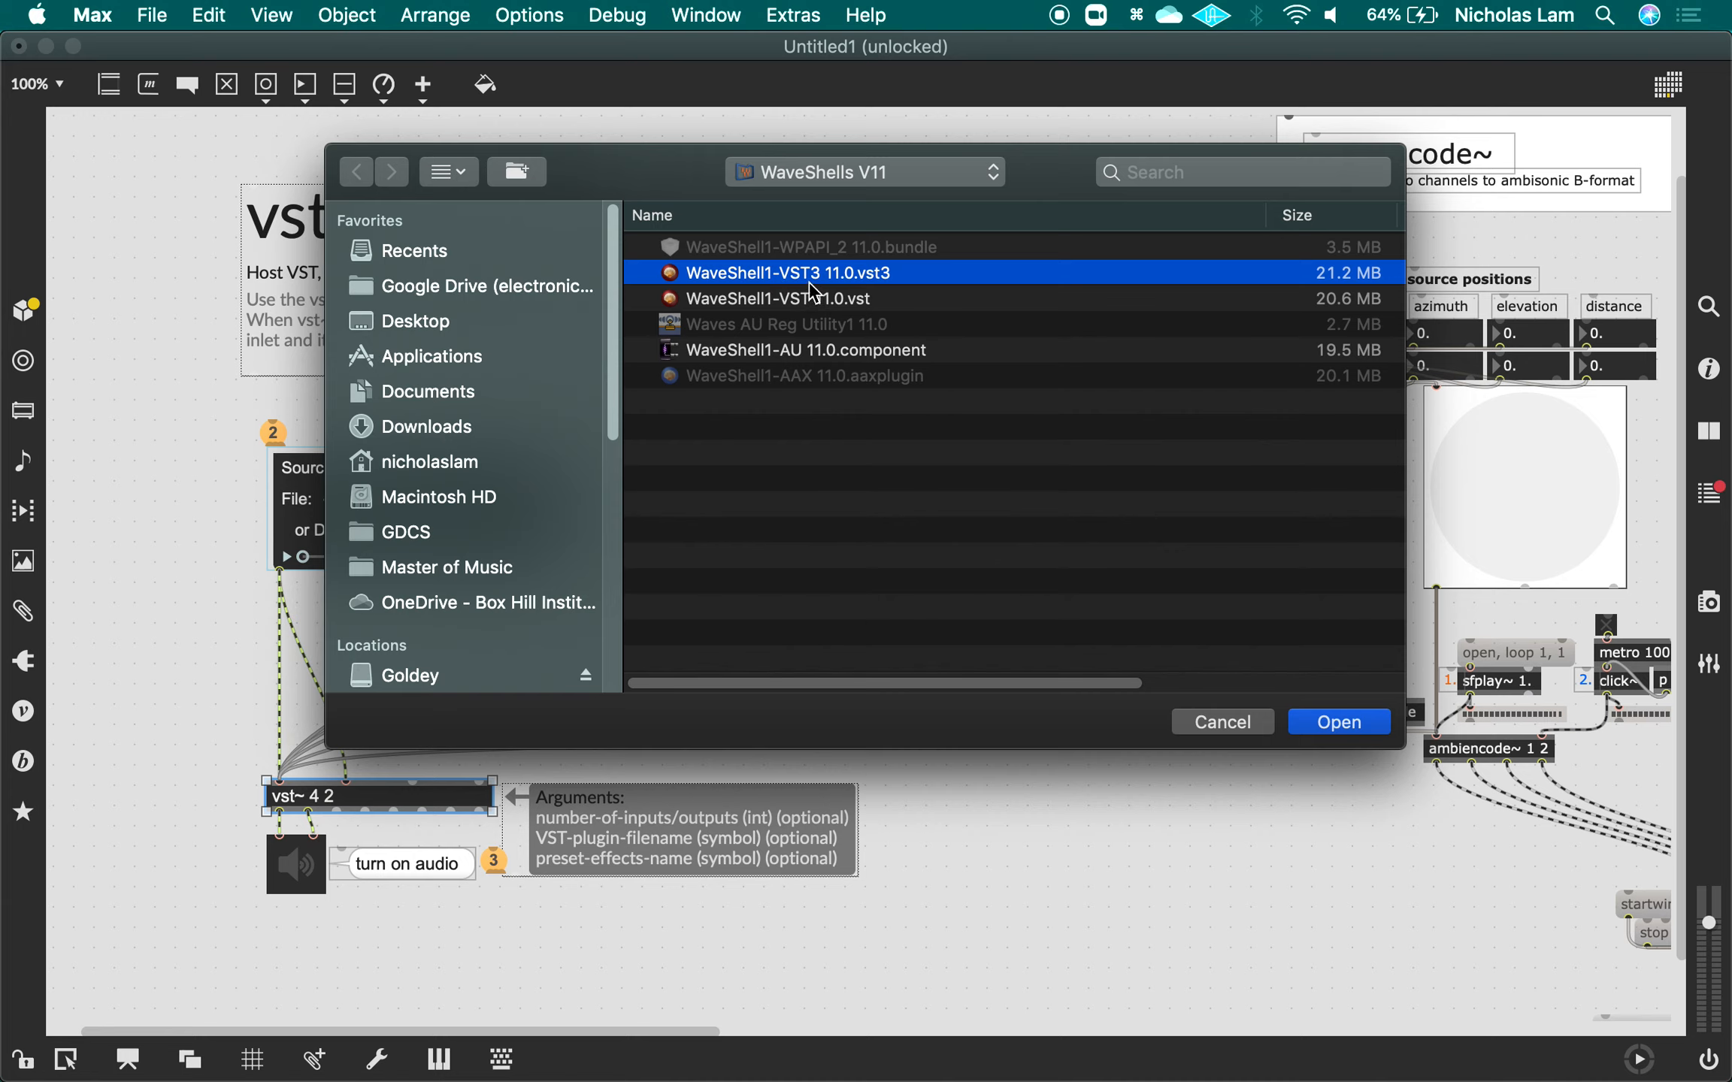
click(1347, 724)
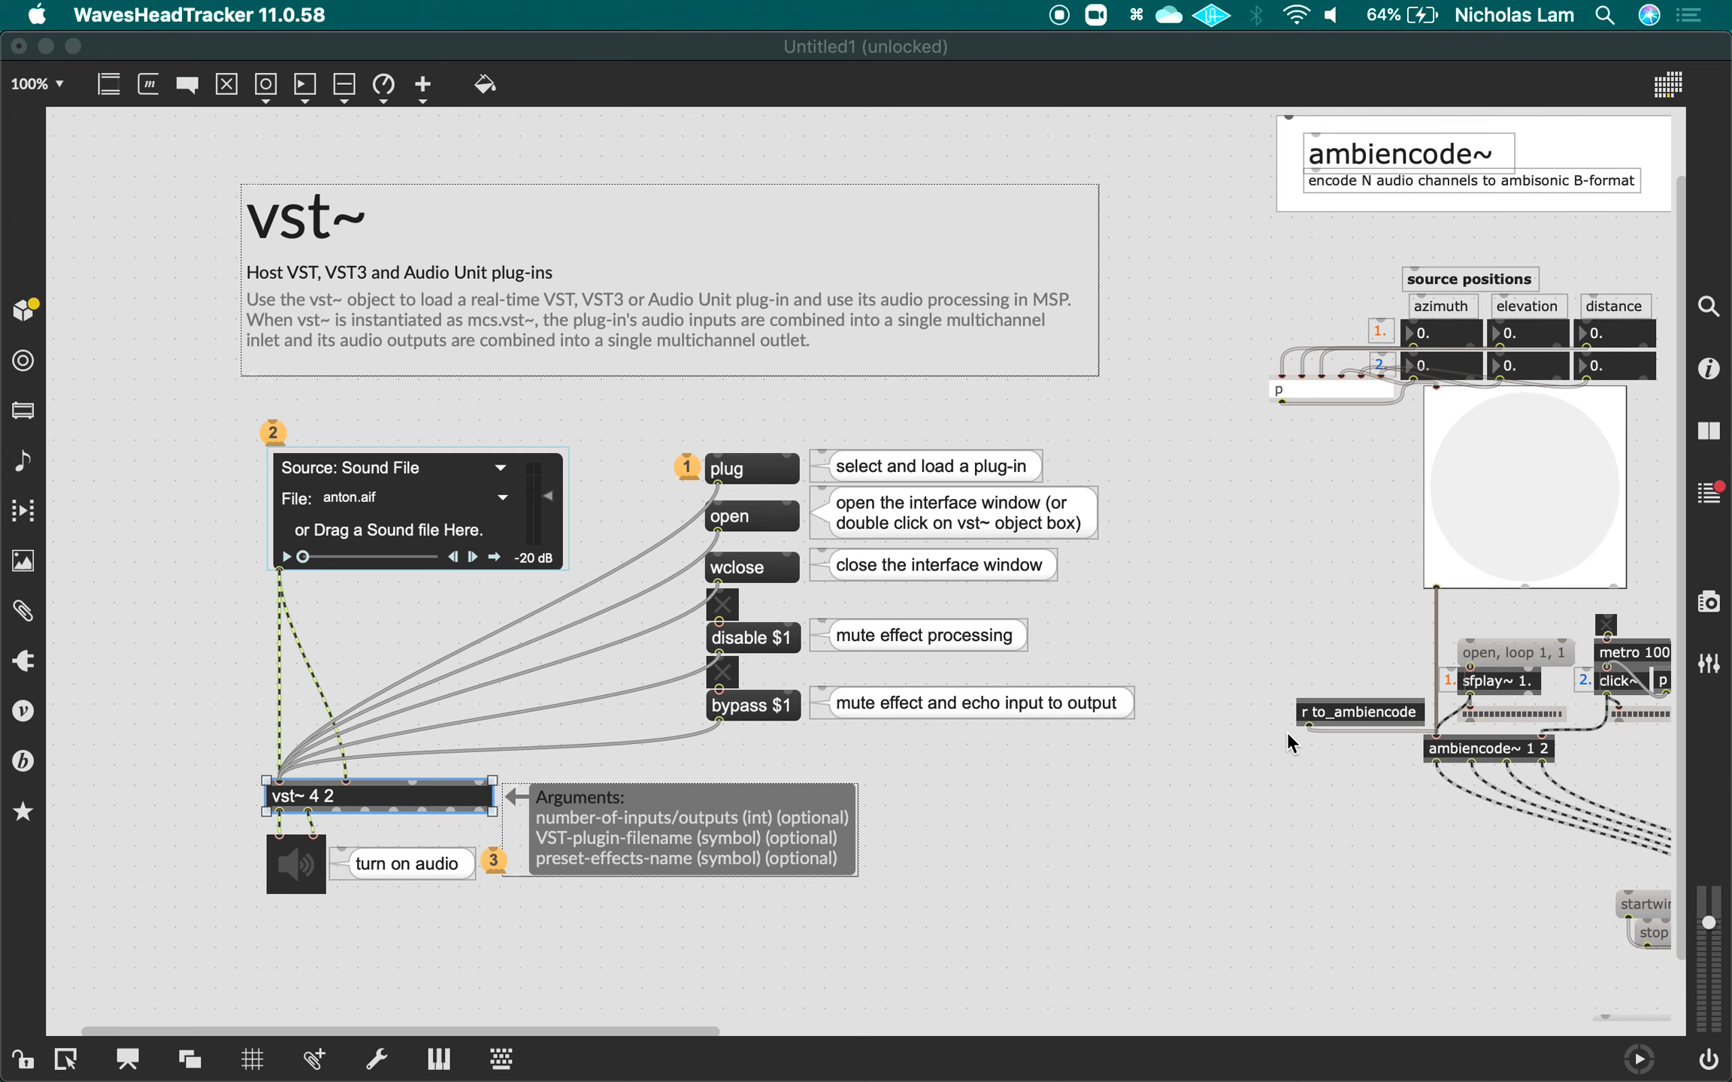
Switch to WavesHeadTracker to check the camera tracking and return to the Max patch.
mouse_move(741, 1071)
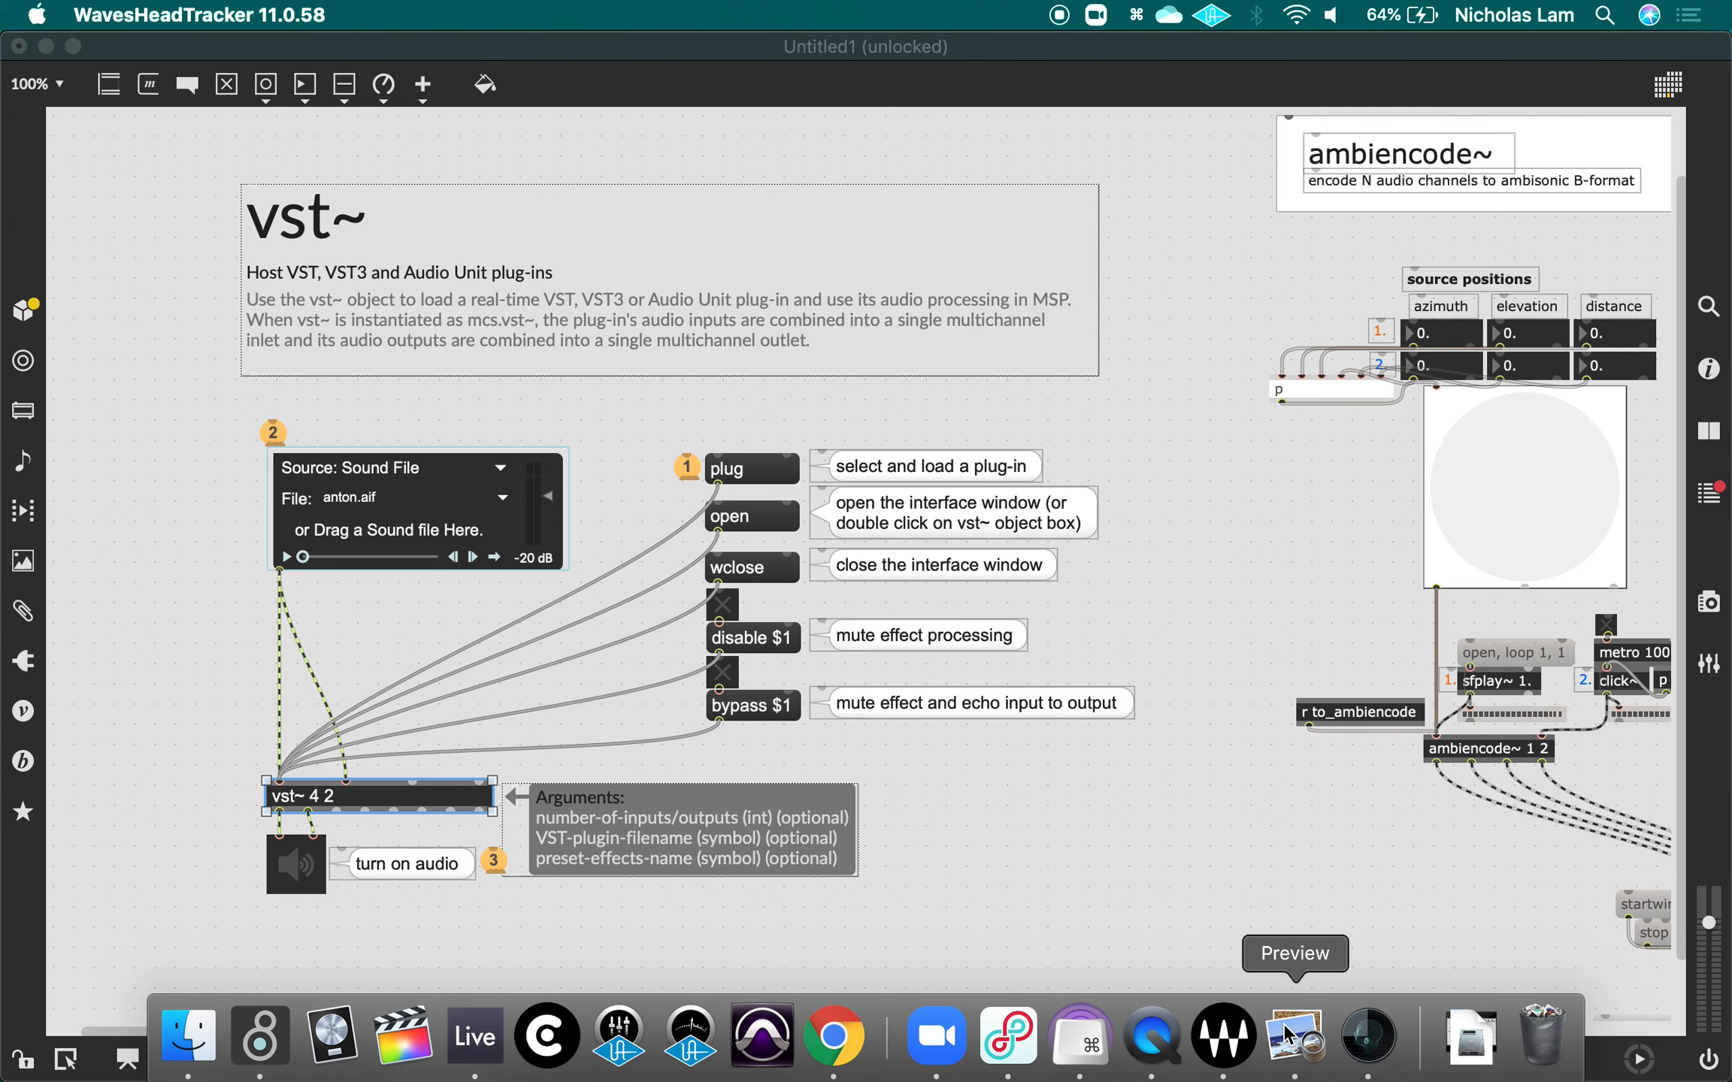
click(1353, 1041)
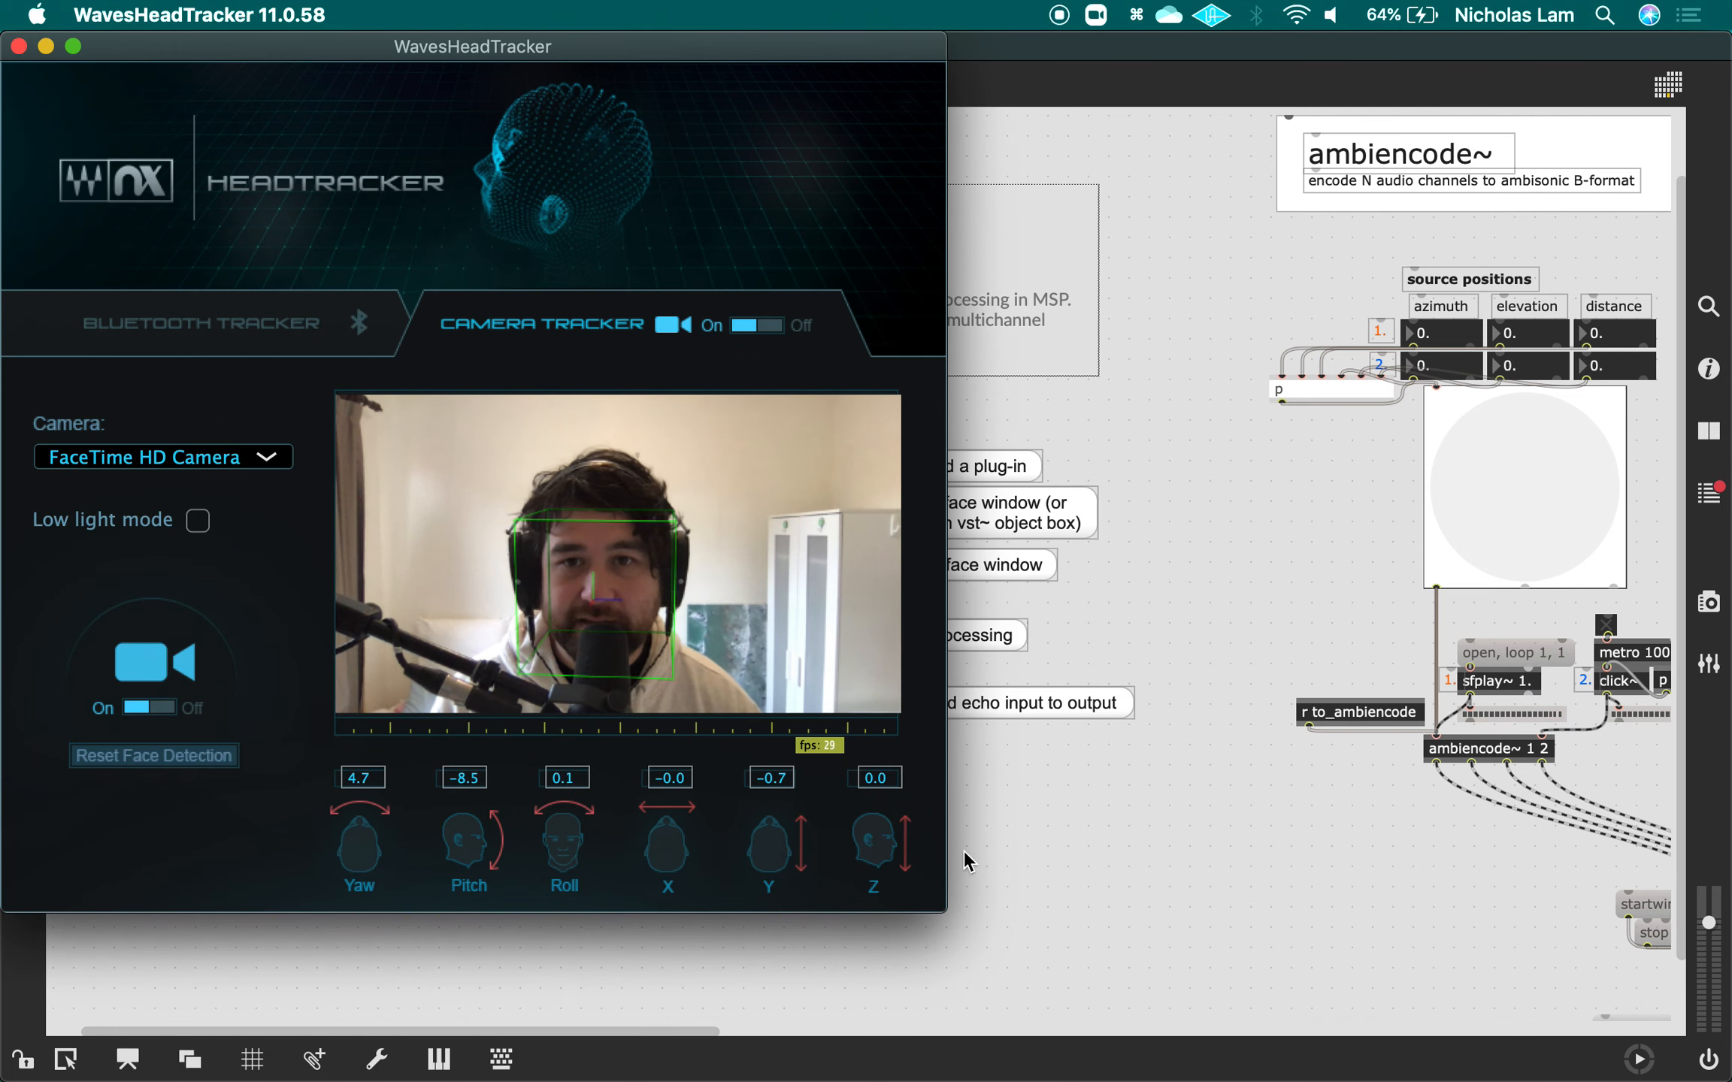
click(1013, 856)
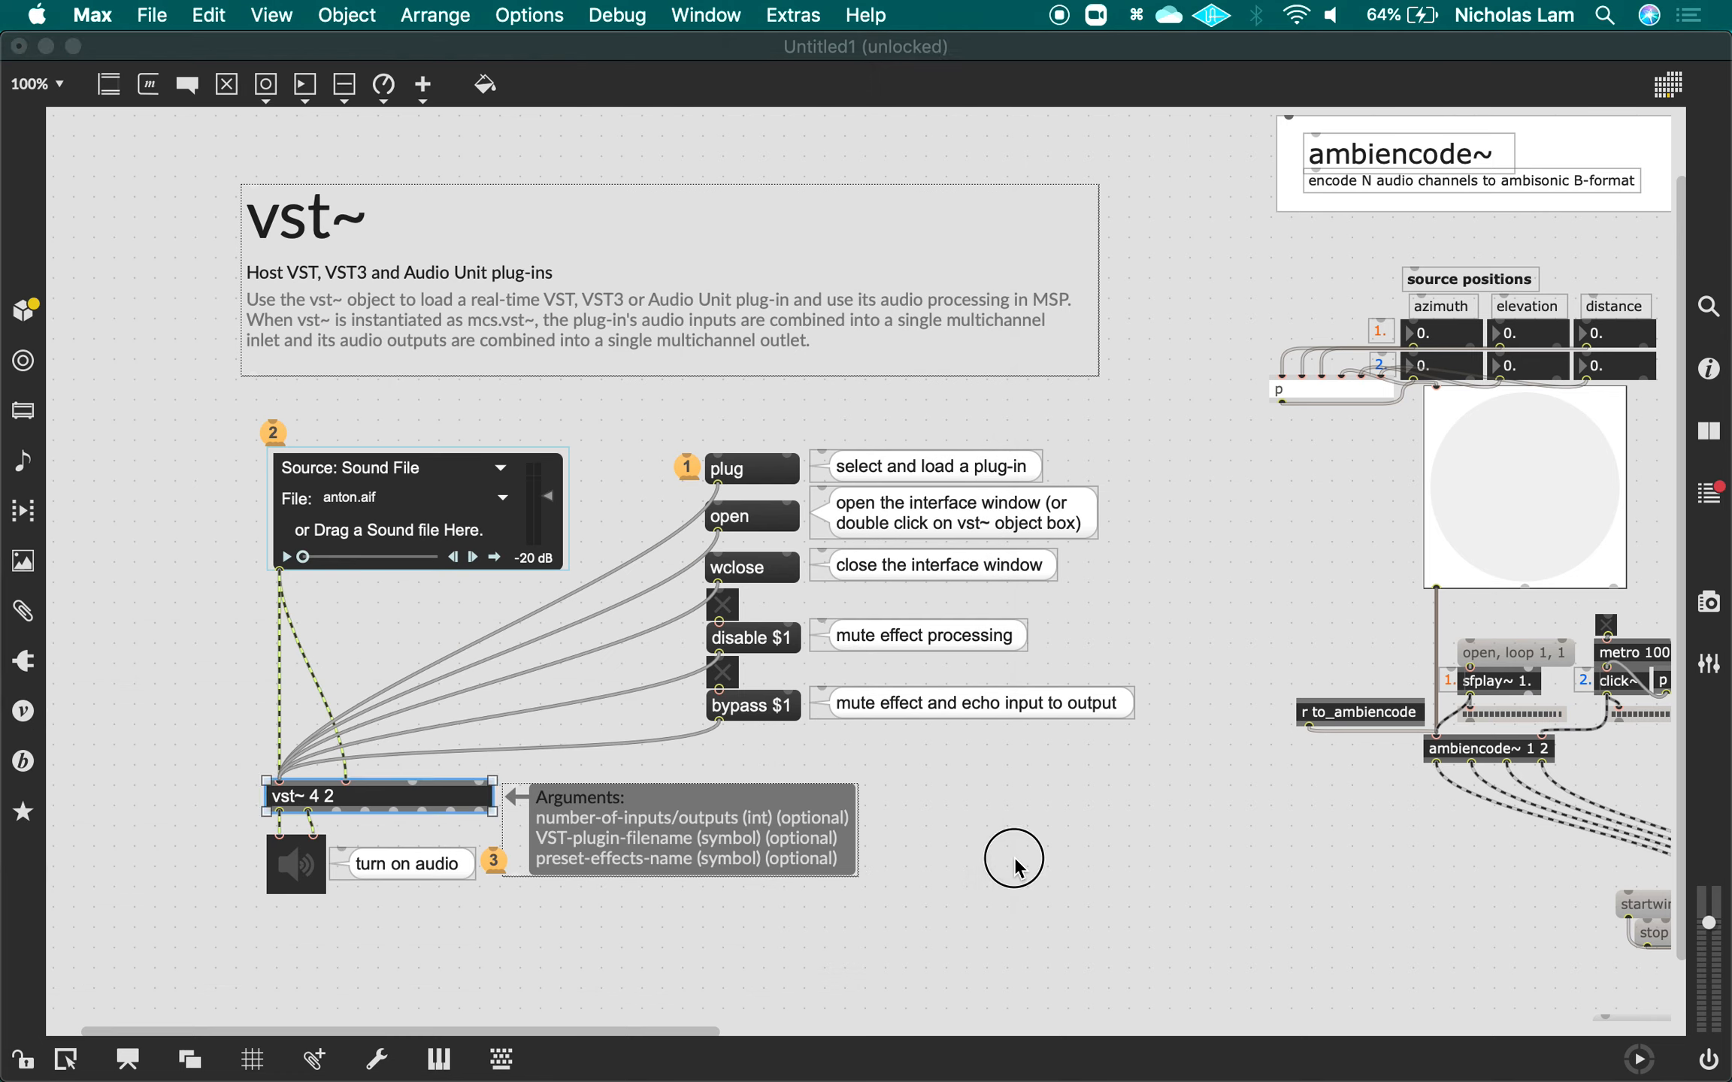
Open the Nx Ambisonics Quad/Stereo interface and place it beside the WavesHeadTracker window.
click(766, 519)
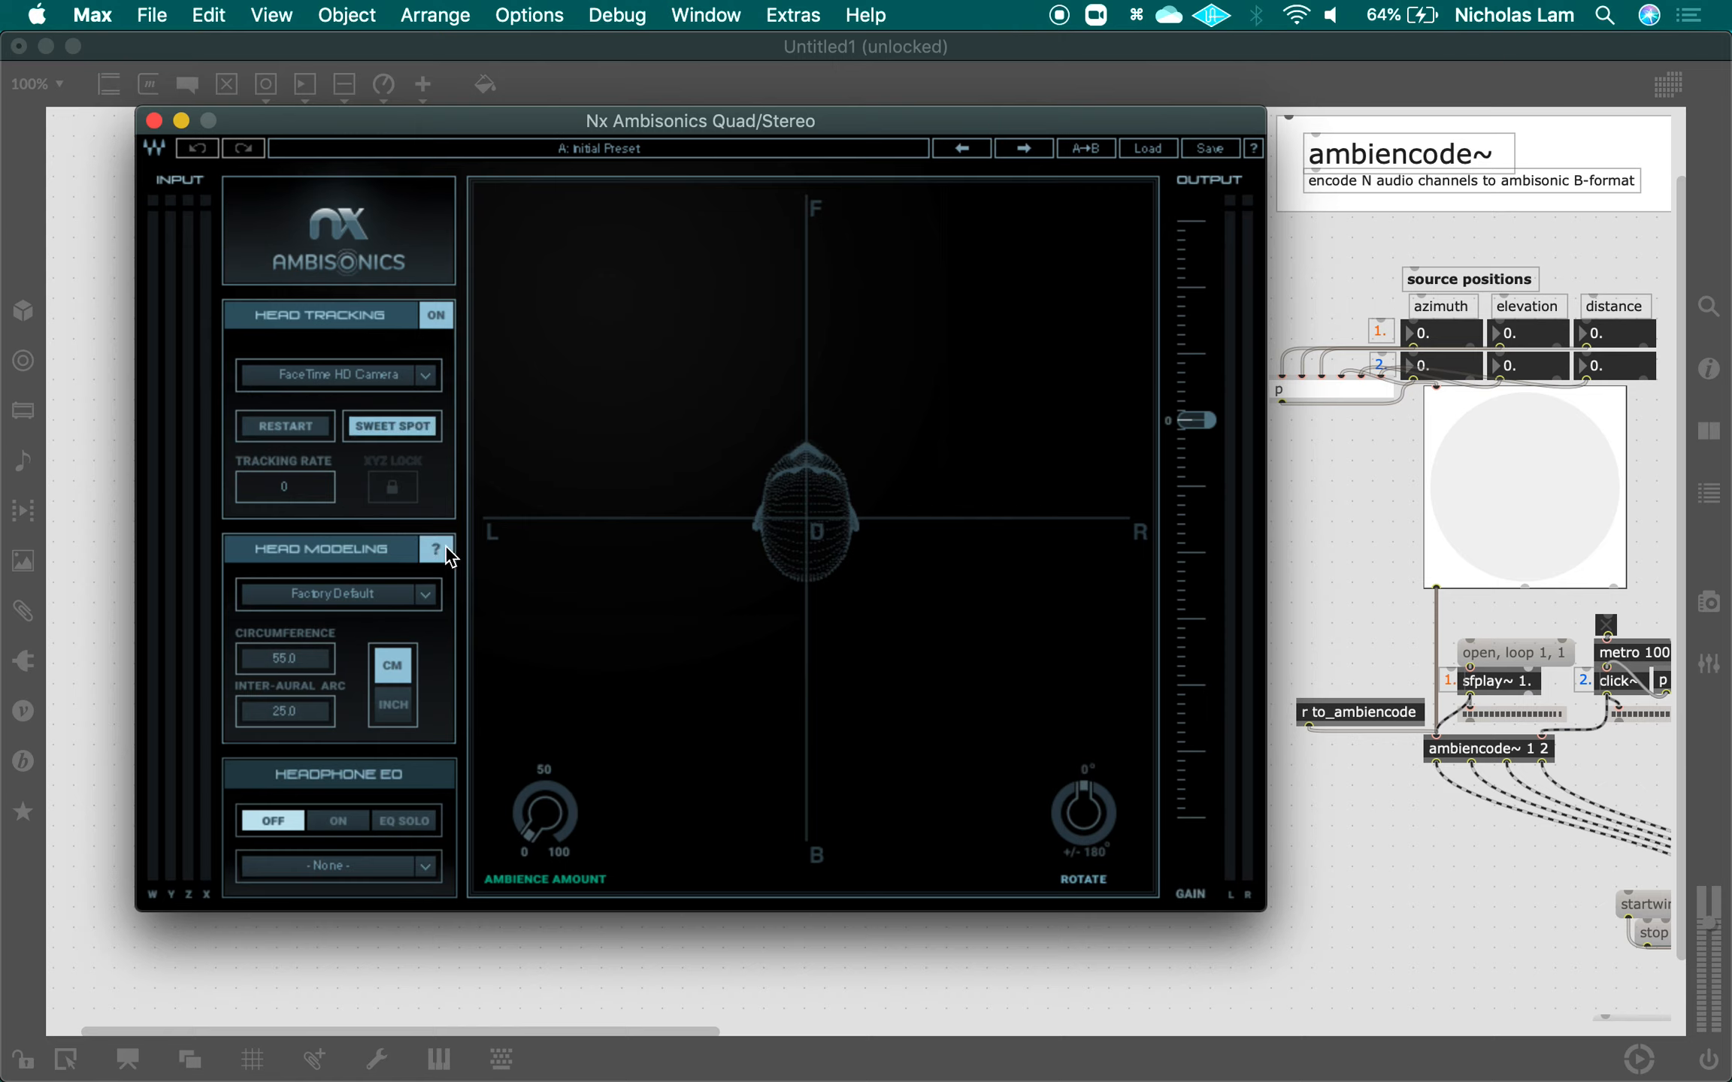
key(super+grave)
key(super+grave)
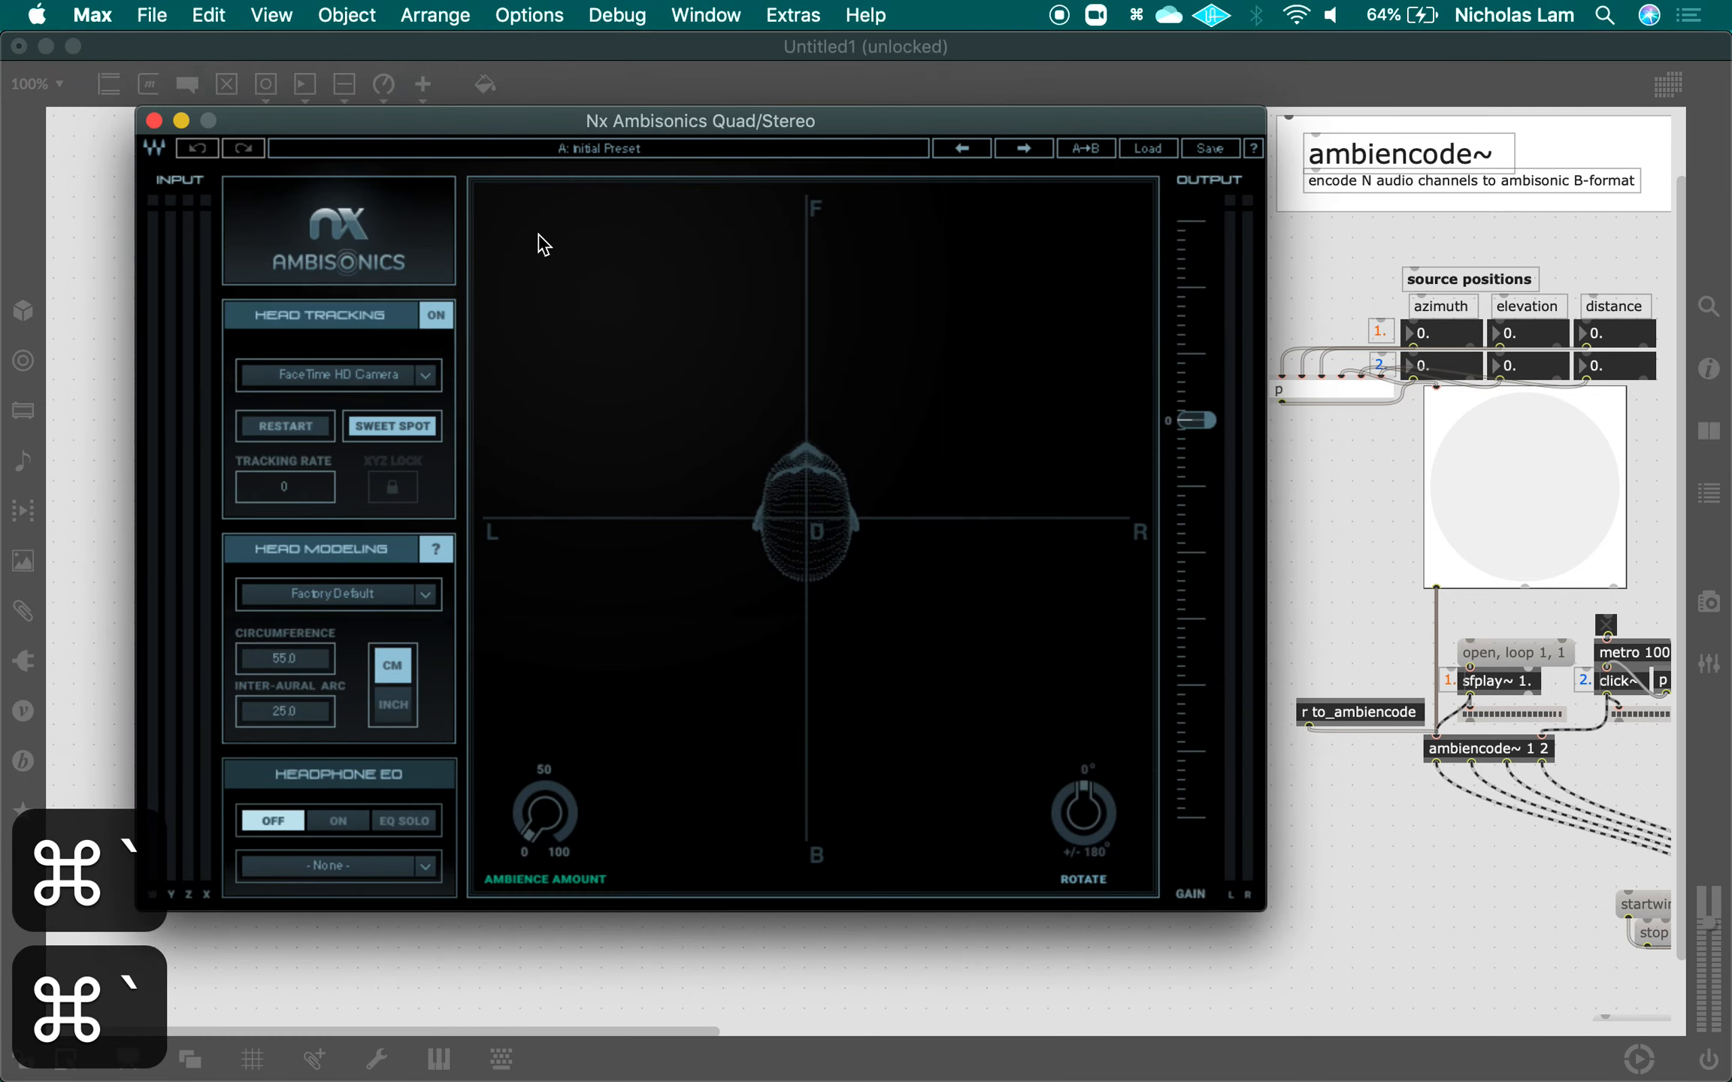
key(super+Tab)
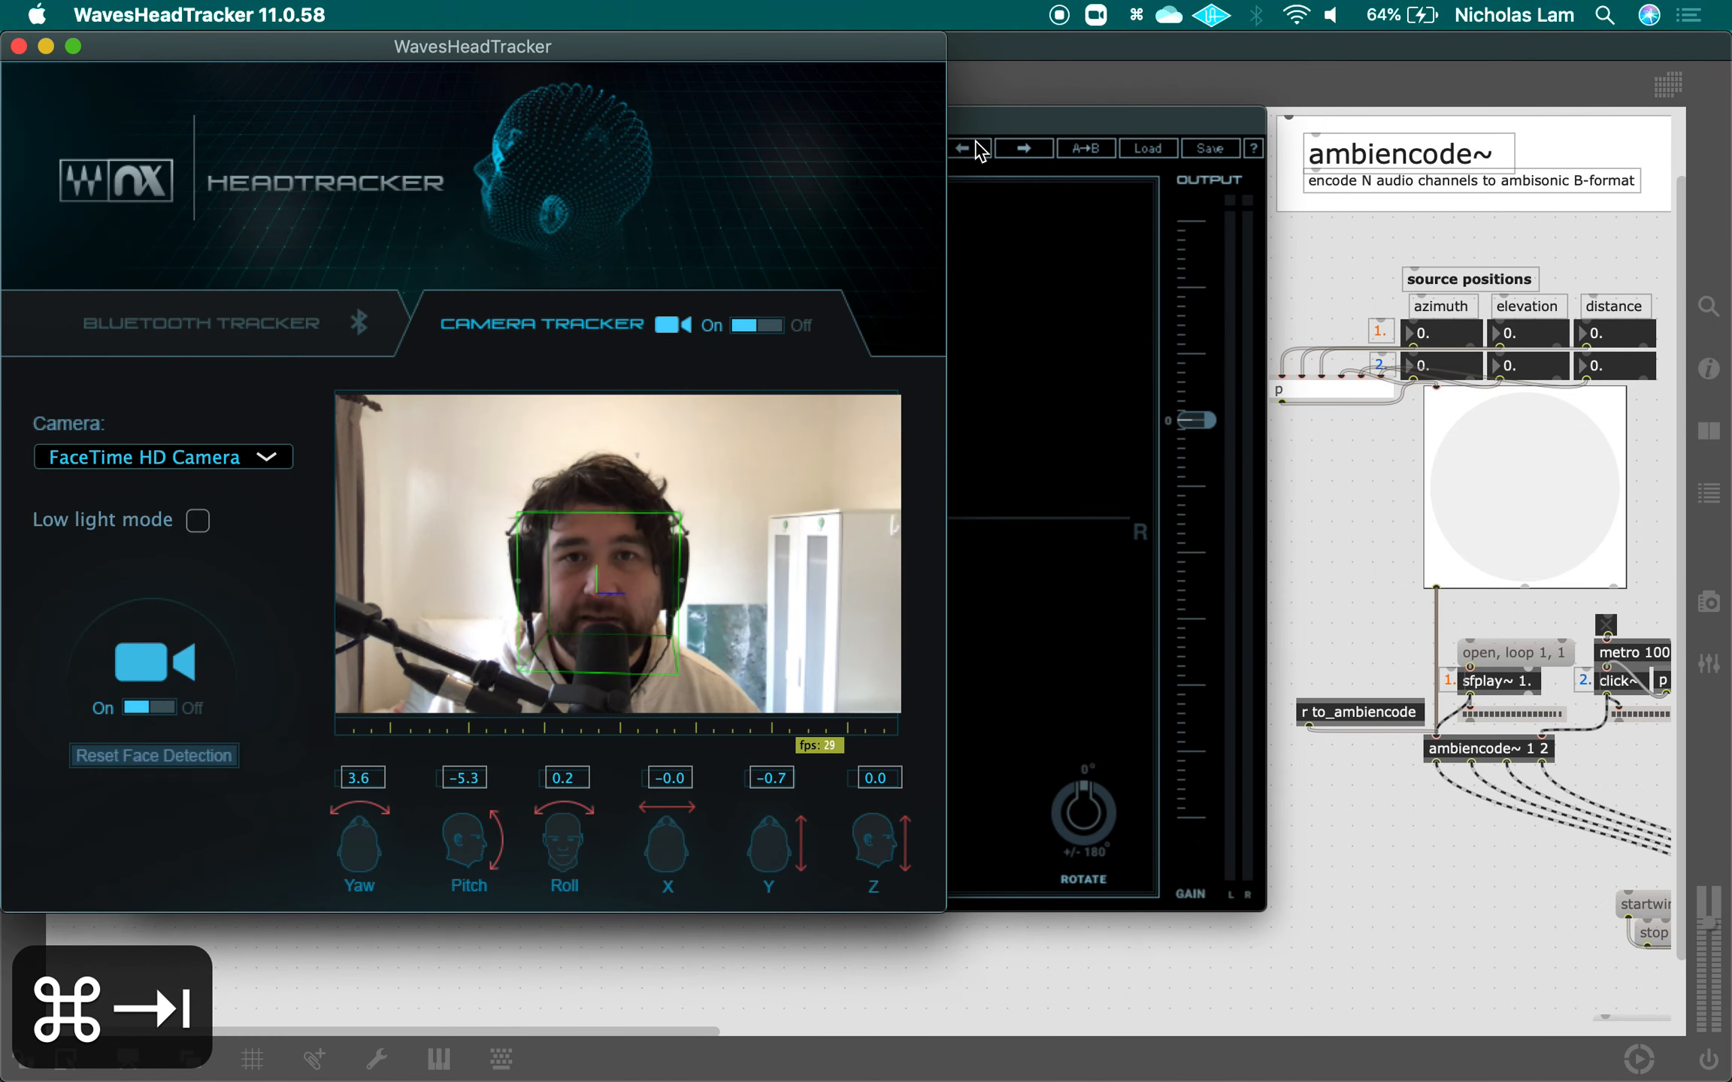
drag(975, 125, 1571, 137)
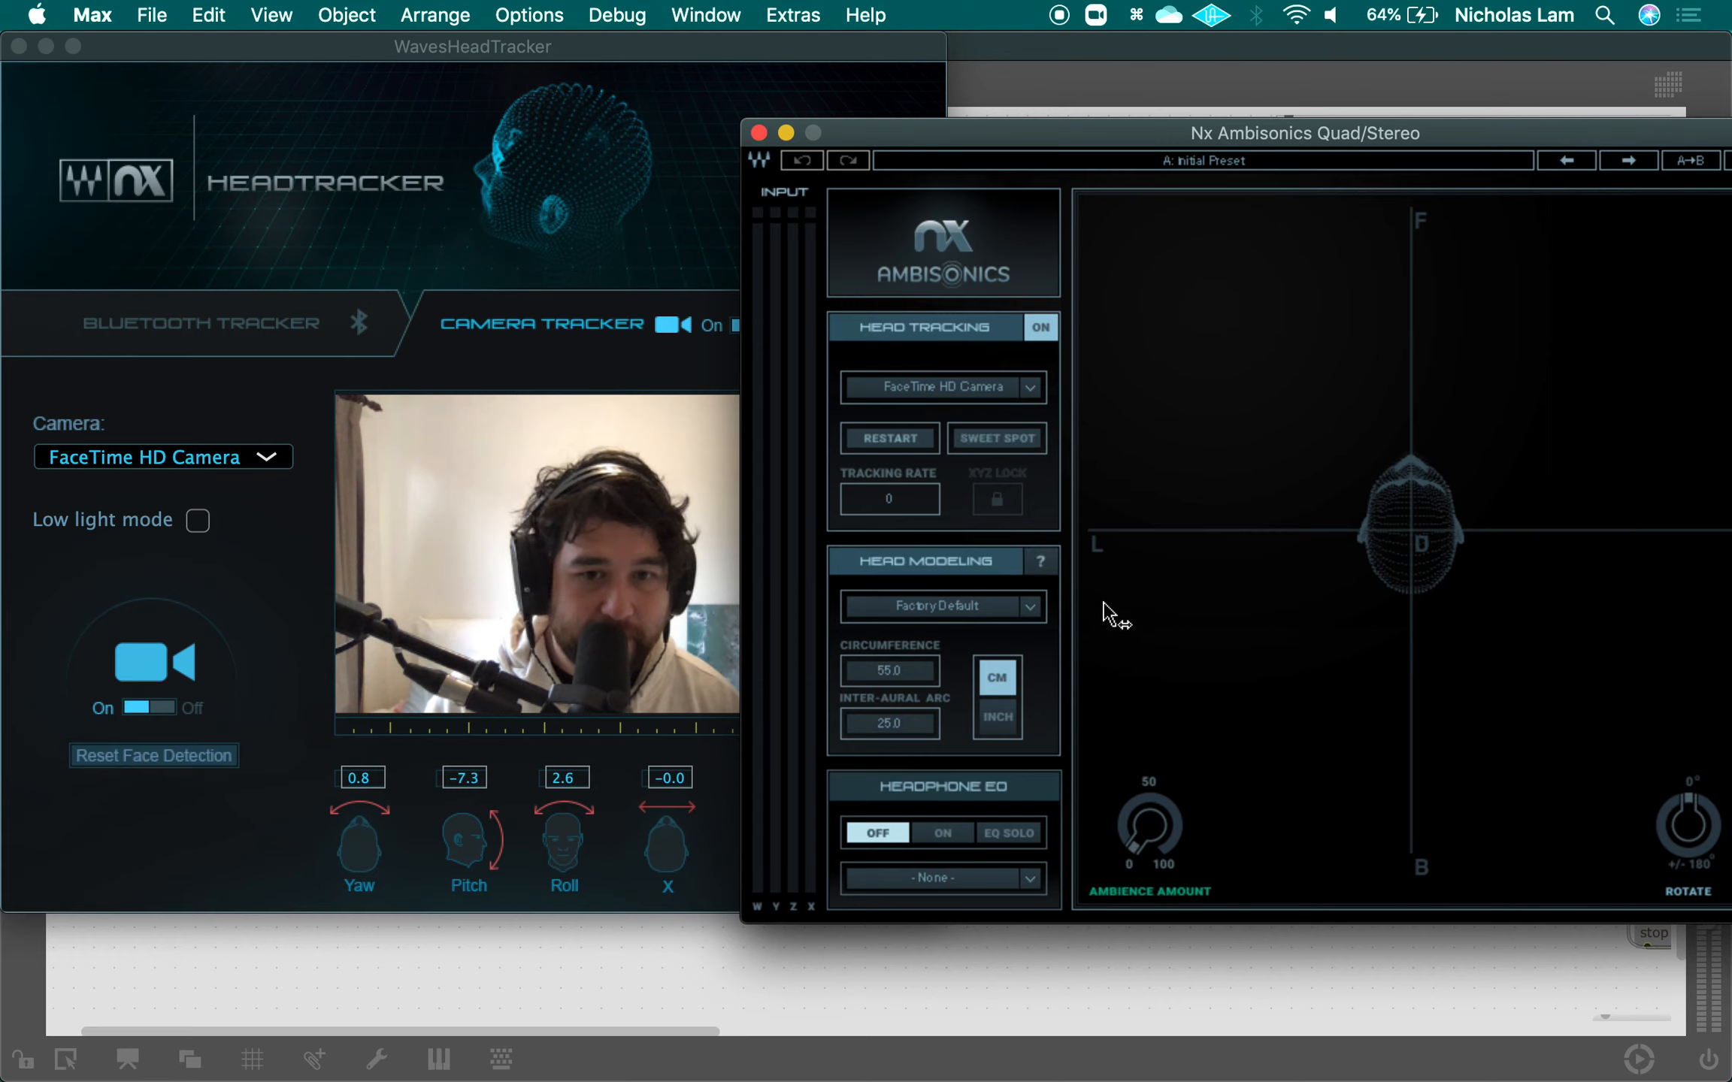
Reset the plug-in's head-tracking sweet spot, view the head modeling help document, and return to the plug-in window.
click(1022, 444)
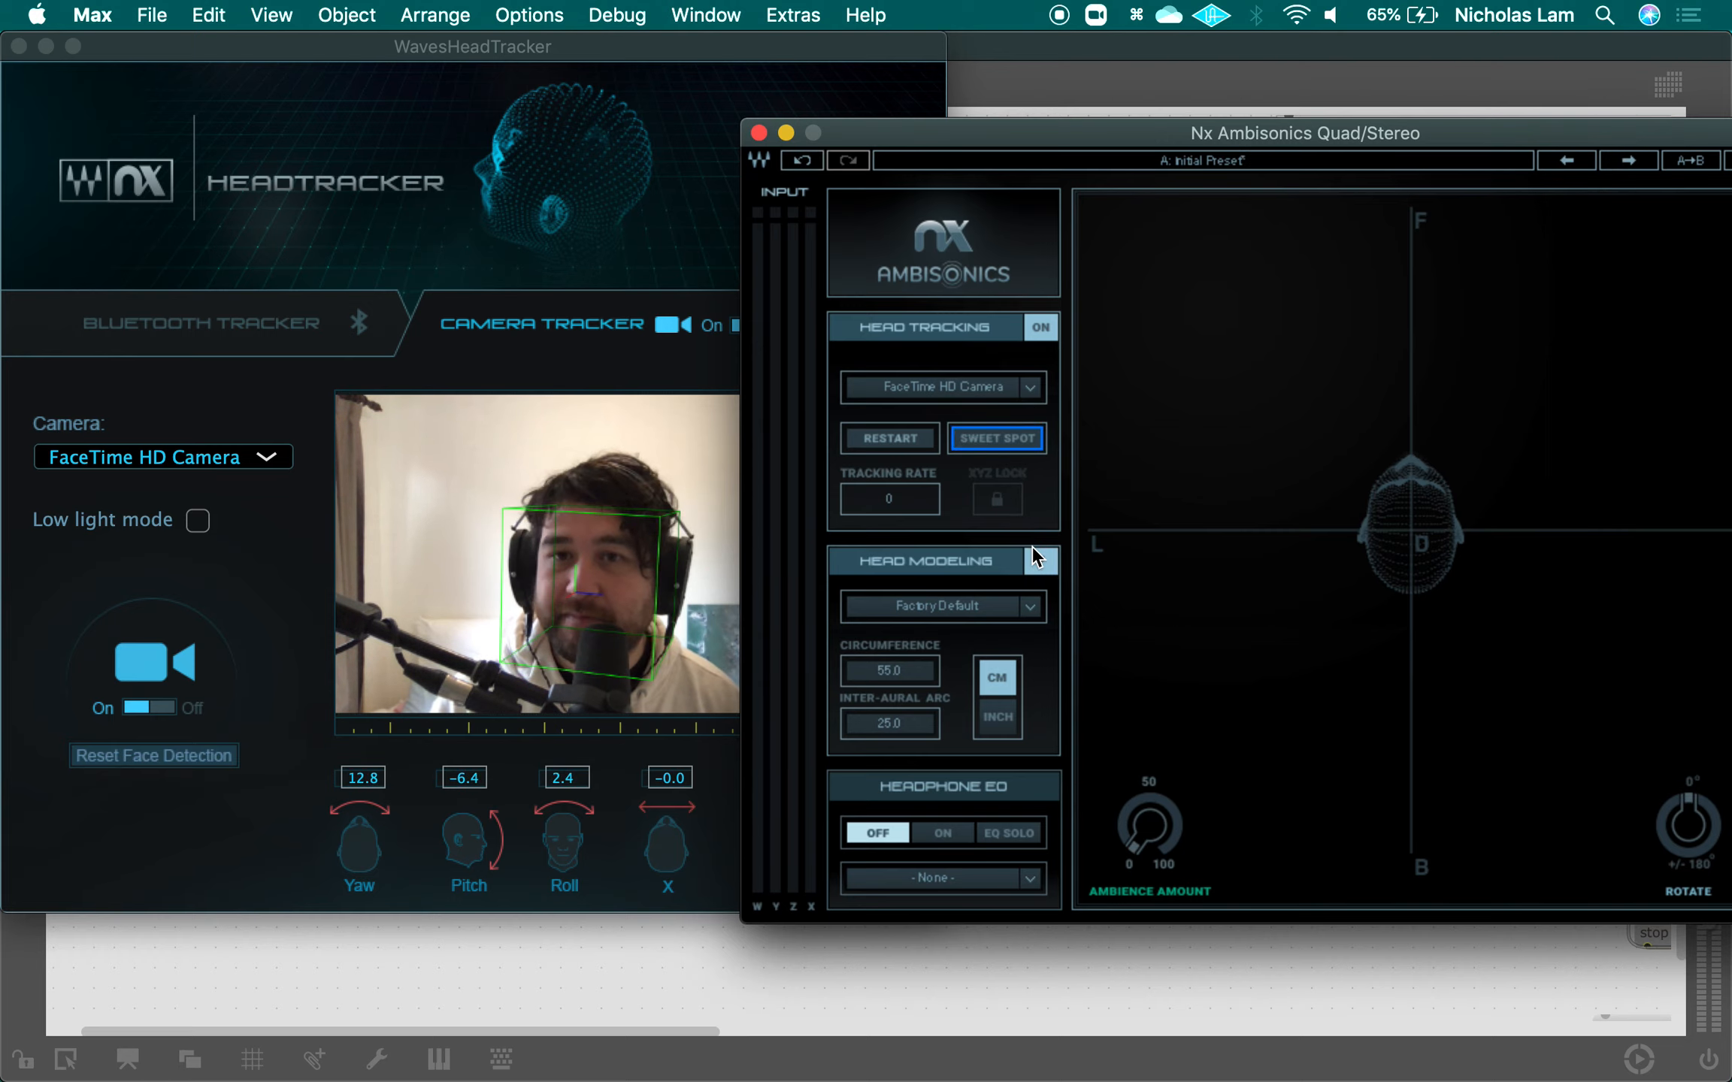
key(super+Tab)
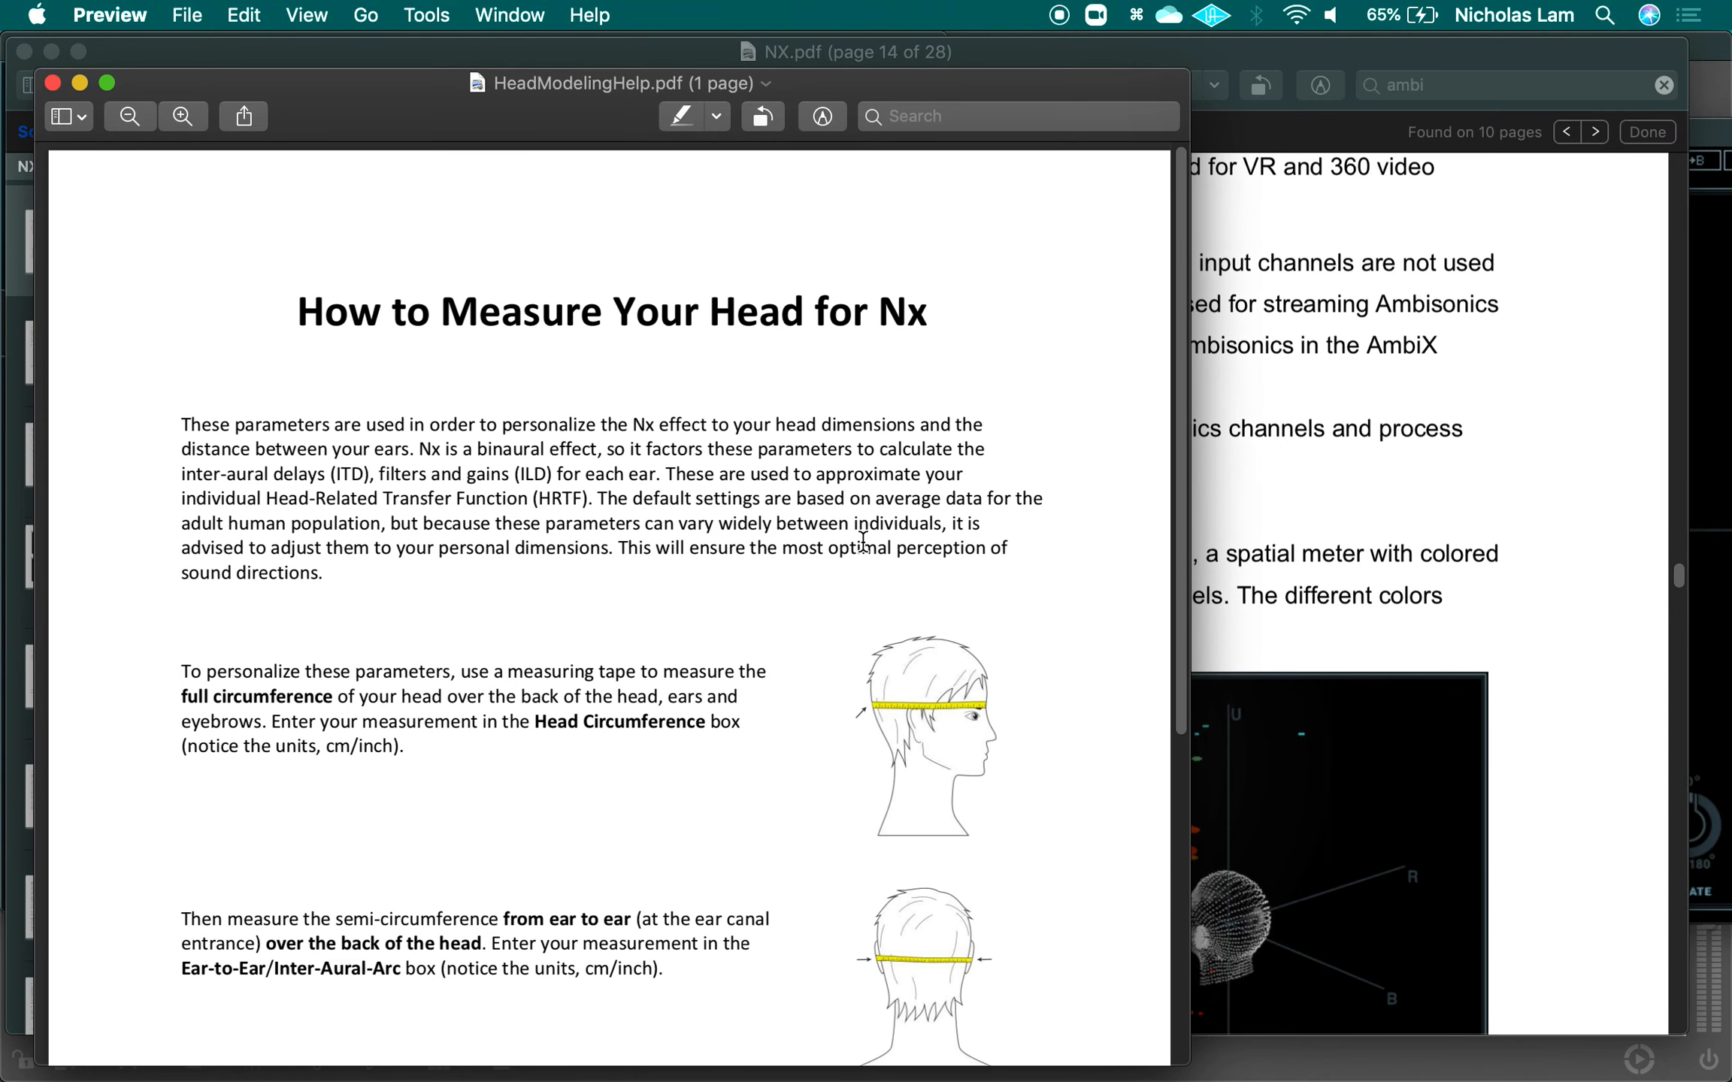
key(super+Tab)
key(super+grave)
key(super+grave)
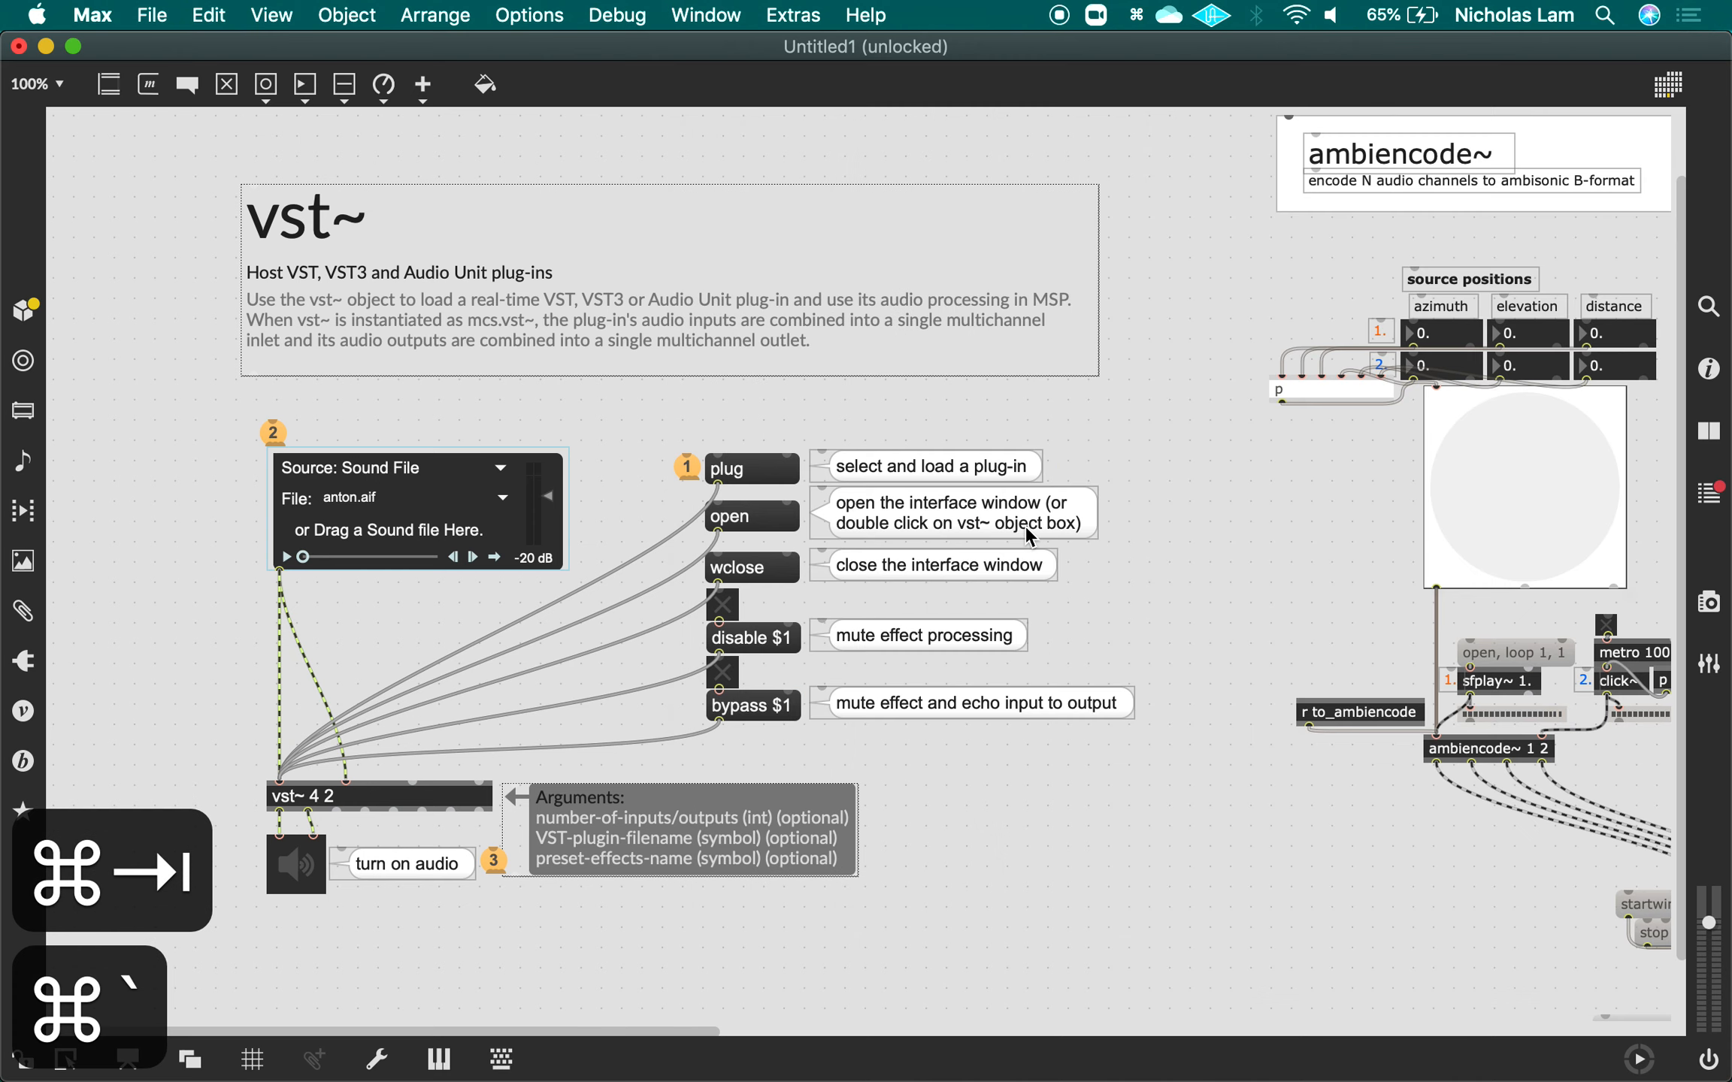
key(super+grave)
key(super+grave)
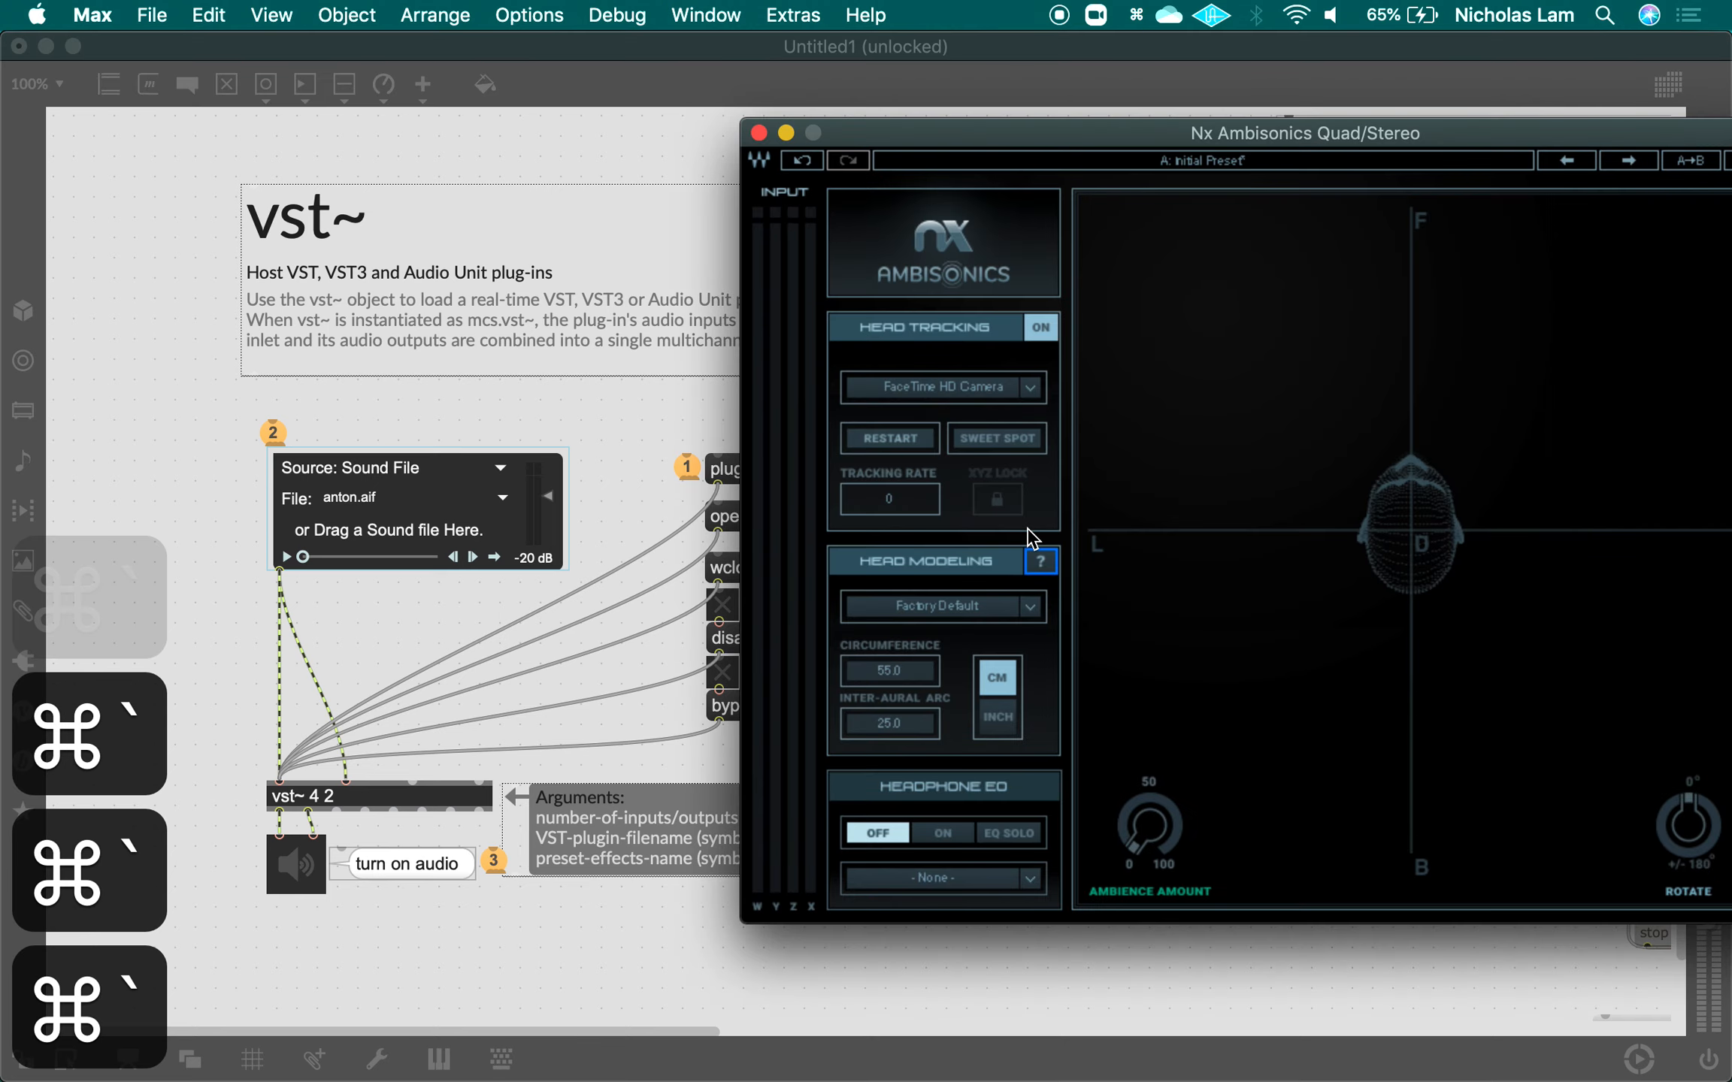
Check WavesHeadTracker, reselect FaceTime HD Camera as the plug-in's head tracking source with tracking on, and reposition the plug-in window.
key(super+Tab)
key(super+Tab)
click(419, 541)
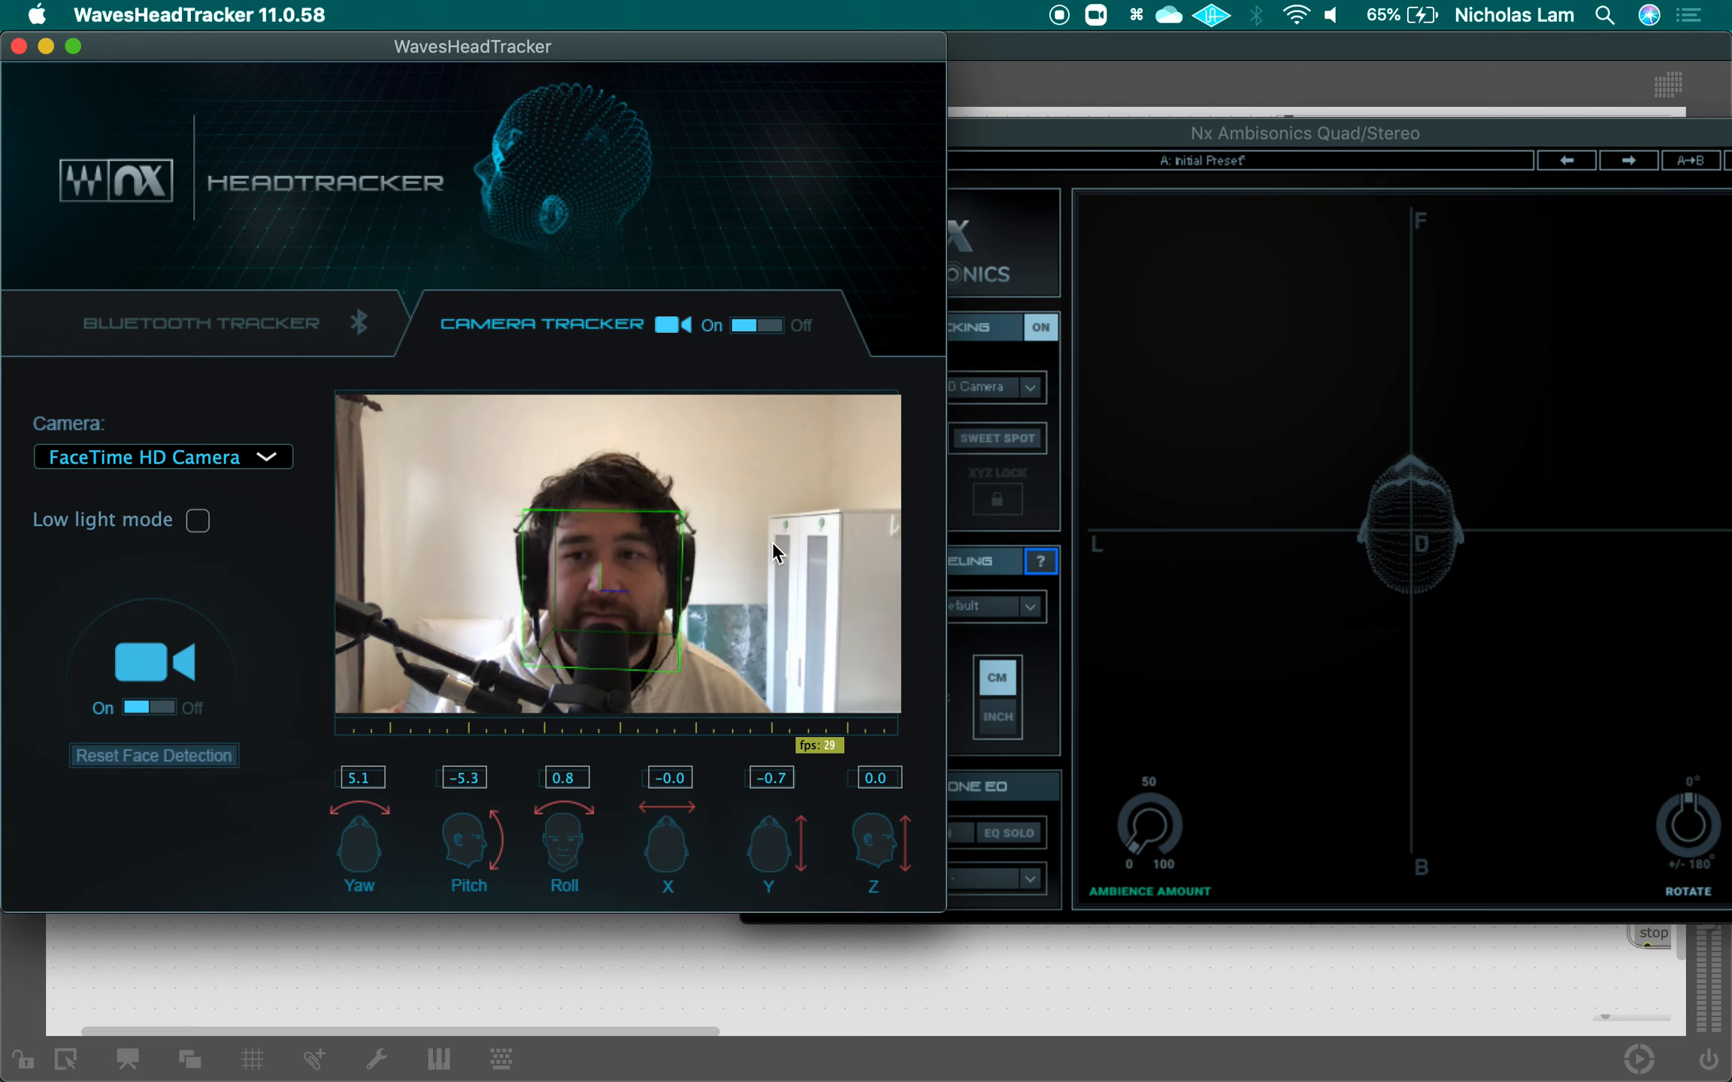
click(1122, 481)
click(1030, 388)
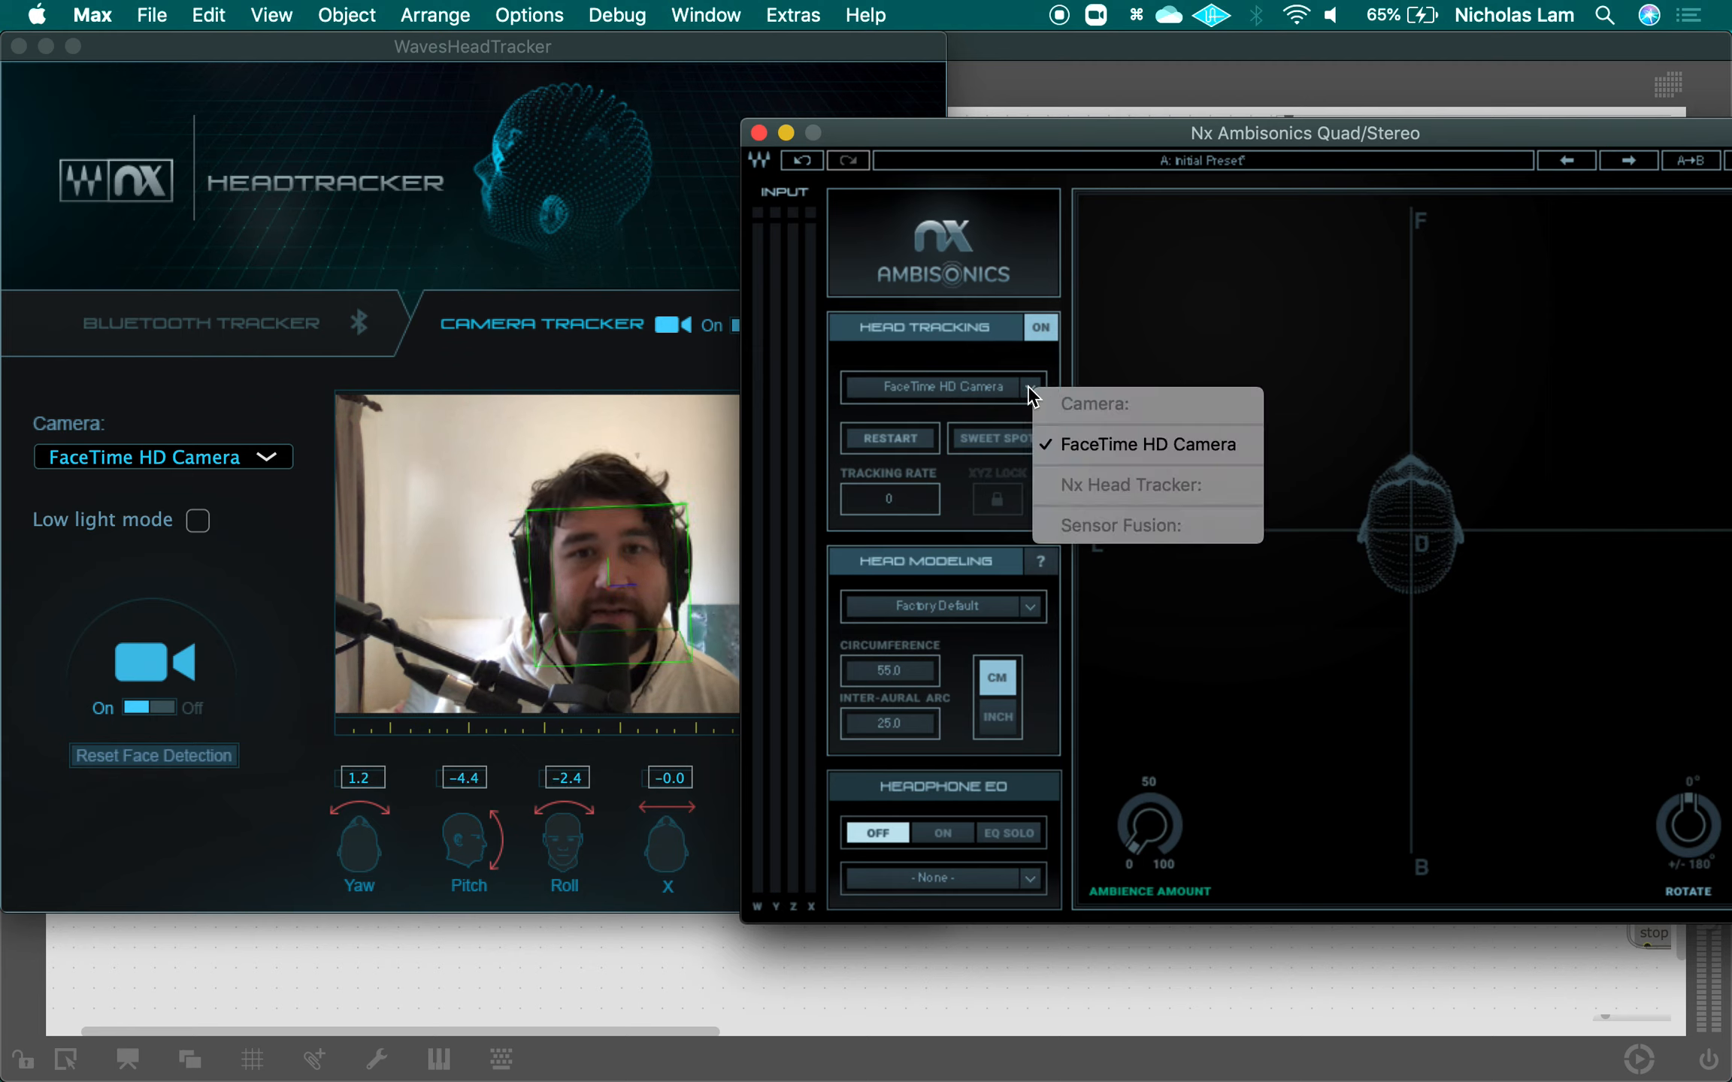
click(1089, 449)
click(985, 402)
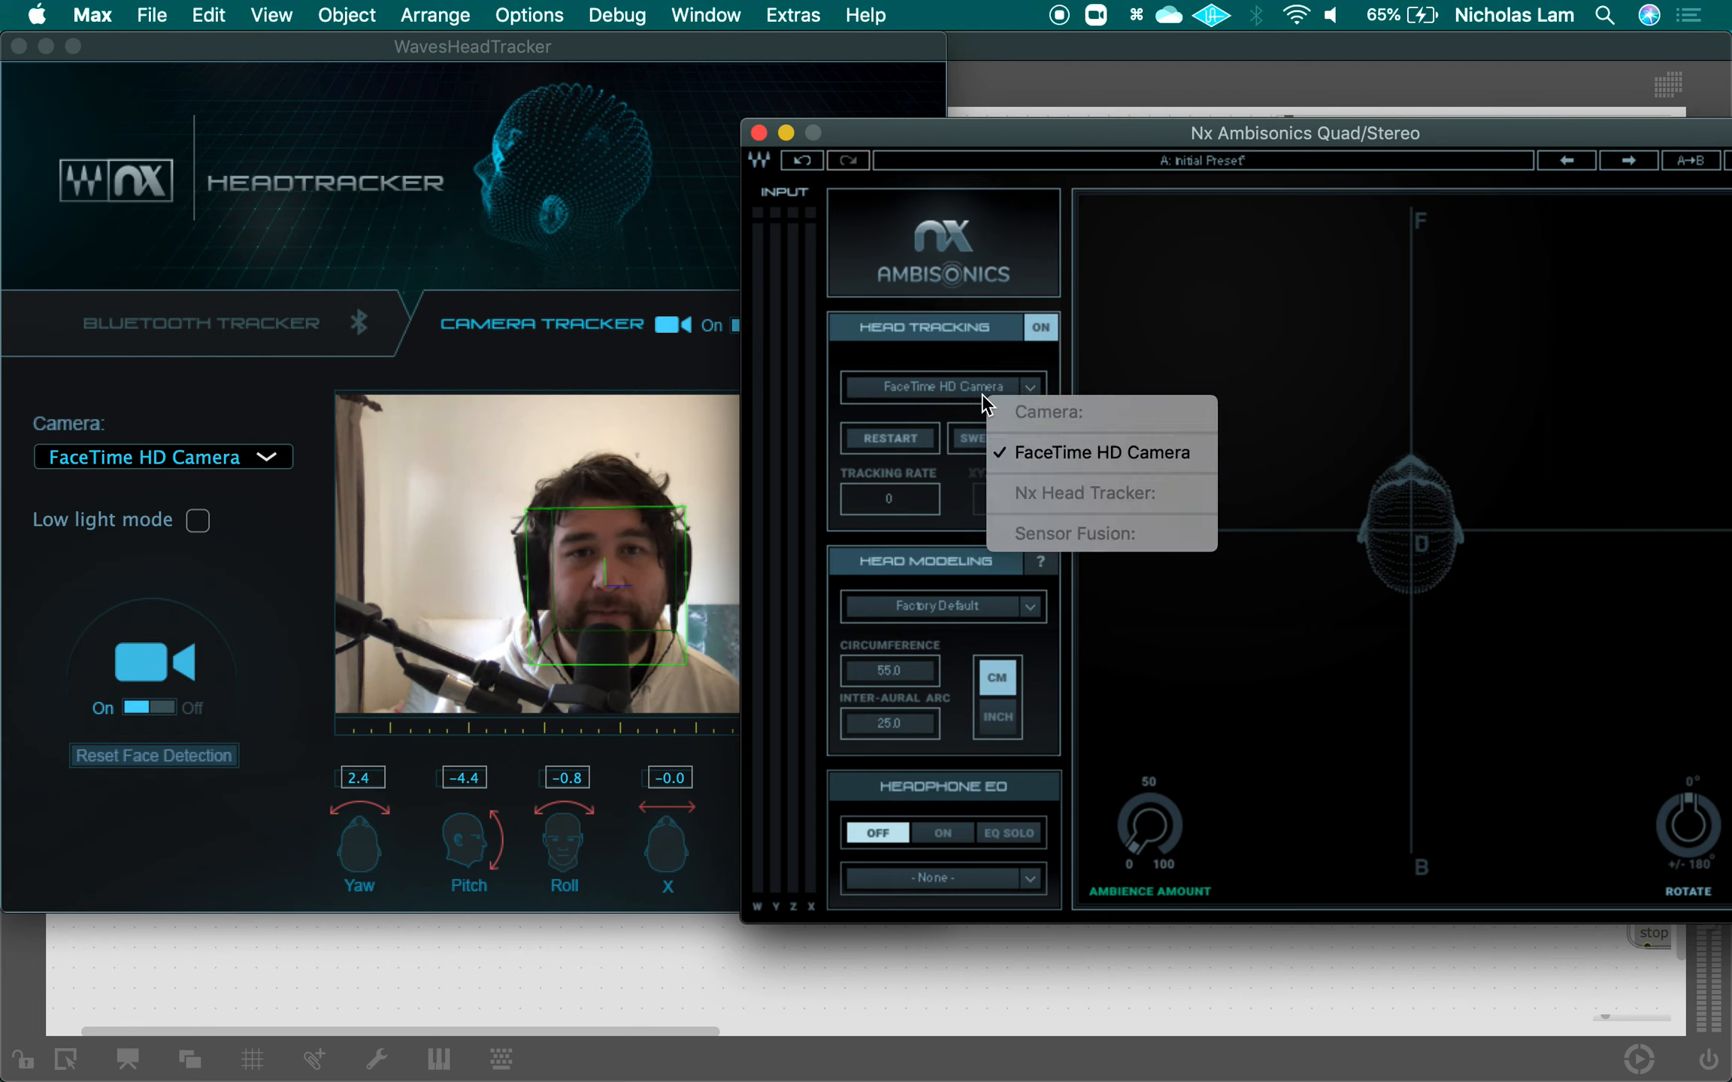
click(1036, 335)
click(1039, 329)
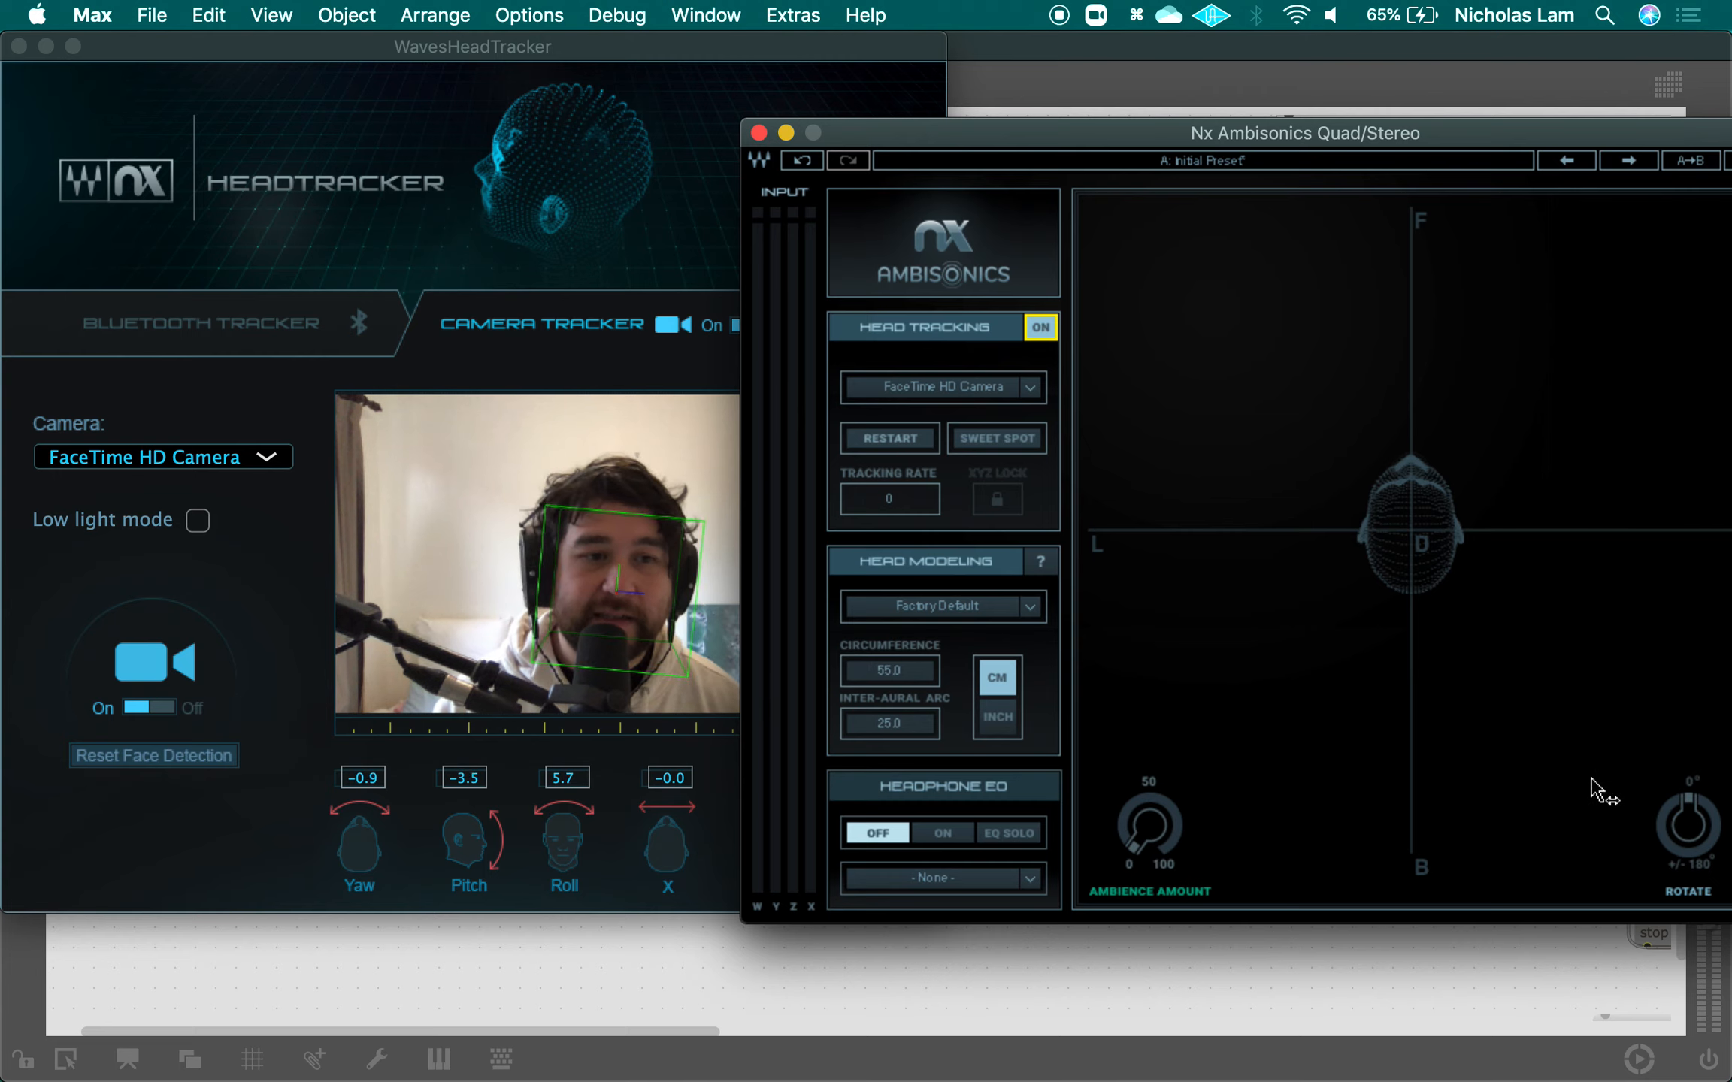
drag(1416, 134, 1189, 70)
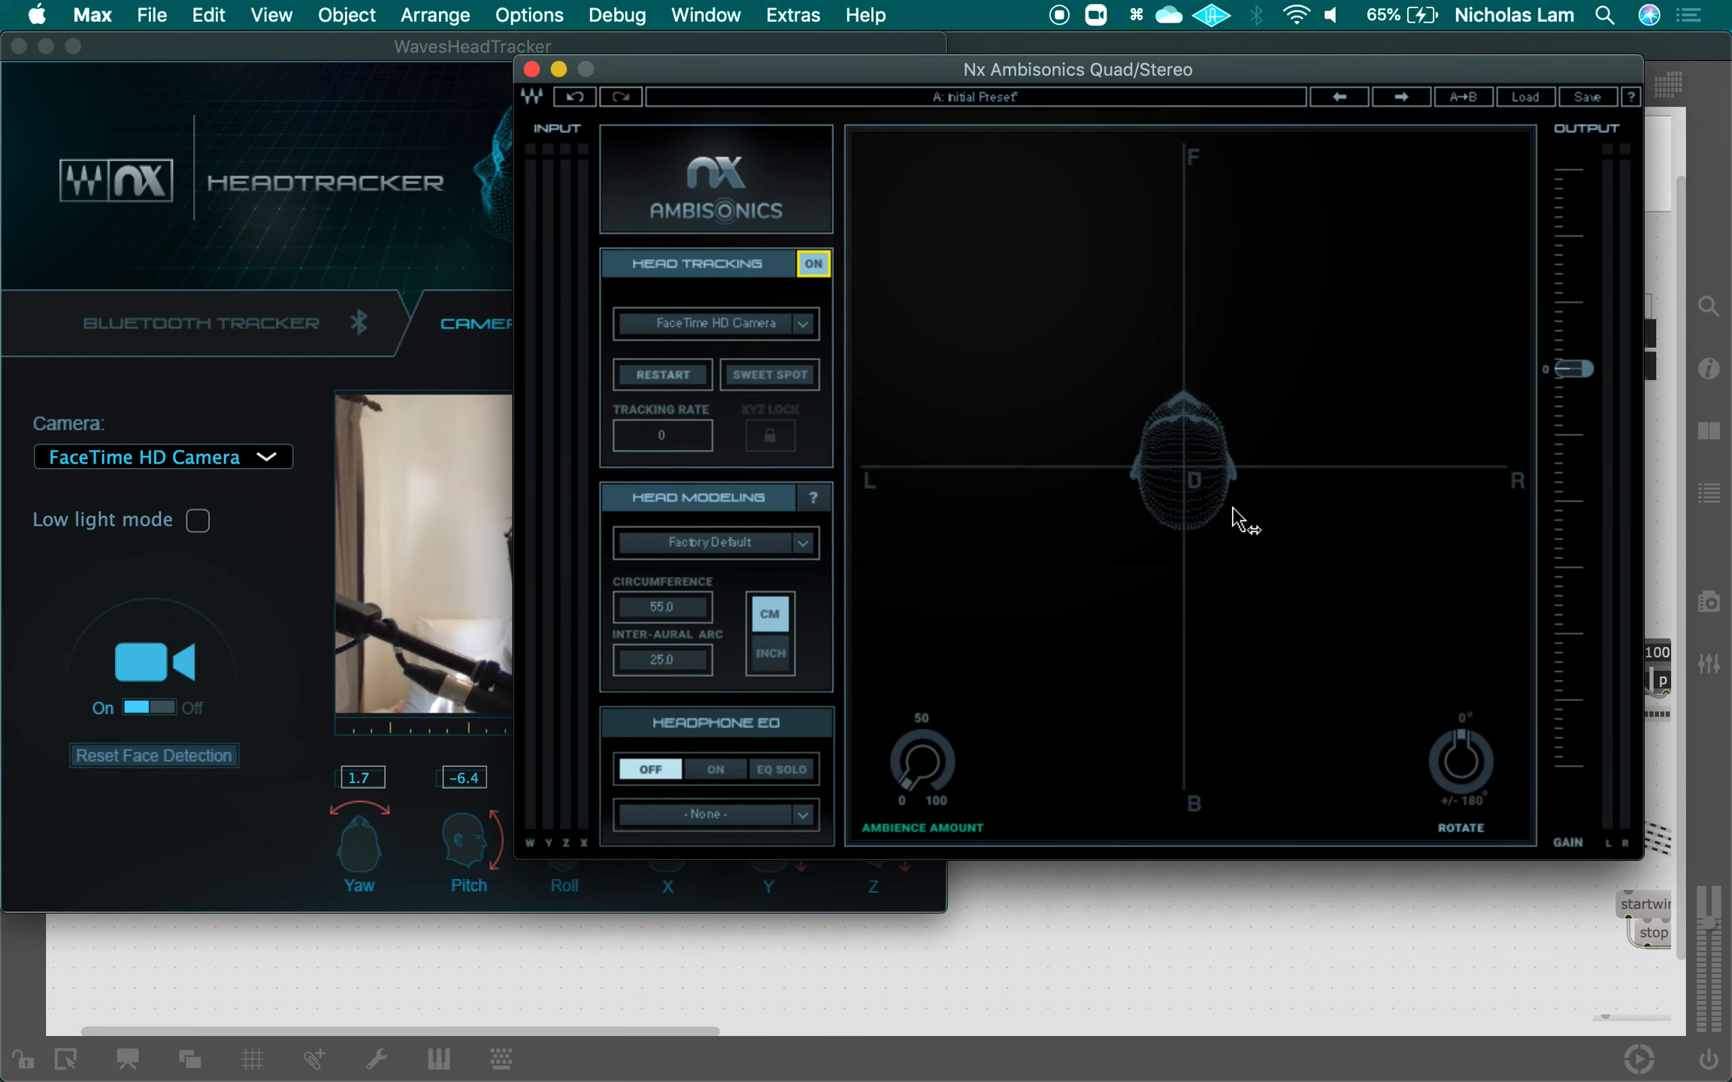
Delete the four patch cords running from ambiencode~ to ambidecode~ in the Max patch.
click(1165, 954)
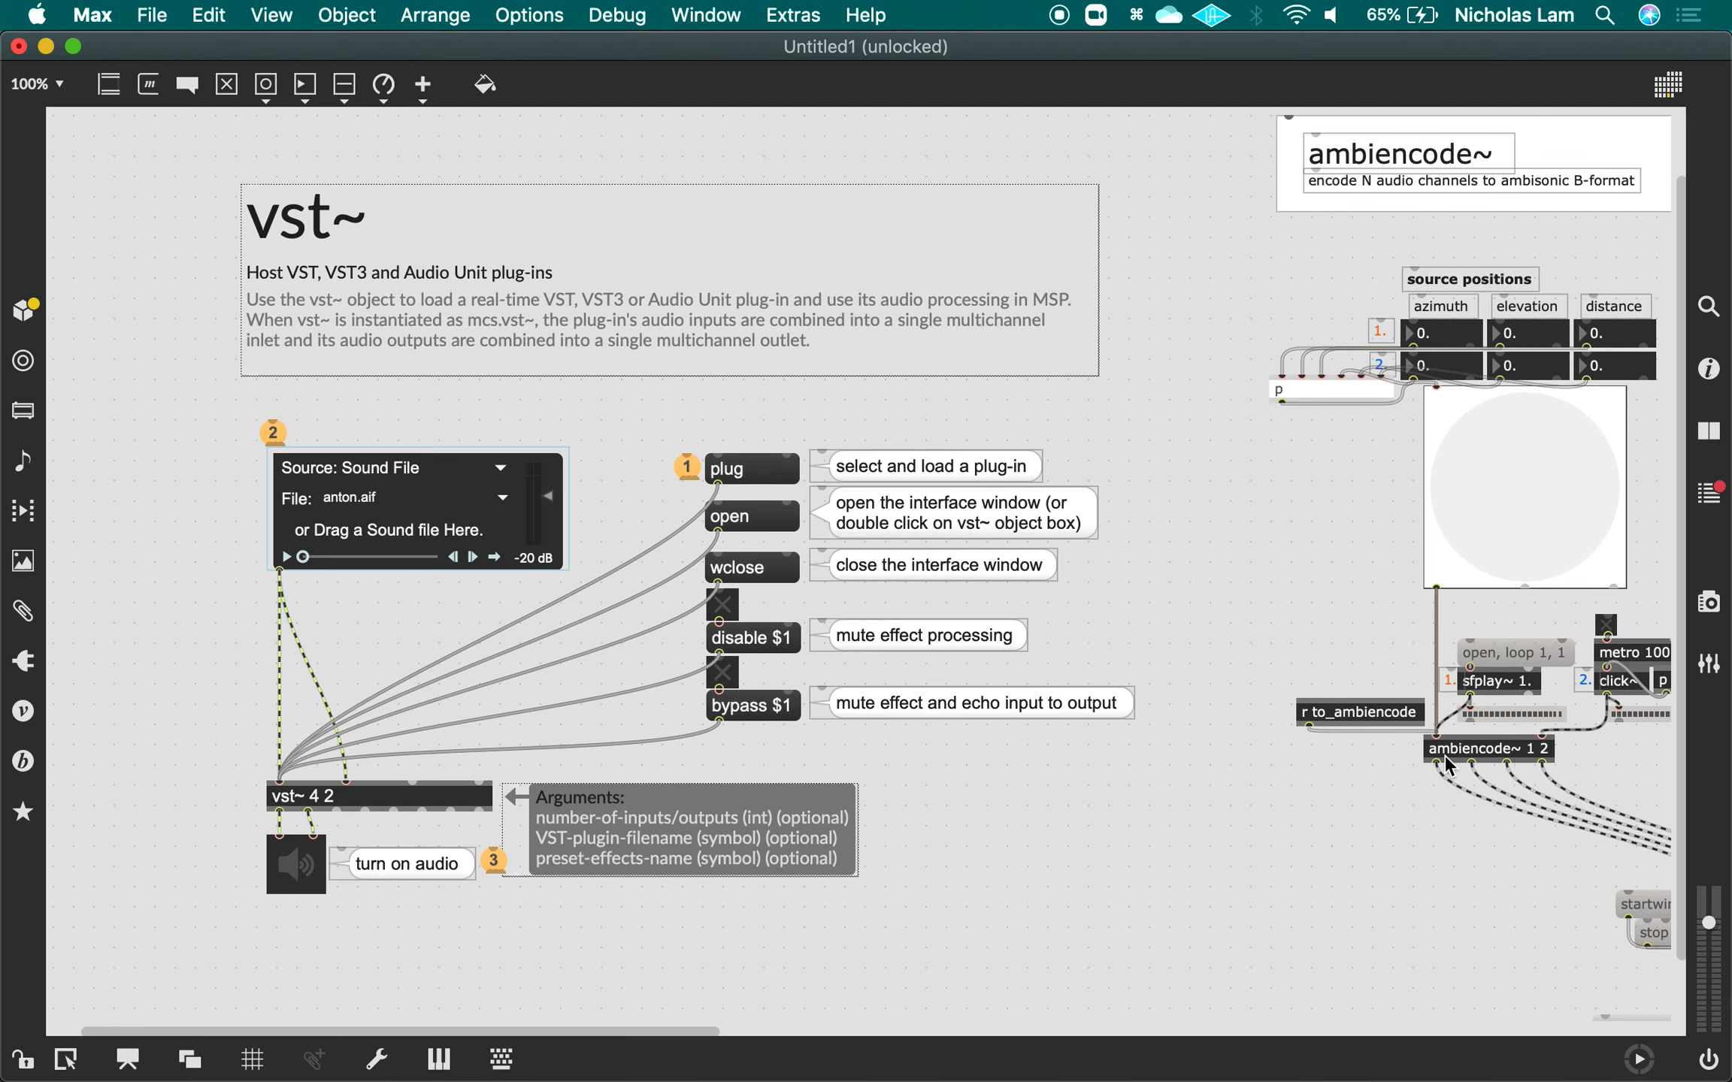
scroll(1438, 876, right, 3)
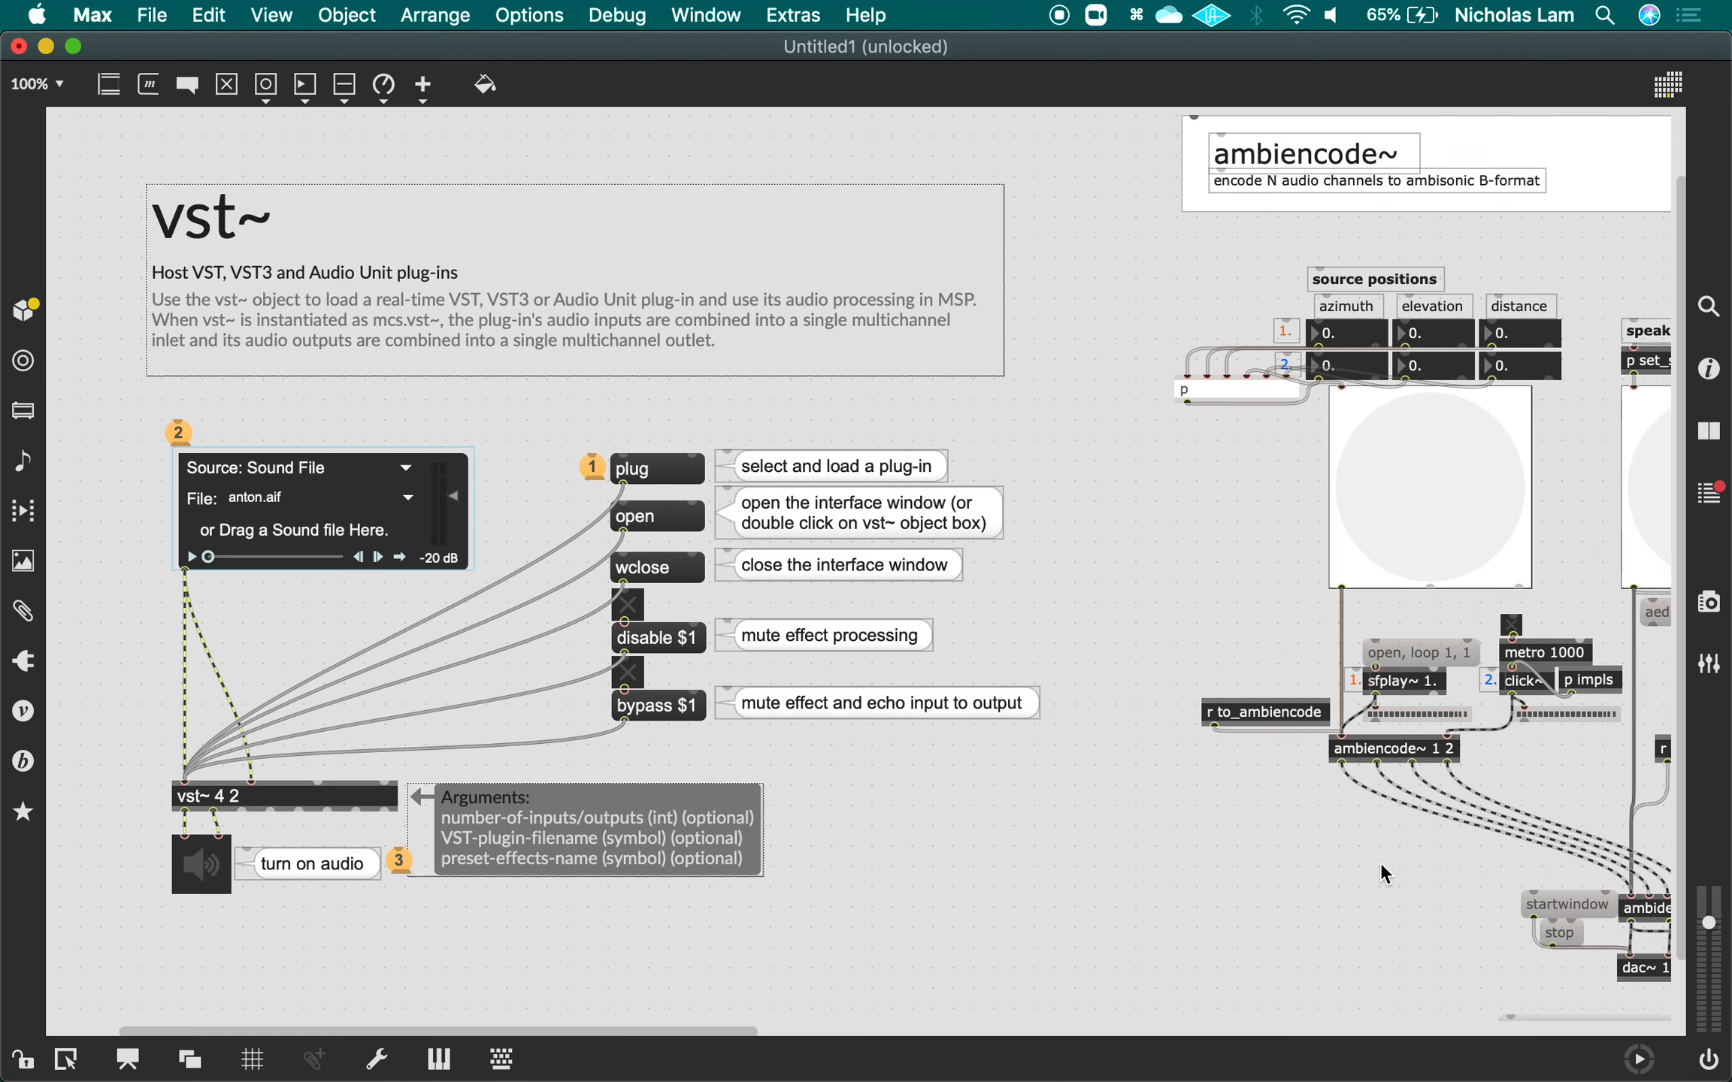
scroll(1379, 862, right, 6)
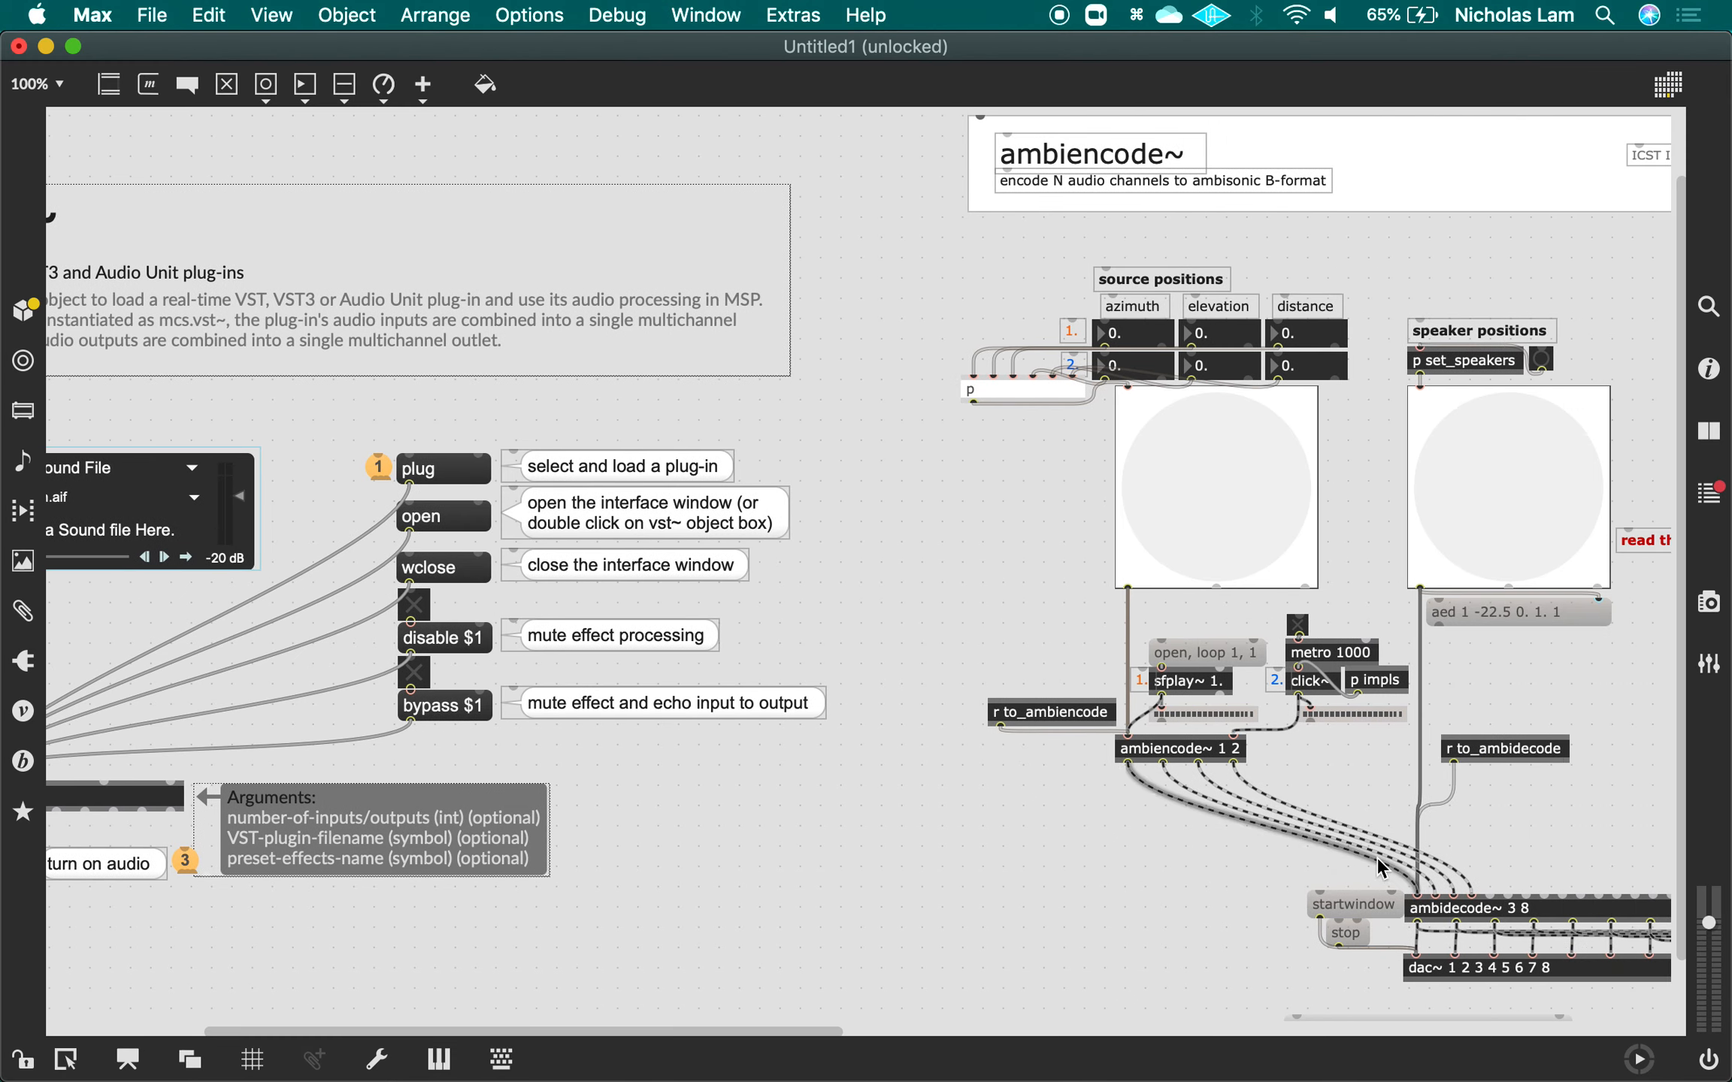
click(1185, 801)
key(BackSpace)
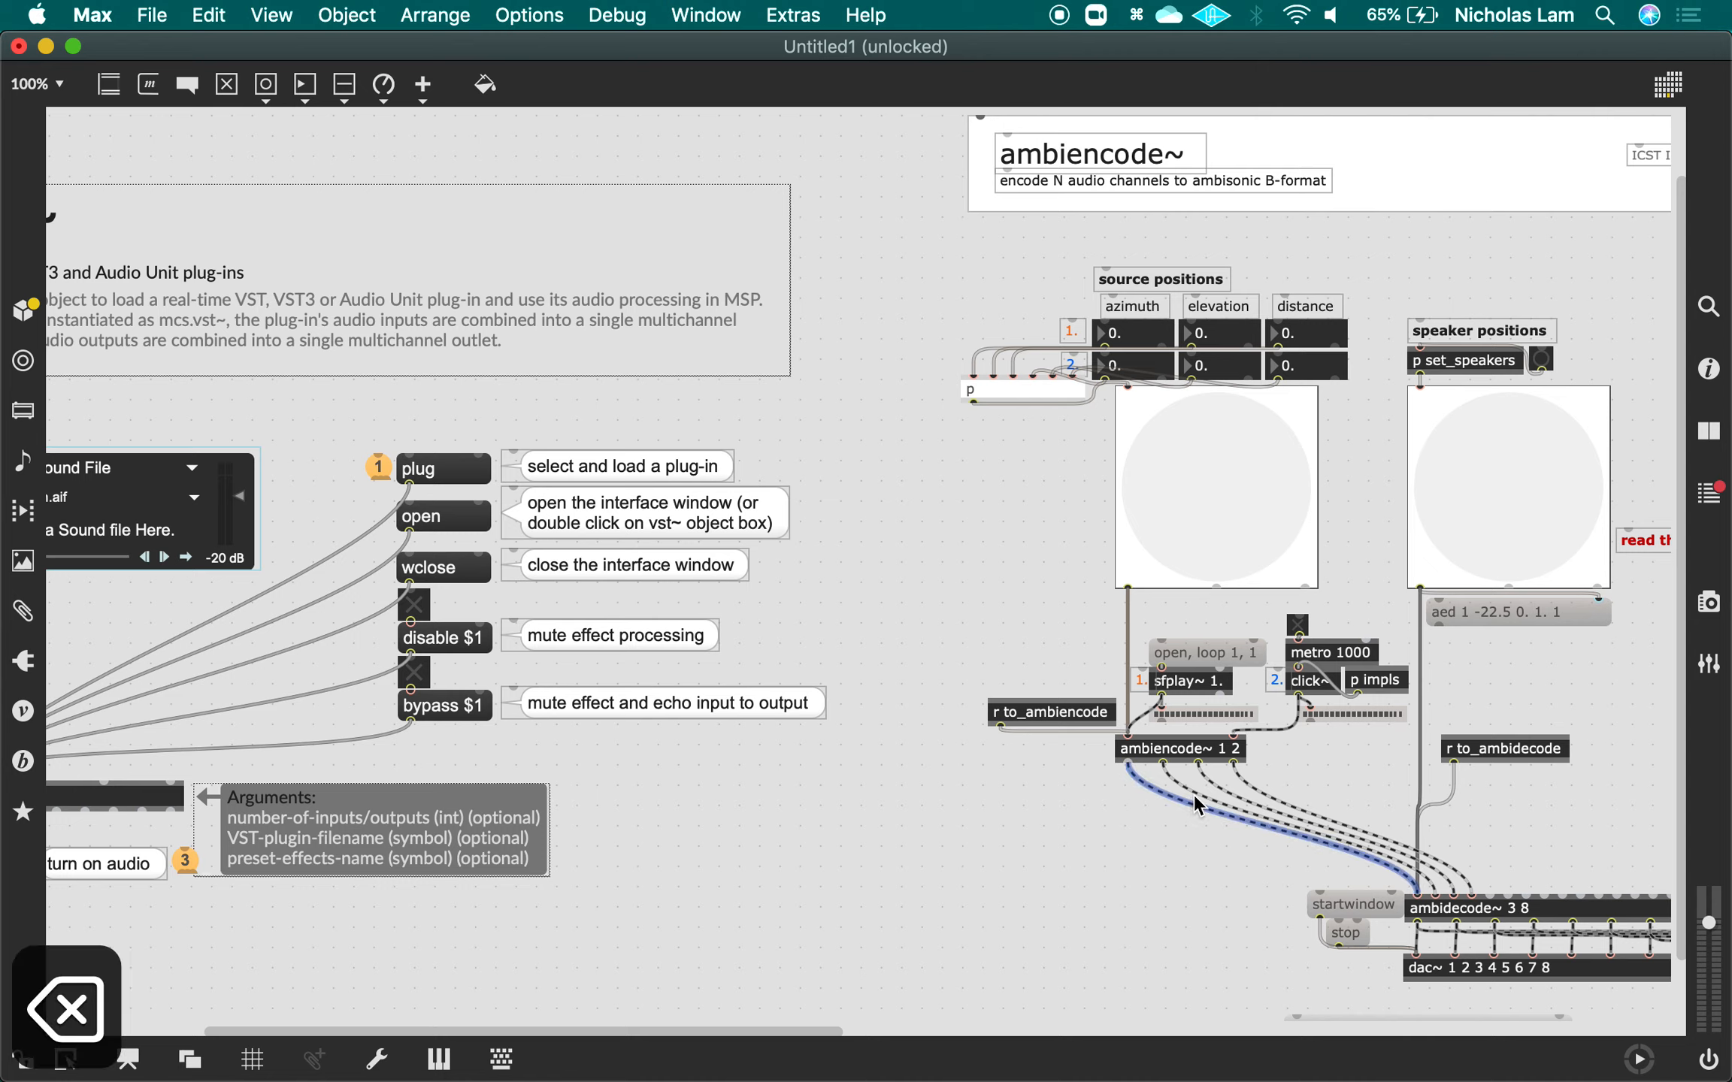
click(1201, 797)
key(BackSpace)
click(1237, 797)
key(BackSpace)
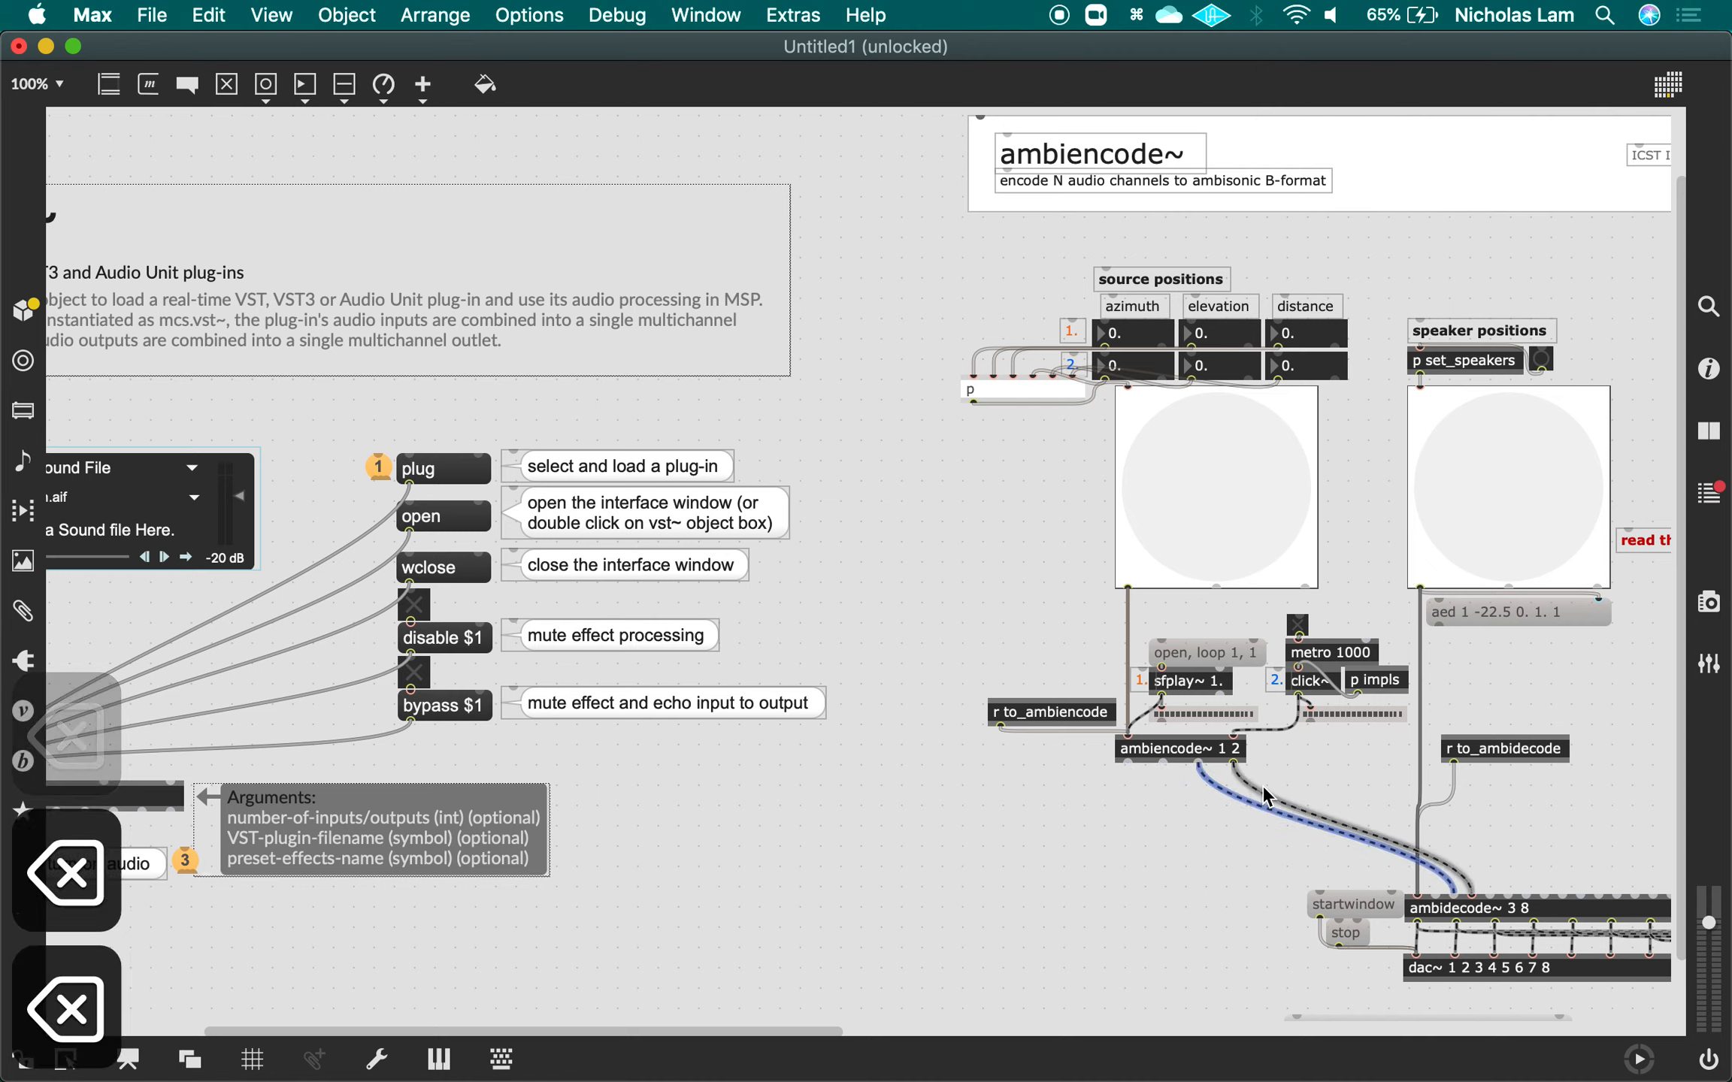
click(1262, 784)
key(BackSpace)
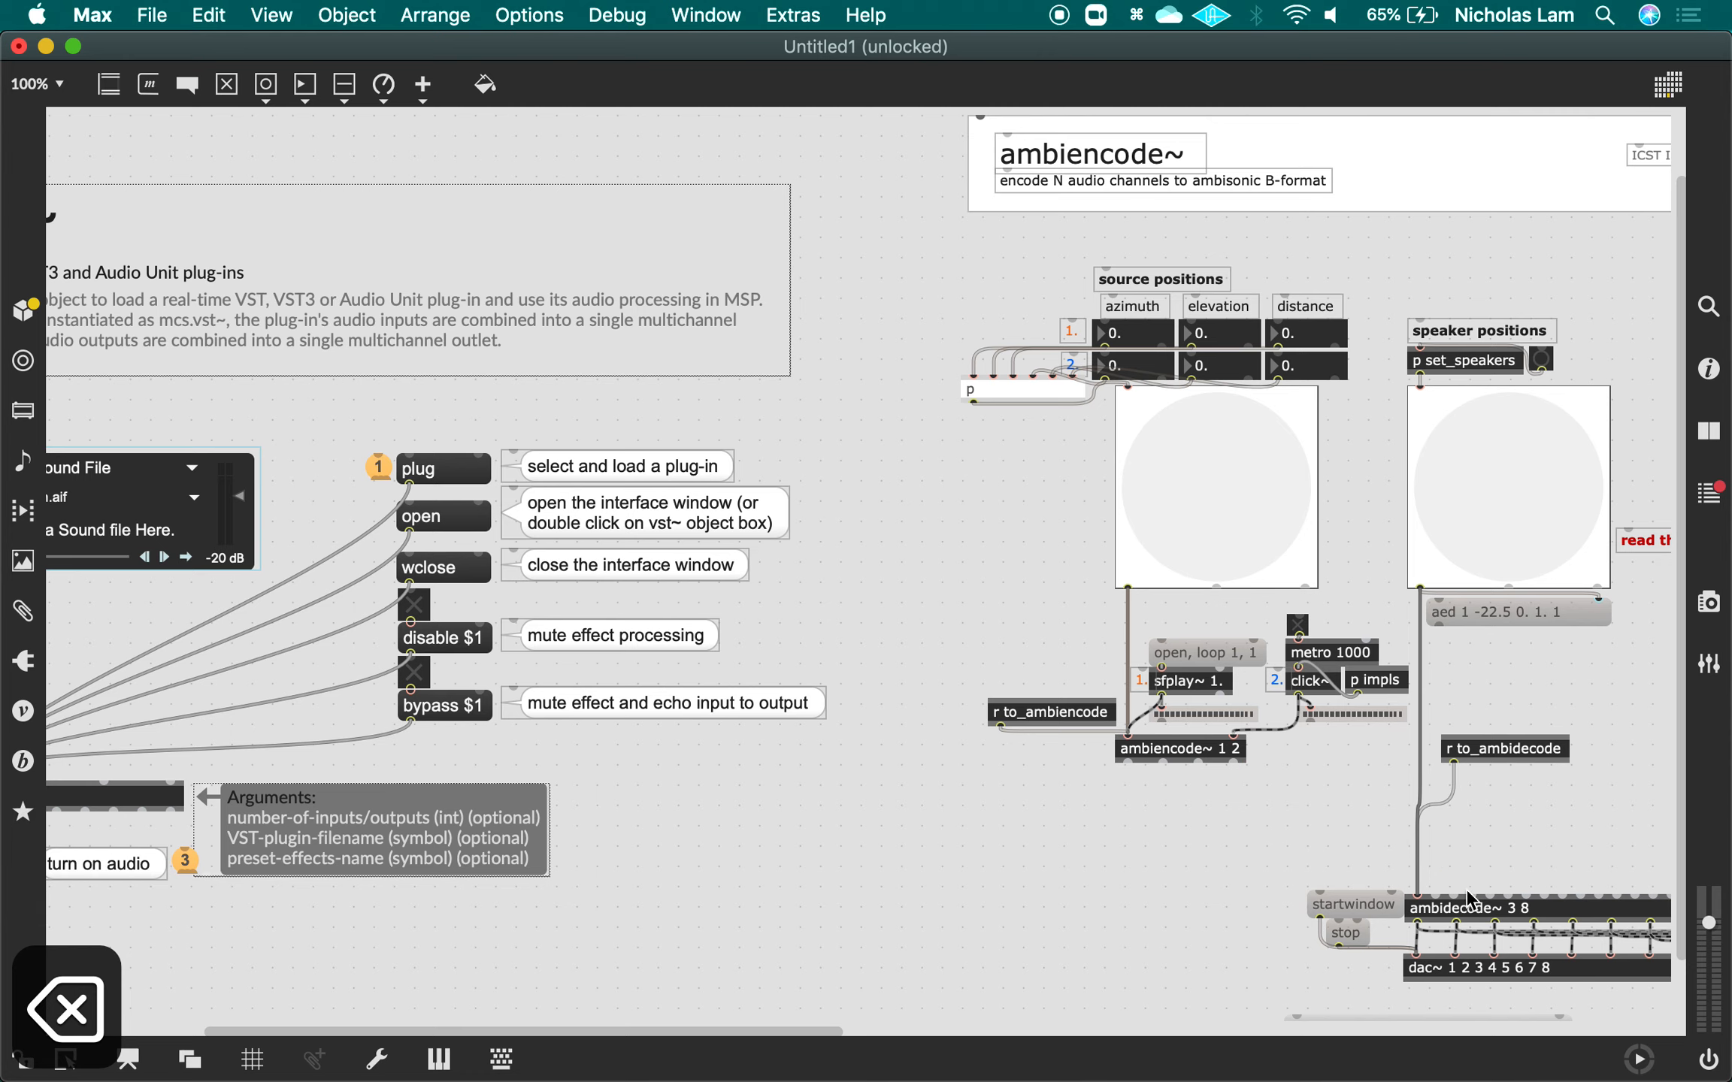
Replace the sound file player's cords into vst~ 4 2 with connections from the four ambiencode~ outlets to its four inlets.
drag(1126, 761, 81, 781)
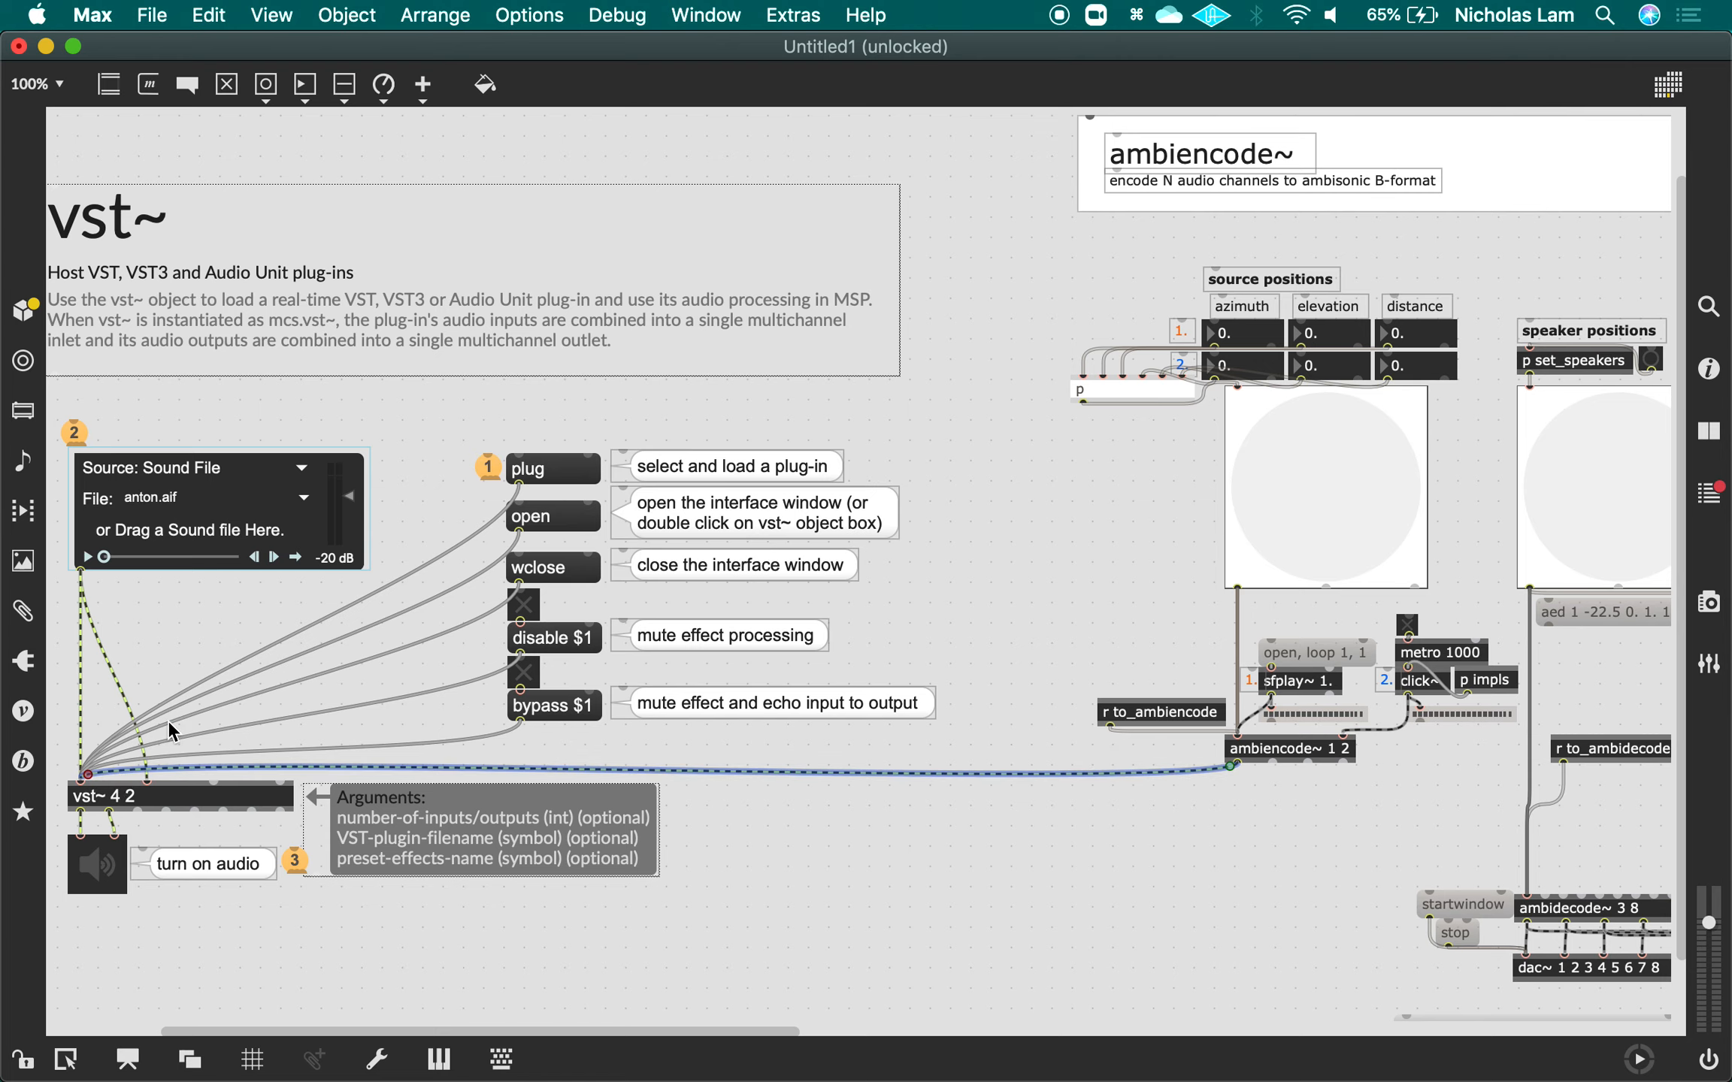
key(BackSpace)
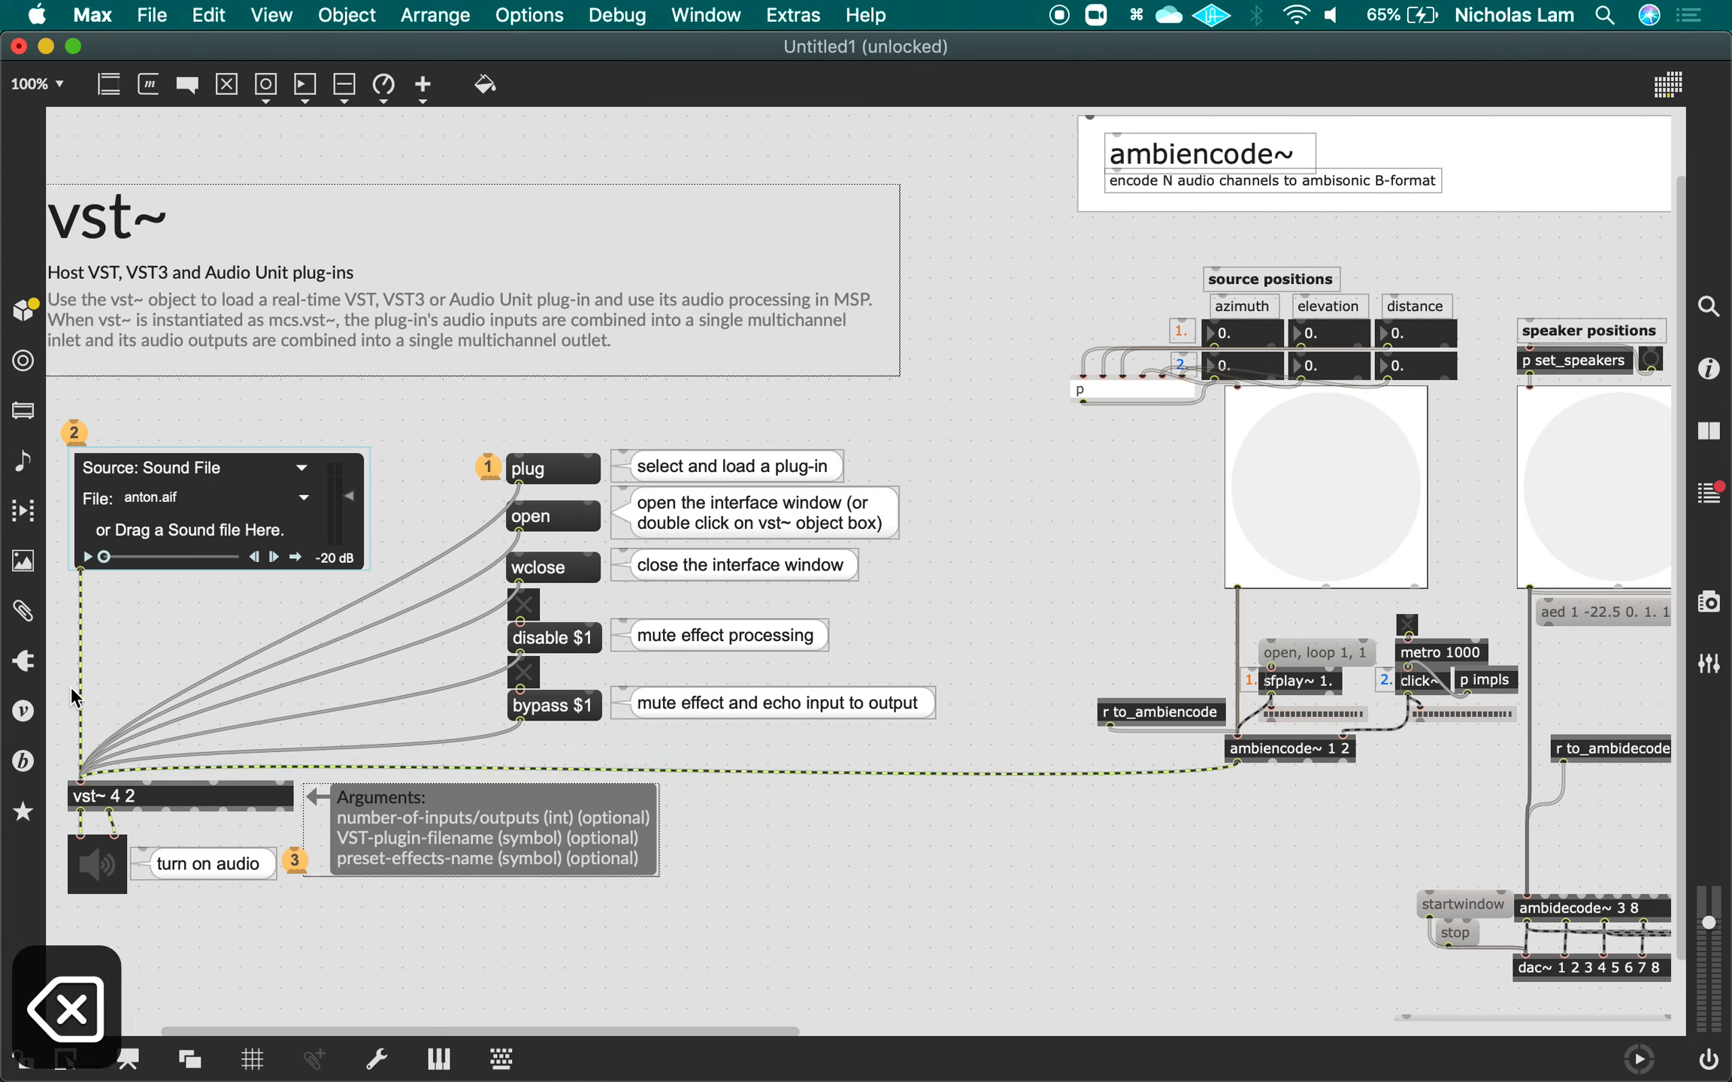
click(81, 680)
key(BackSpace)
drag(1269, 763, 154, 778)
mouse_move(1307, 762)
mouse_down()
mouse_move(263, 758)
mouse_move(215, 781)
mouse_move(1336, 764)
mouse_up()
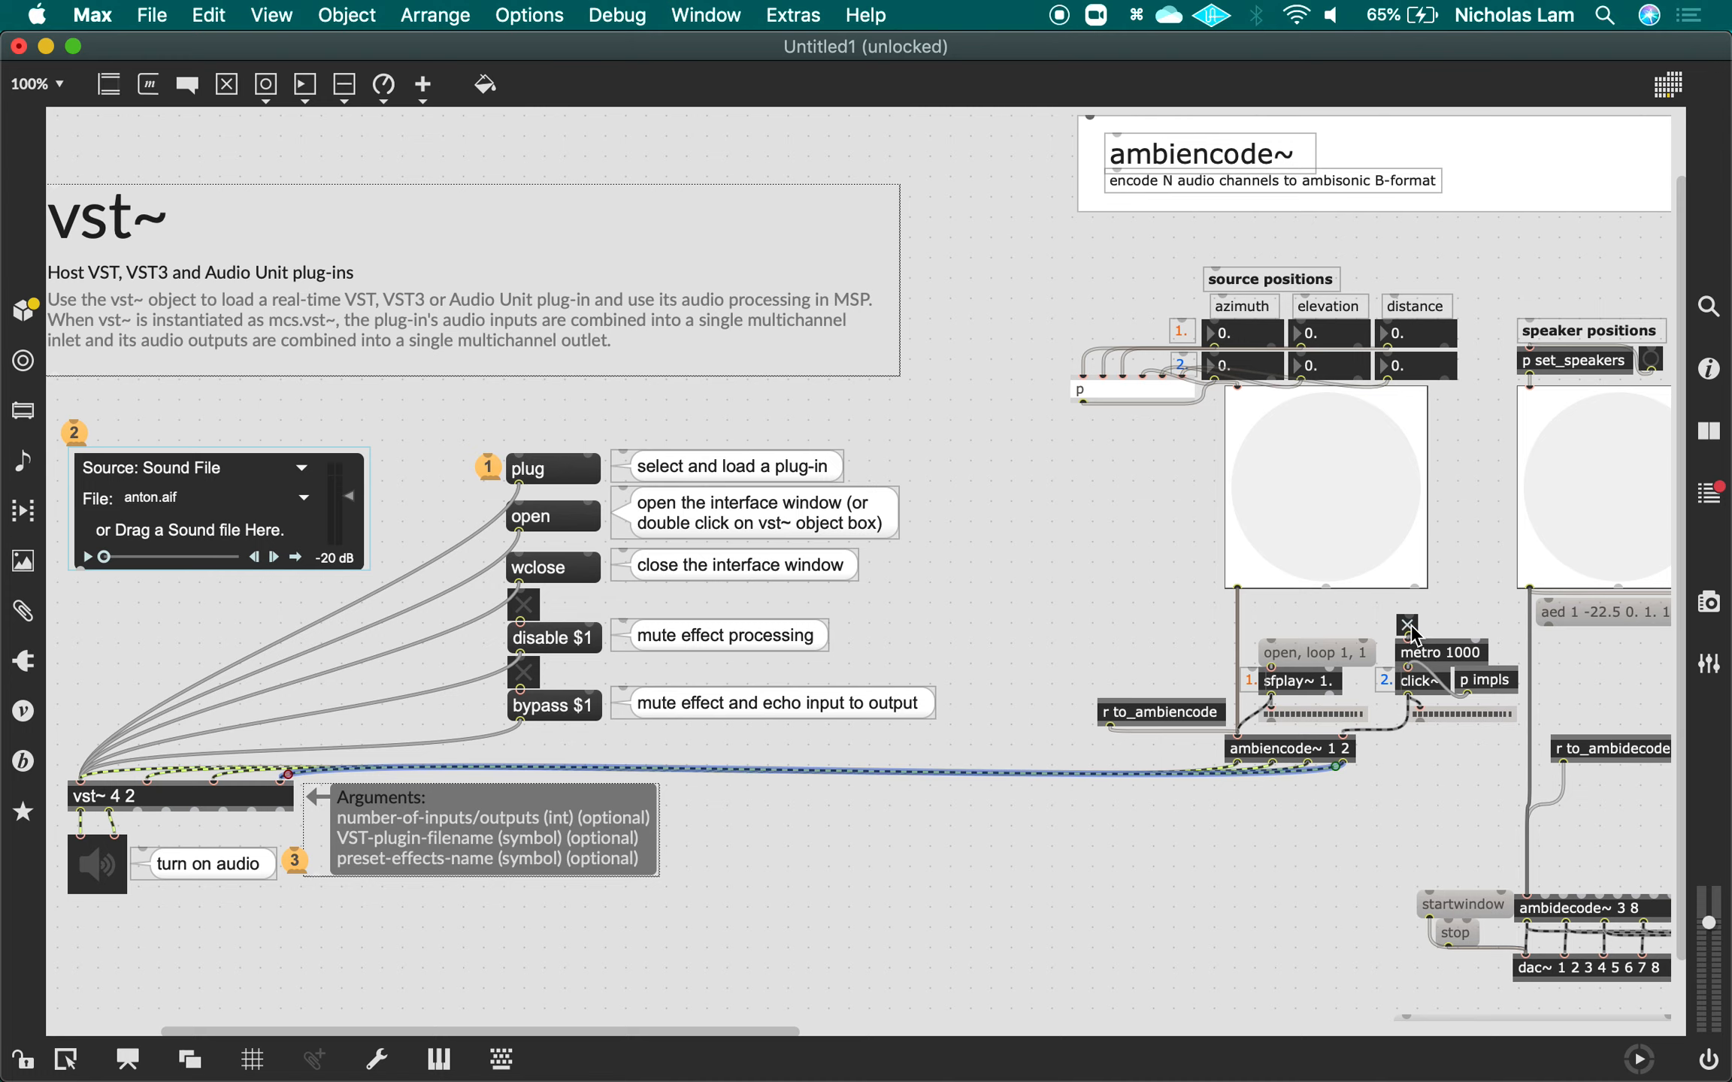
Turn on the audio for the metro-driven click source and check the head tracking in WavesHeadTracker.
click(1708, 1060)
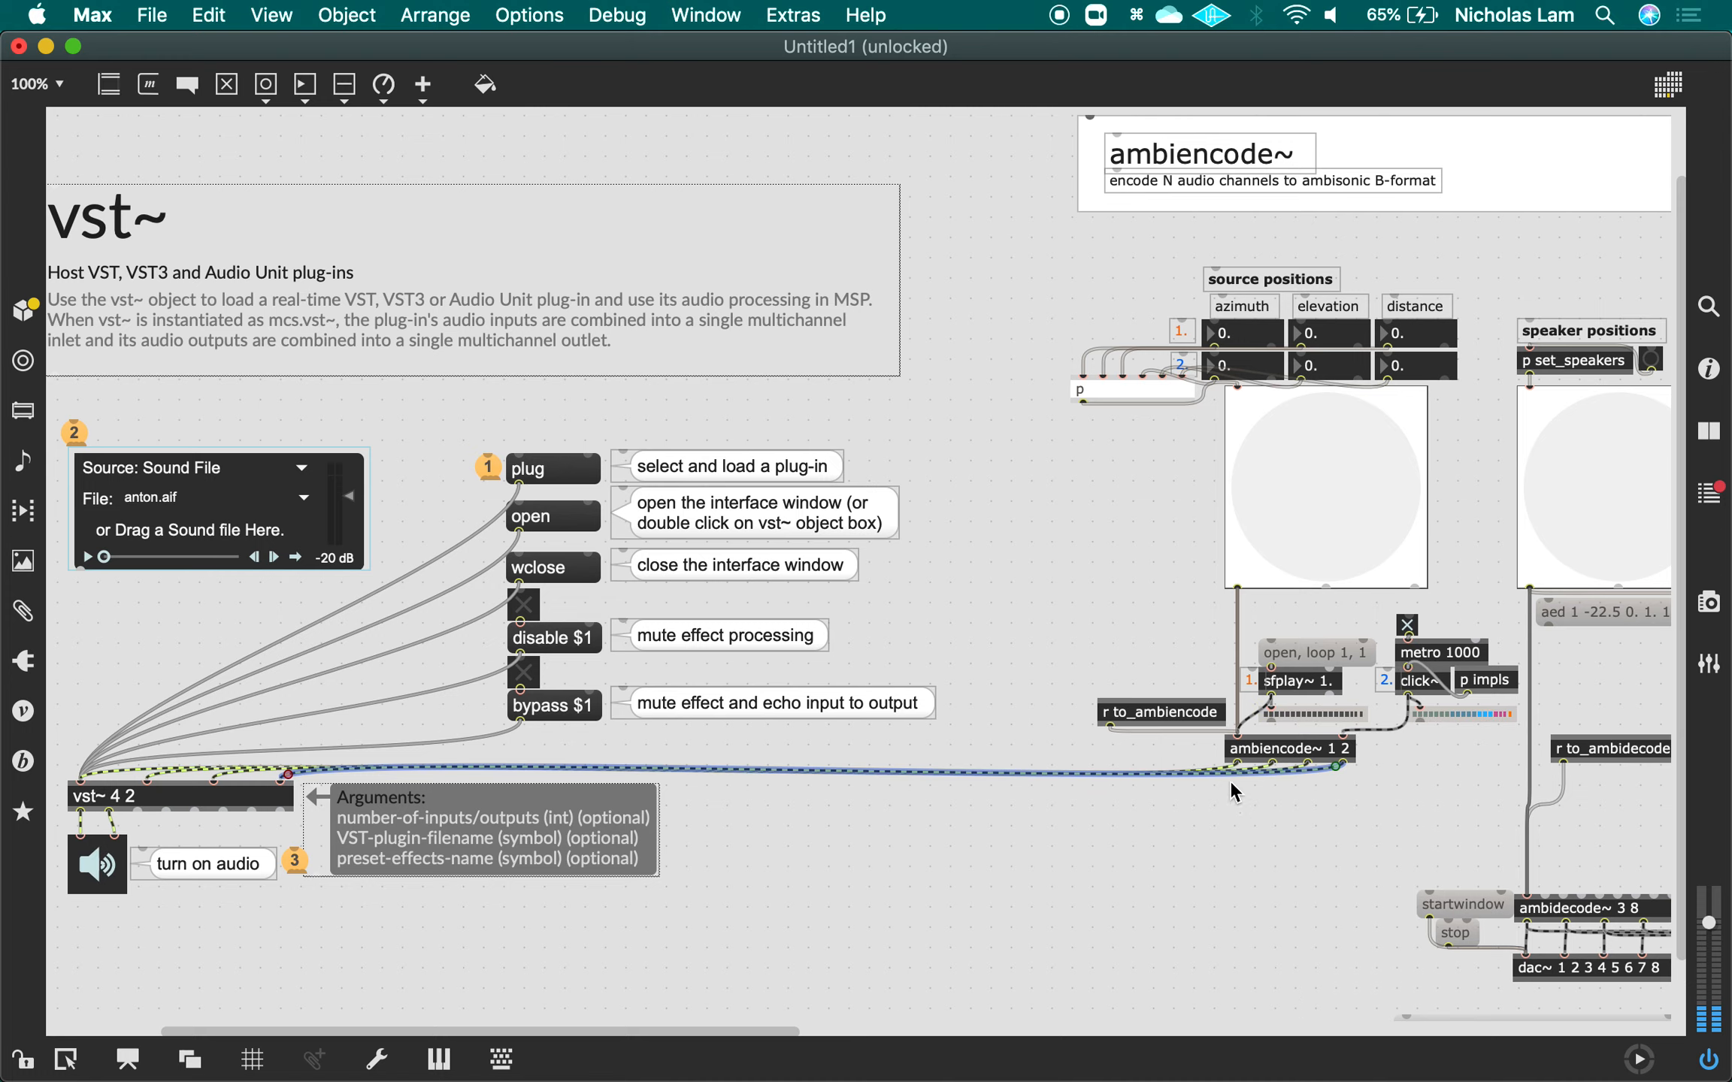
key(super+Tab)
key(super+Tab)
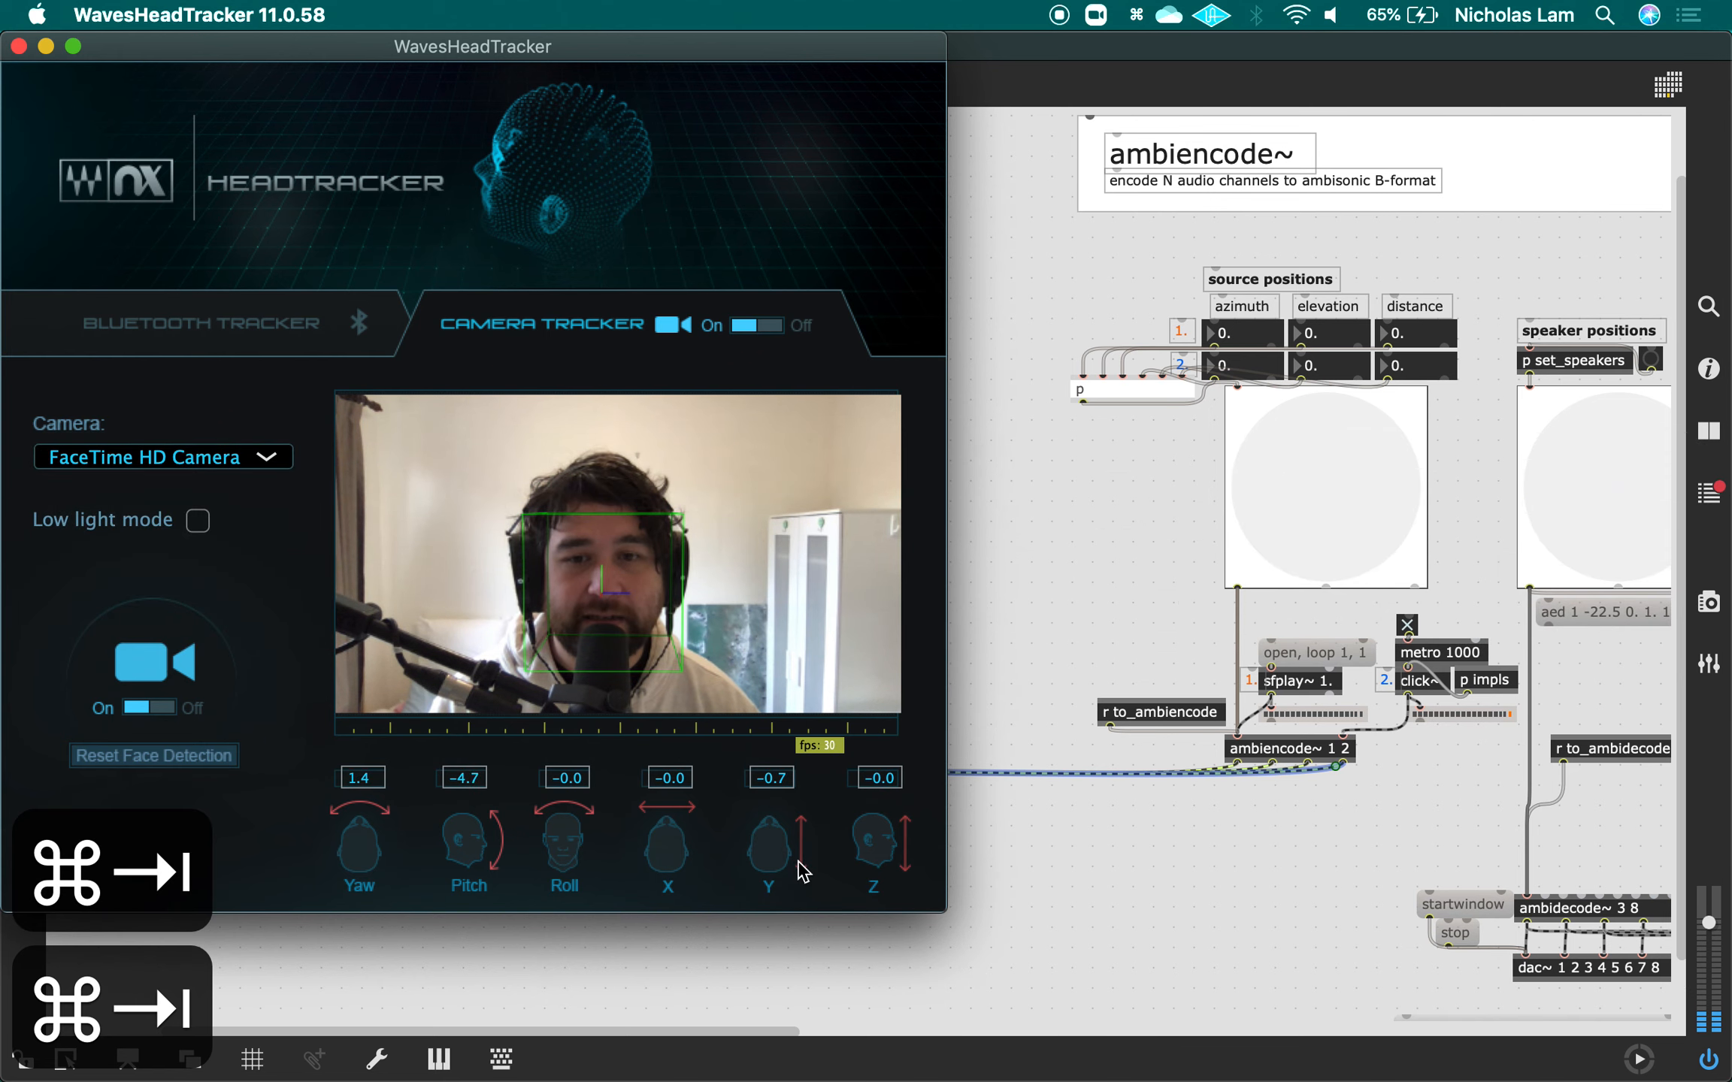
key(super+grave)
click(1008, 872)
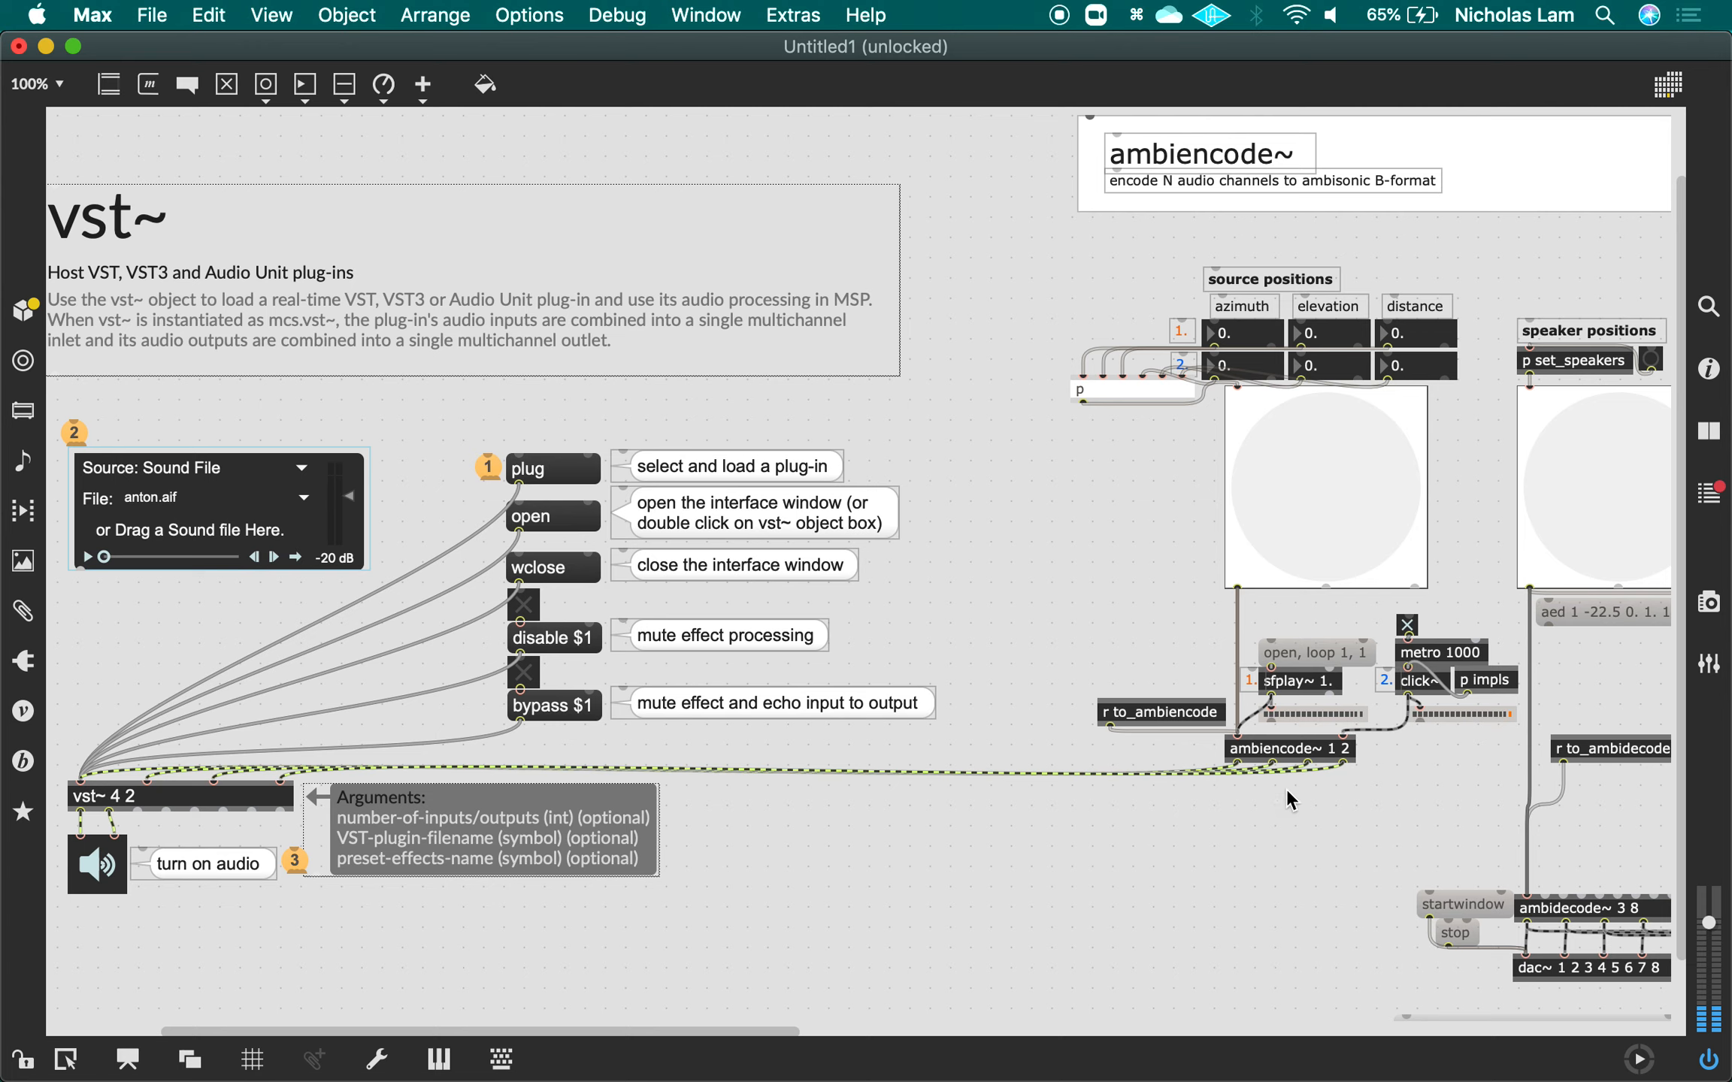
Reopen the Nx Ambisonics Quad/Stereo interface, move it clear of the source-position display, and lock the patch.
click(567, 520)
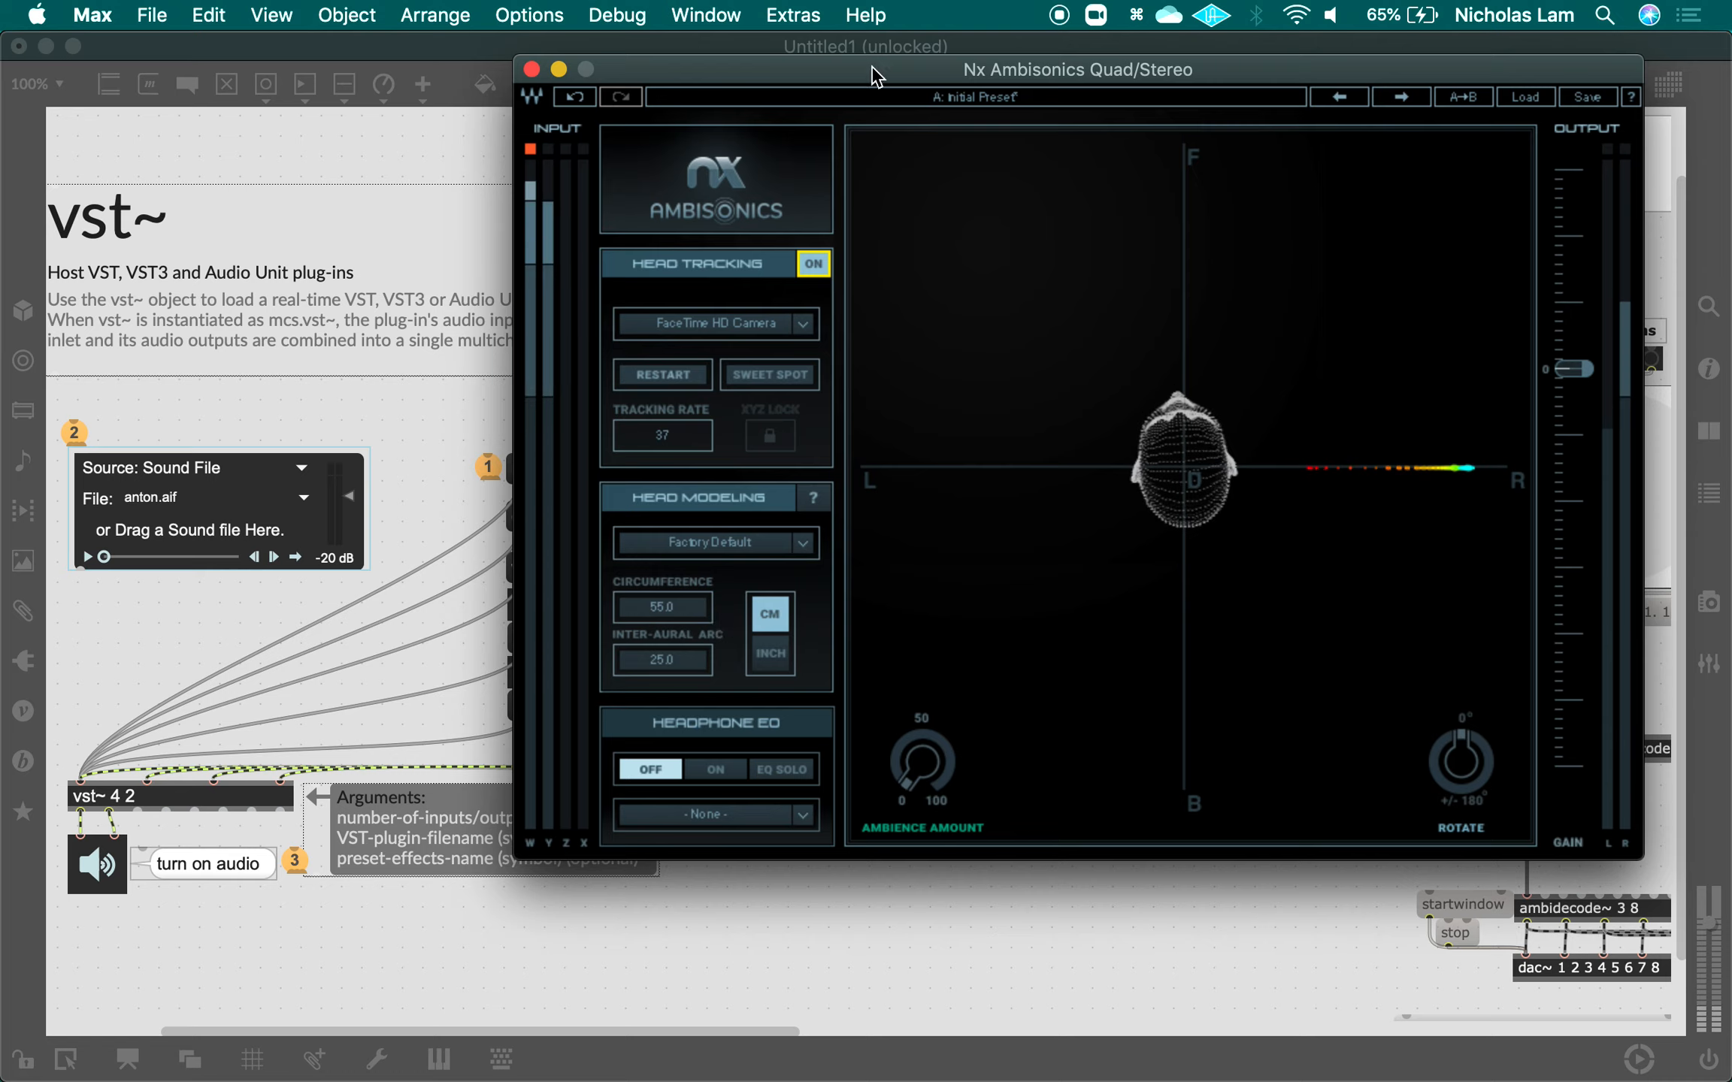
drag(872, 71, 390, 138)
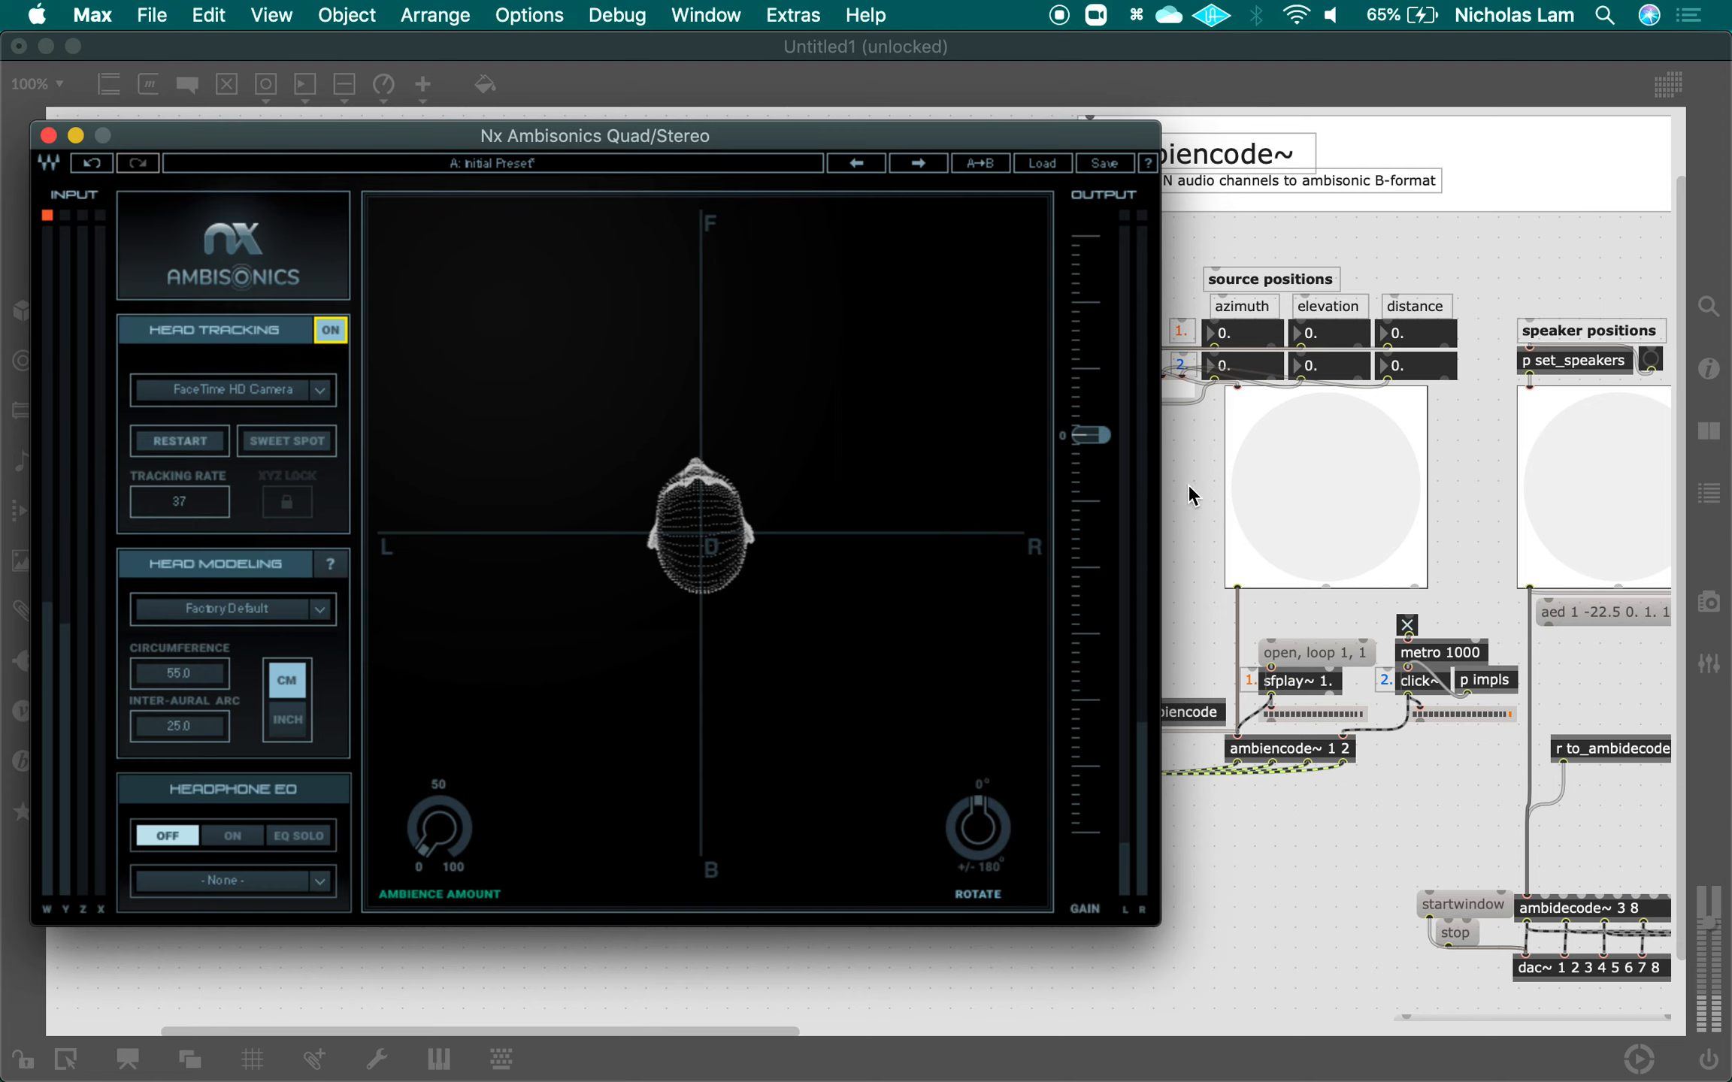
key(super+e)
key(super+Tab)
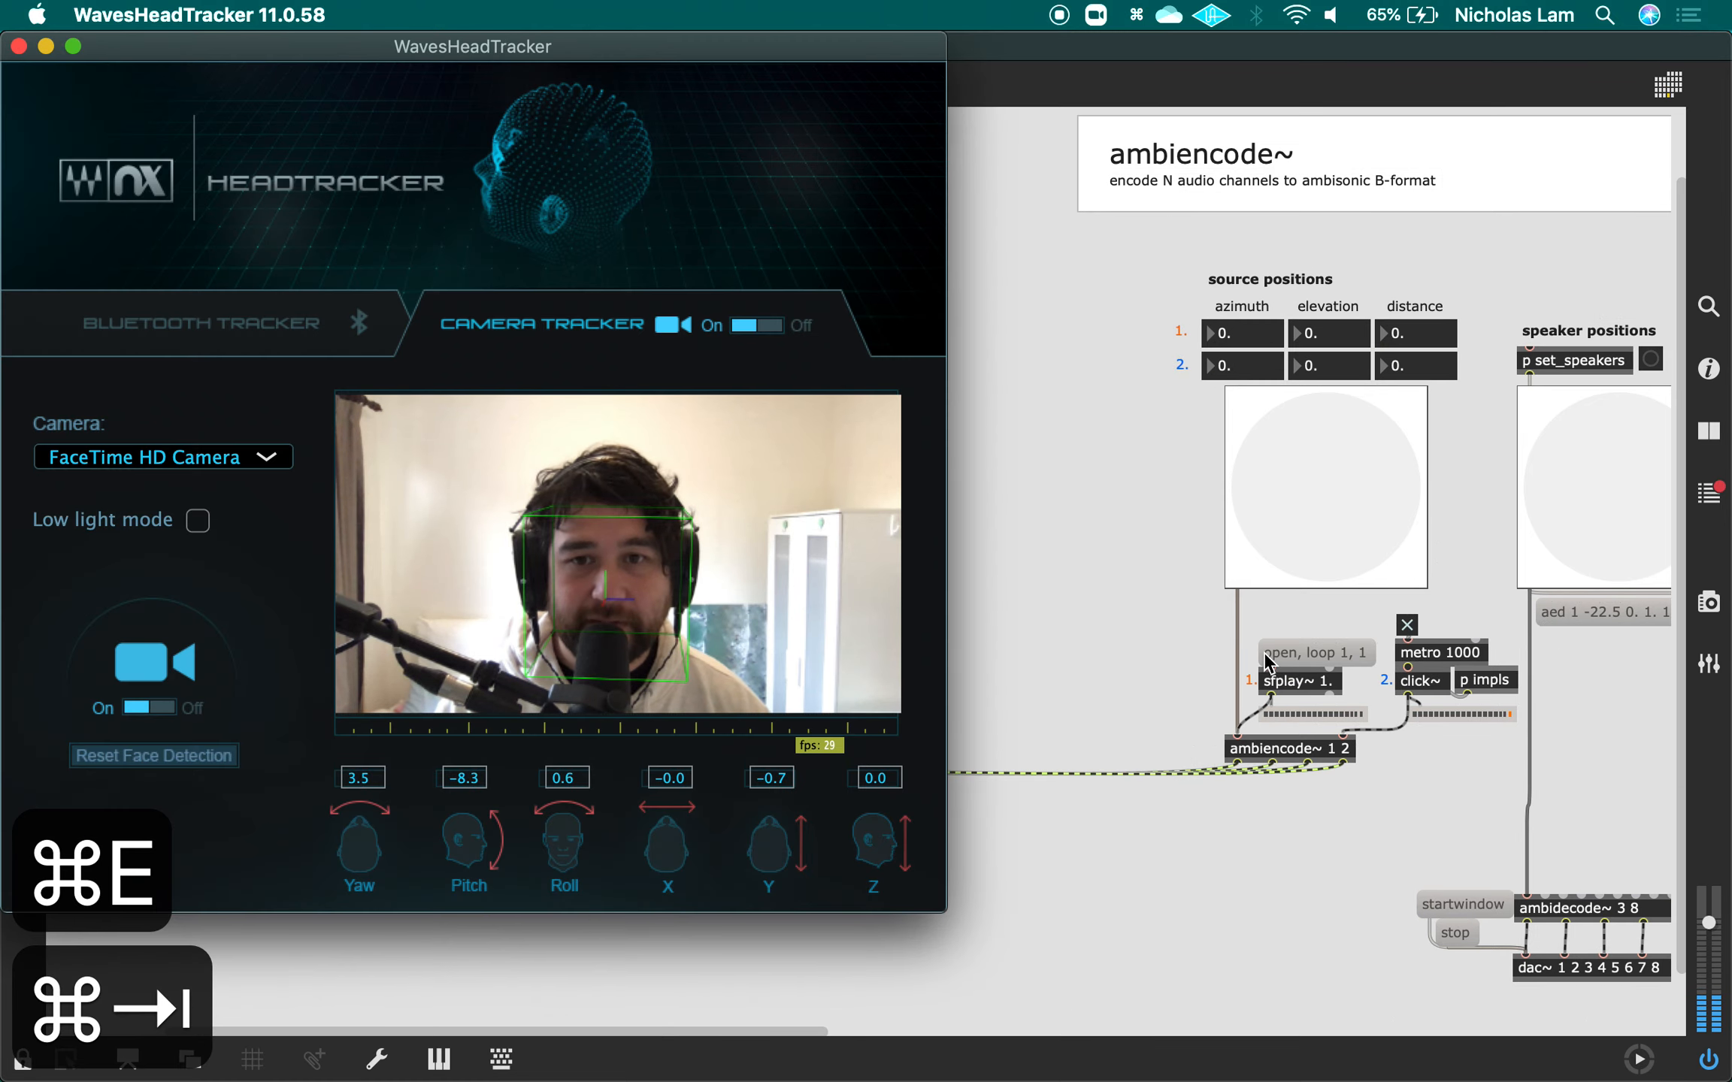
key(super+grave)
key(super+Tab)
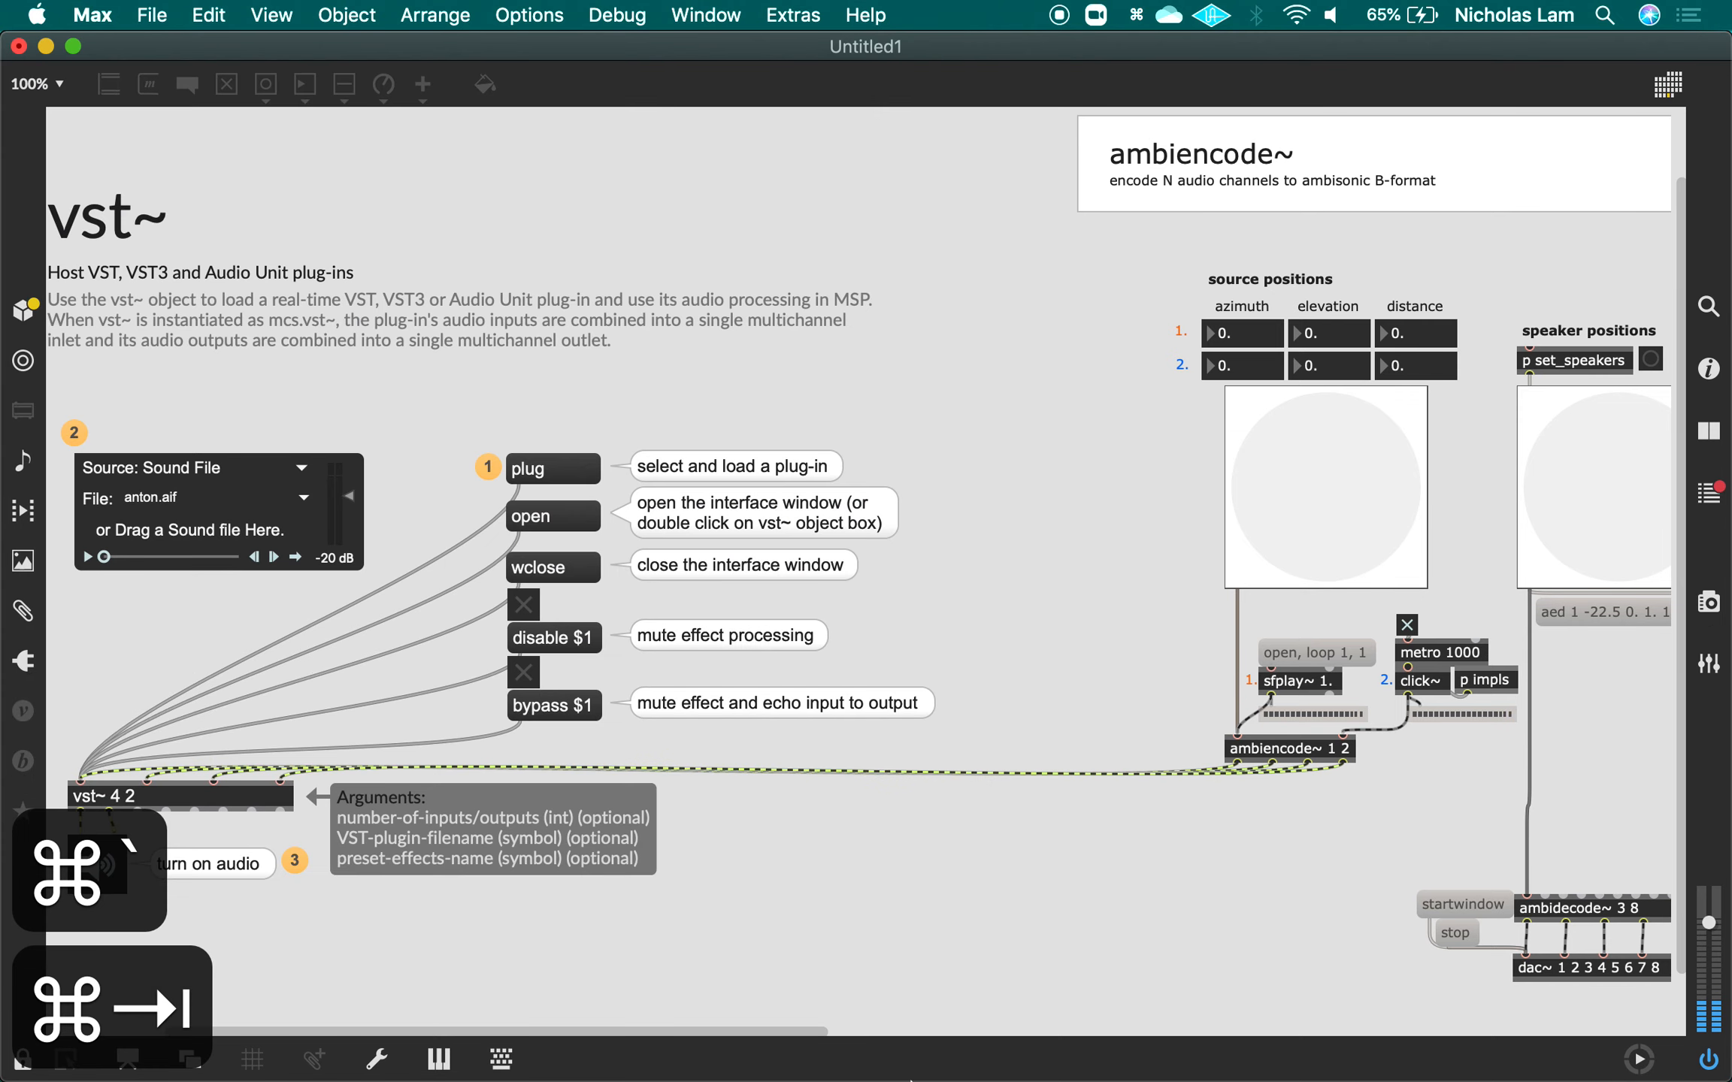
Open the Nx Ambisonics Quad/Stereo interface and arrange it beside a narrowed patch window showing the ambiencode~ source positions.
click(542, 516)
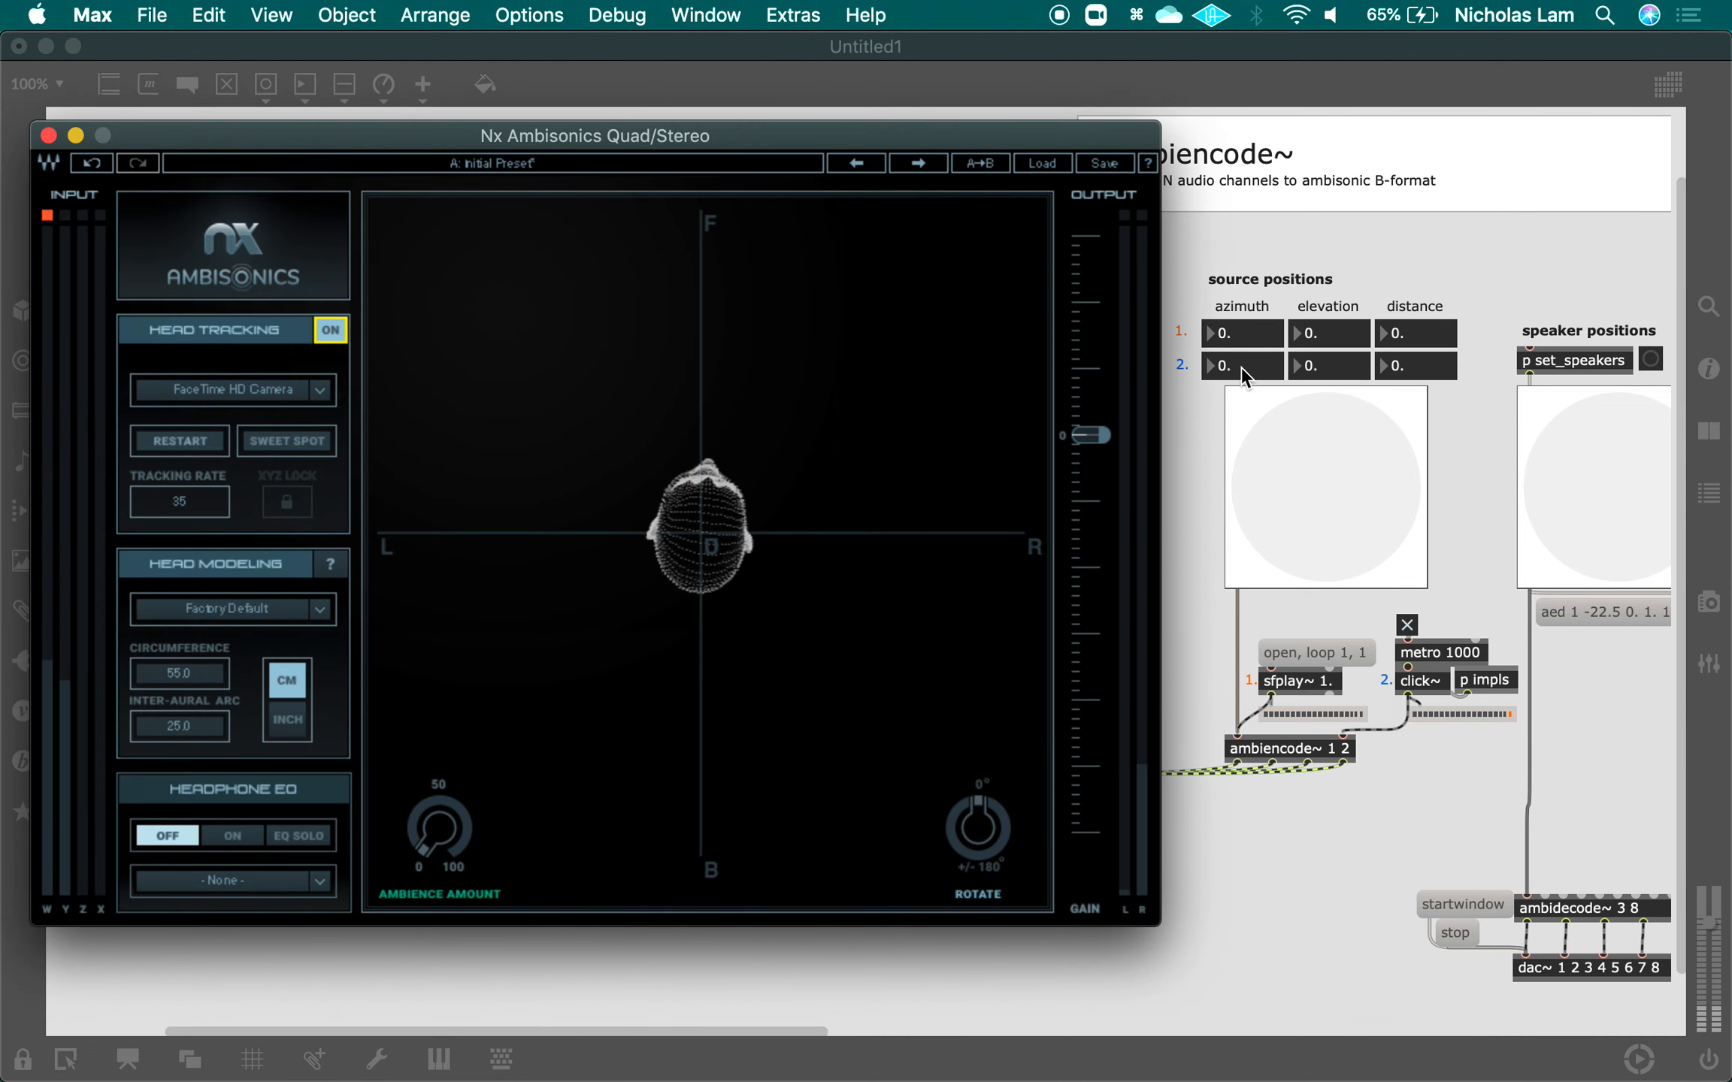
drag(1241, 376, 1237, 331)
drag(4, 438, 1032, 457)
drag(717, 119, 663, 74)
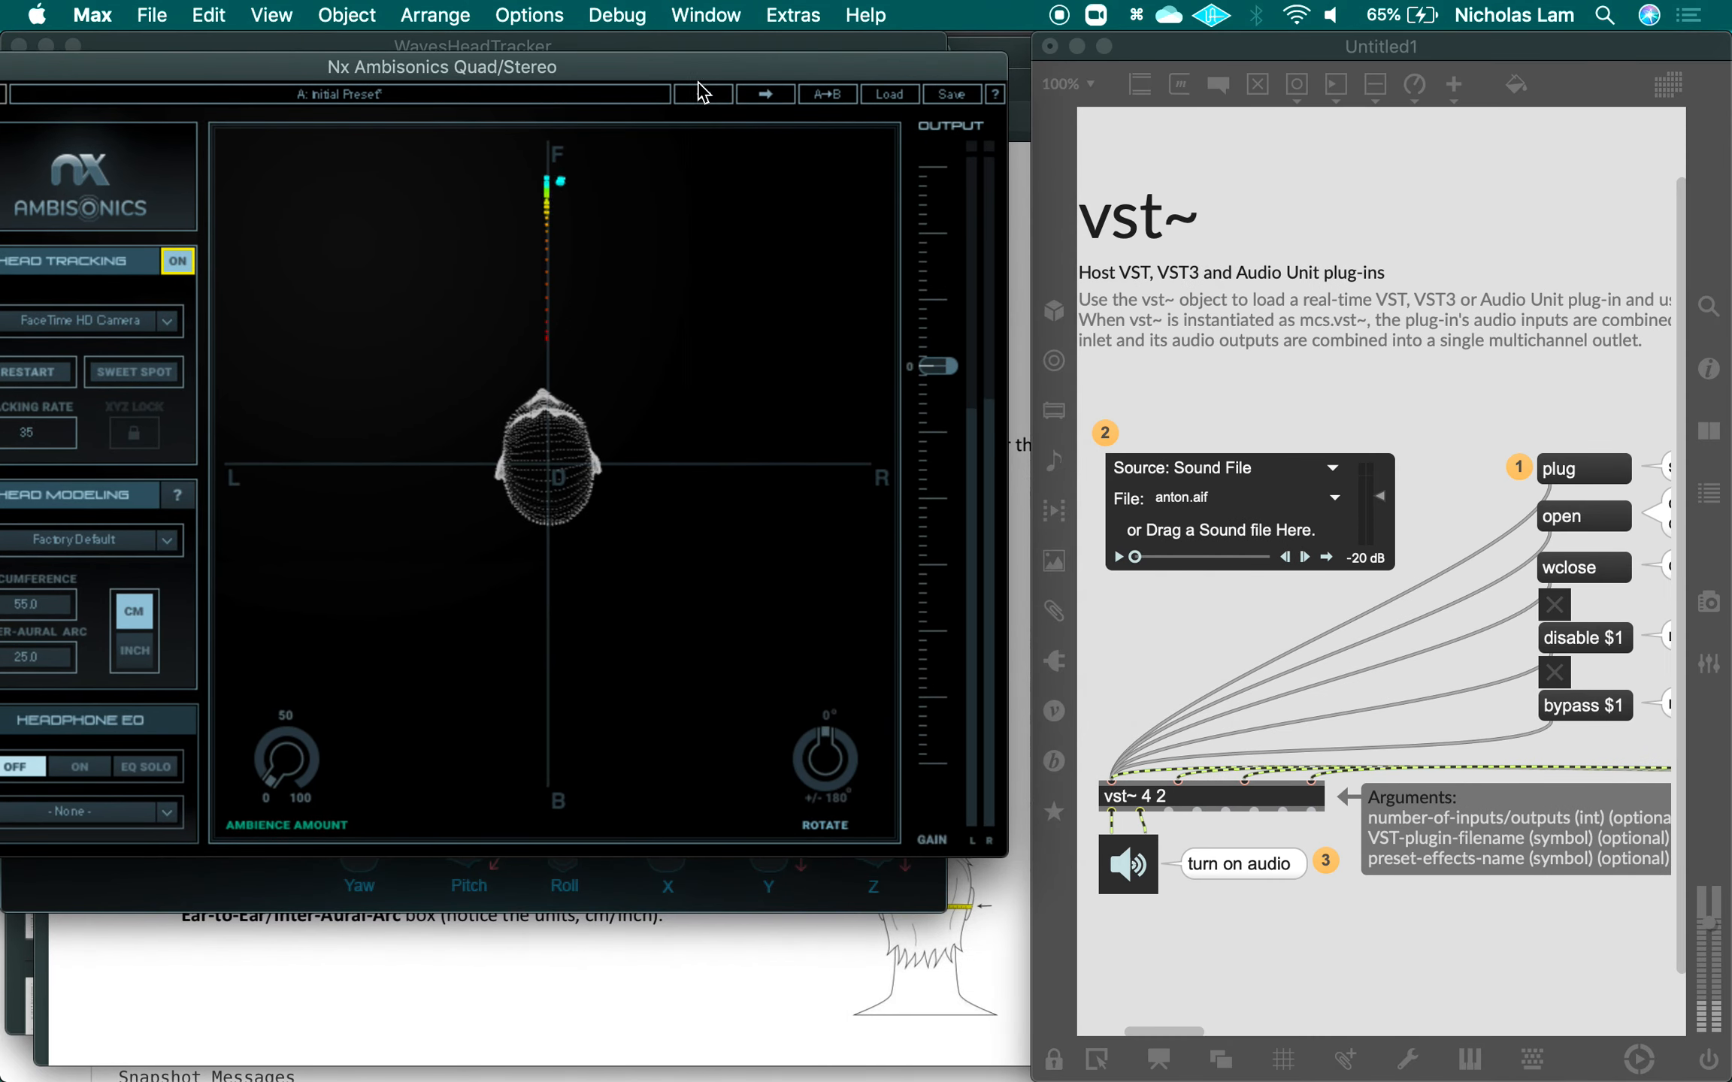
scroll(1413, 593, right, 5)
scroll(1428, 647, right, 10)
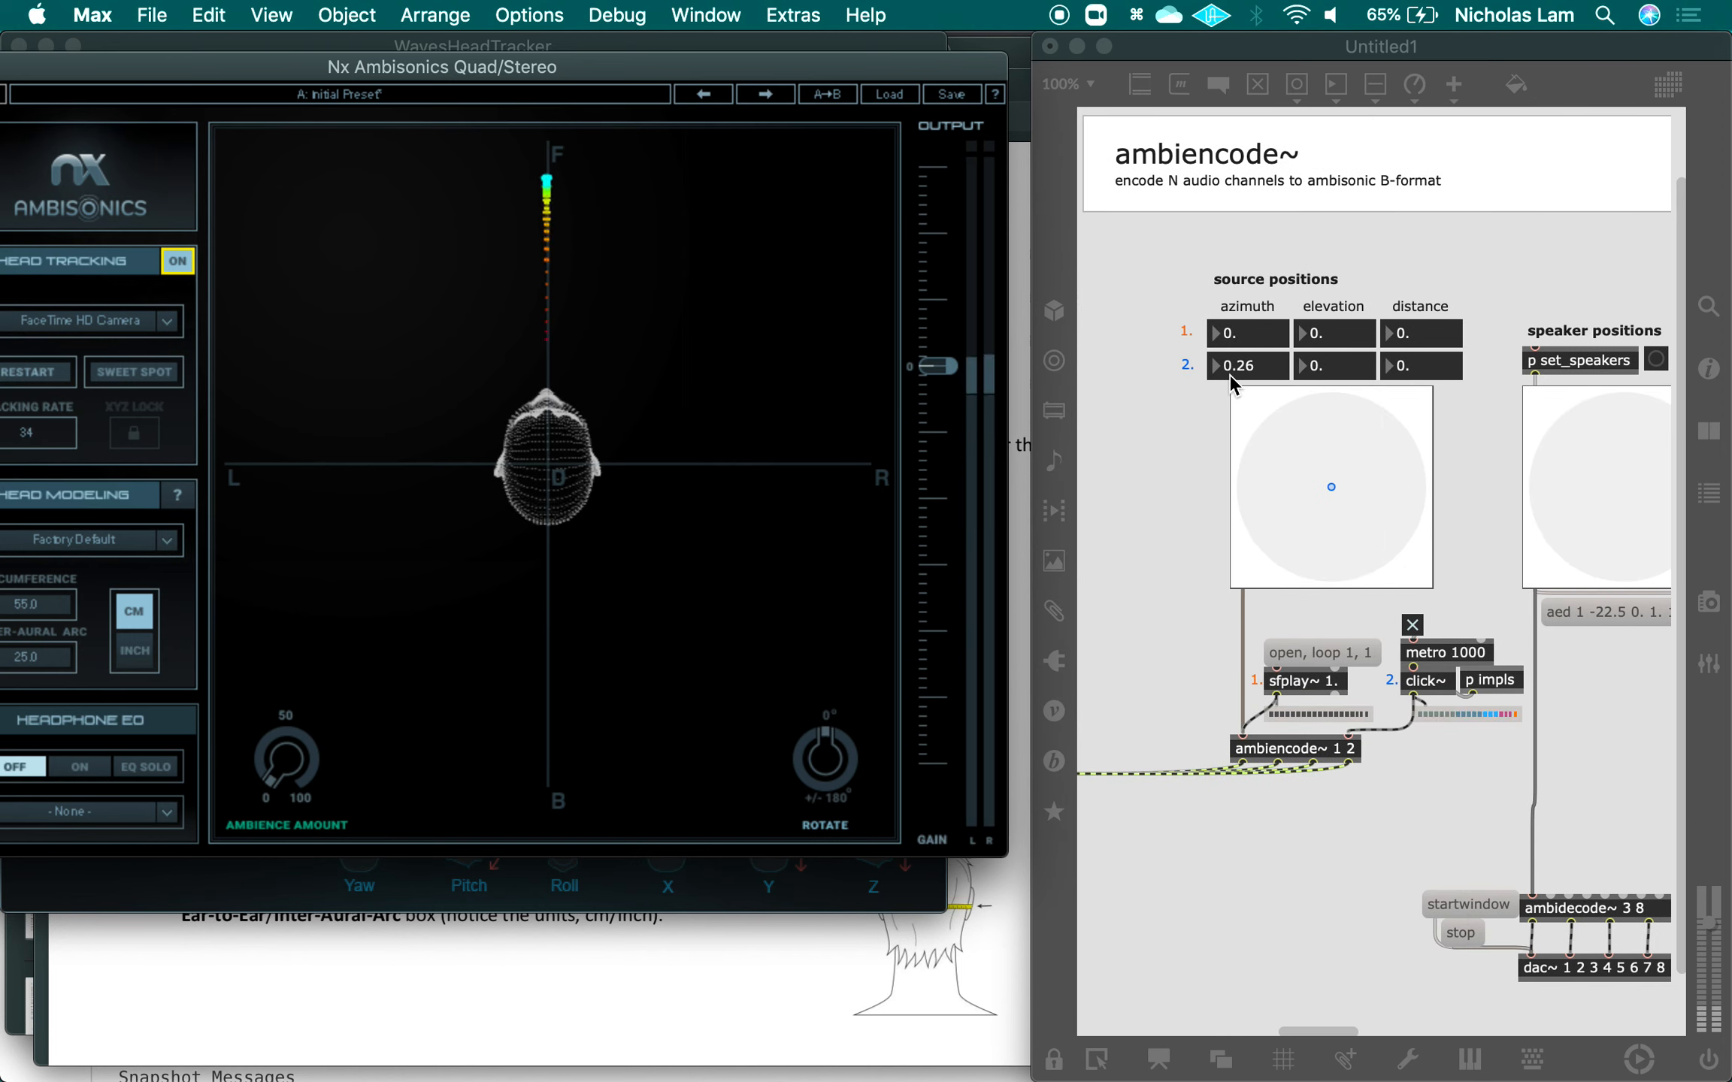
Sweep source 2's azimuth up to 839 and raise source 1's azimuth to 144 while monitoring the Nx display.
drag(1237, 370, 1206, 190)
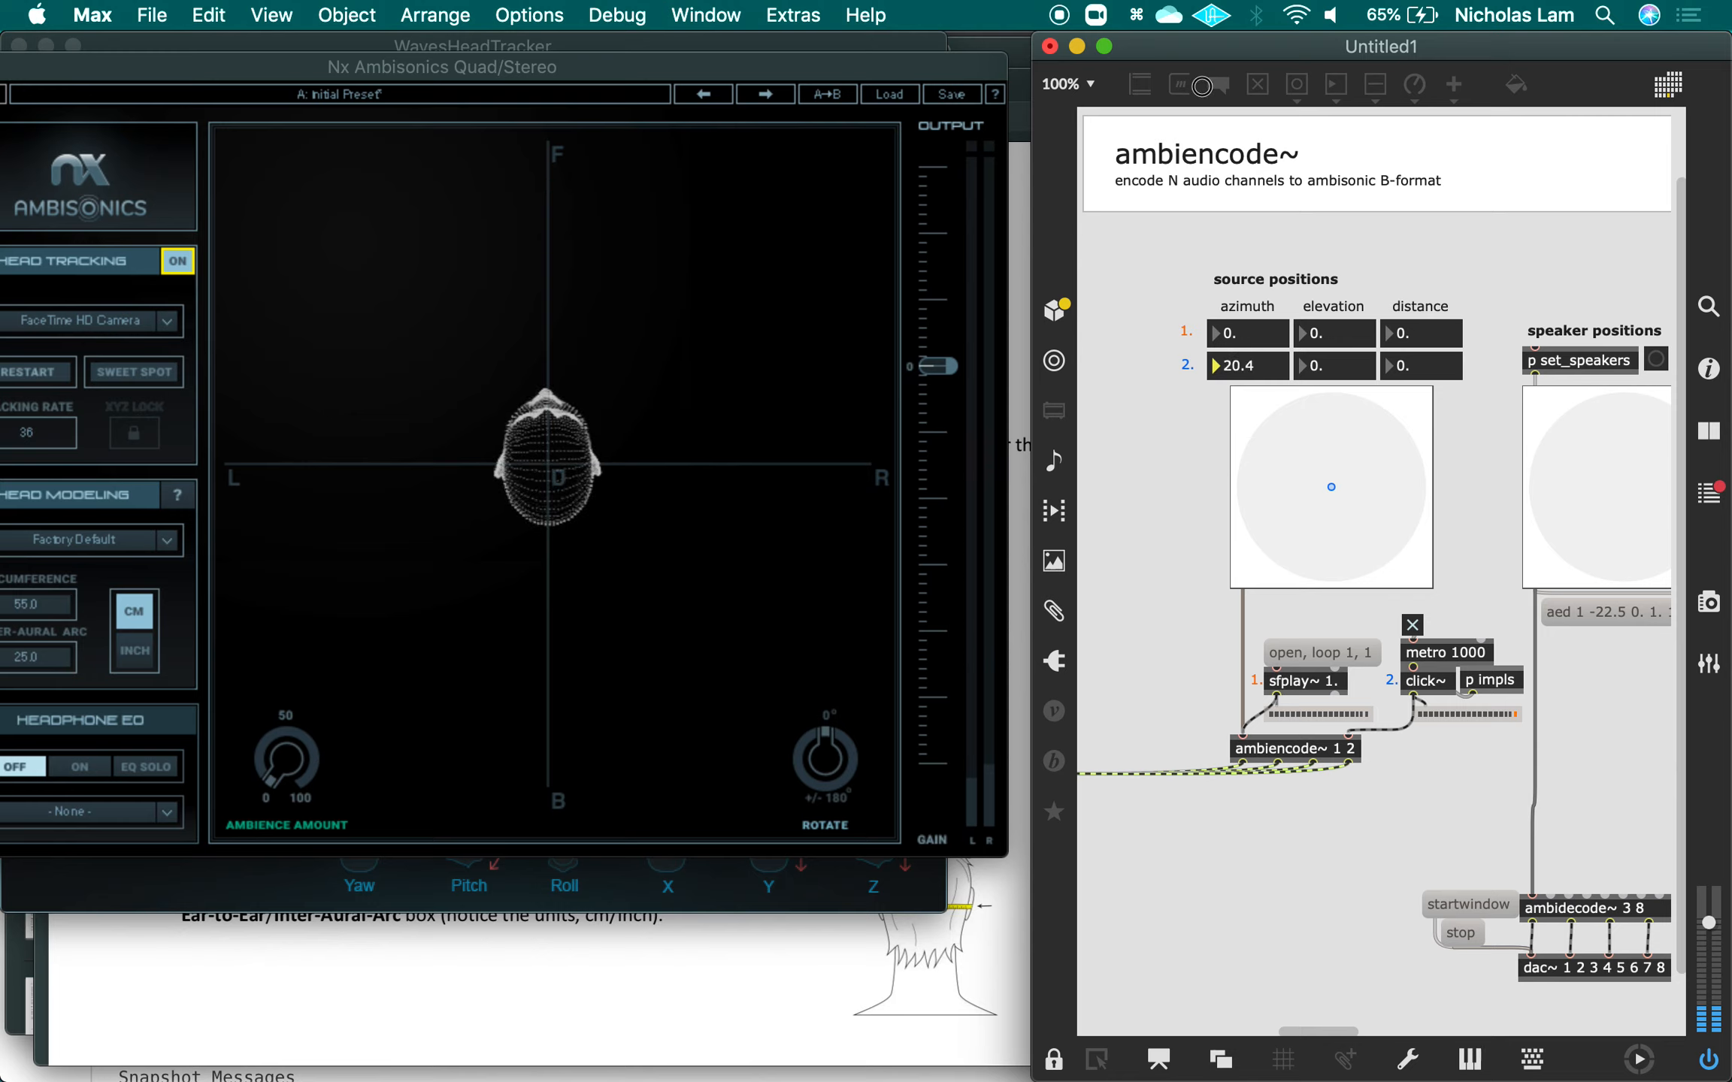
drag(1202, 86, 1241, 242)
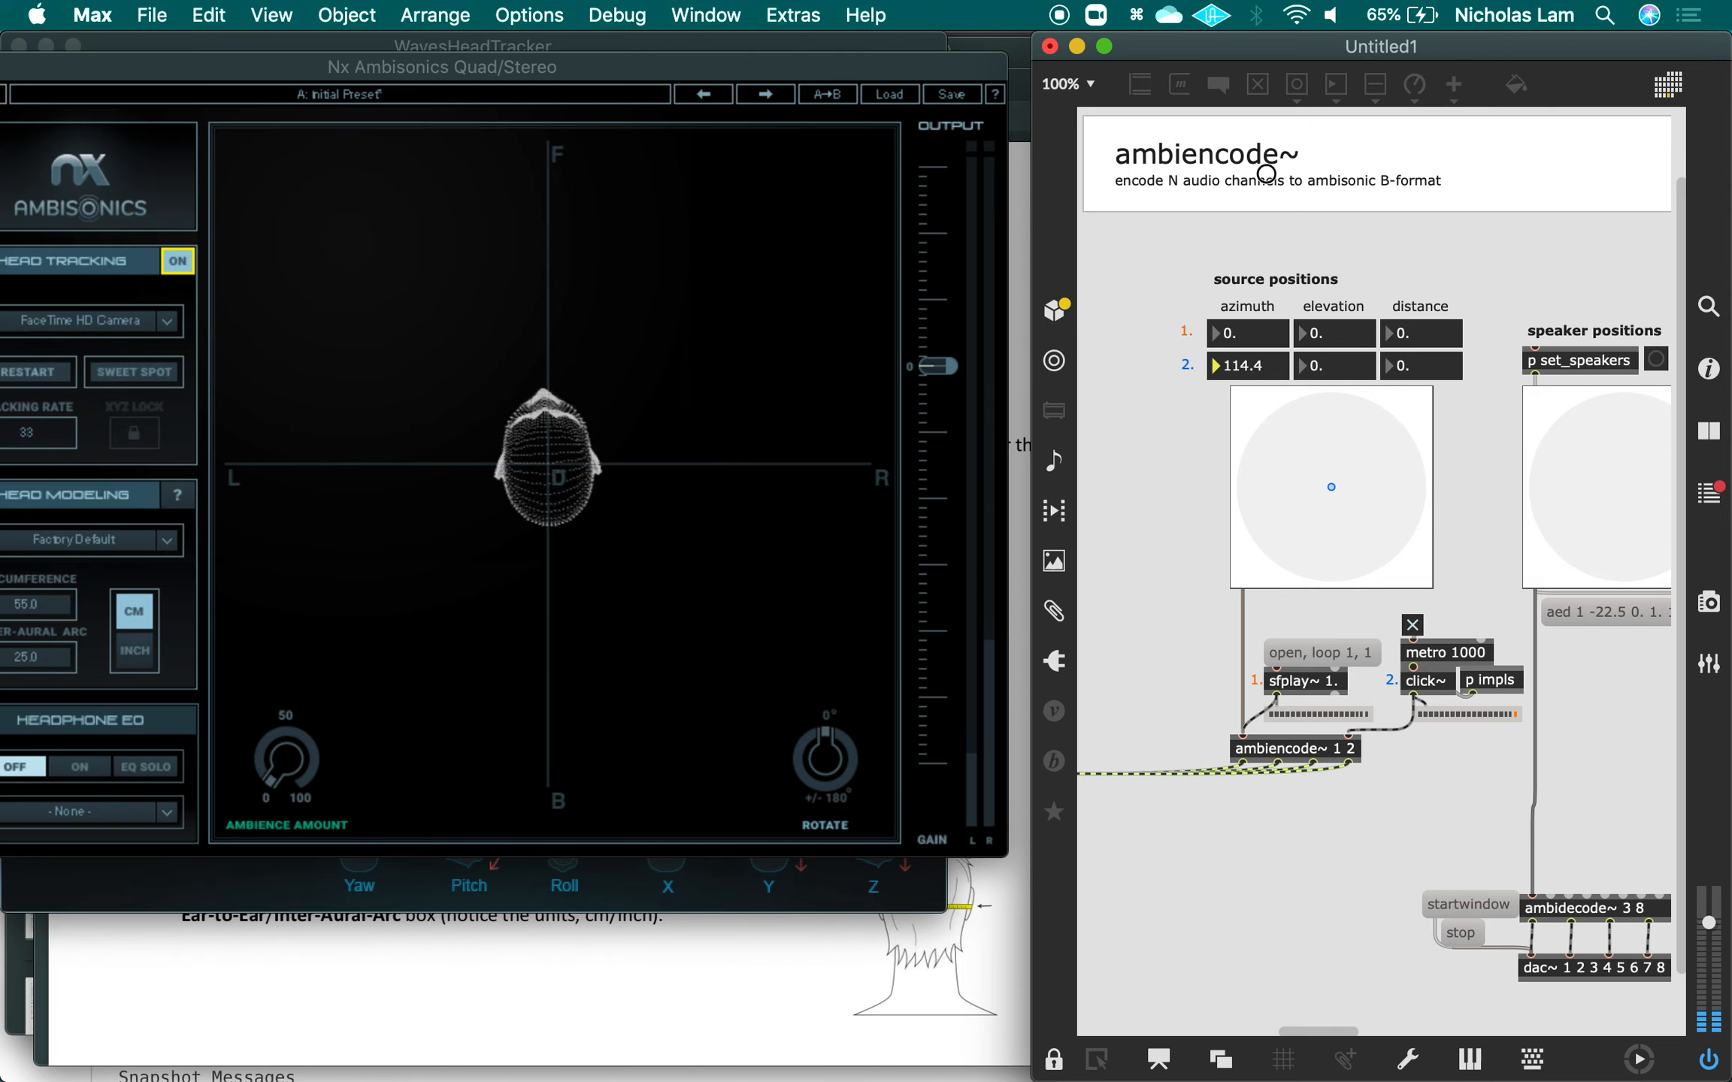
drag(1266, 173, 1246, 353)
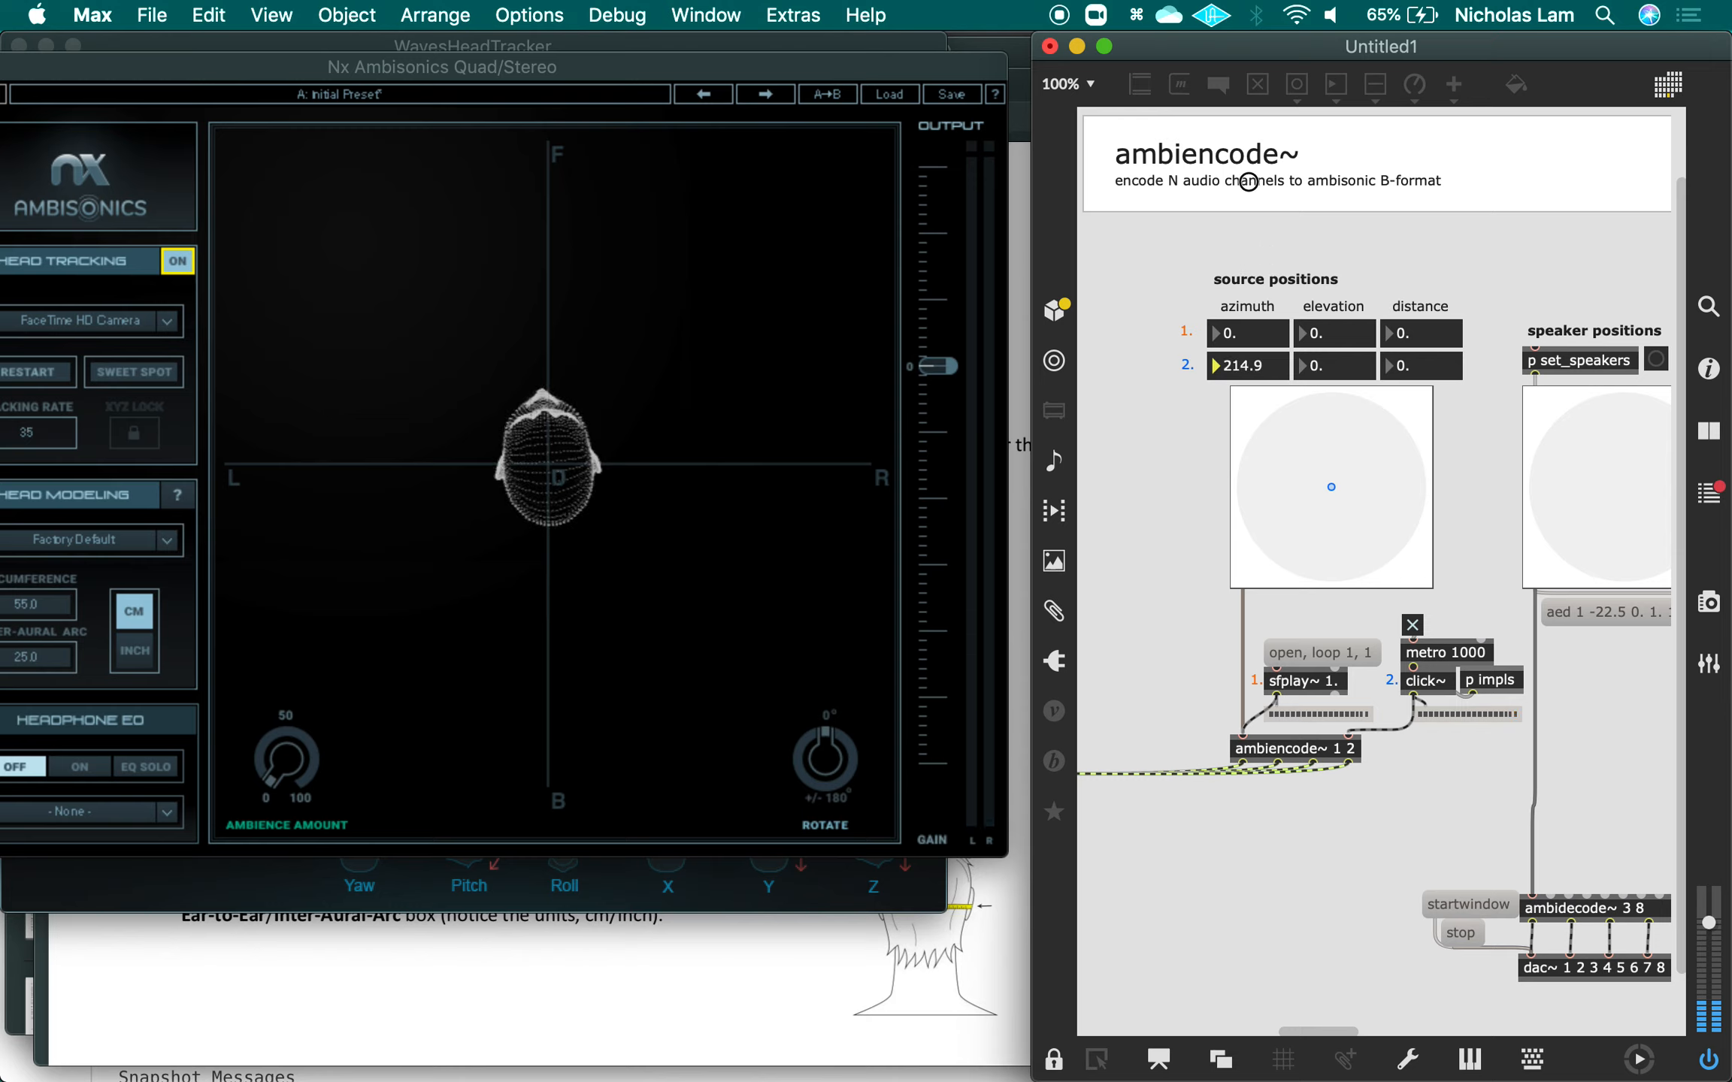
mouse_move(1248, 182)
mouse_down()
mouse_move(1241, 375)
mouse_move(1232, 197)
mouse_up()
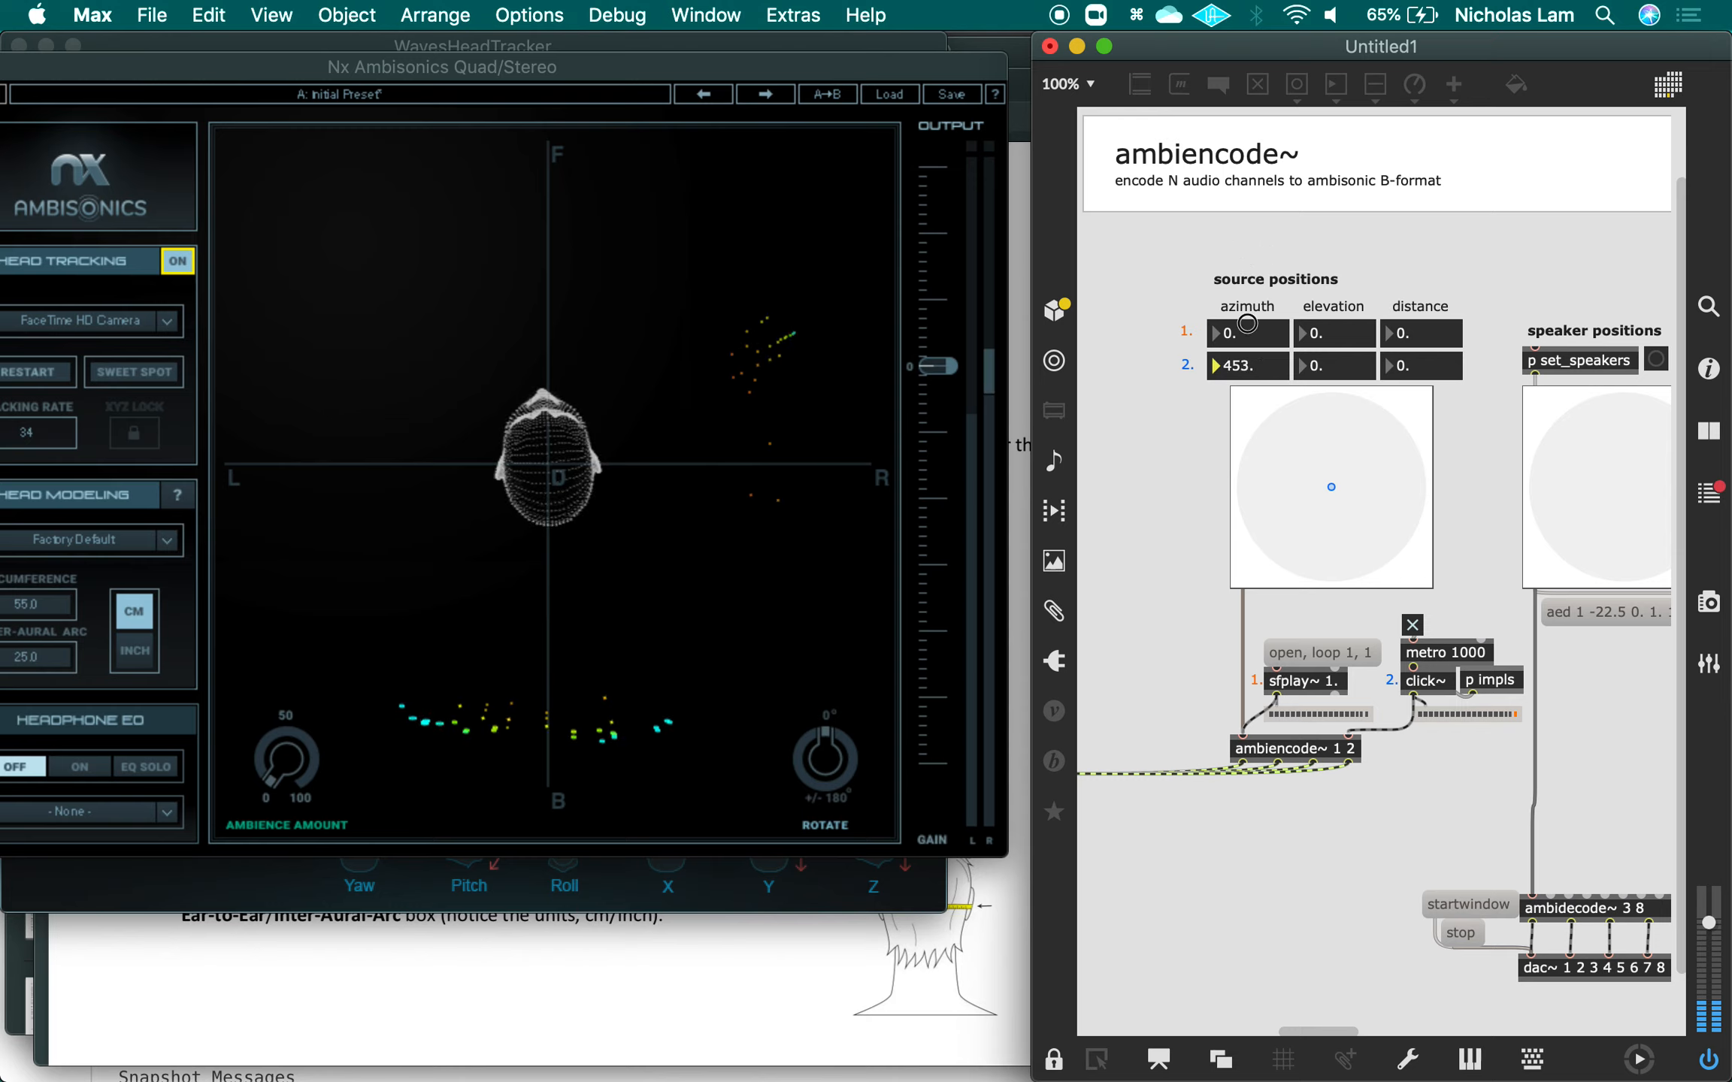
drag(1247, 323, 1248, 198)
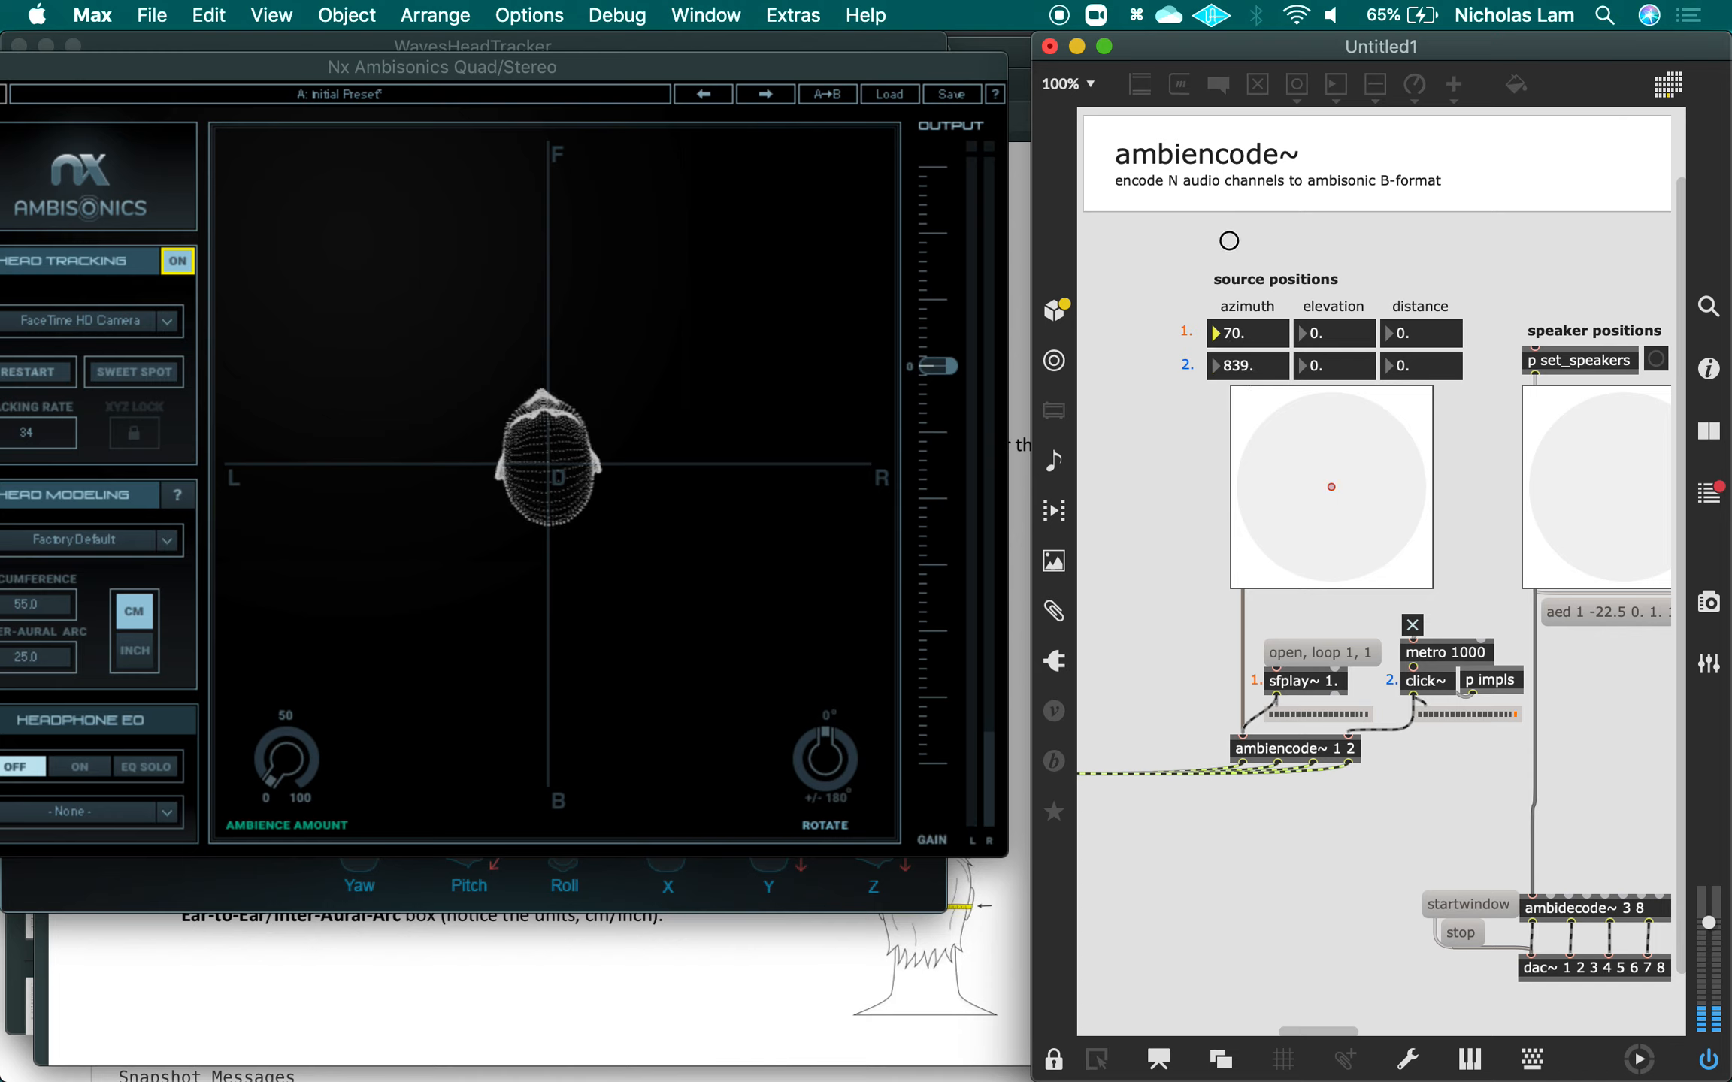
drag(1230, 156, 1234, 56)
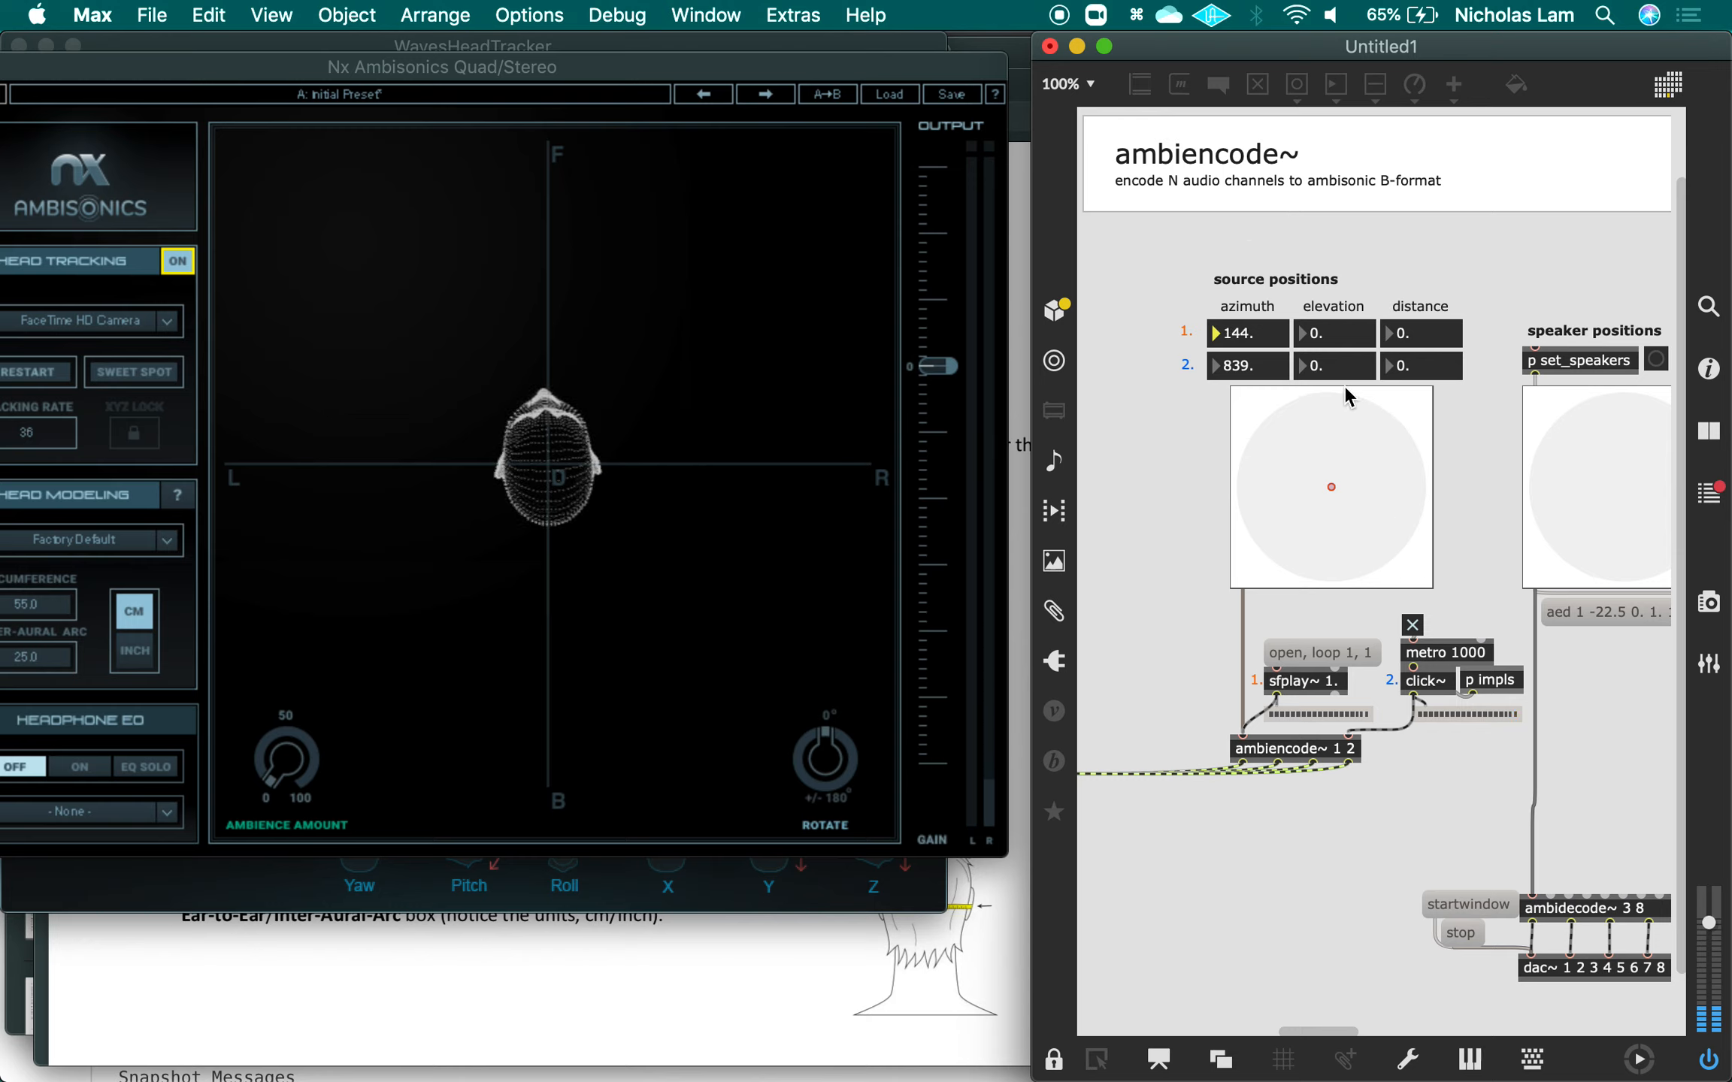
Set the distance of both source 1 and source 2 to 1.
click(1408, 340)
text(1)
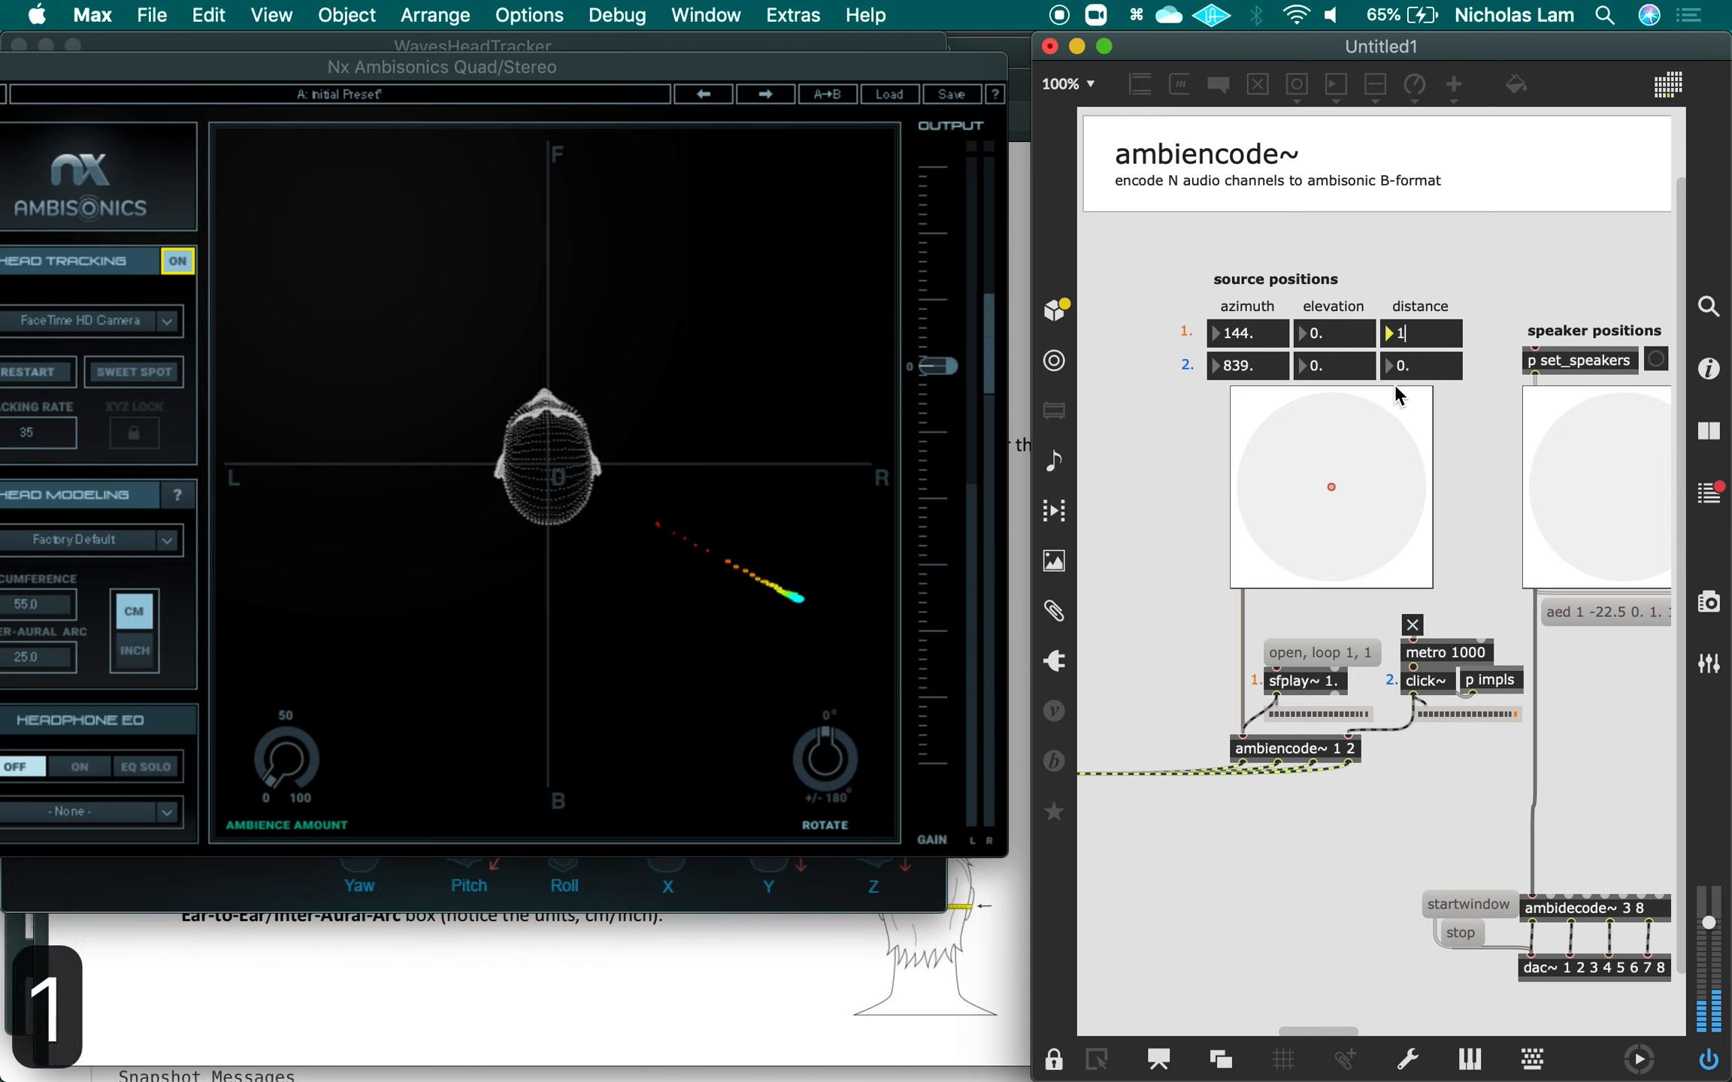
click(1407, 368)
text(1)
key(Return)
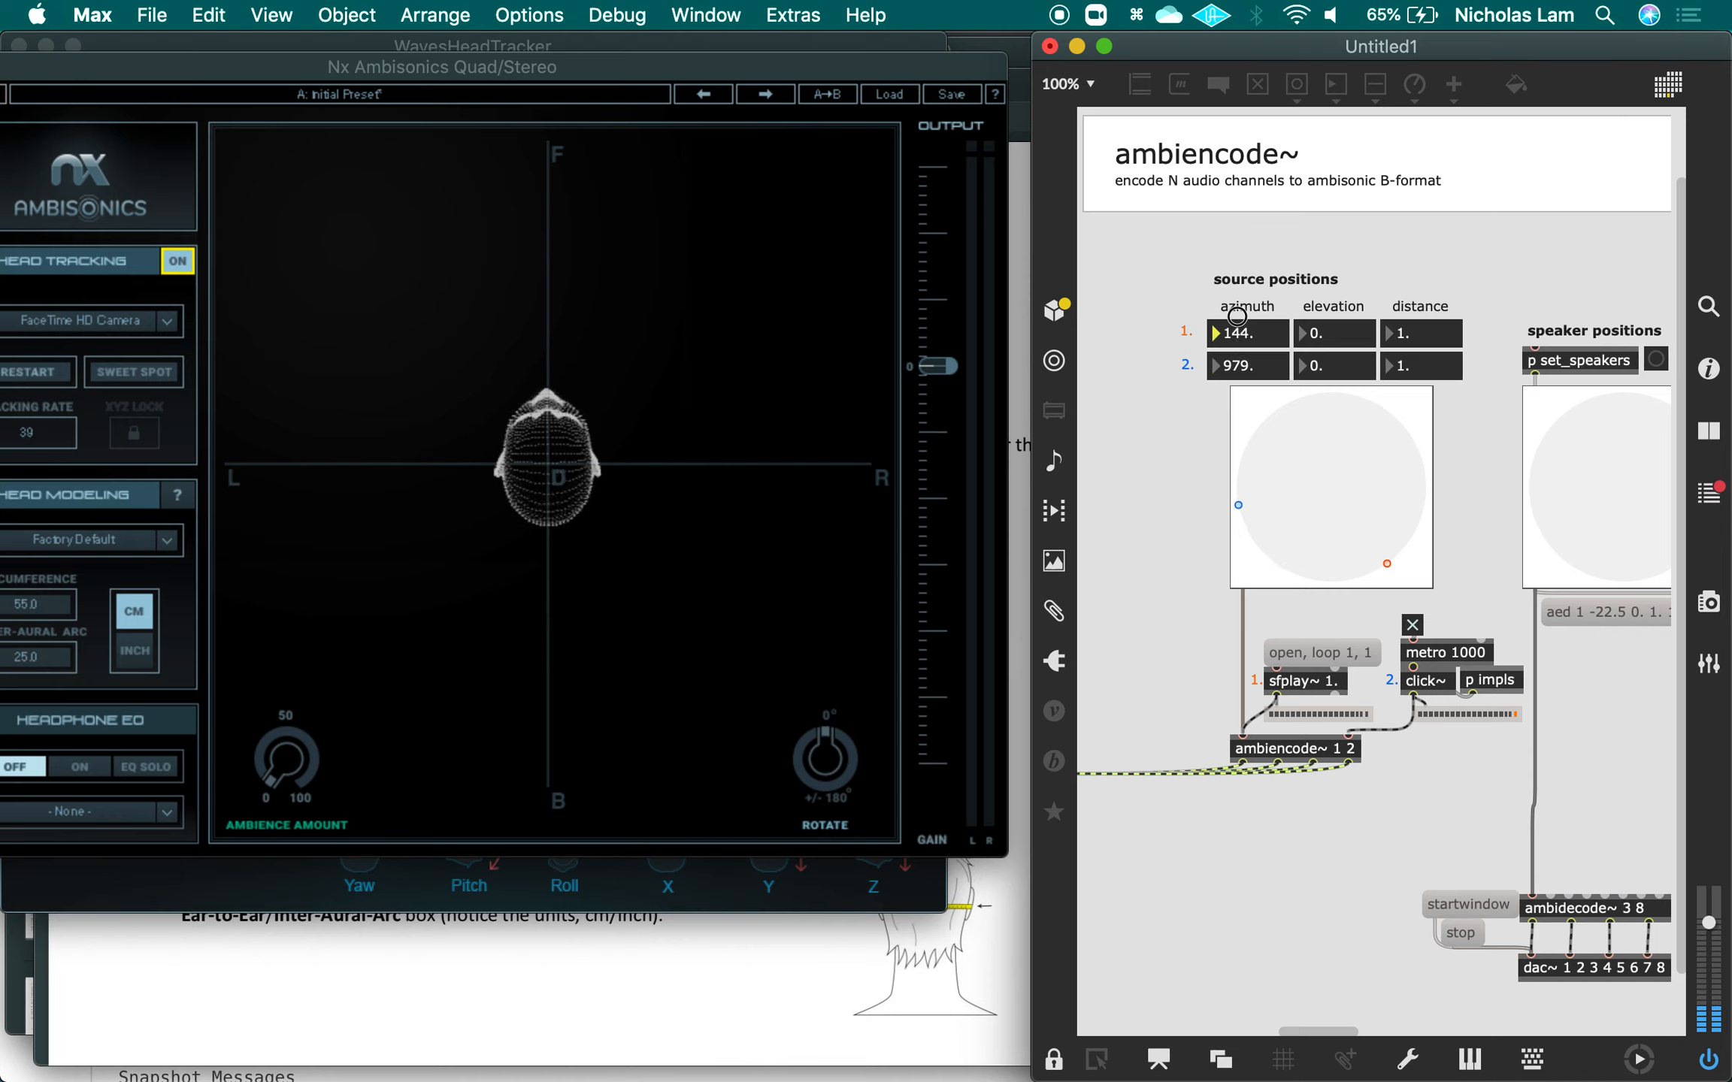
Sweep source 1's azimuth down to -172 around the source-position display.
drag(1237, 315, 1232, 293)
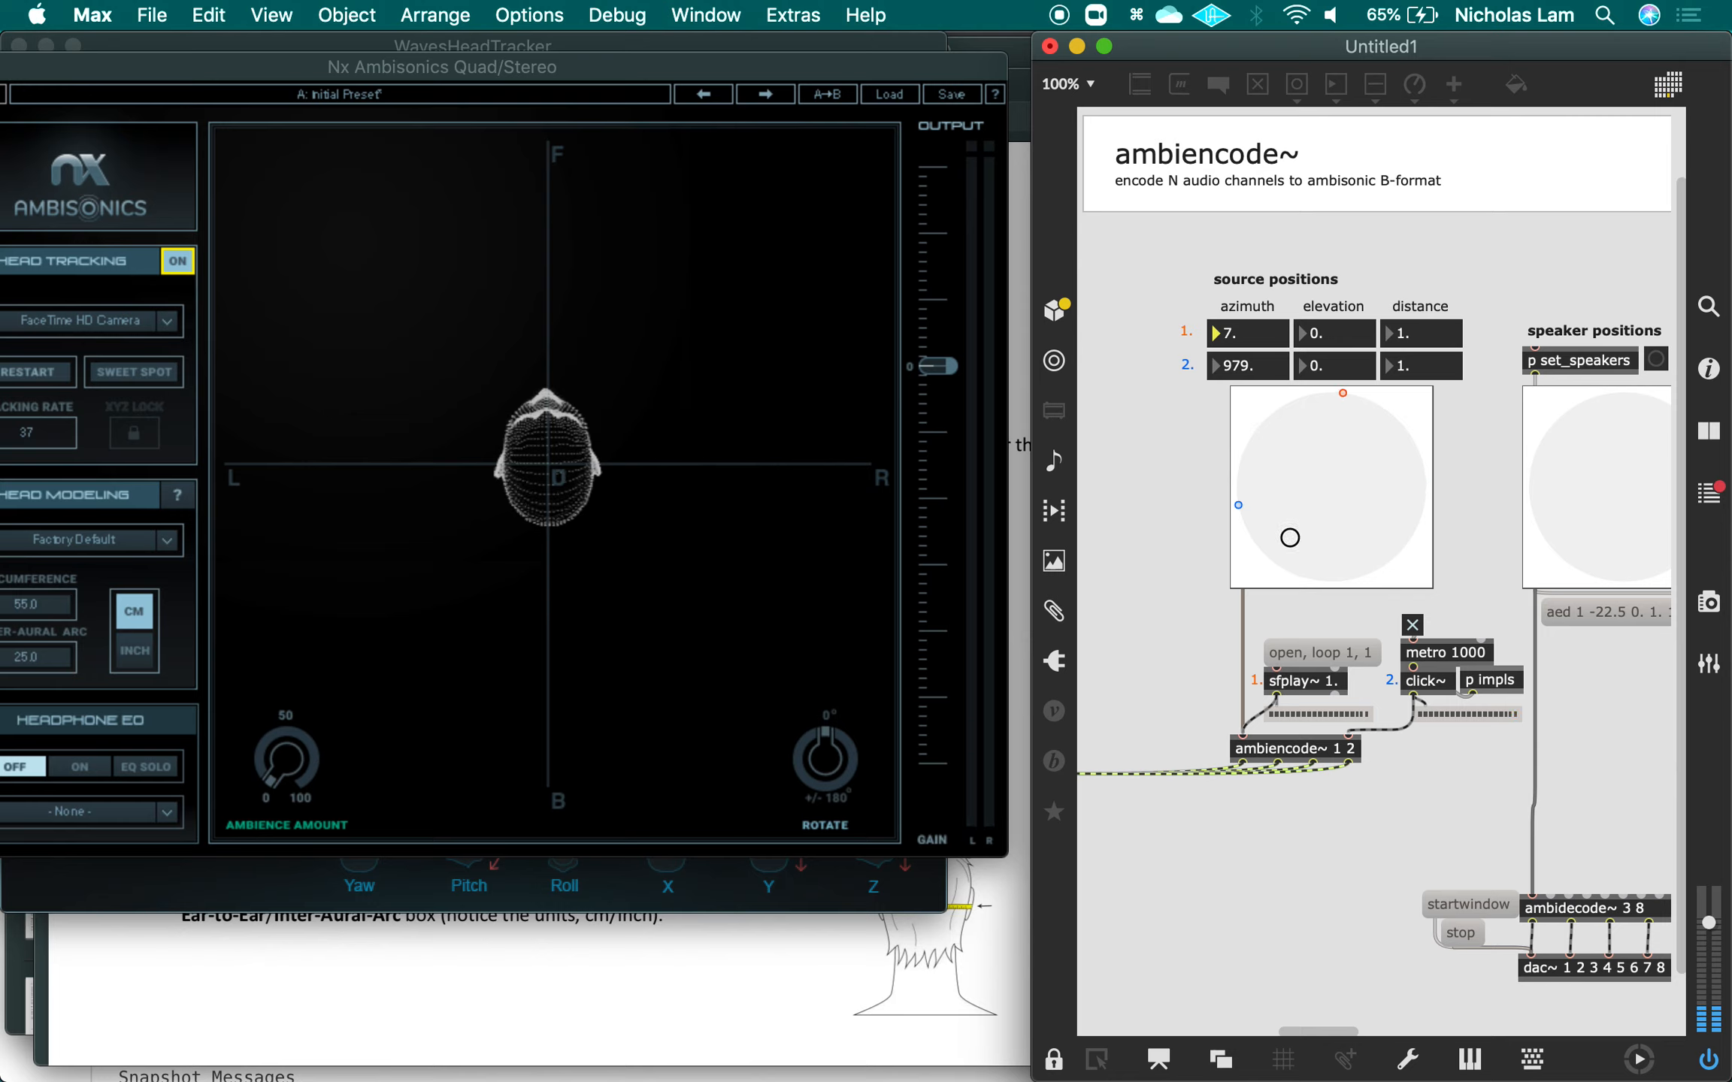
drag(1289, 538, 1311, 649)
drag(1320, 712, 1321, 775)
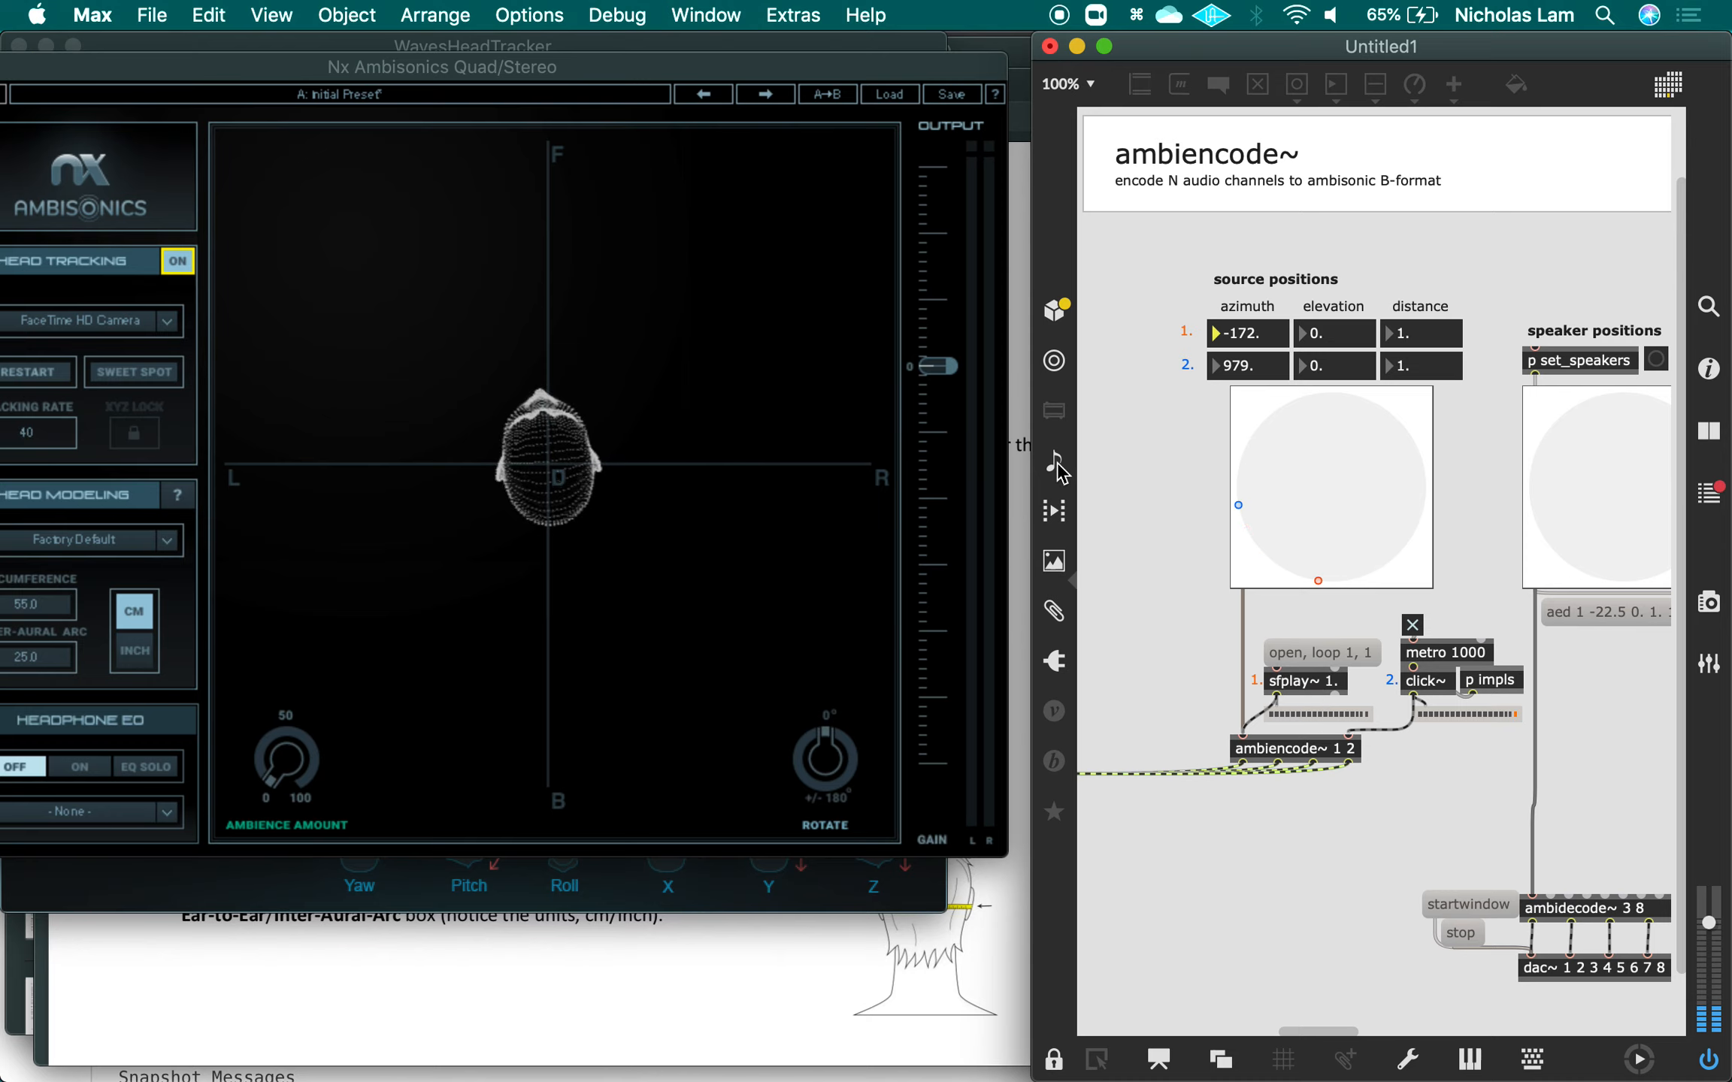
Widen and unlock the patch, and delete ambidecode~ 3 8, the eight-channel dac~, their startwindow and stop messages, and the level meters.
drag(1034, 456, 6, 366)
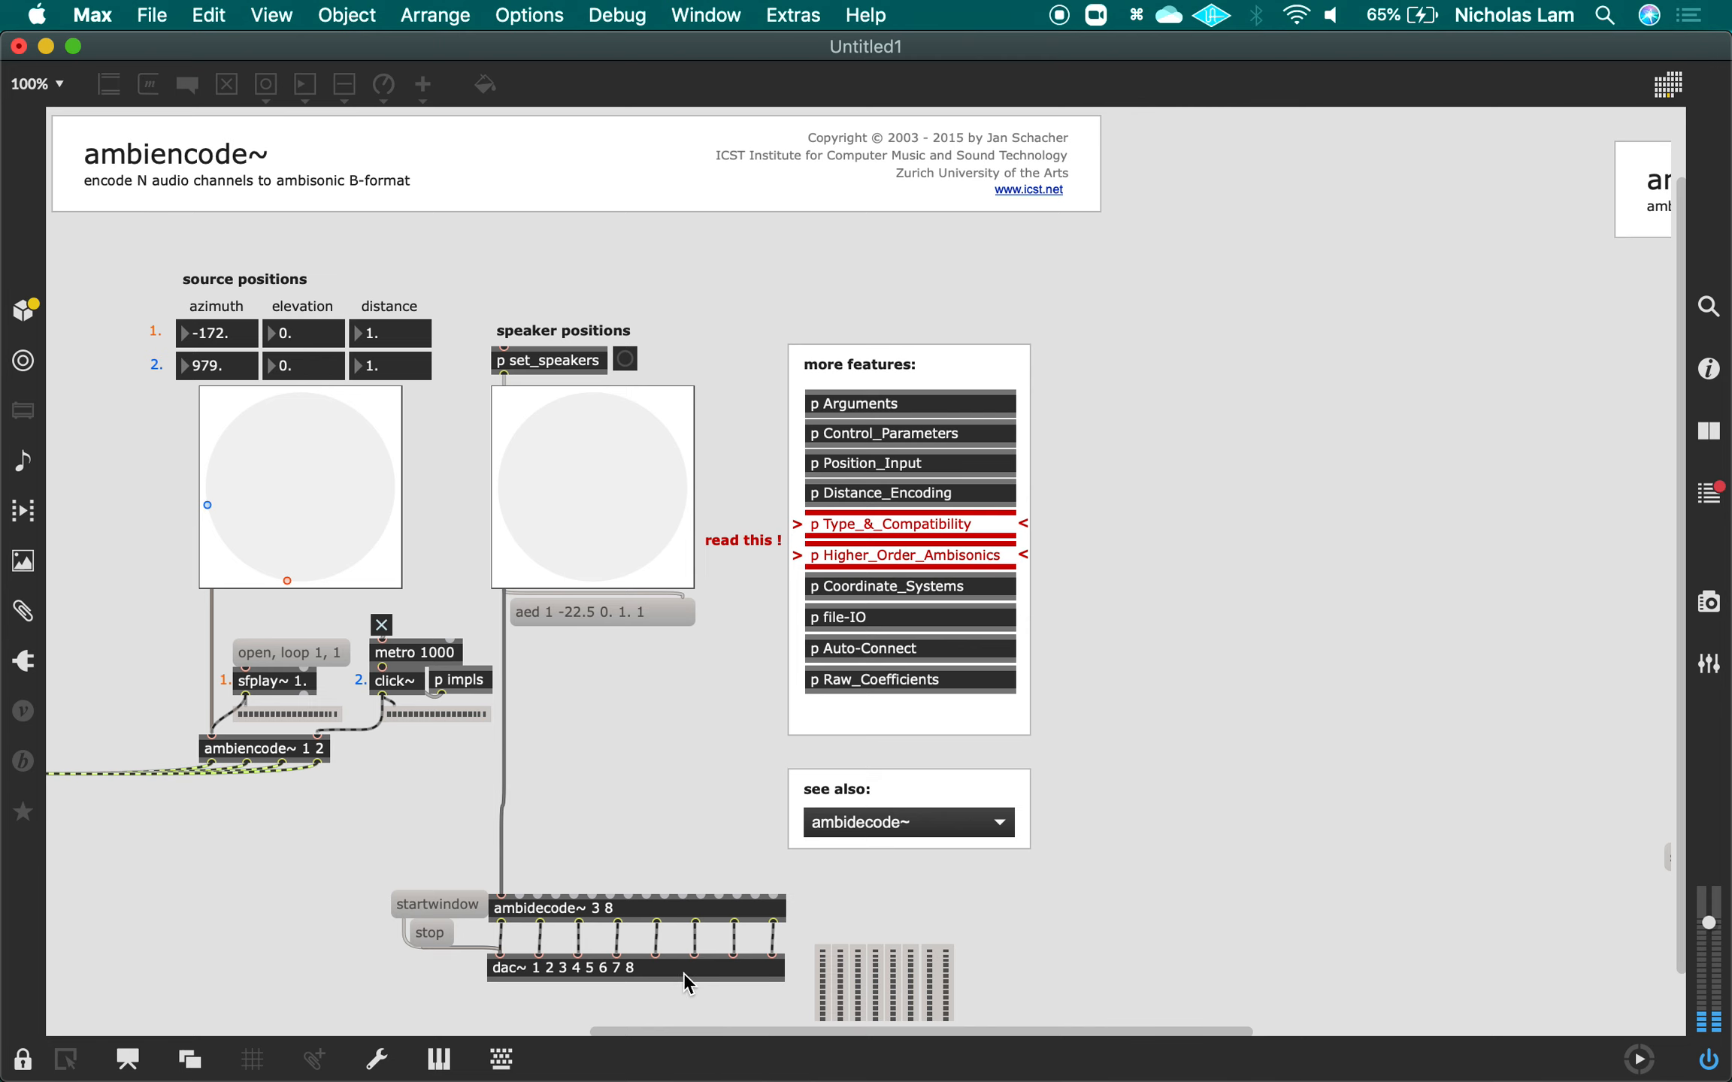
key(super+e)
drag(387, 821, 681, 996)
scroll(737, 825, down, 2)
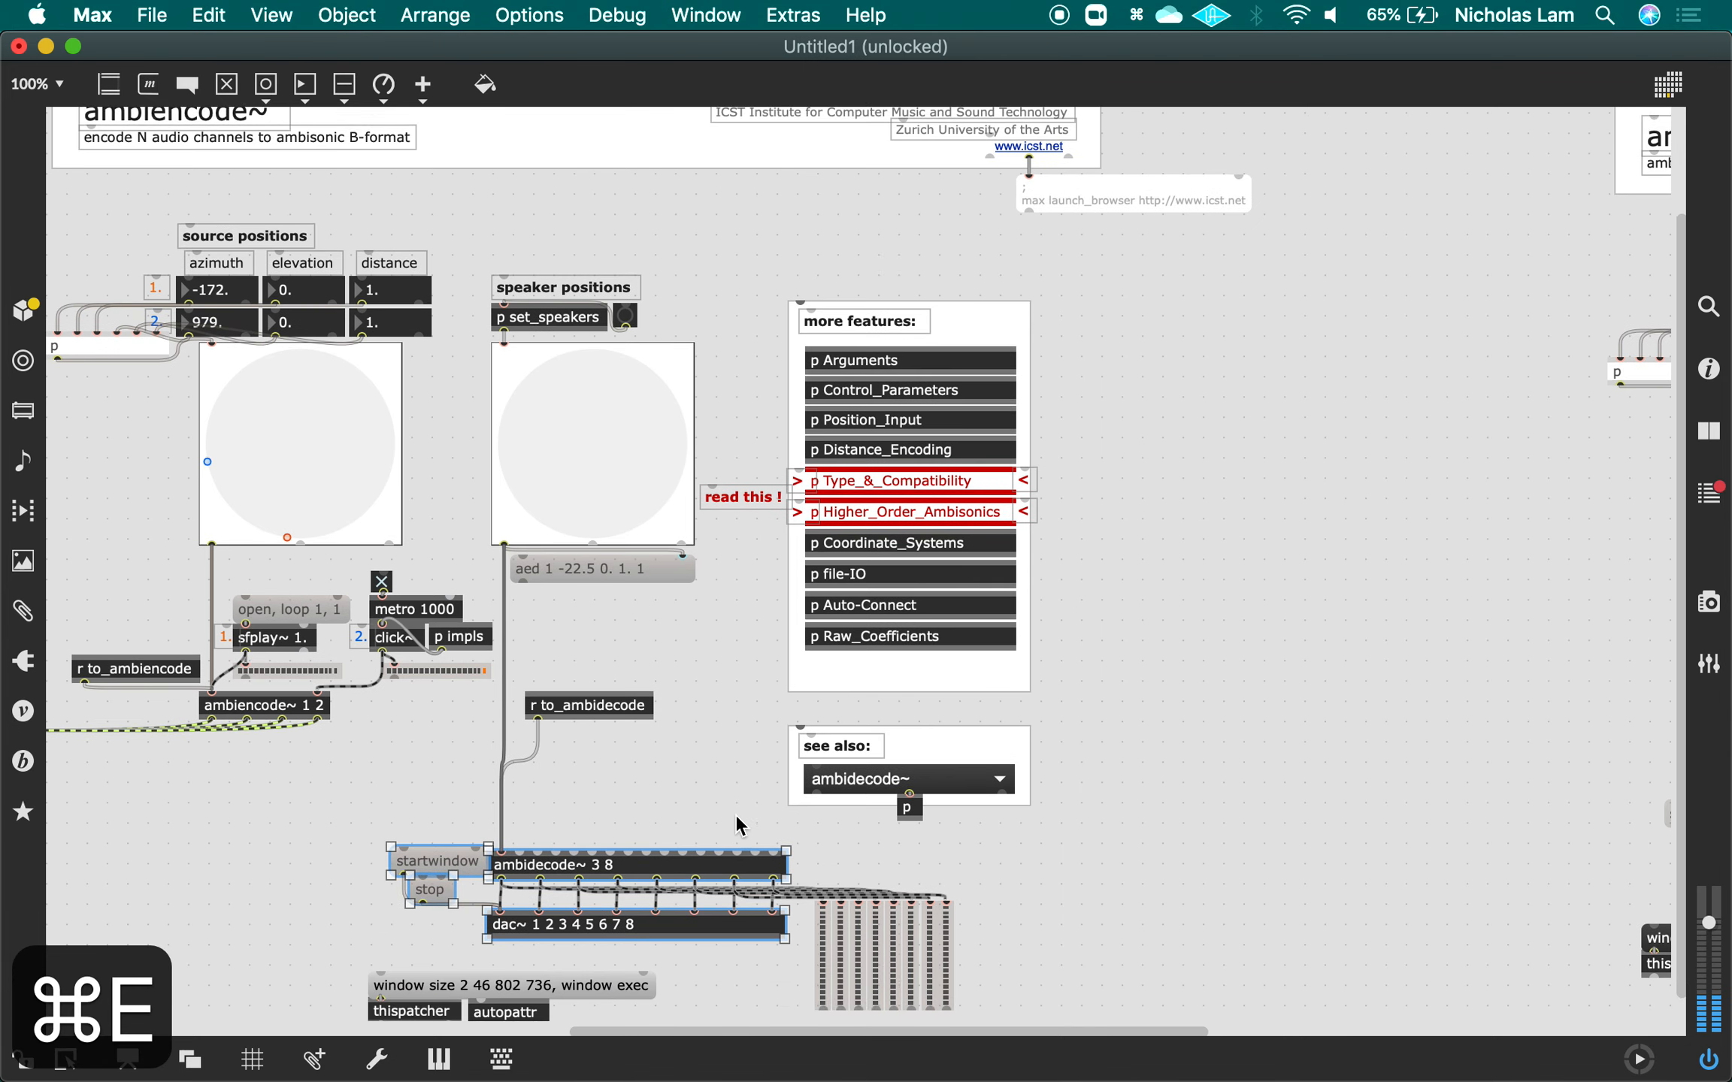
scroll(736, 825, down, 1)
drag(362, 779, 718, 907)
key(BackSpace)
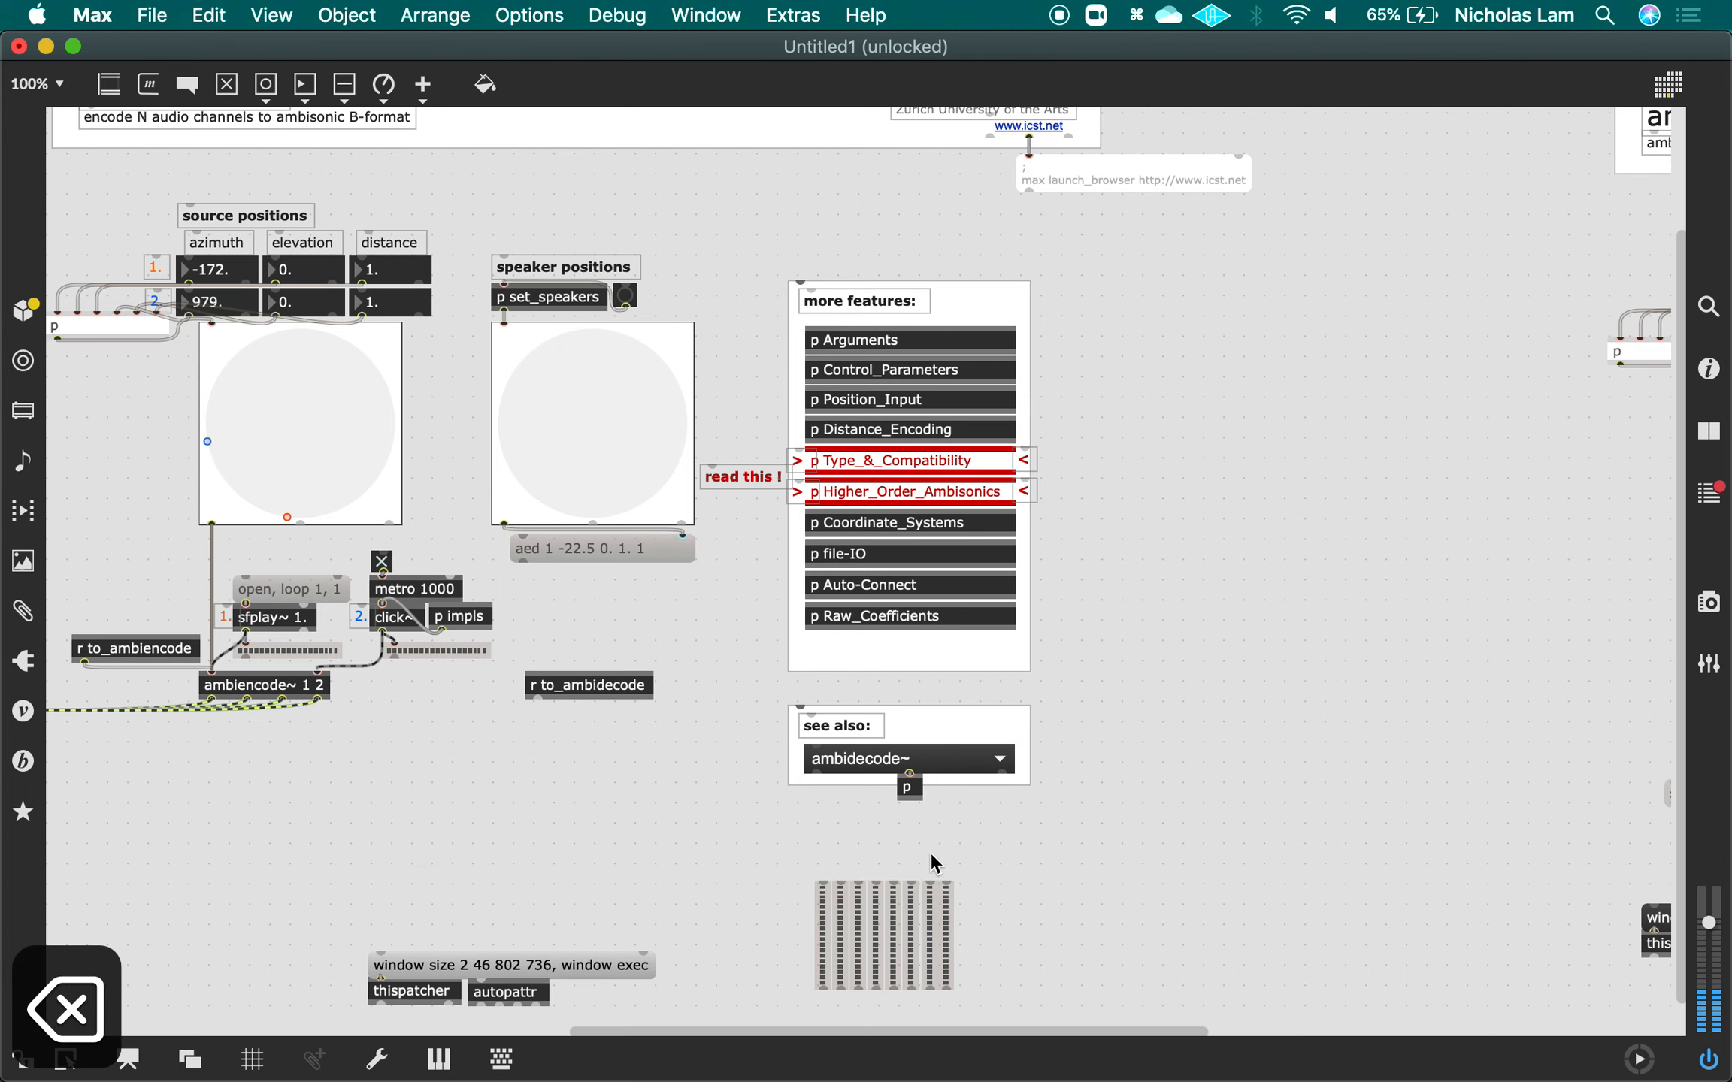
drag(785, 842, 1073, 986)
key(BackSpace)
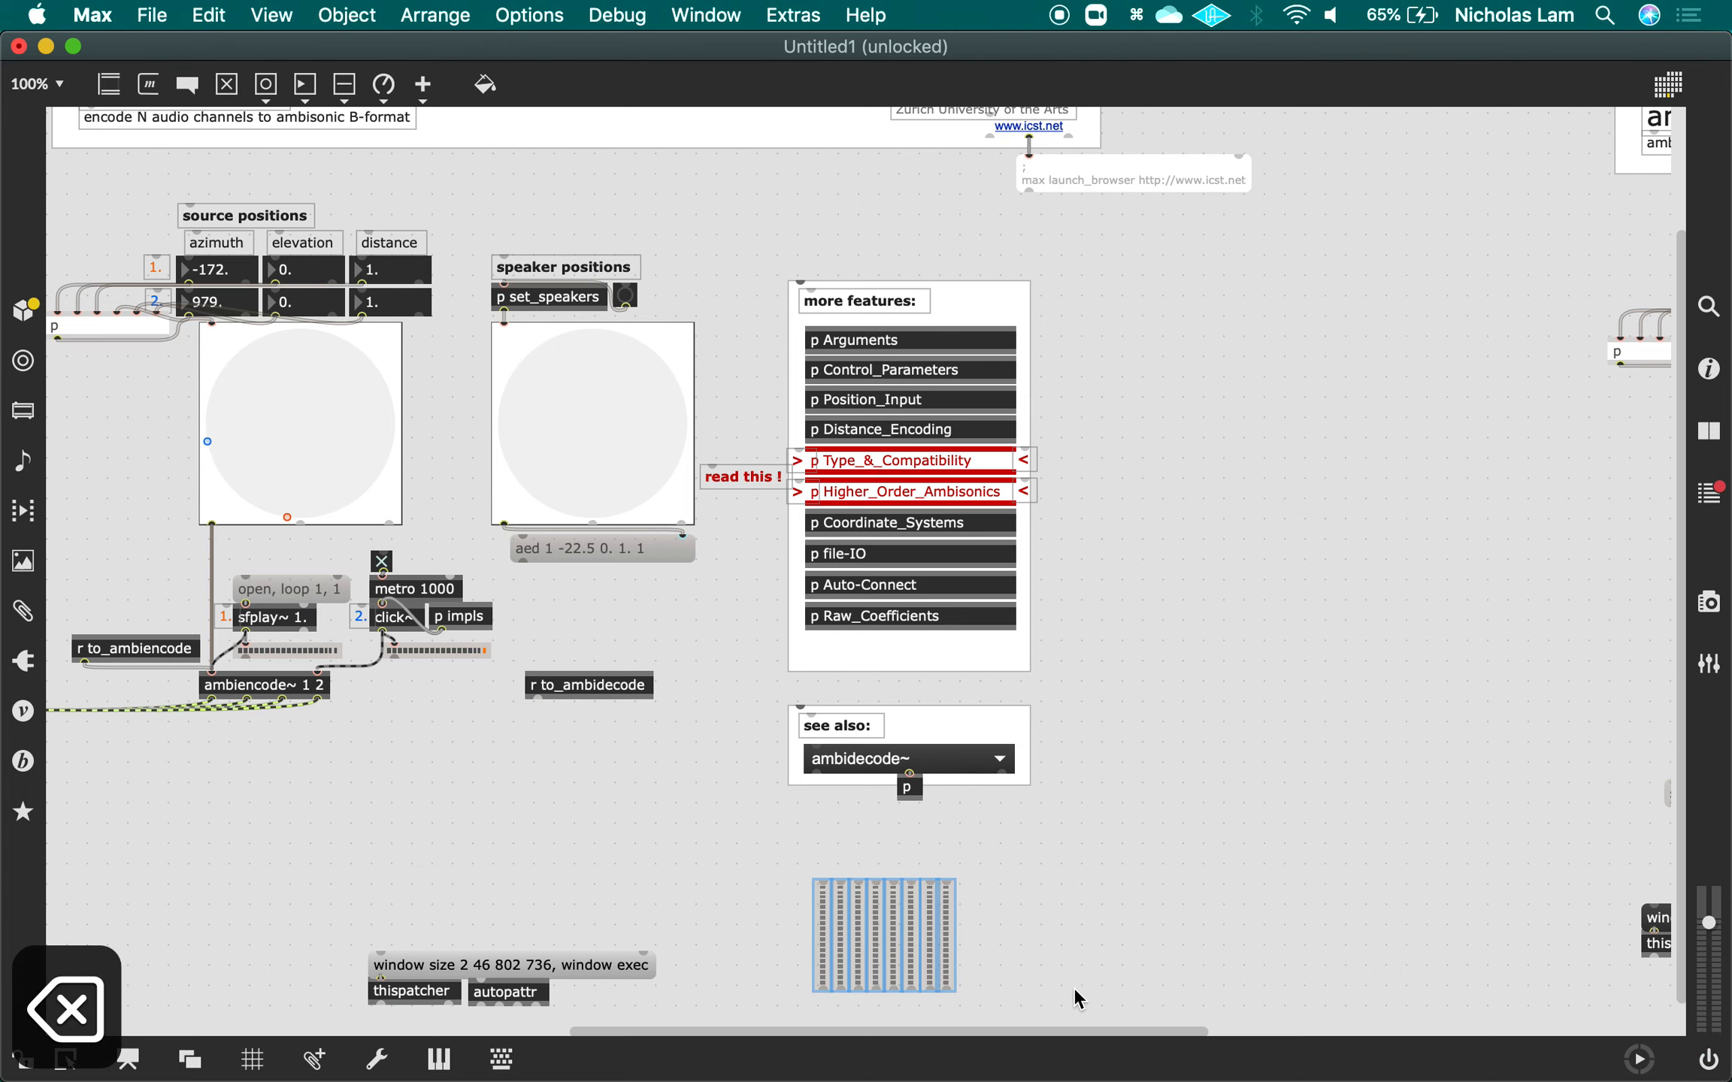
Try to move the audio speaker button below vst~ 4 2 to inspect the box behind it, and undo the move.
scroll(1078, 937, left, 20)
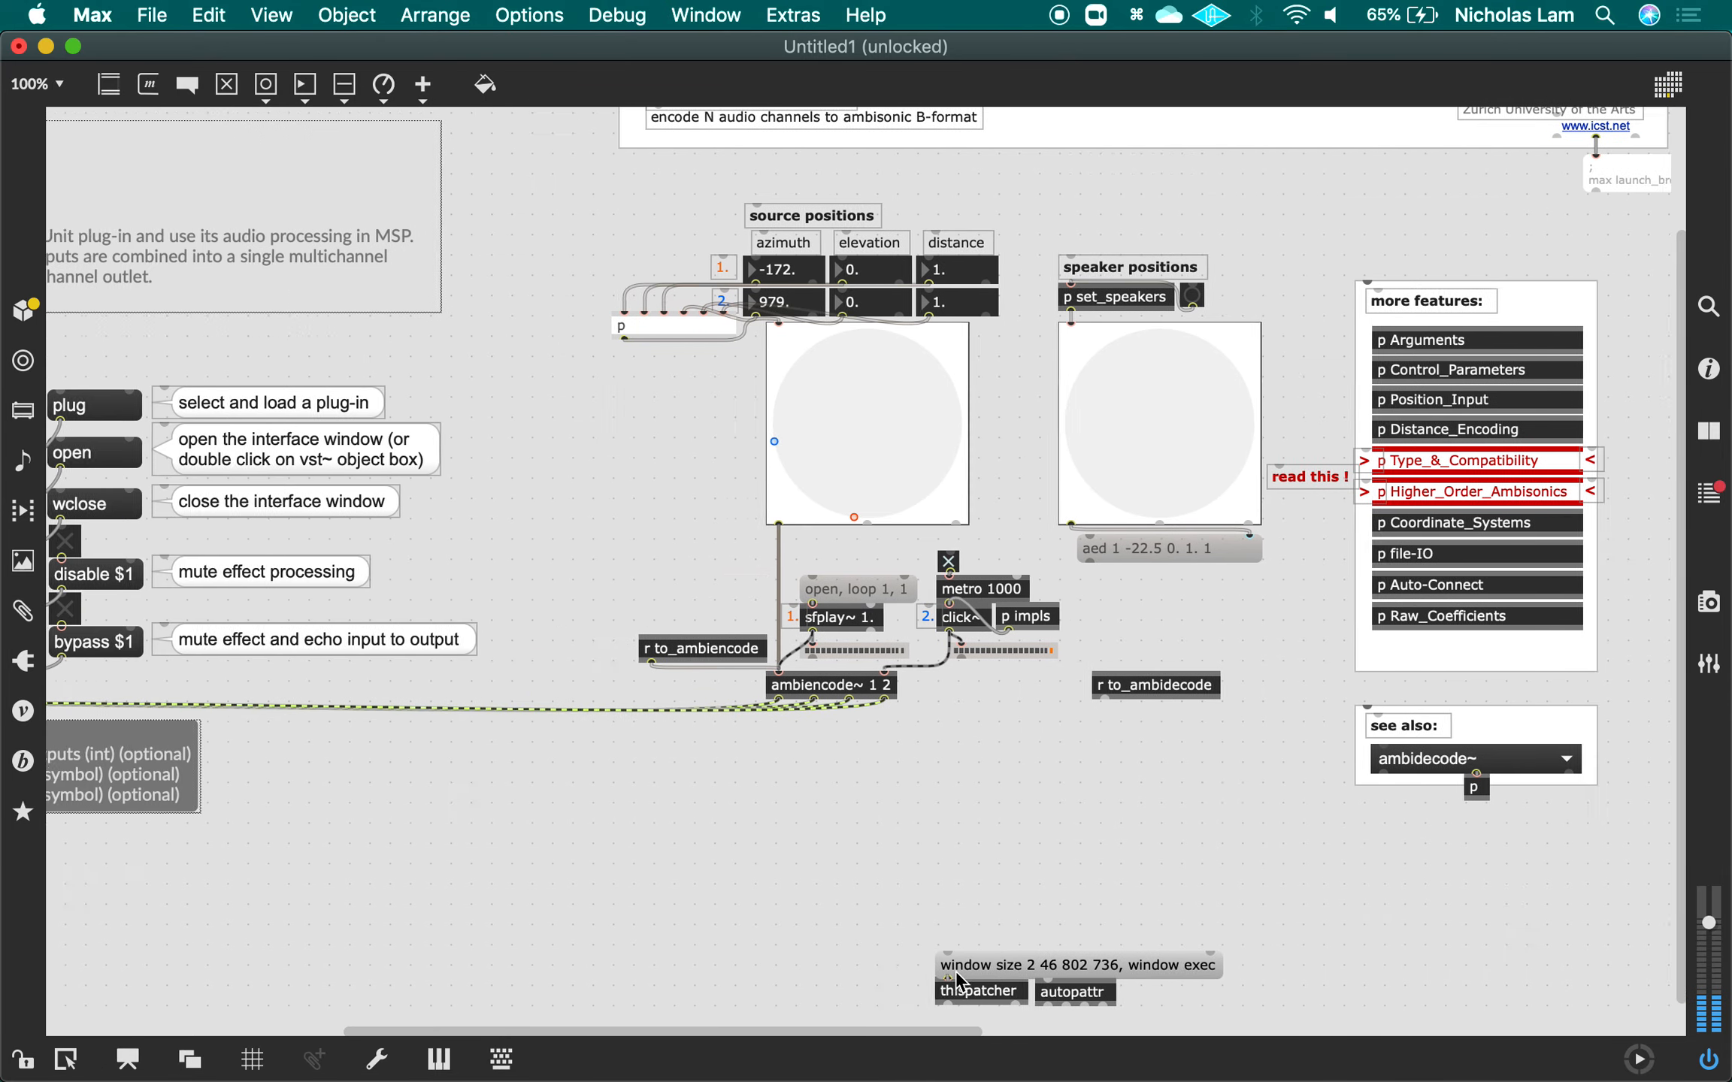
scroll(869, 929, left, 5)
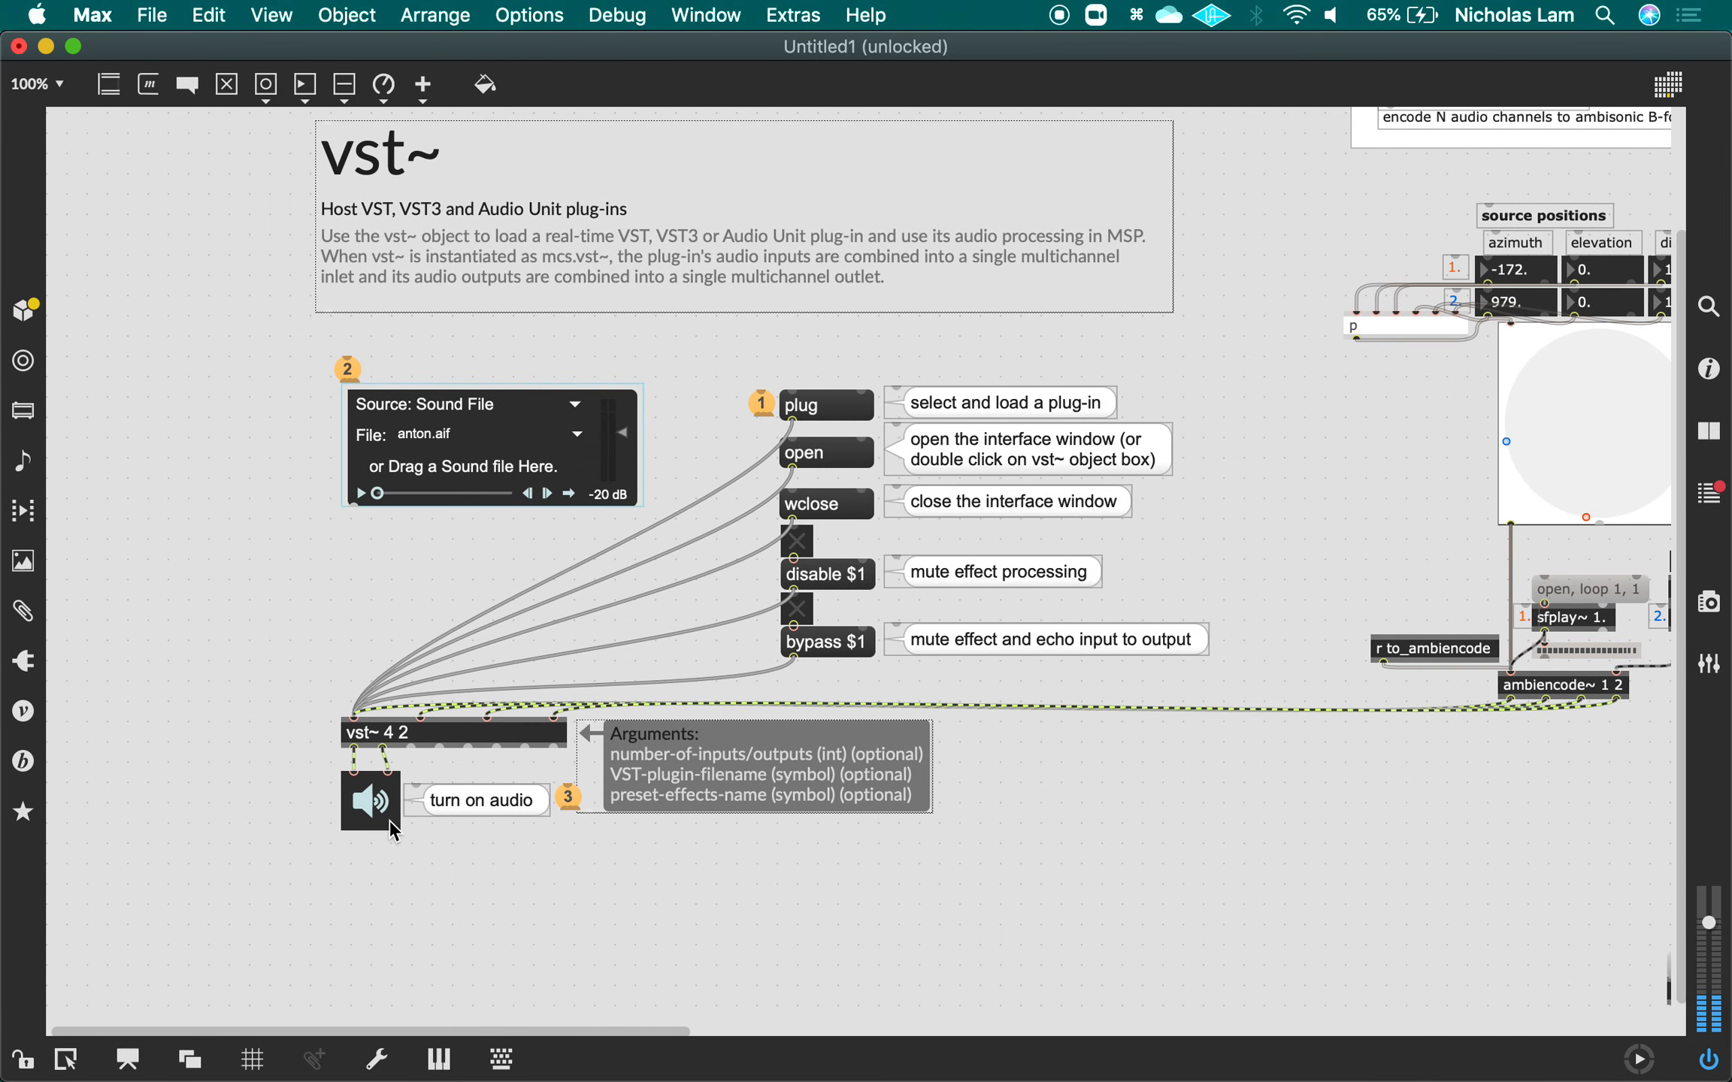
drag(391, 828, 383, 950)
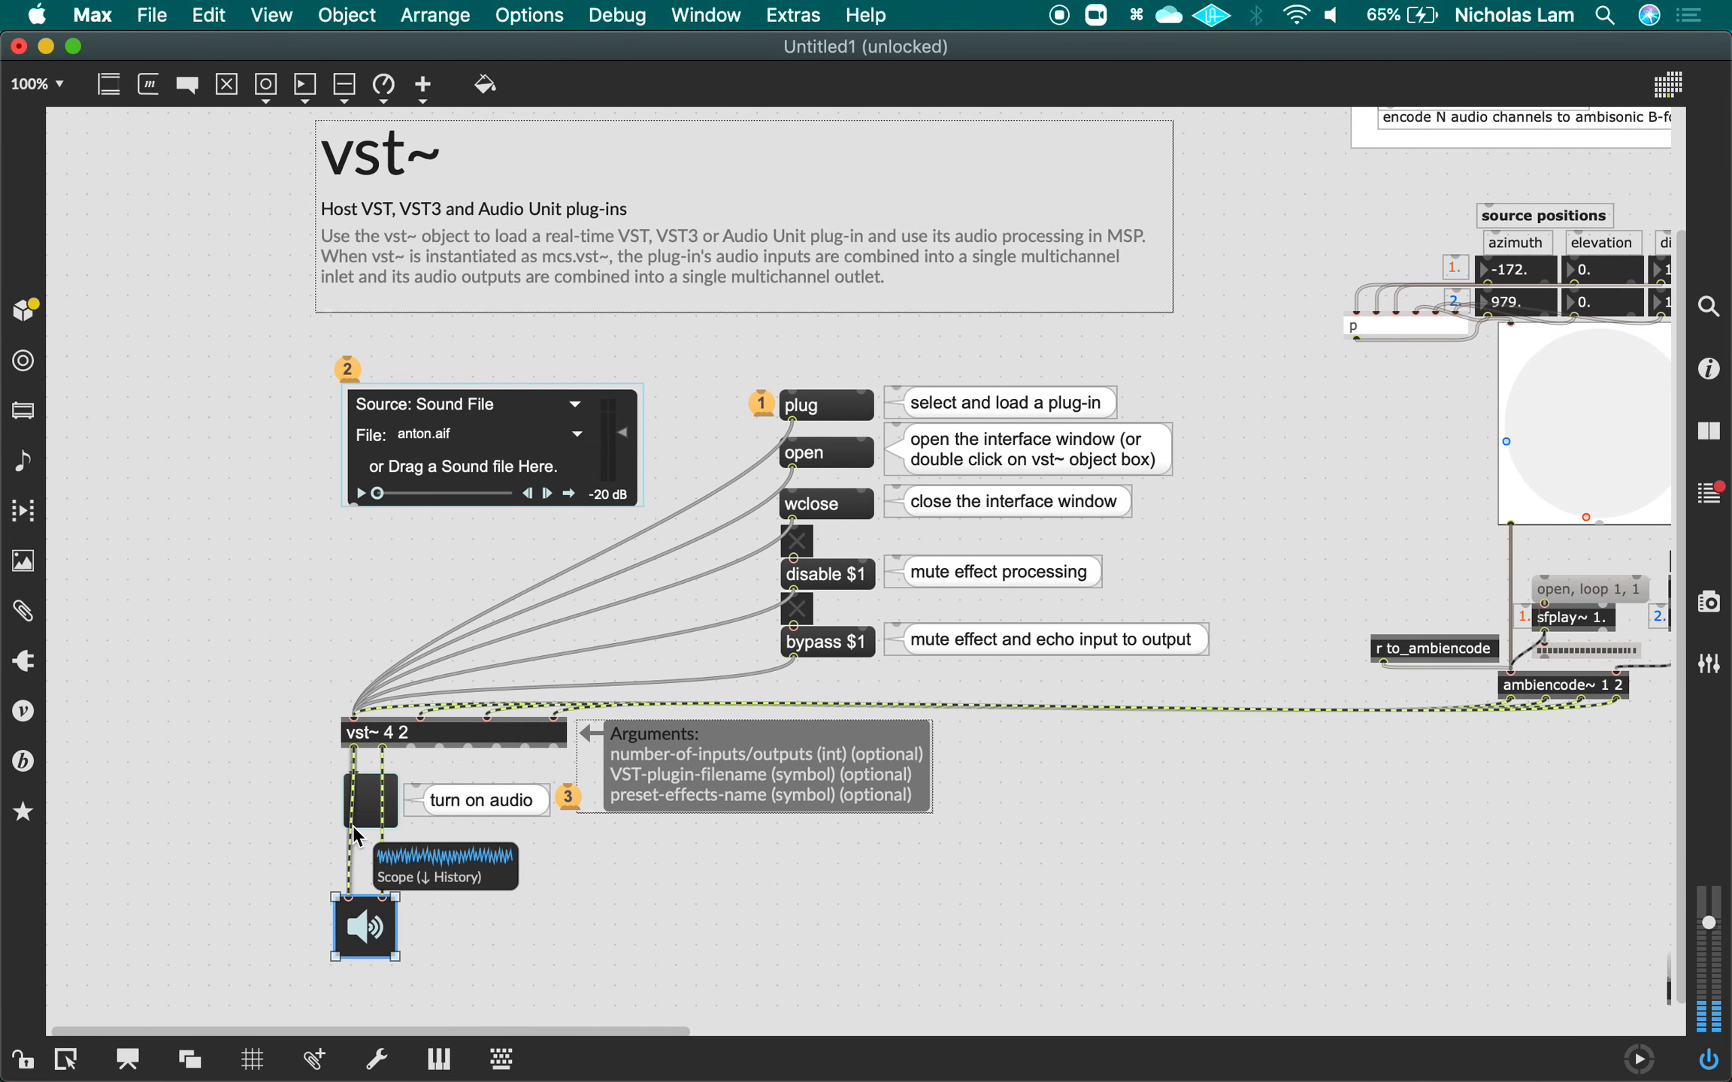
click(371, 810)
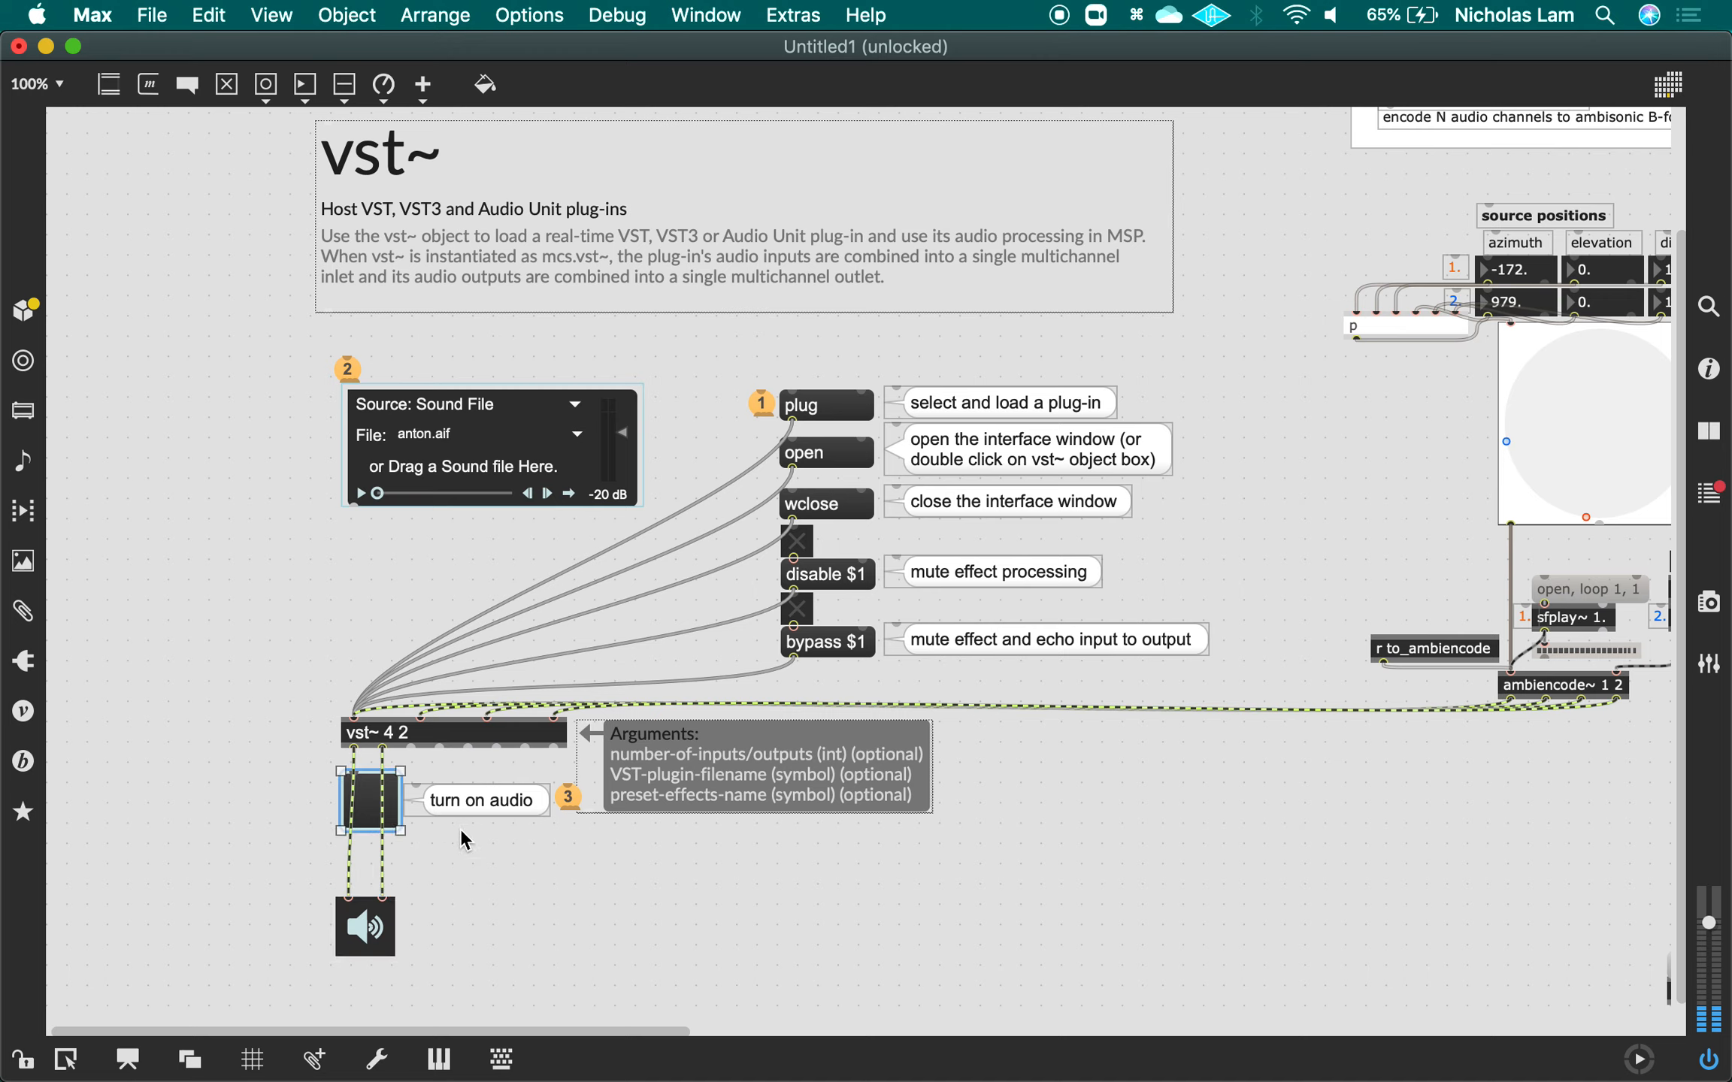
drag(411, 808, 394, 803)
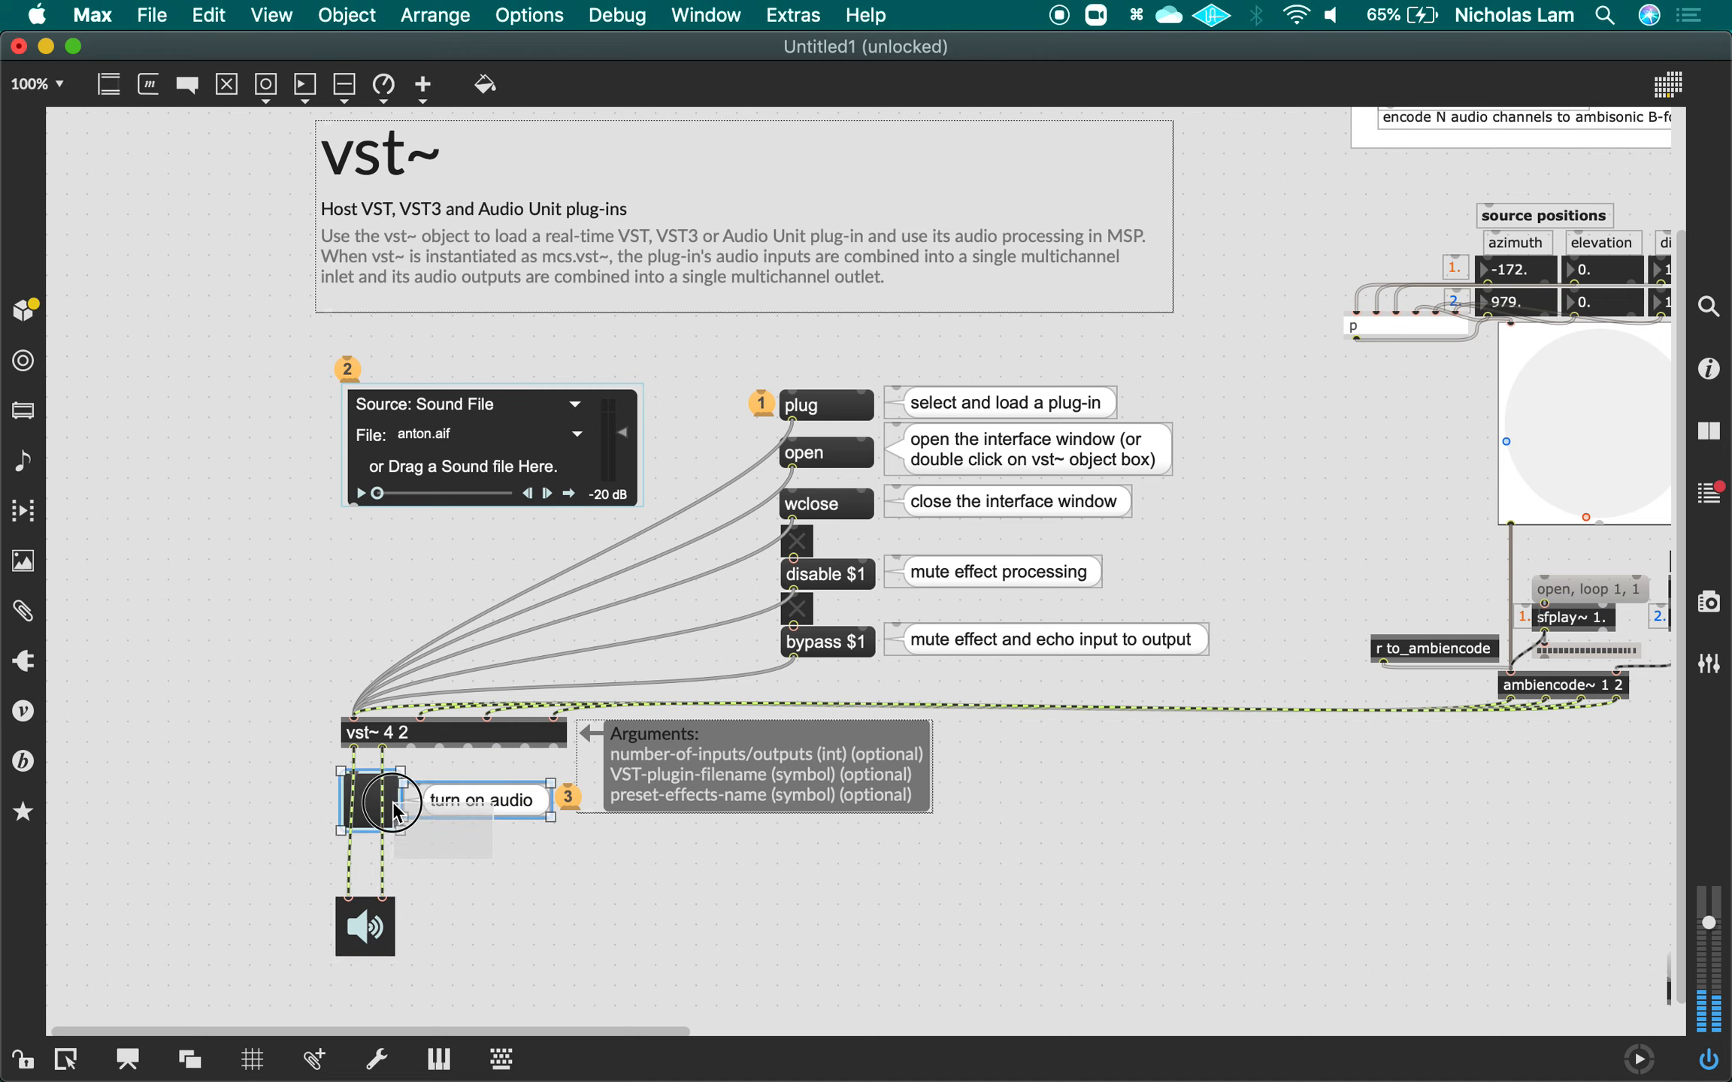
key(cmd+z)
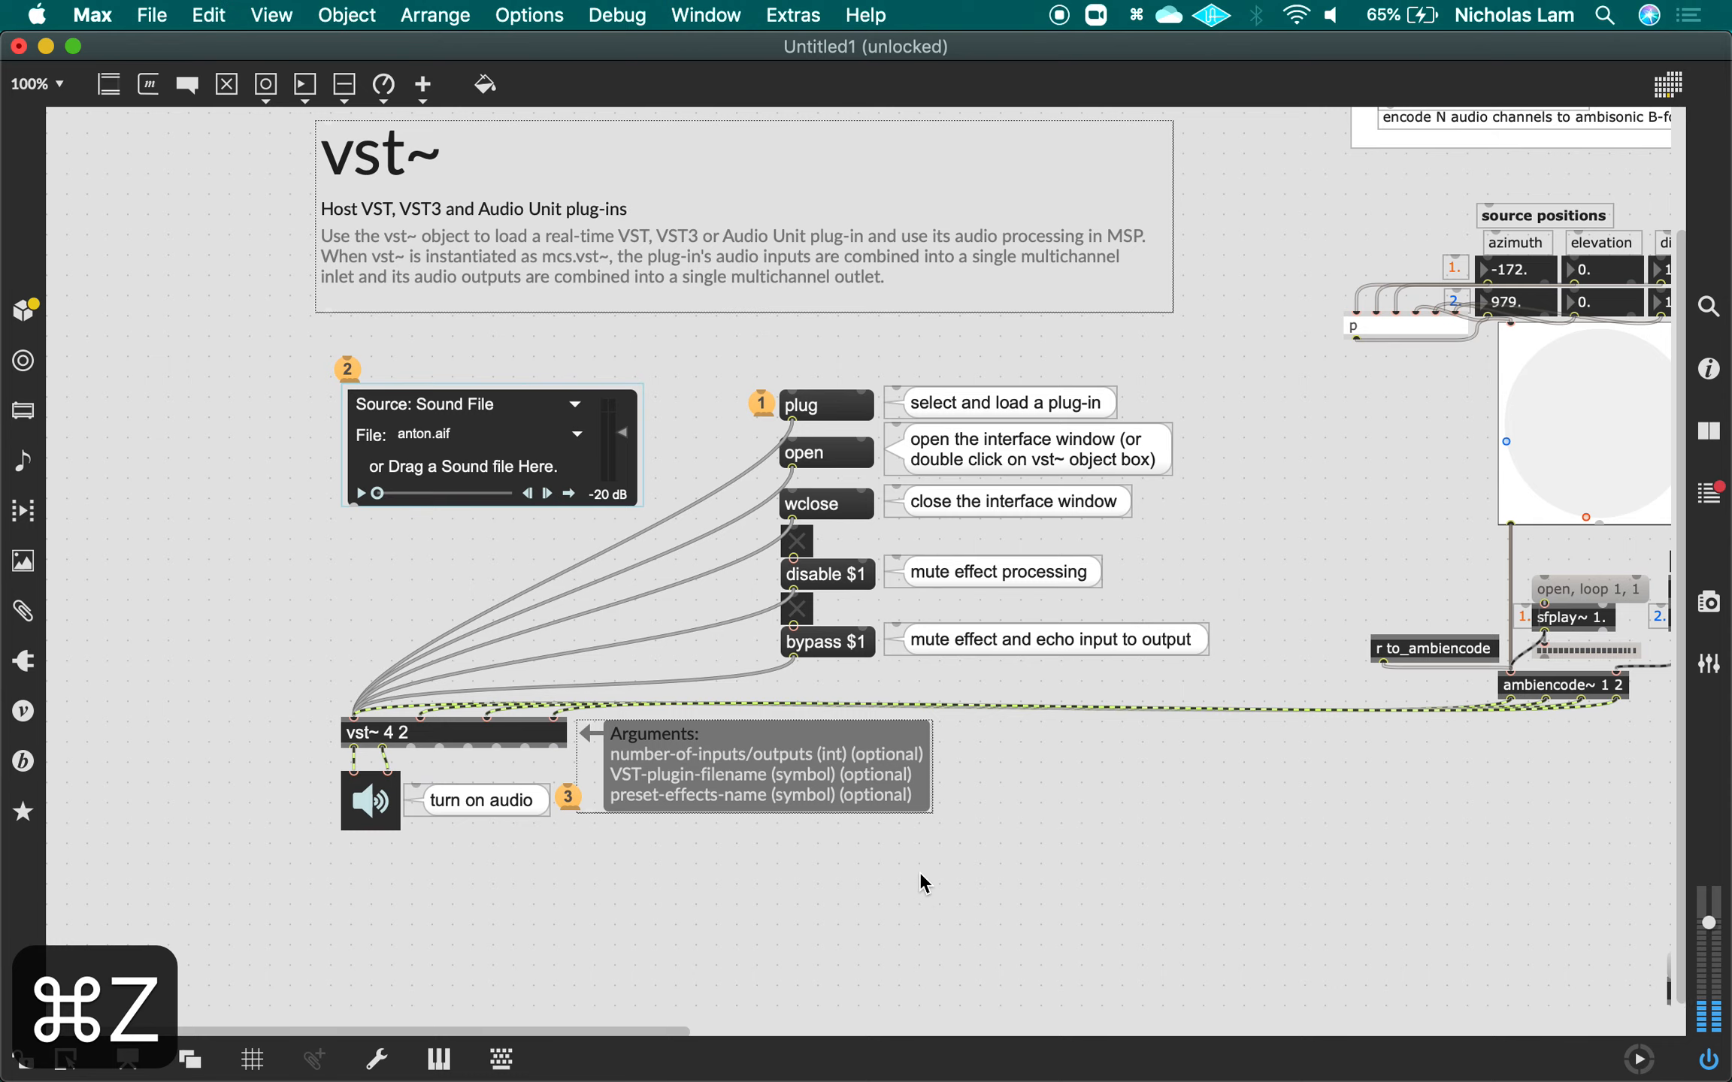
Delete the sound file player and its number 2 marker from the vst~ section.
drag(267, 342, 521, 502)
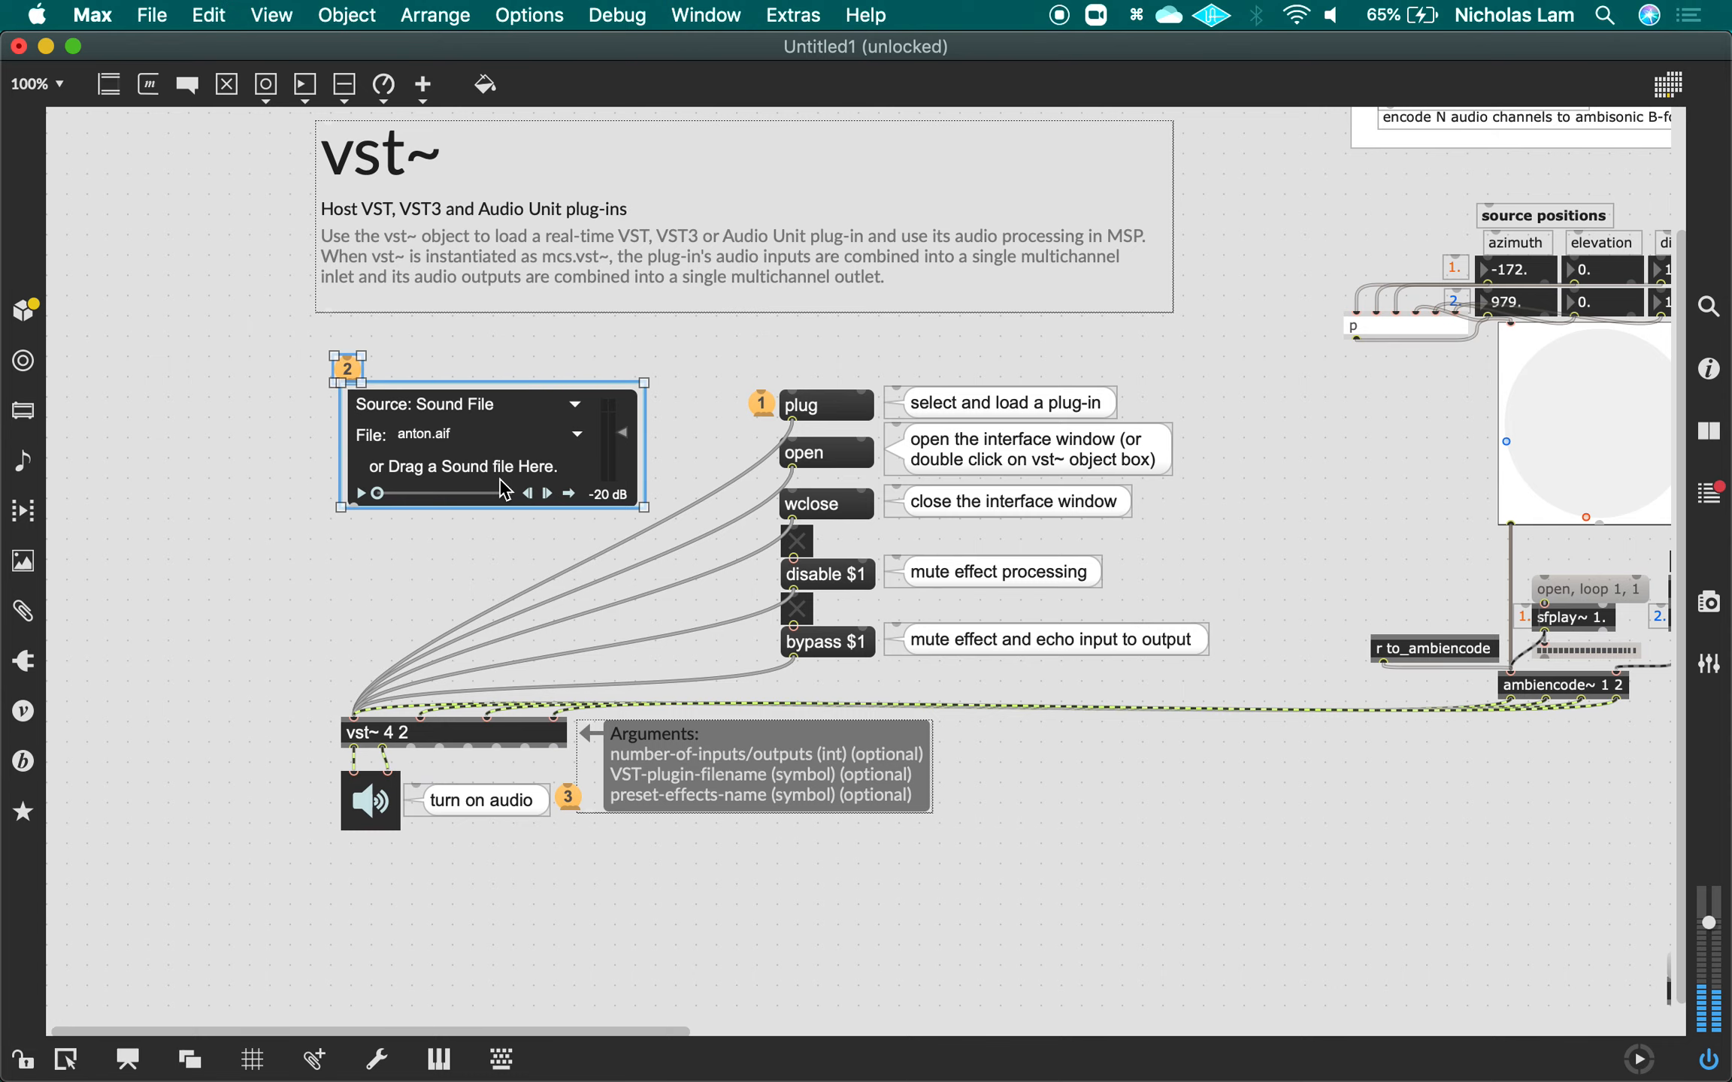
key(BackSpace)
scroll(1084, 829, right, 5)
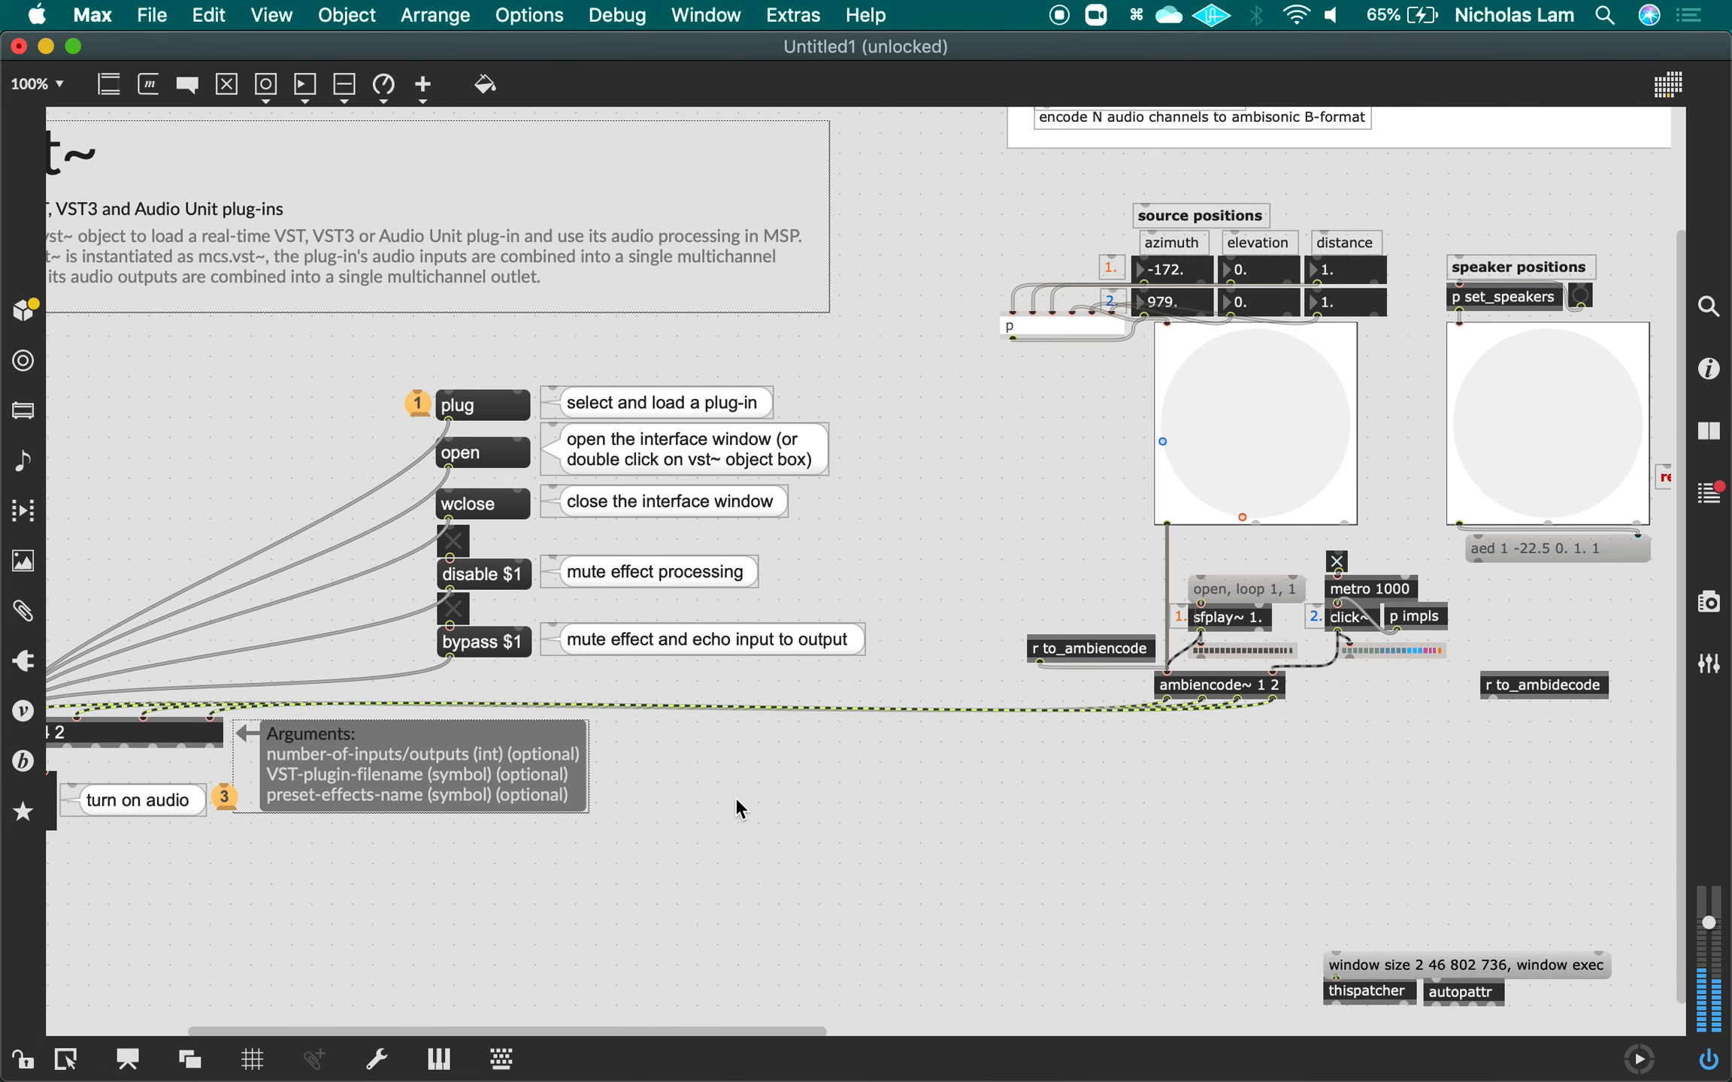
scroll(964, 786, right, 6)
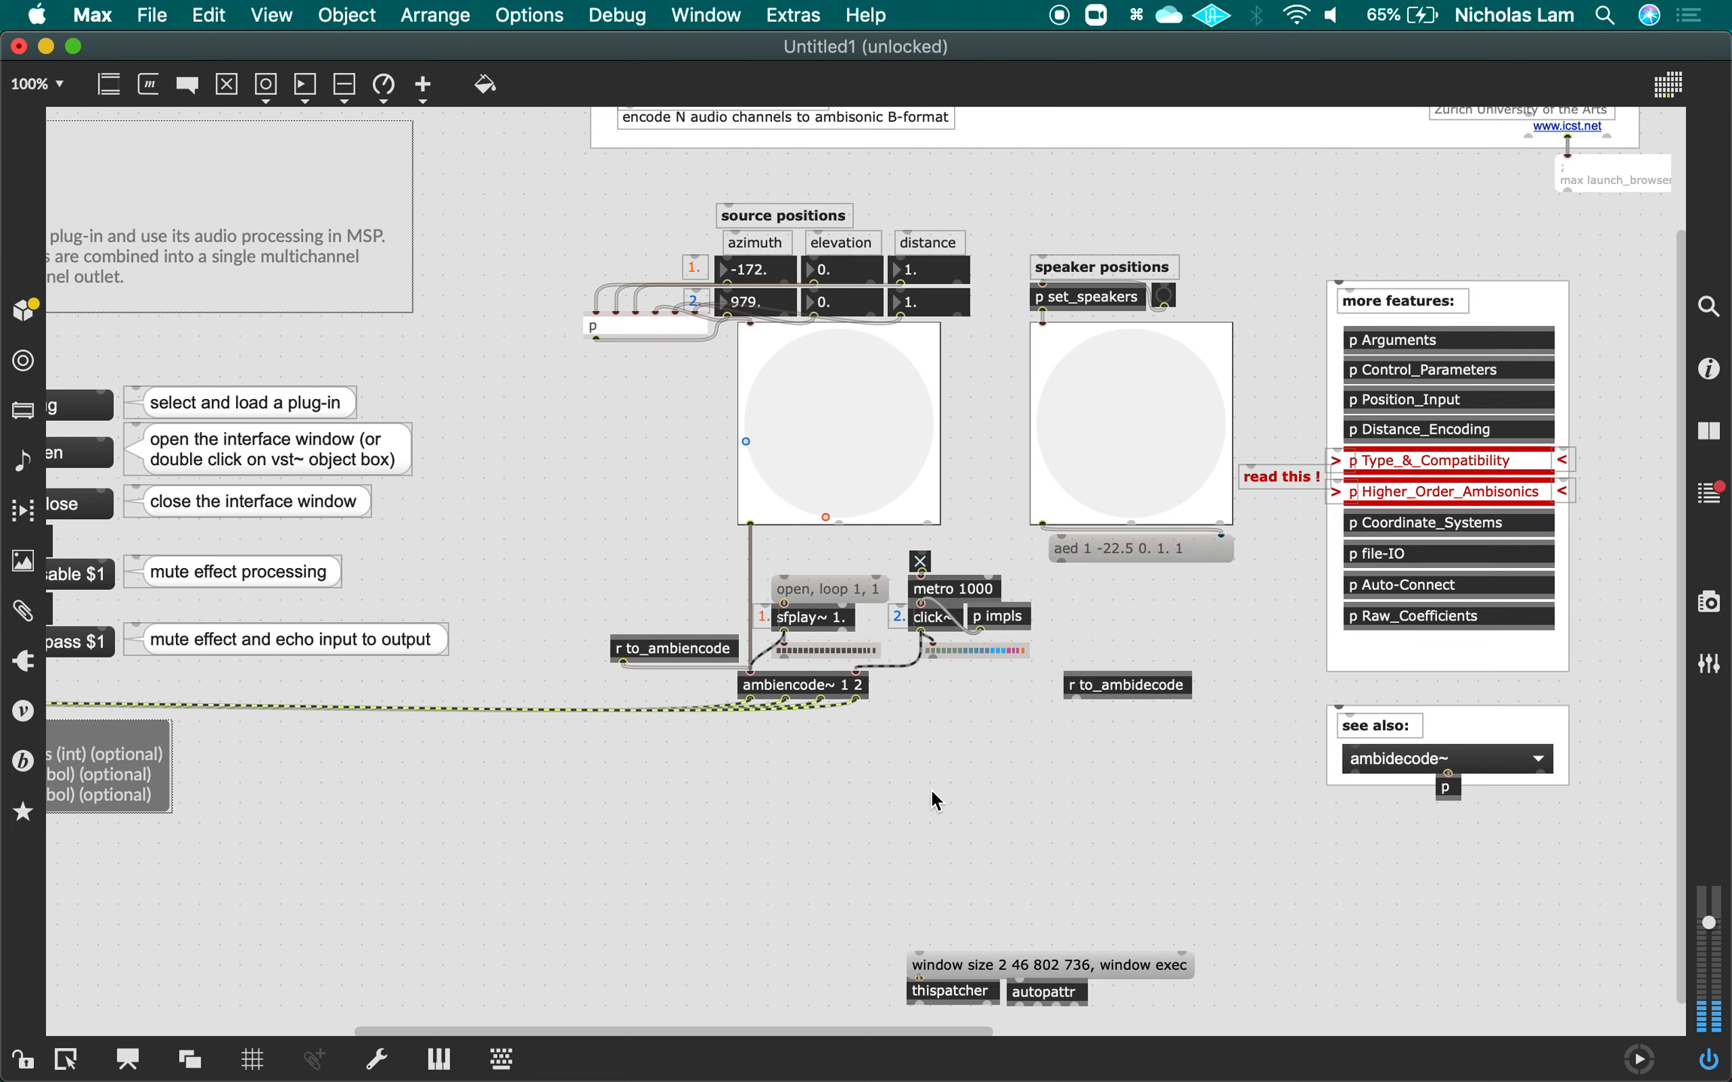
Switch to WavesHeadTracker to check the camera head tracking, and return to the Max patch.
key(super+Tab)
key(super+Tab)
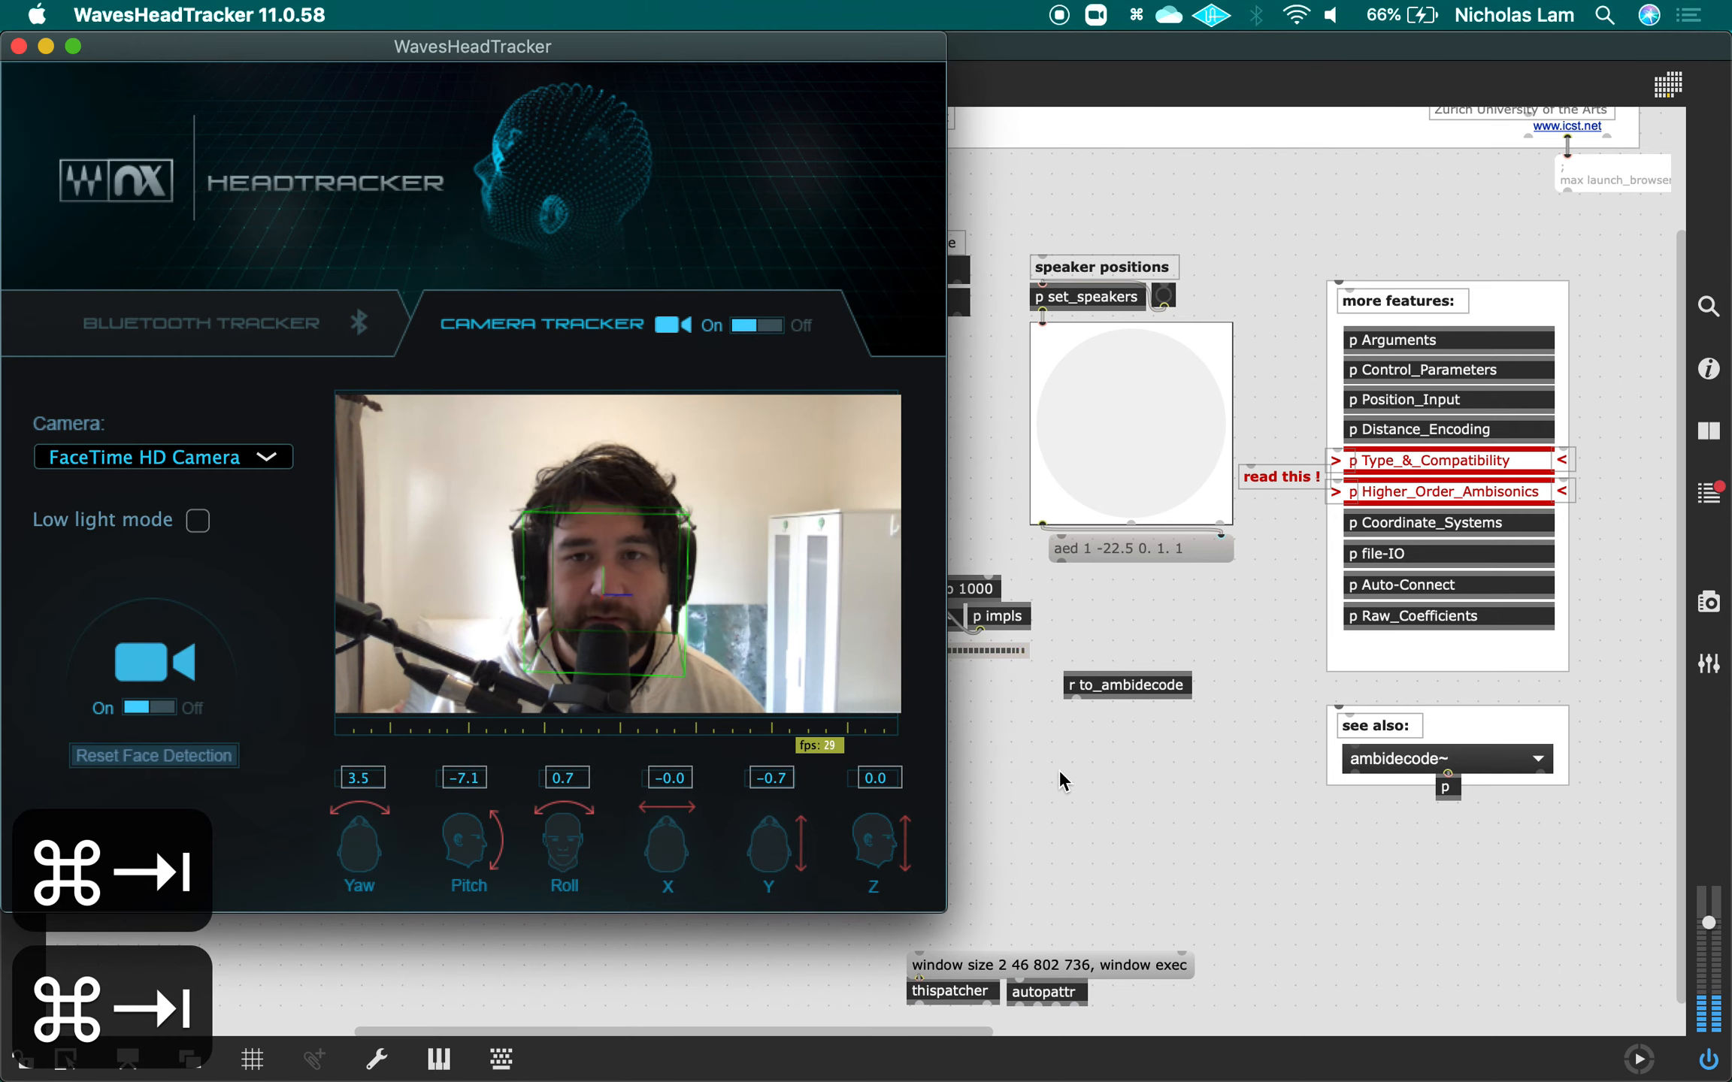
key(super+Tab)
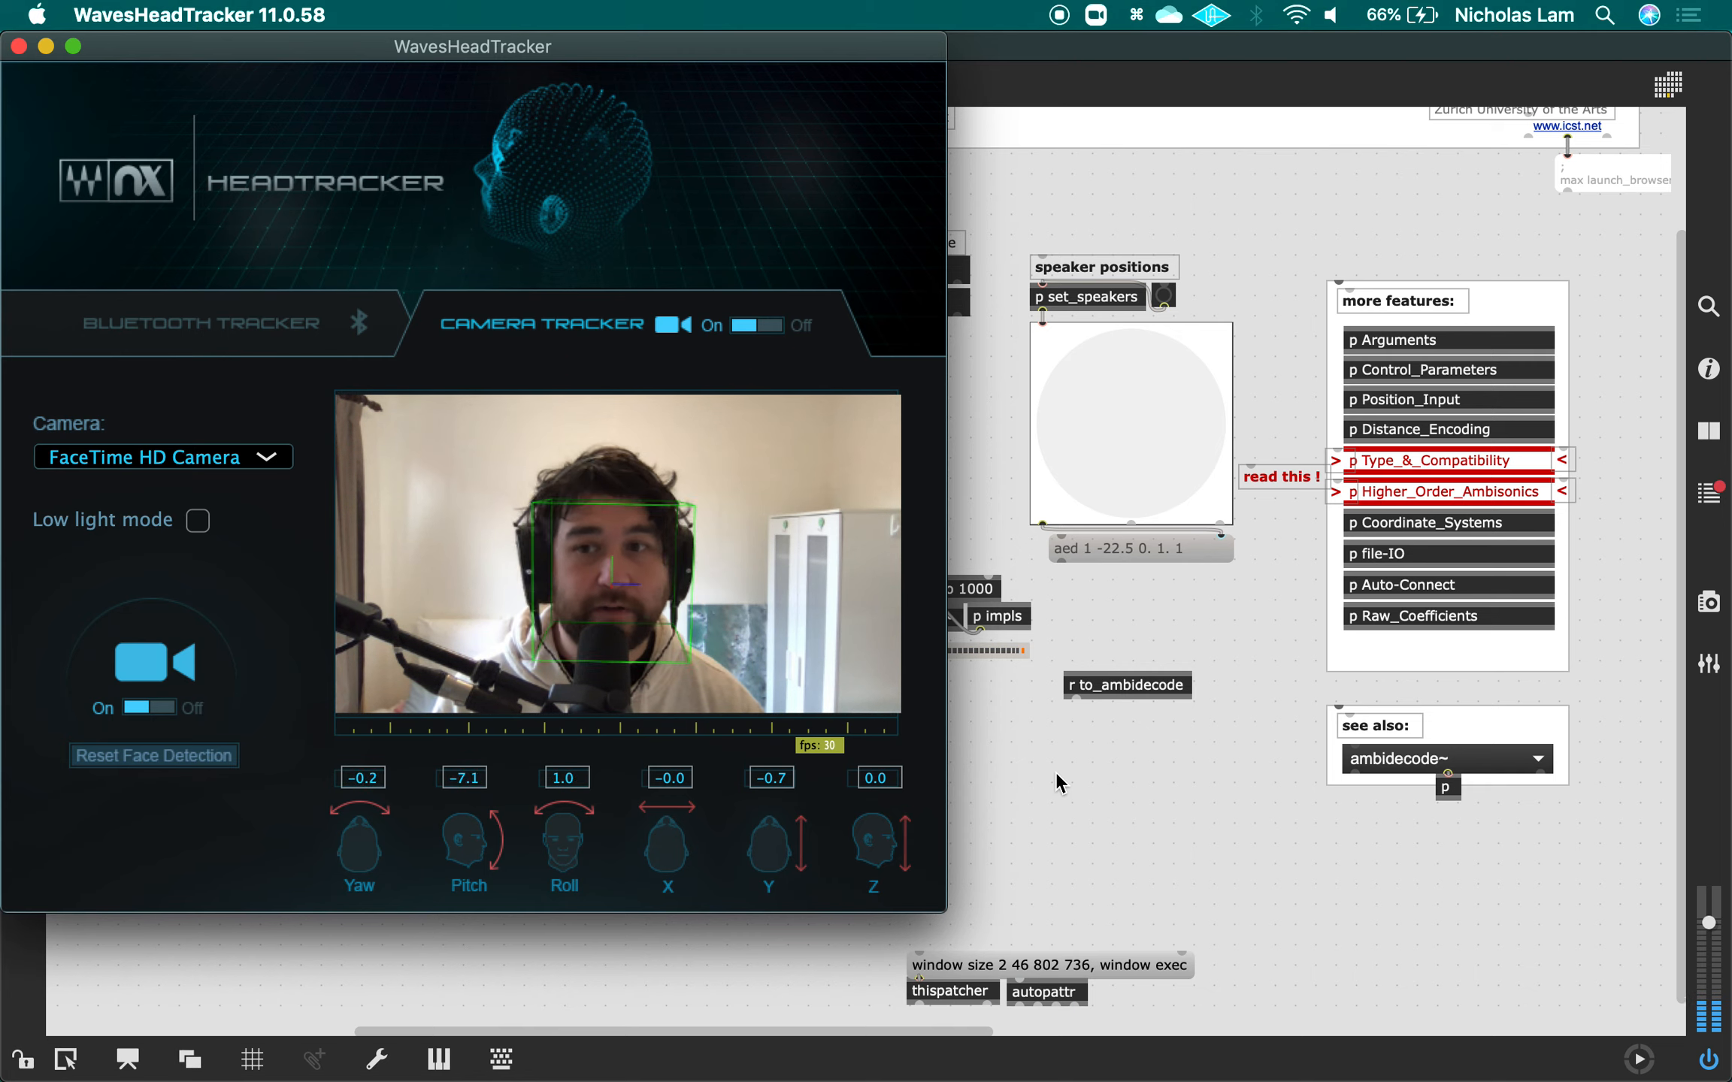
key(super+Tab)
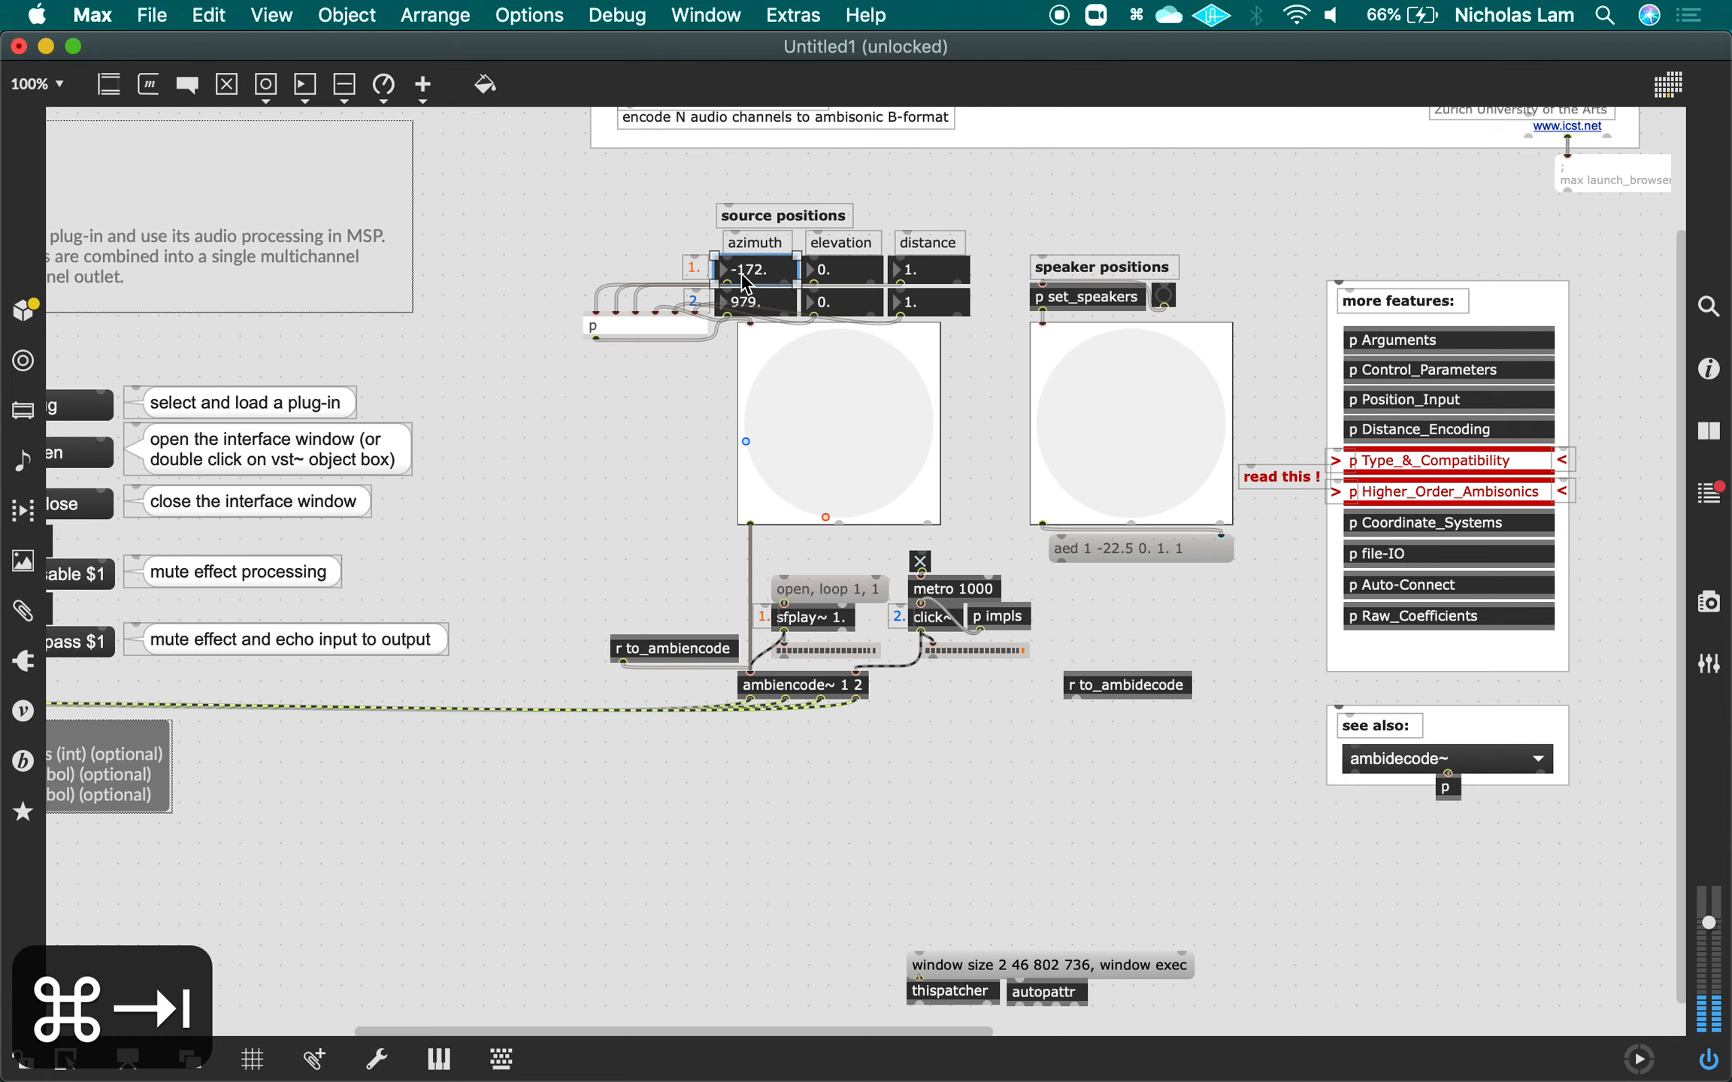
Lock the patch and set the azimuth of both source 1 and source 2 to 1.
key(super+e)
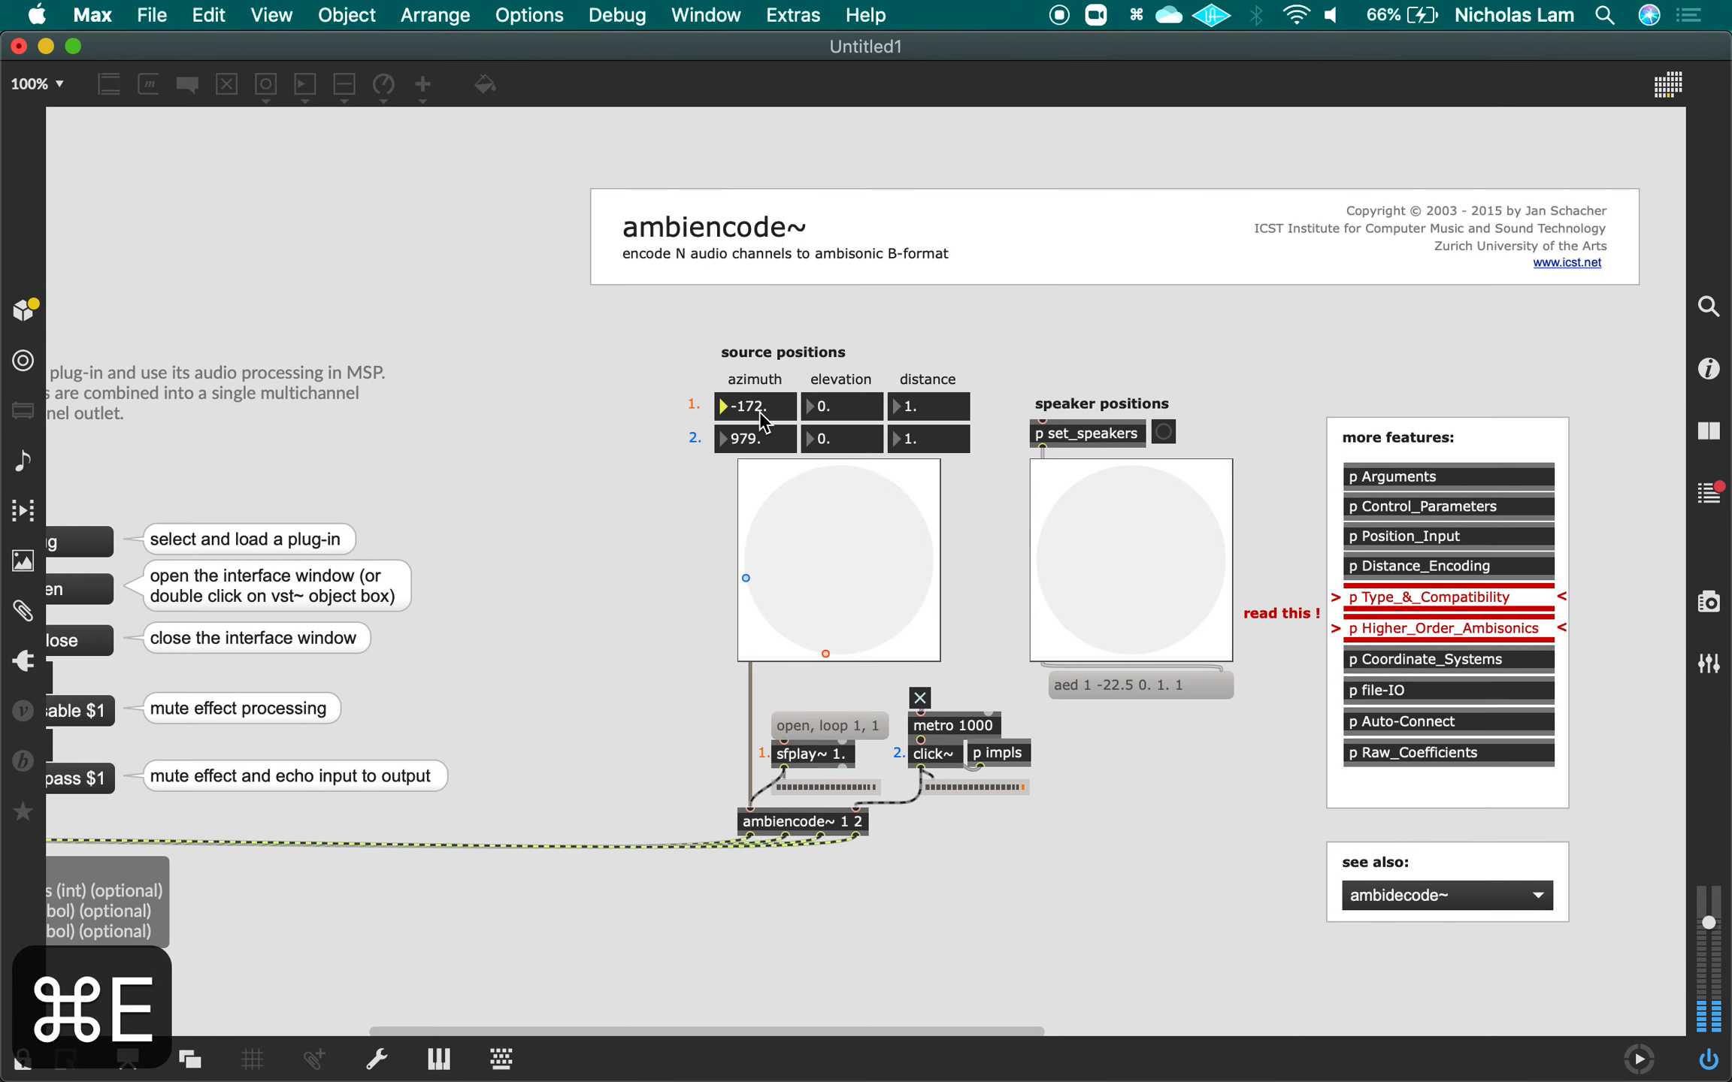
click(759, 409)
text(1)
click(758, 443)
text(1)
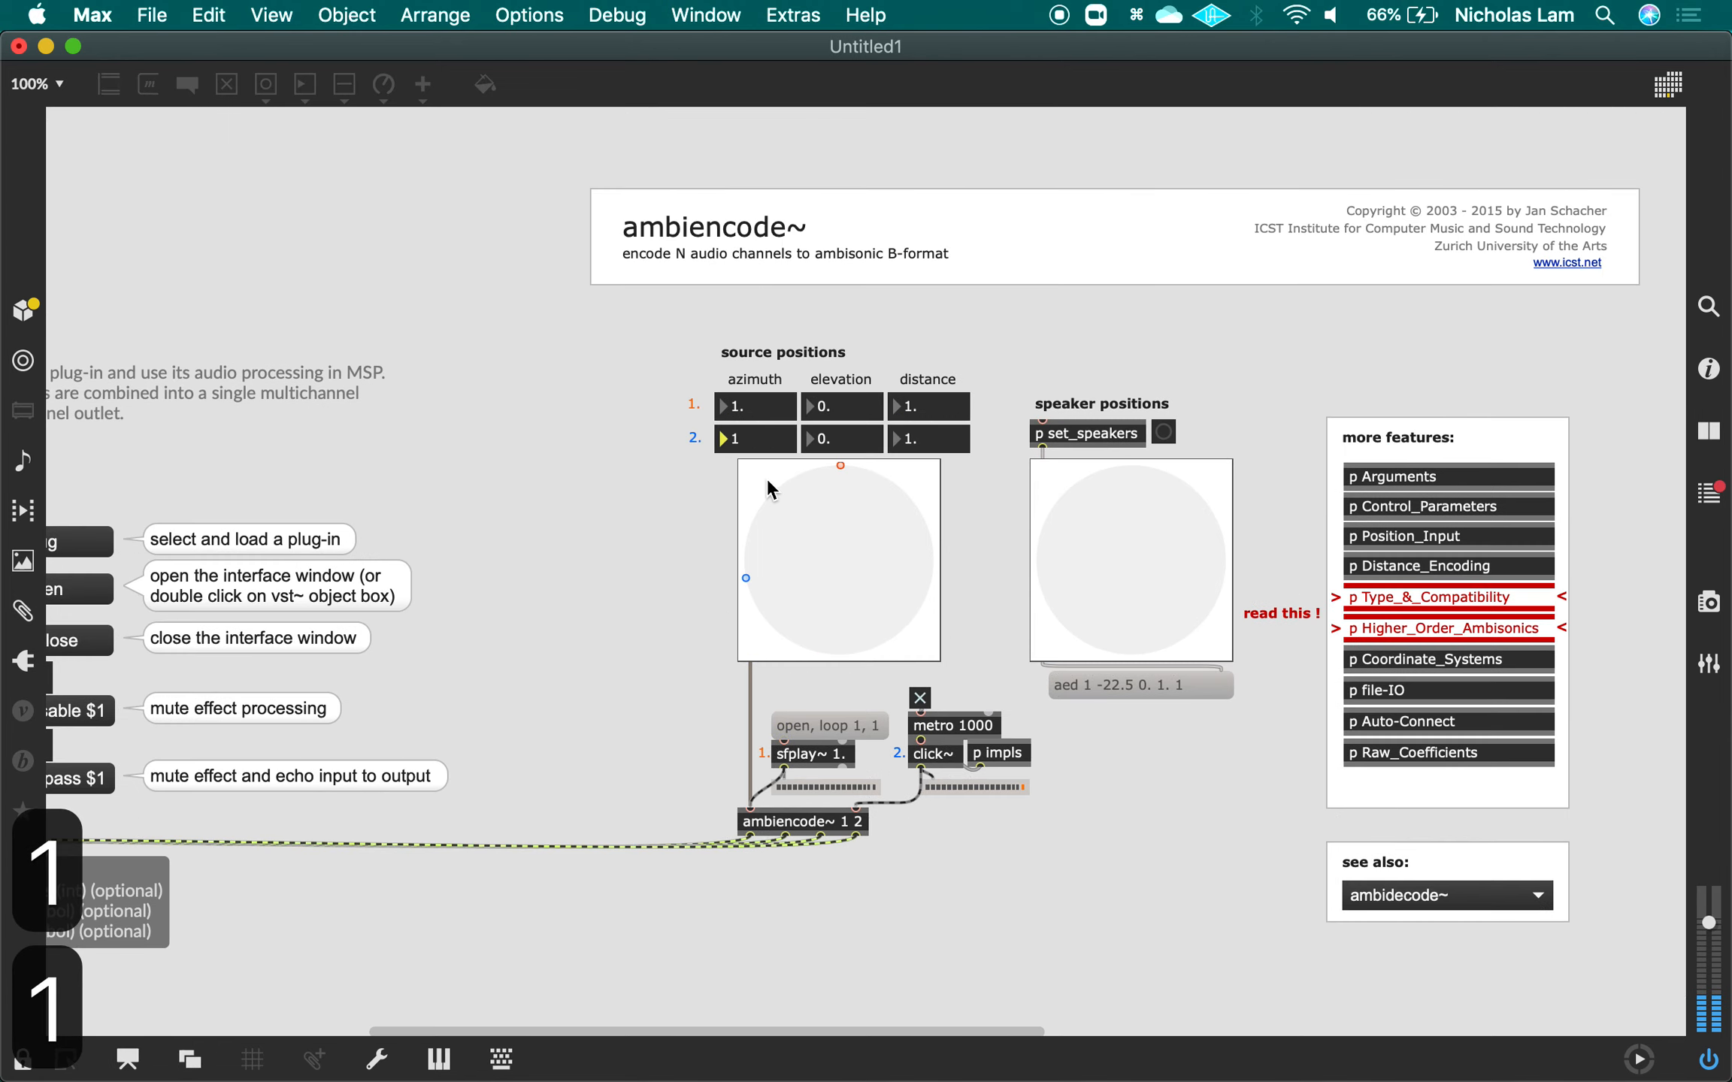
key(Return)
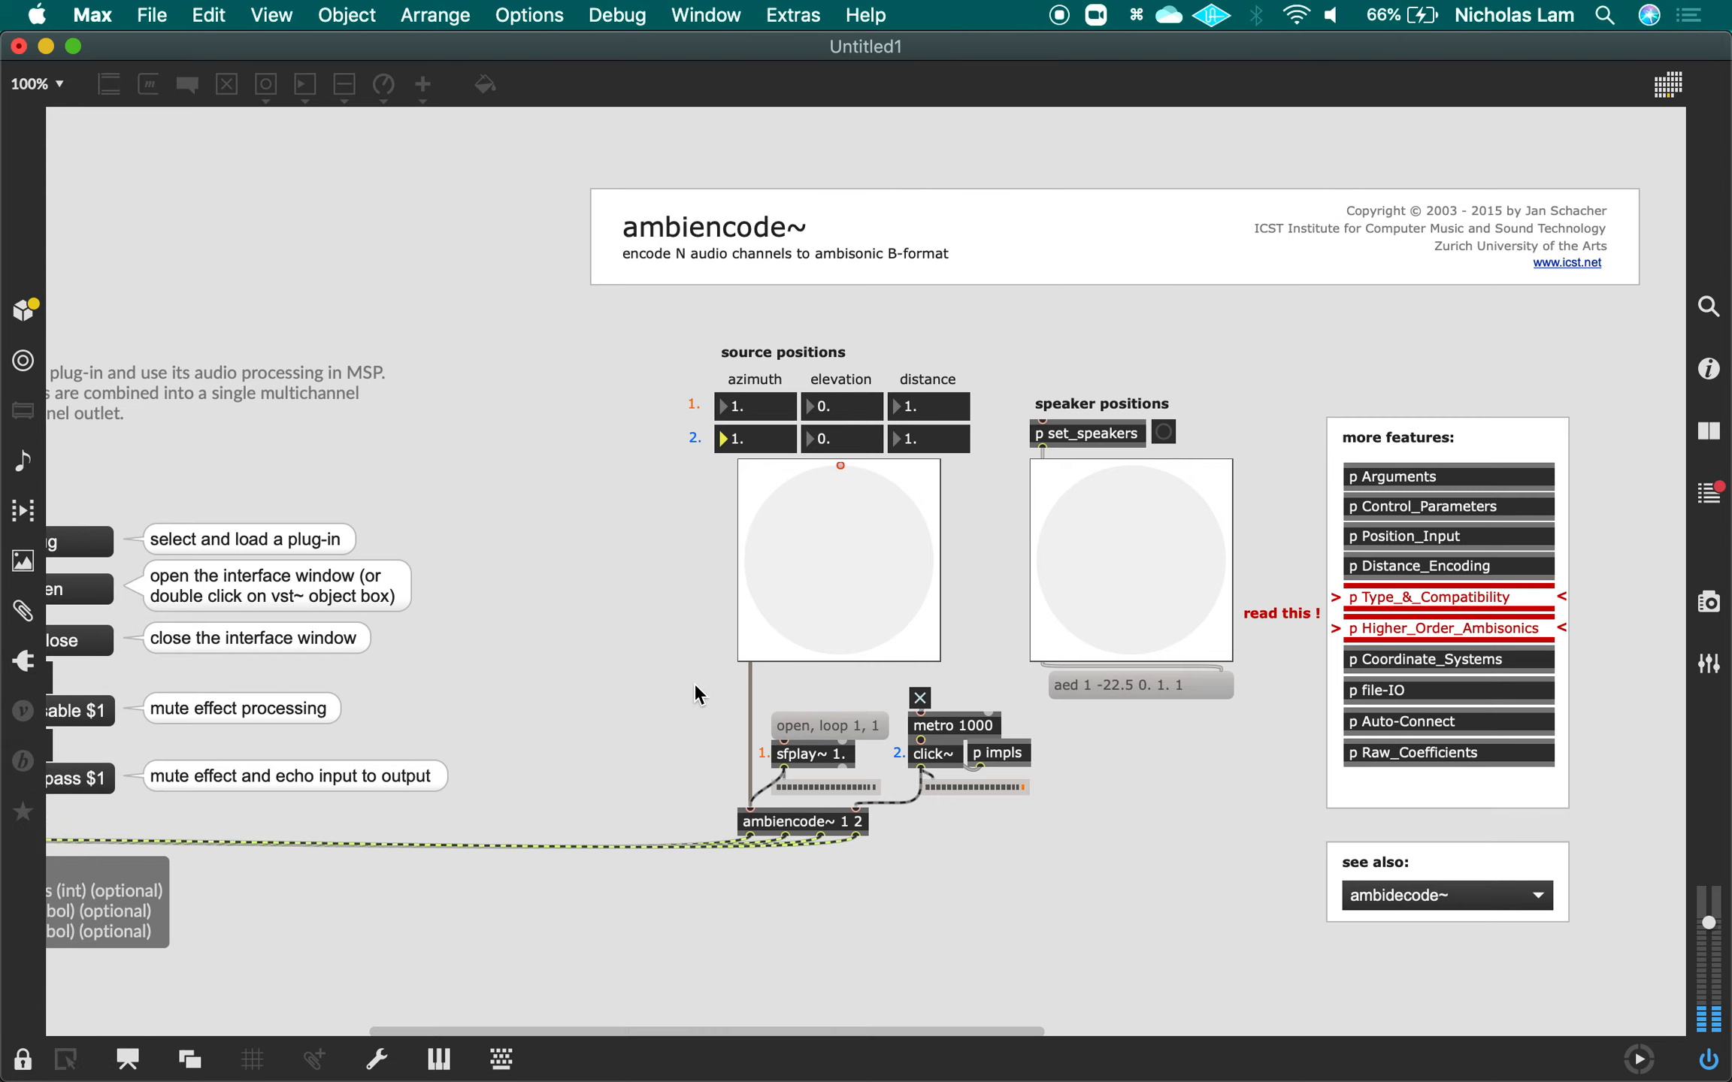
Reopen the Nx Ambisonics Quad/Stereo interface from the vst~ section and move it fully into view over the patch.
key(super+Tab)
key(super+Tab)
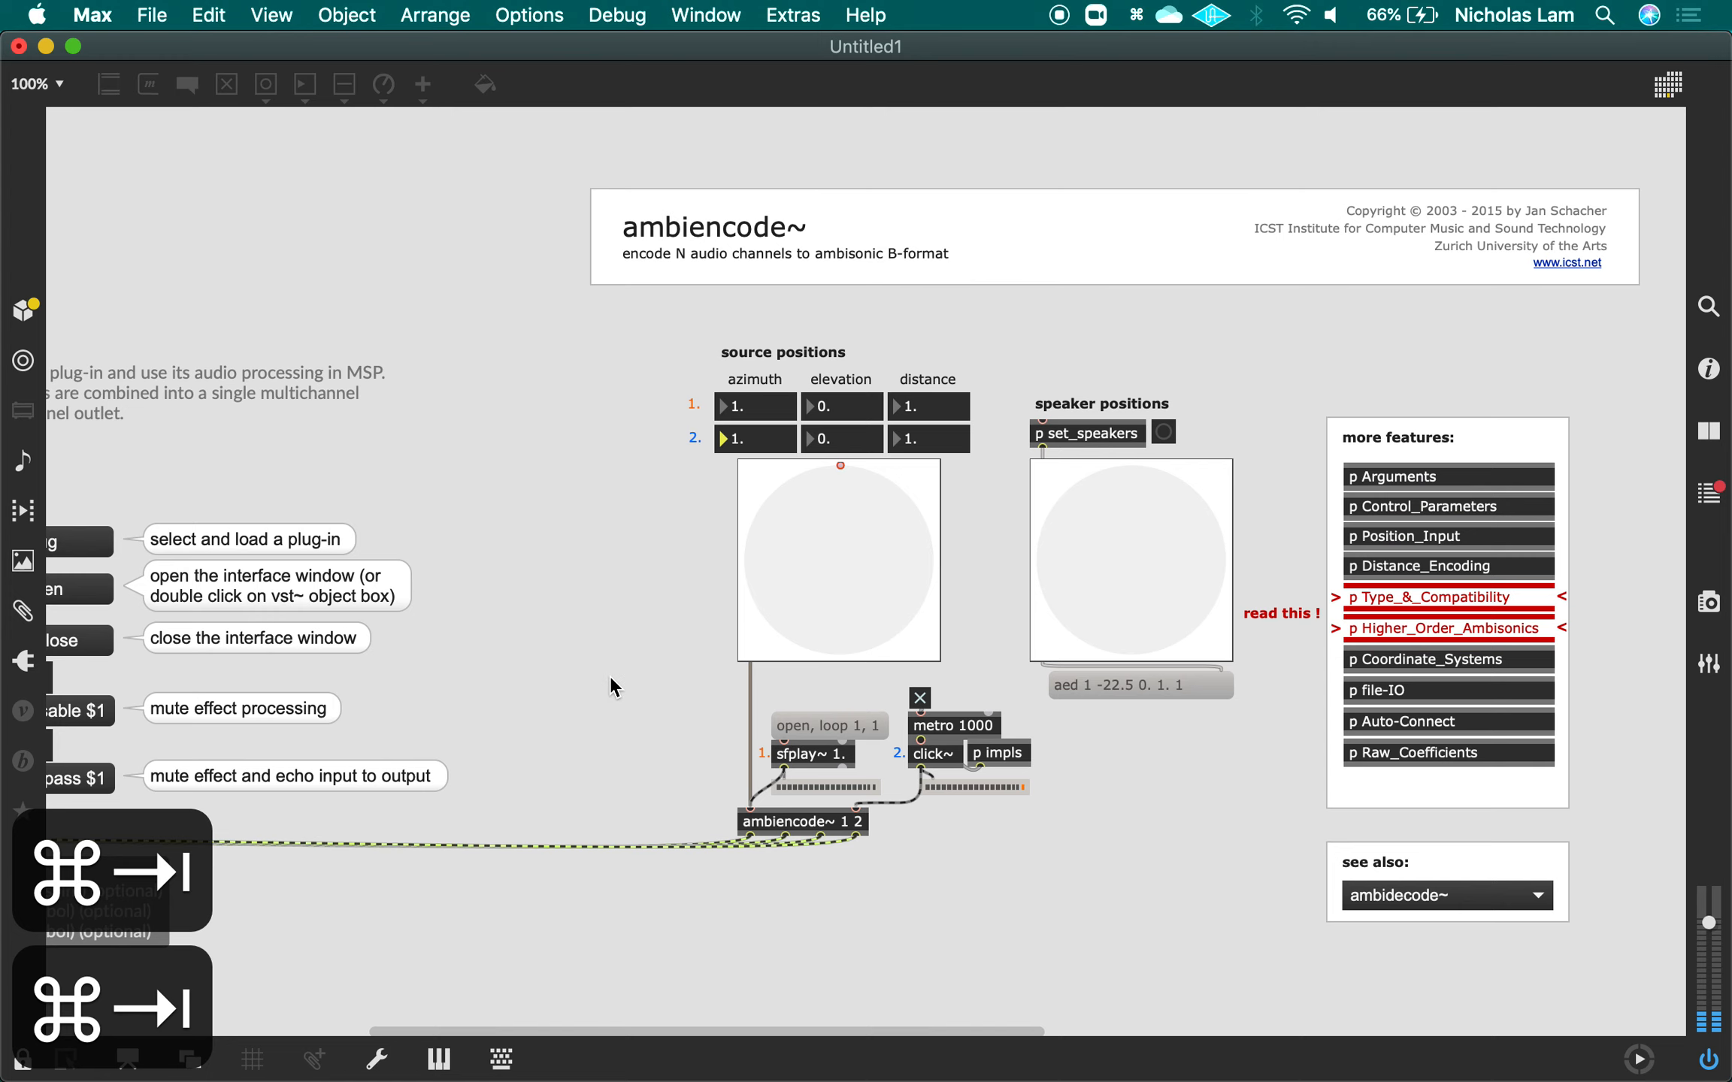
scroll(611, 675, left, 10)
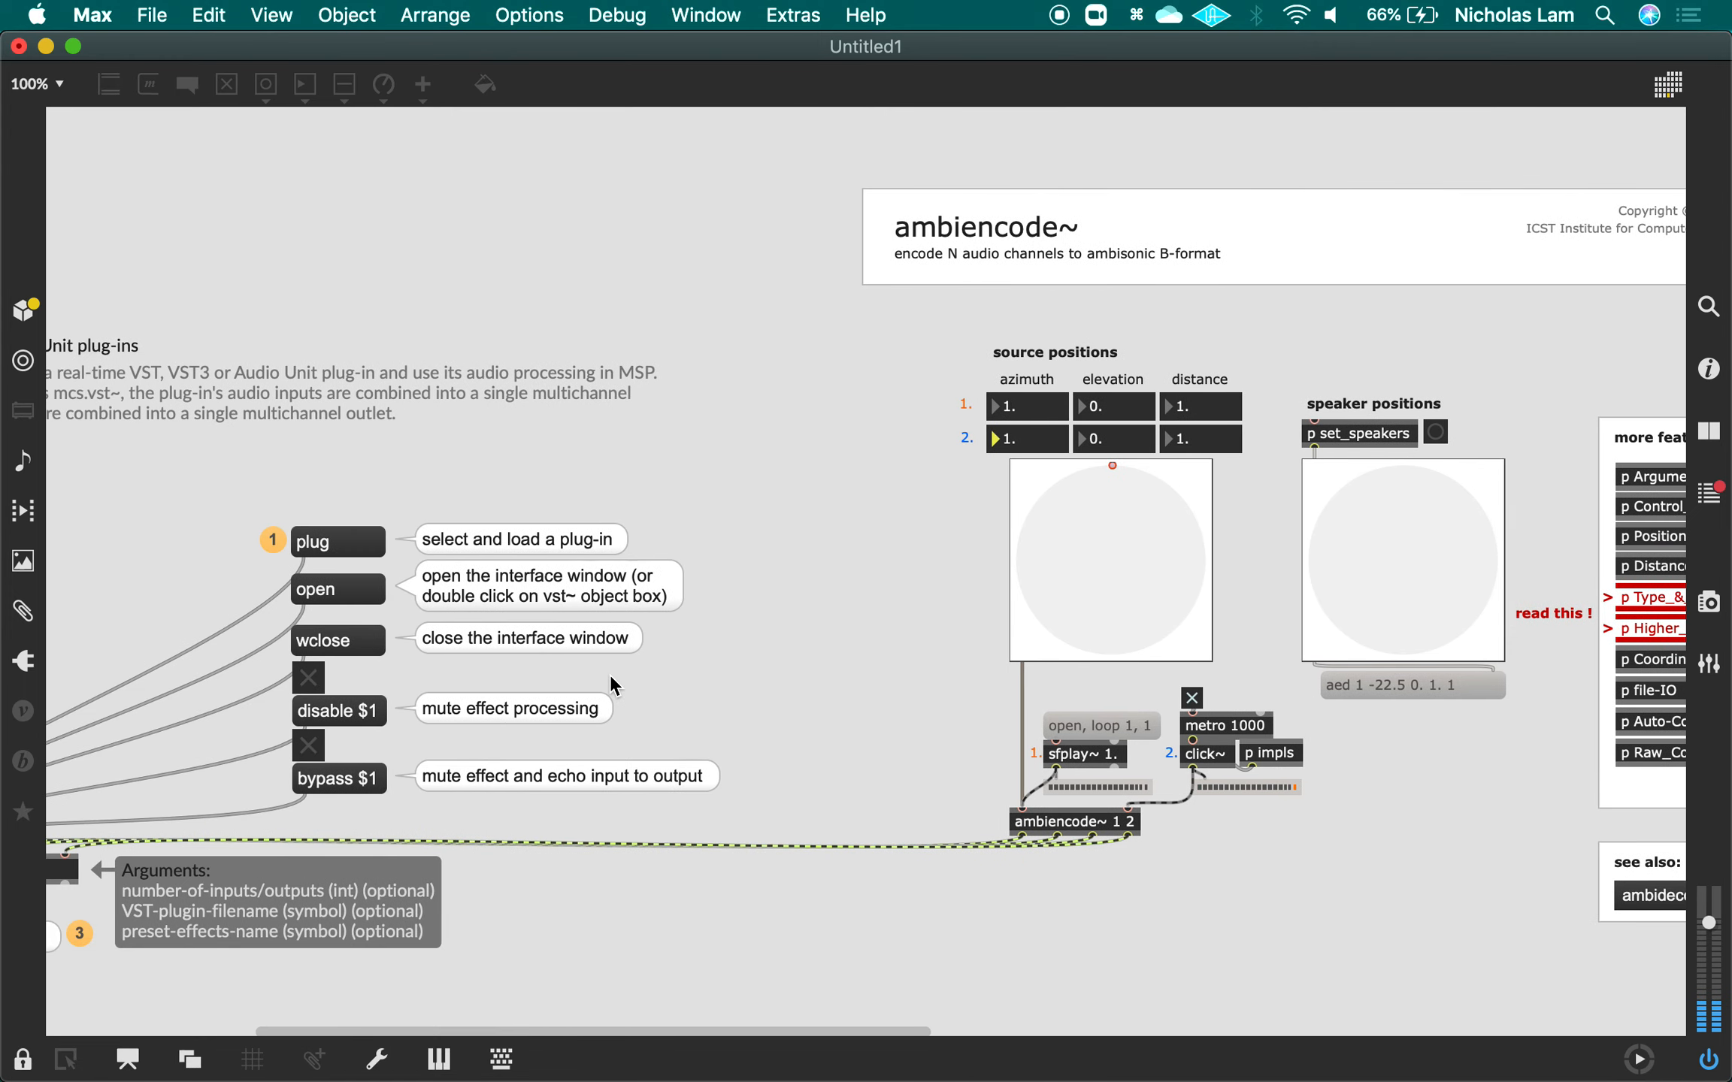
scroll(611, 673, left, 10)
click(622, 594)
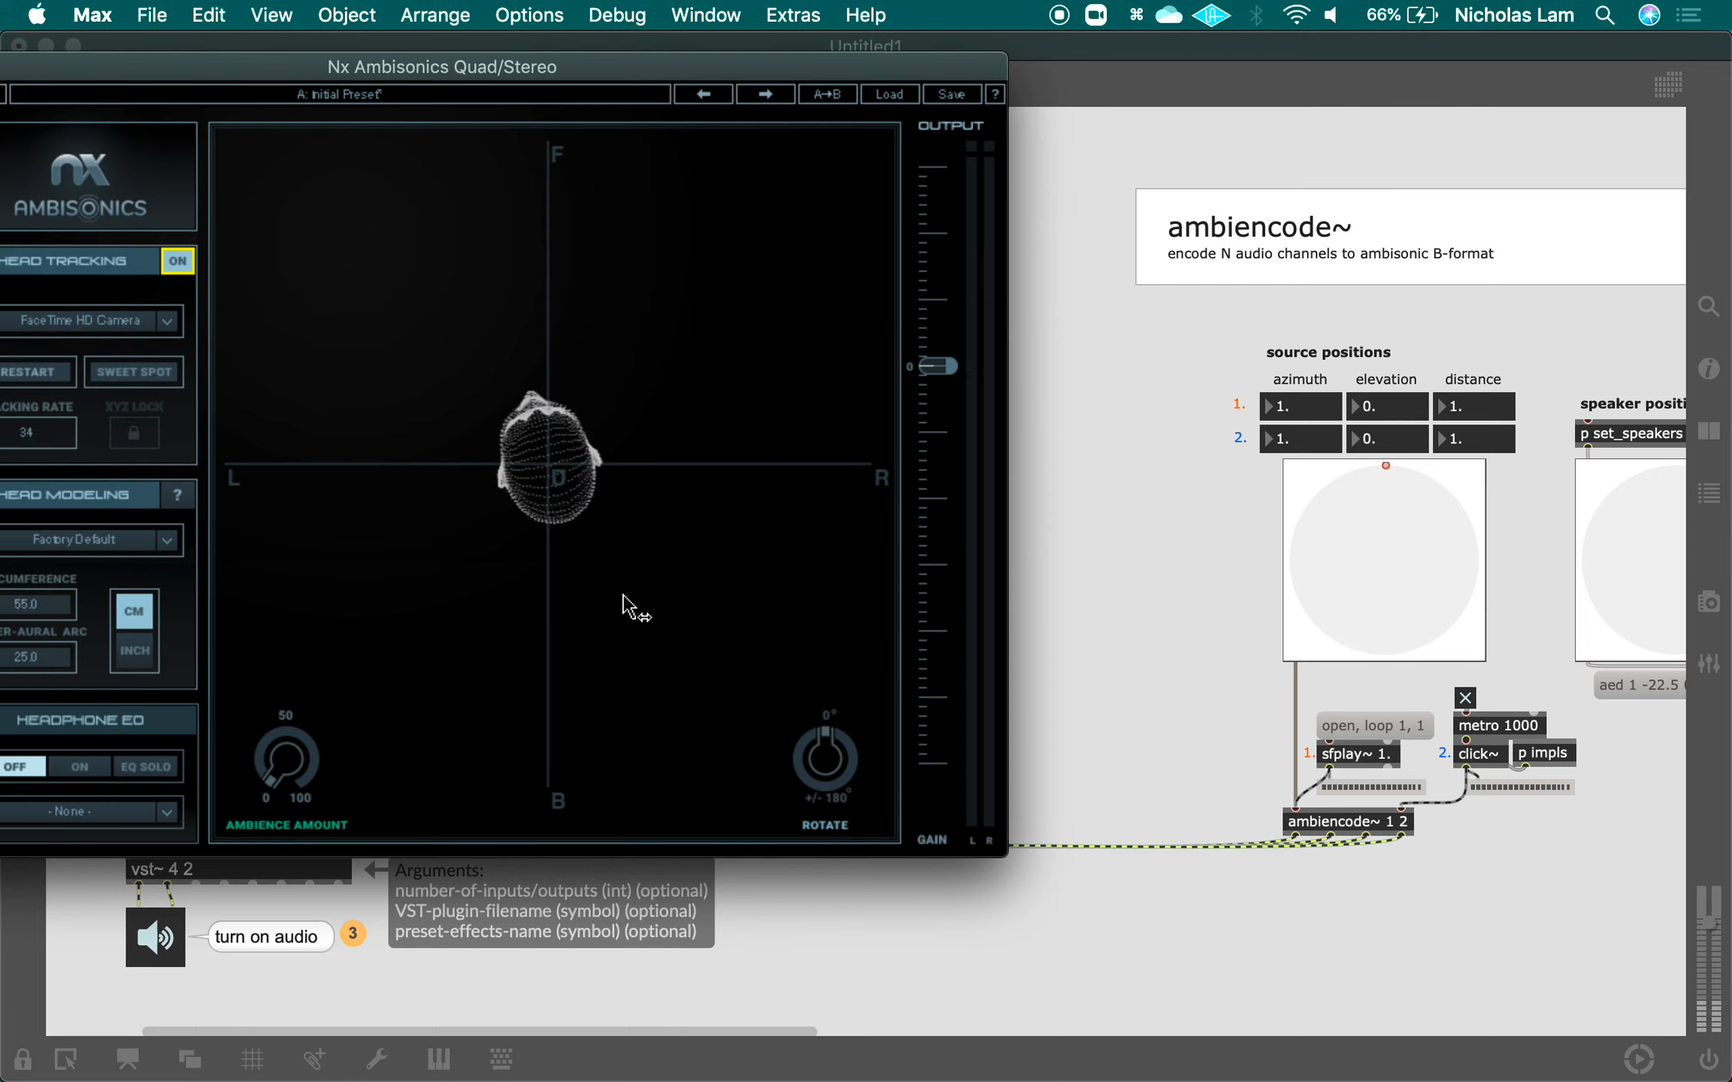
drag(737, 75, 994, 103)
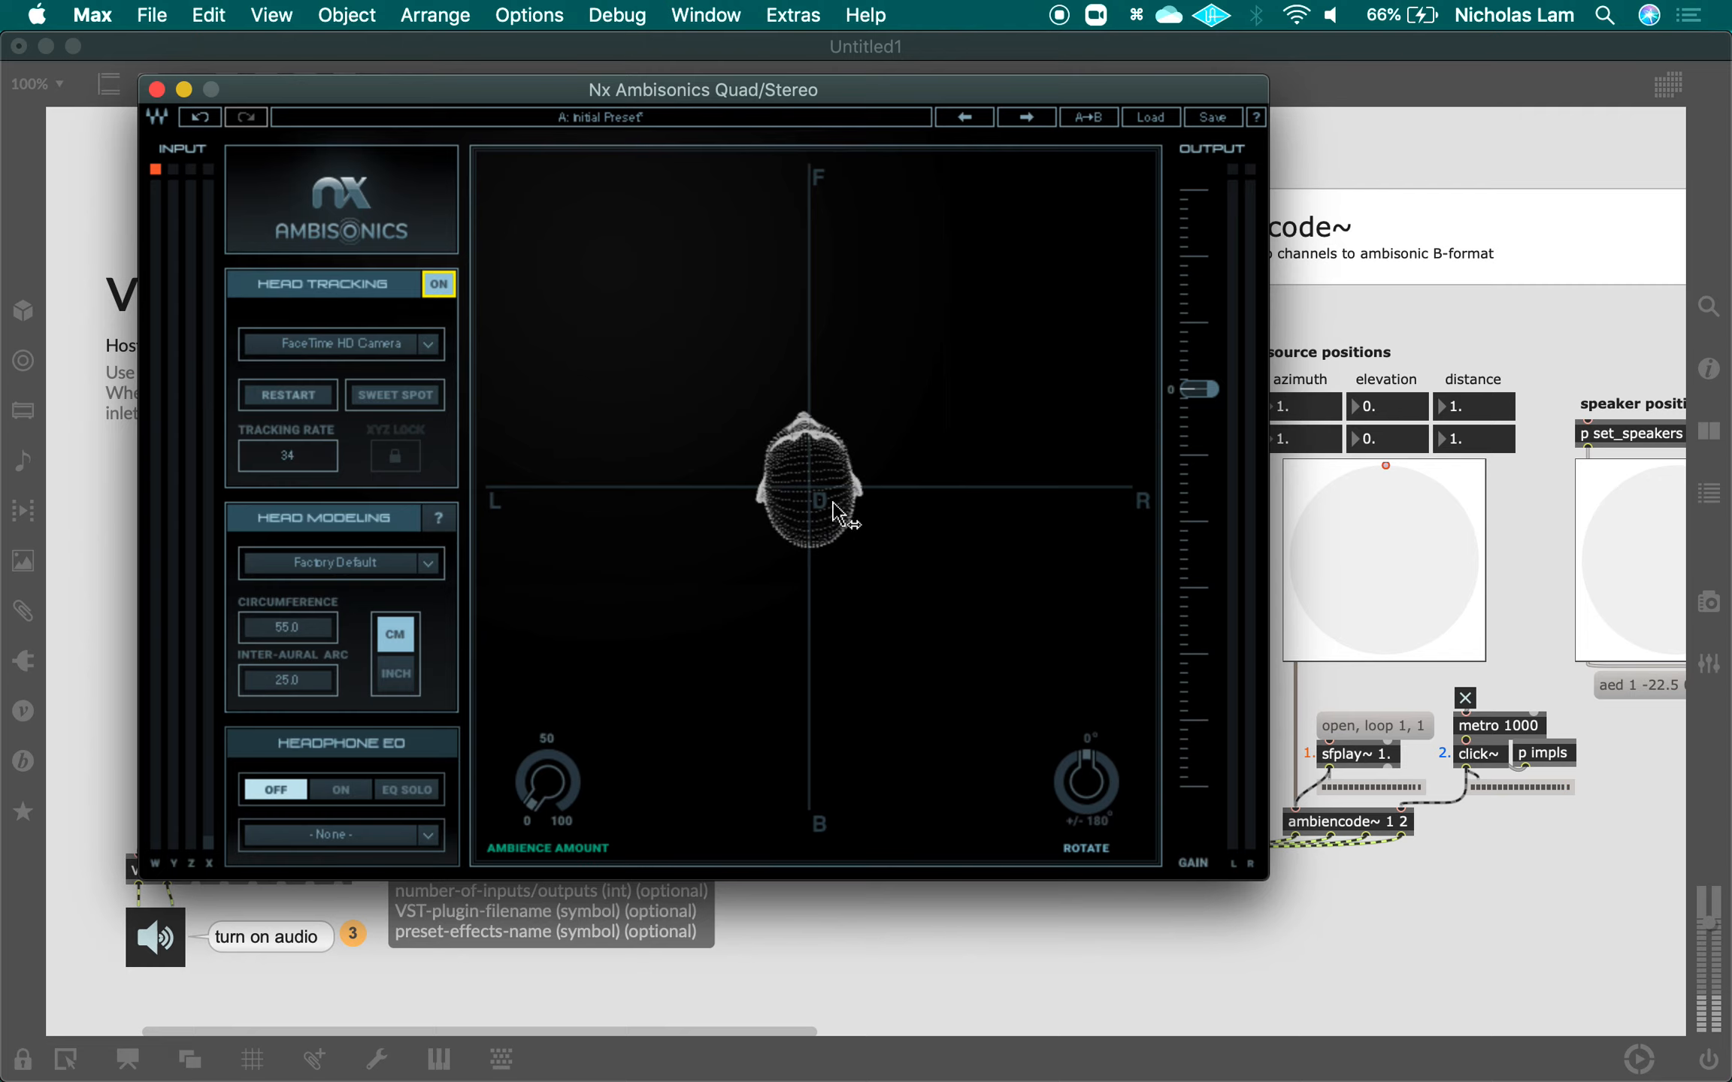
drag(773, 86, 848, 187)
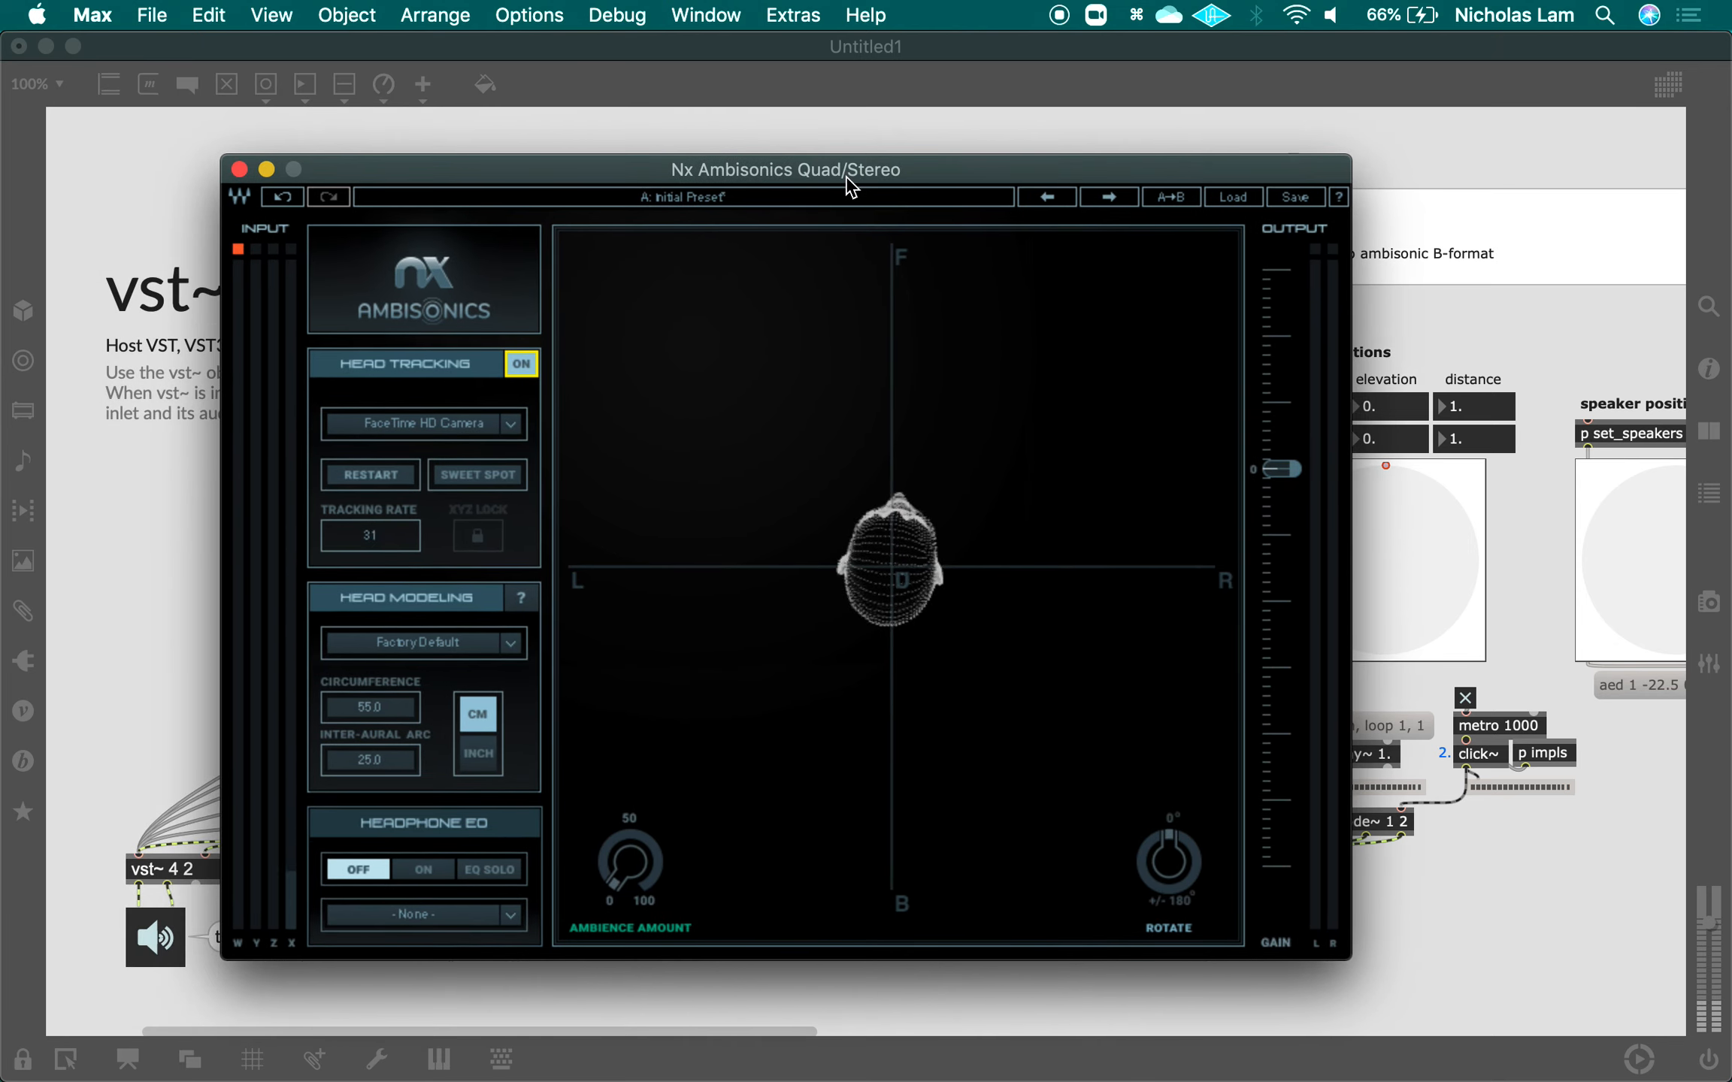